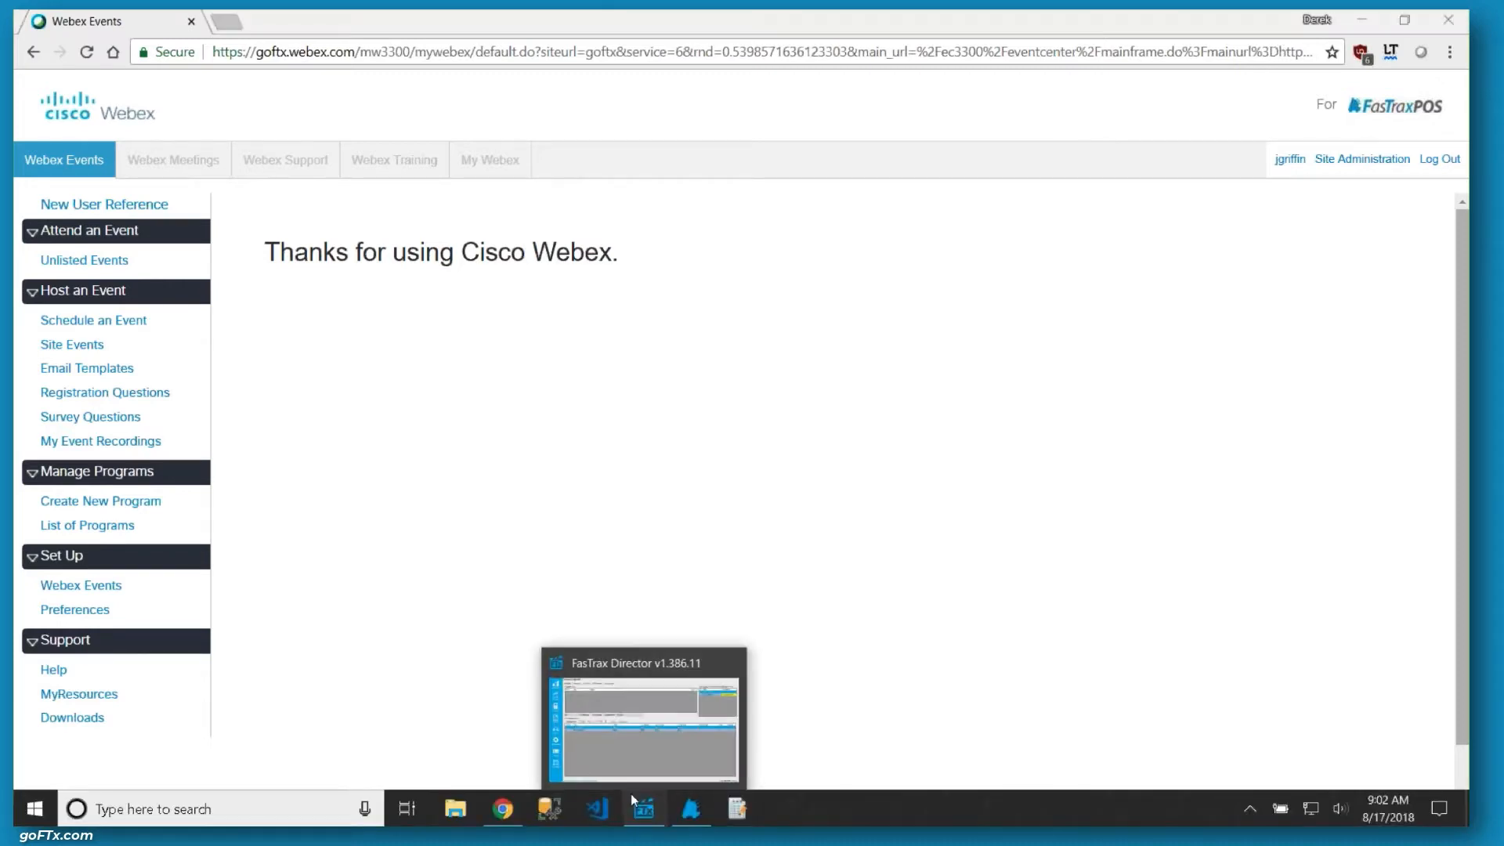
Step: Switch to FasTrax Director and open the new reorder settings in the inventory area
left_click(633, 799)
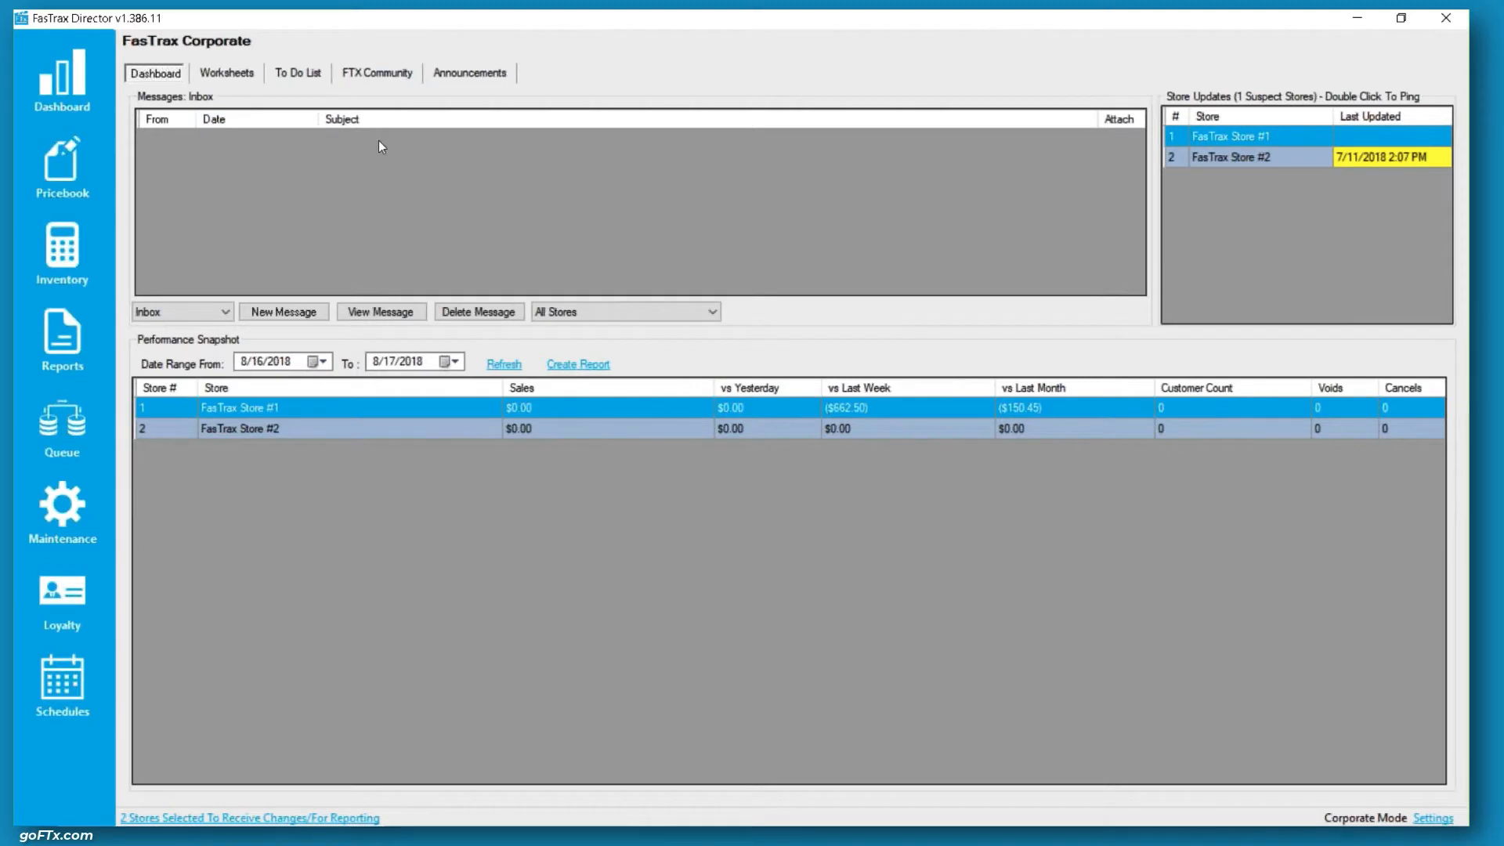
left_click(67, 245)
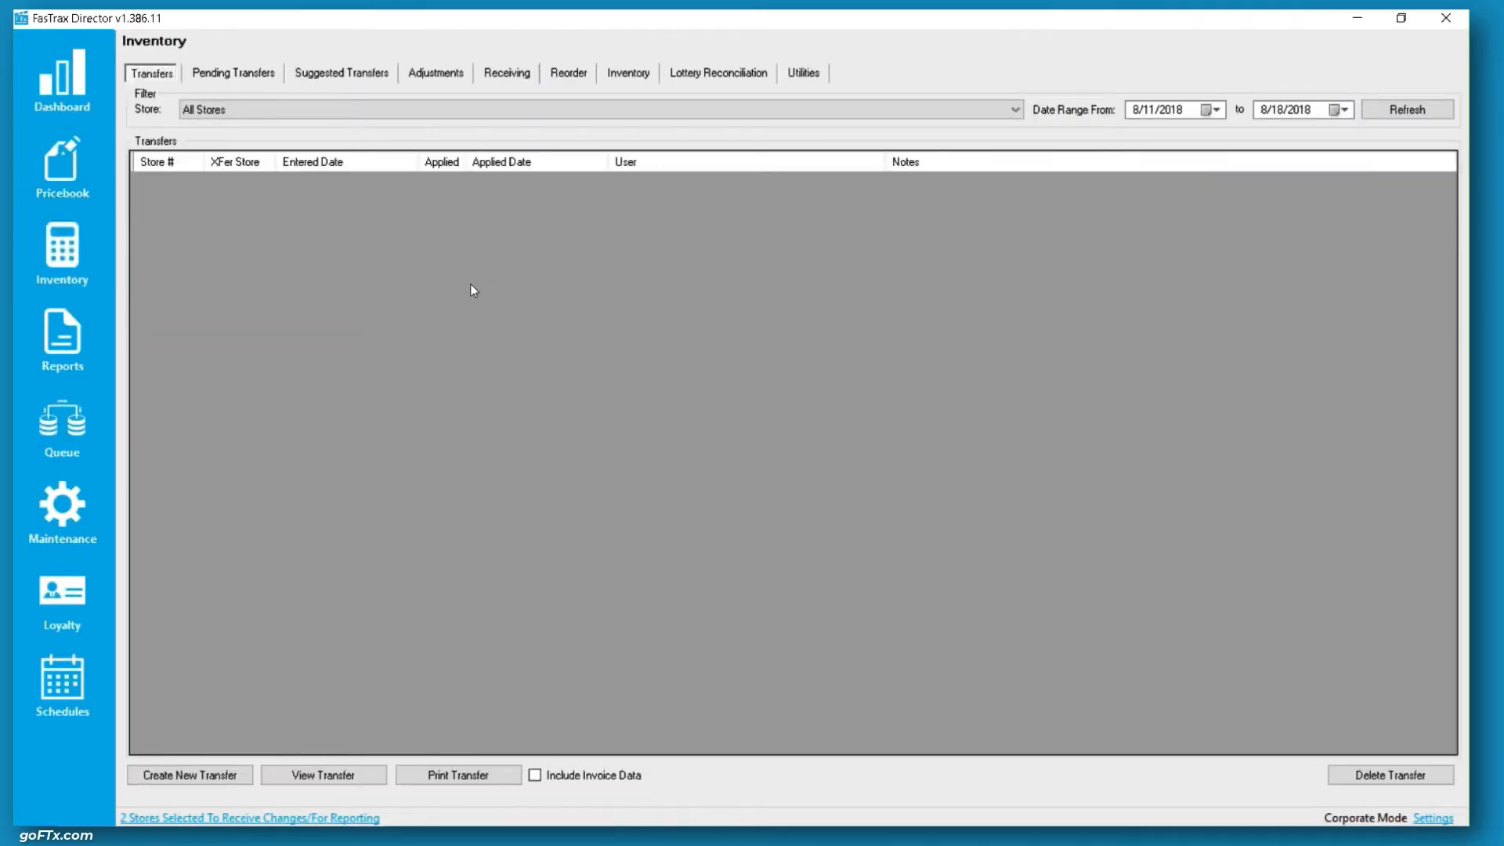
left_click(578, 78)
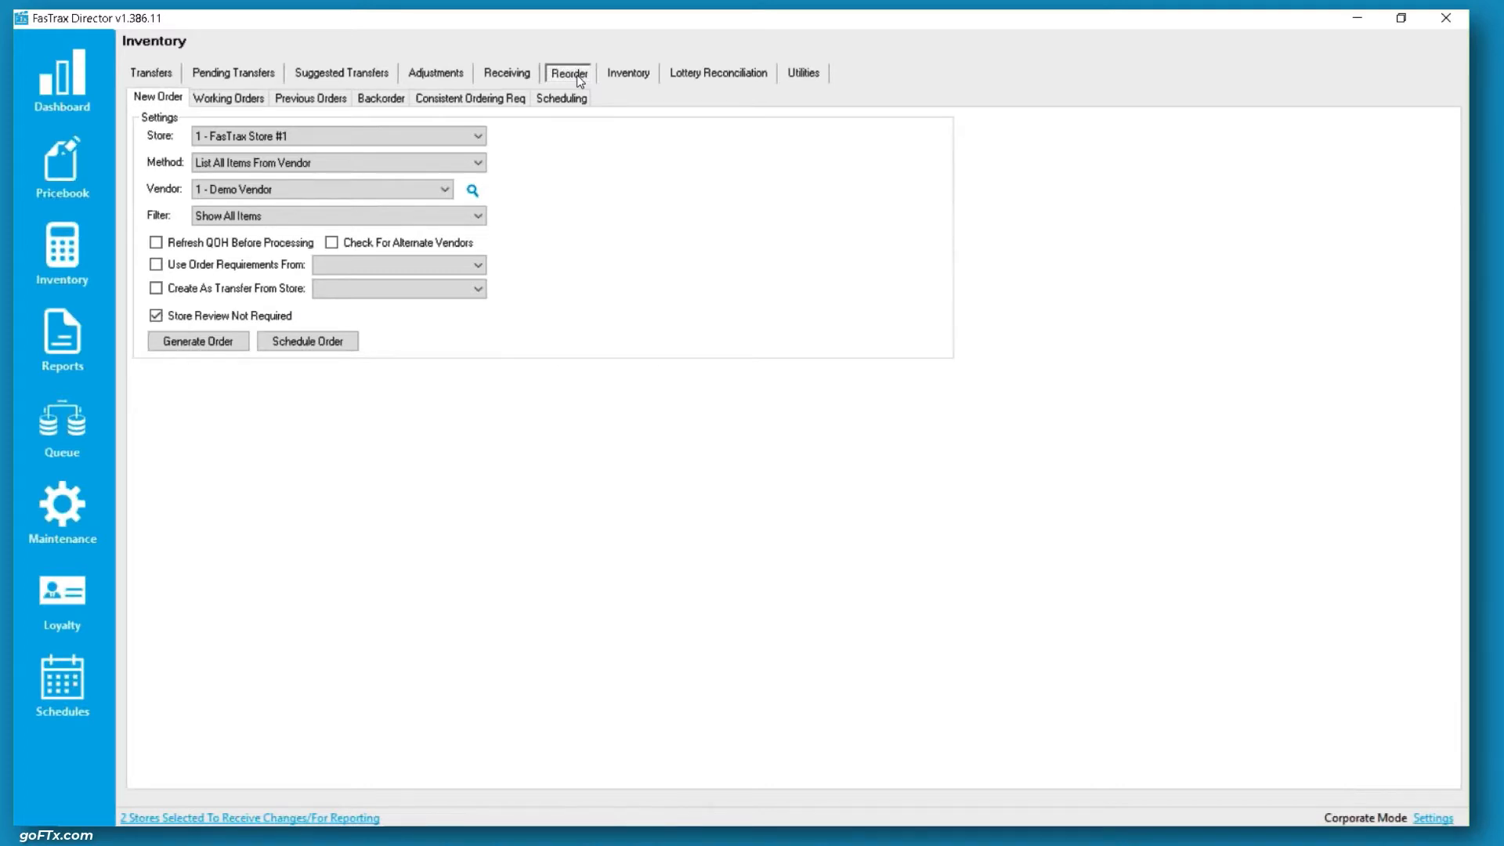
Step: Review the available stores and vendors for the new order, keeping FasTrax Store #1 and Demo Vendor
left_click(307, 136)
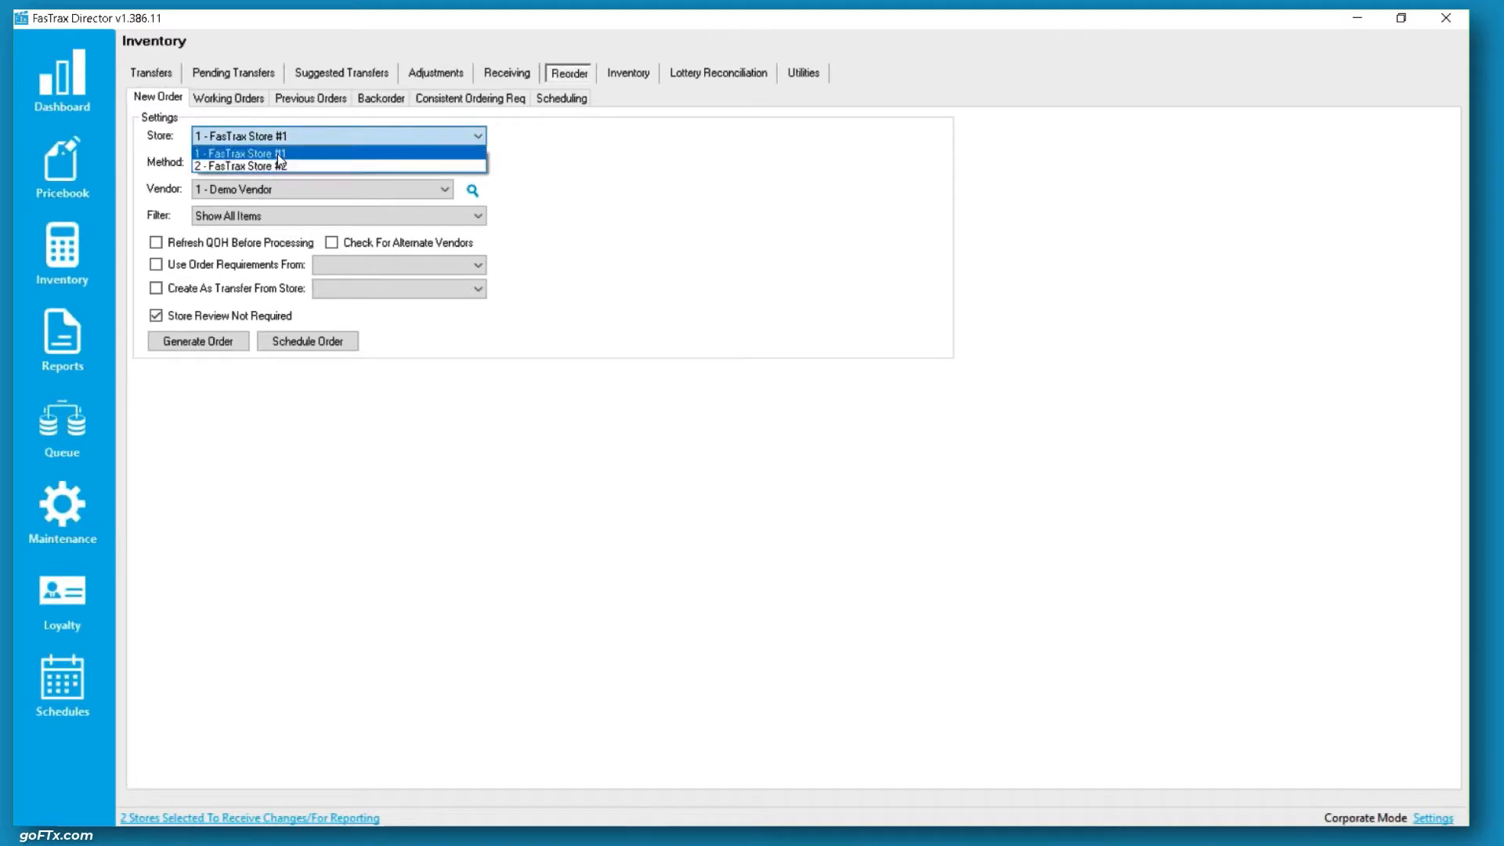
left_click(305, 133)
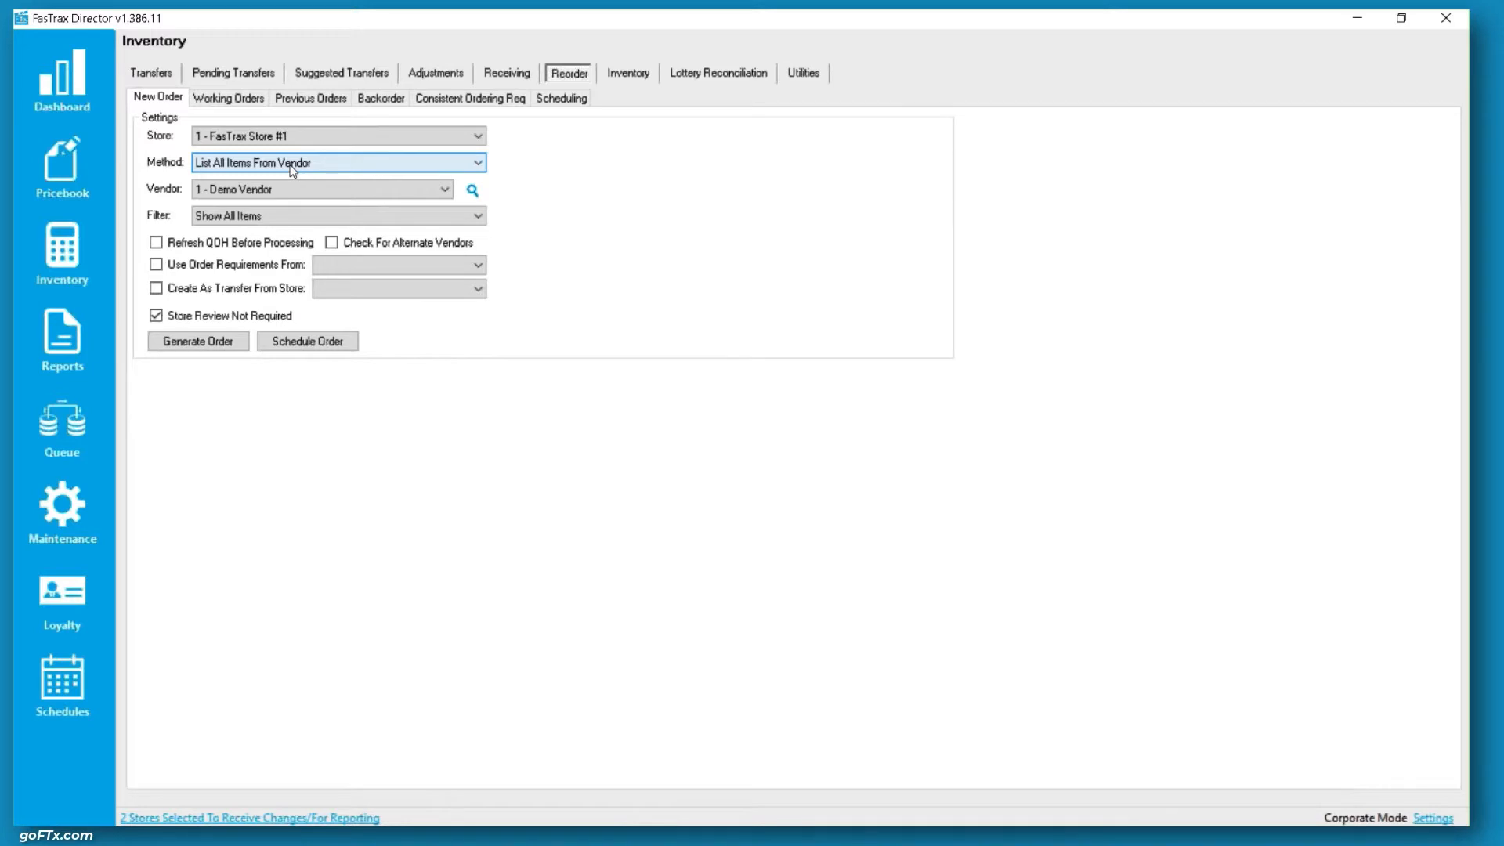
left_click(252, 195)
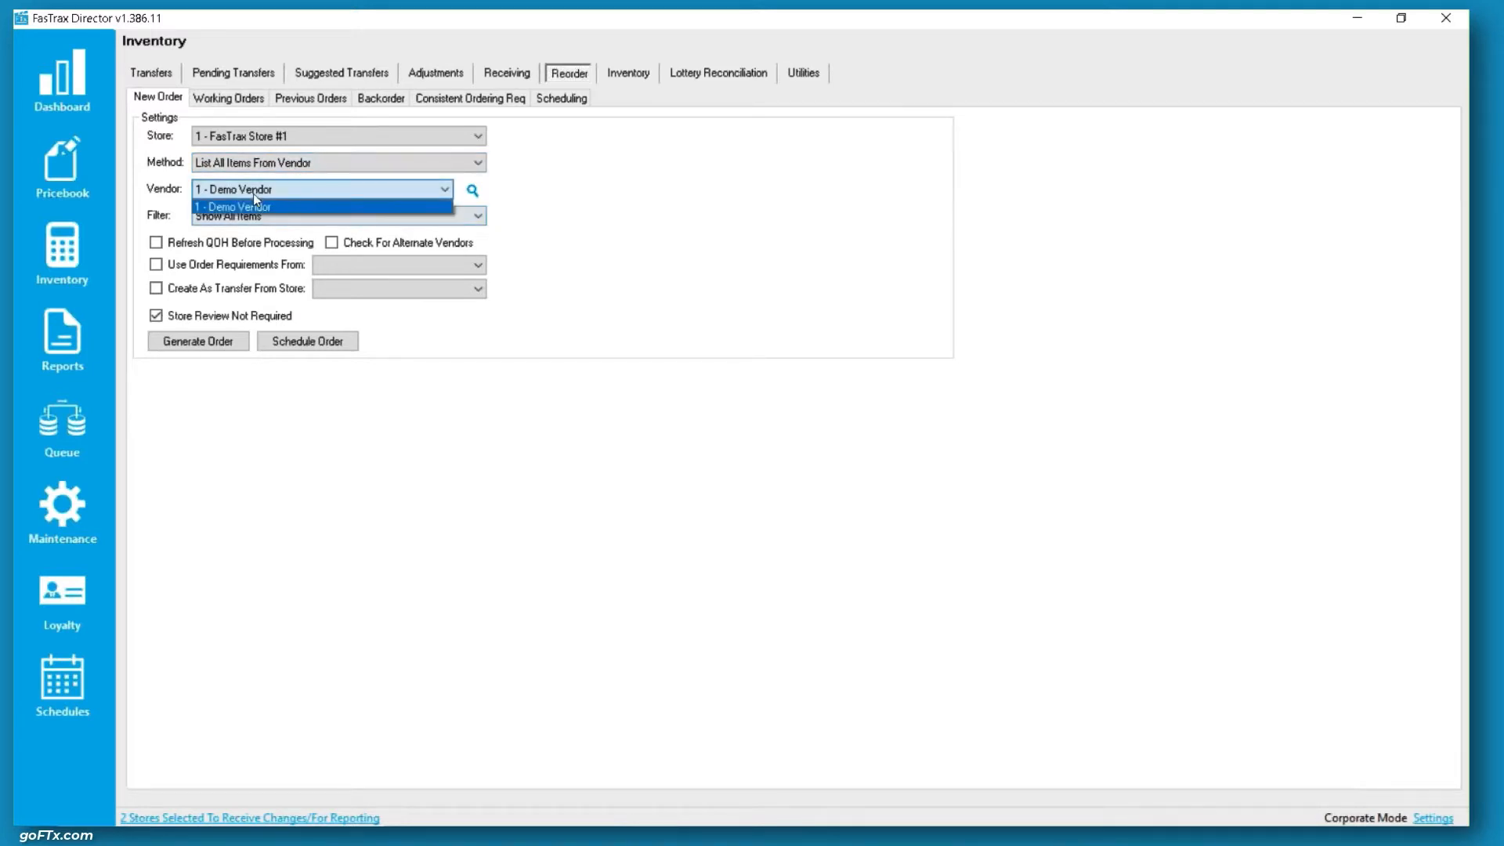
left_click(256, 198)
left_click(253, 194)
left_click(252, 194)
left_click(252, 194)
left_click(253, 194)
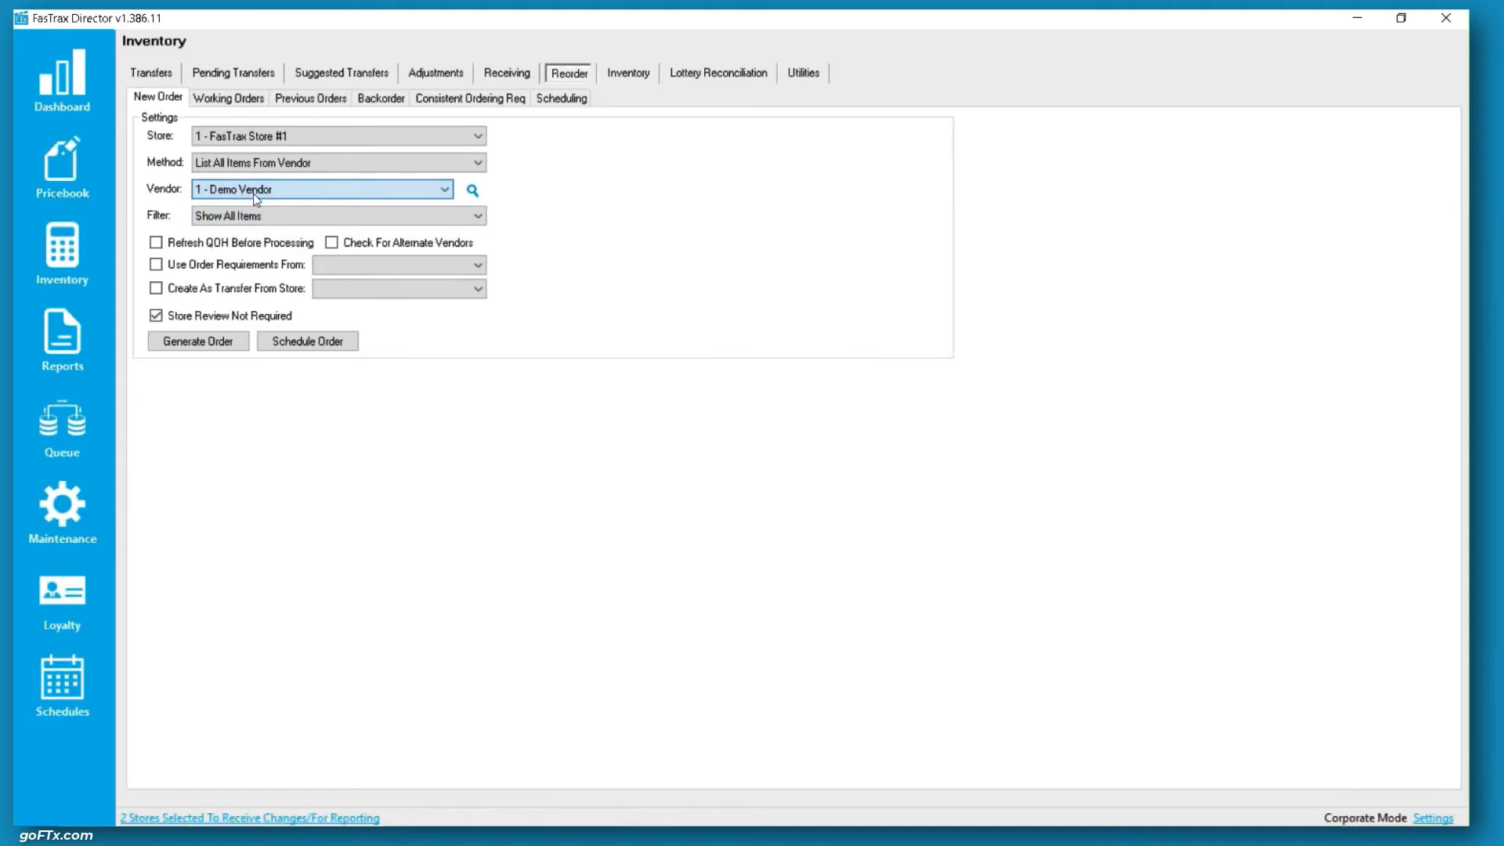
Step: Generate a Demo Vendor order with the Reorder Using A Blank Order Form method and close its worksheet
left_click(332, 161)
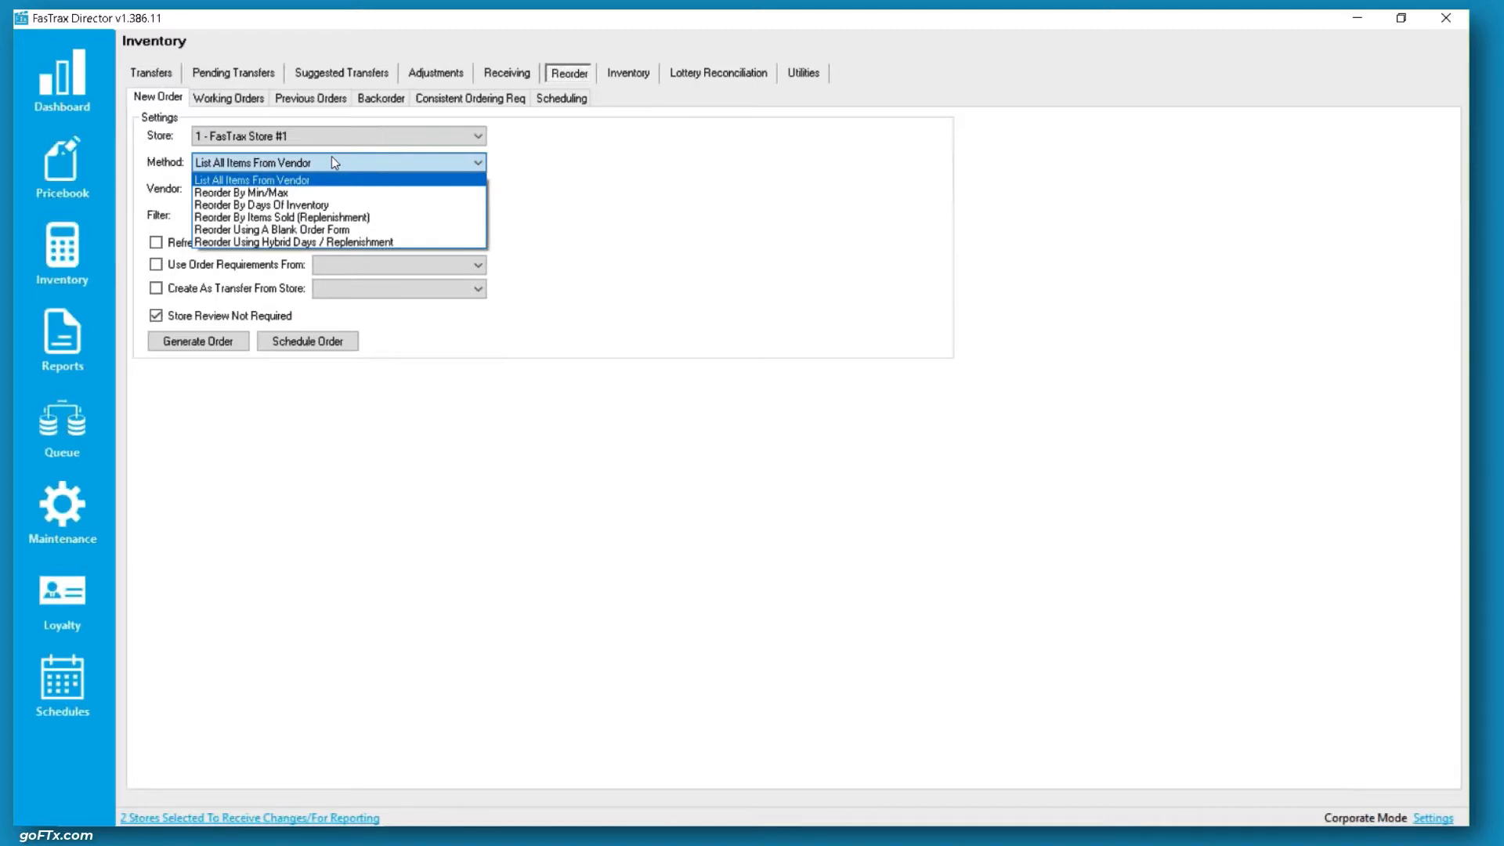
left_click(291, 230)
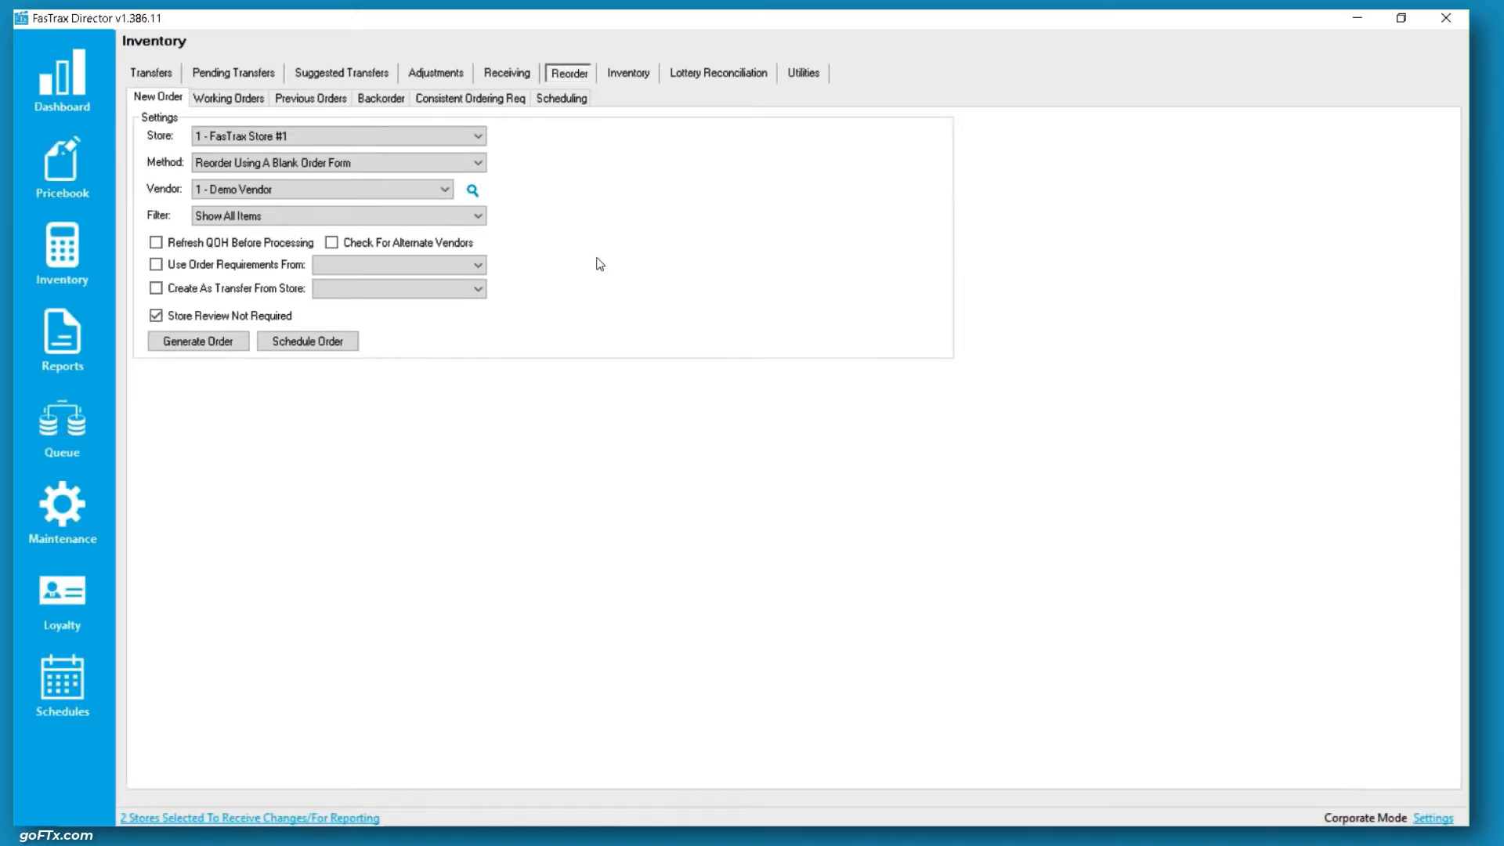
left_click(218, 343)
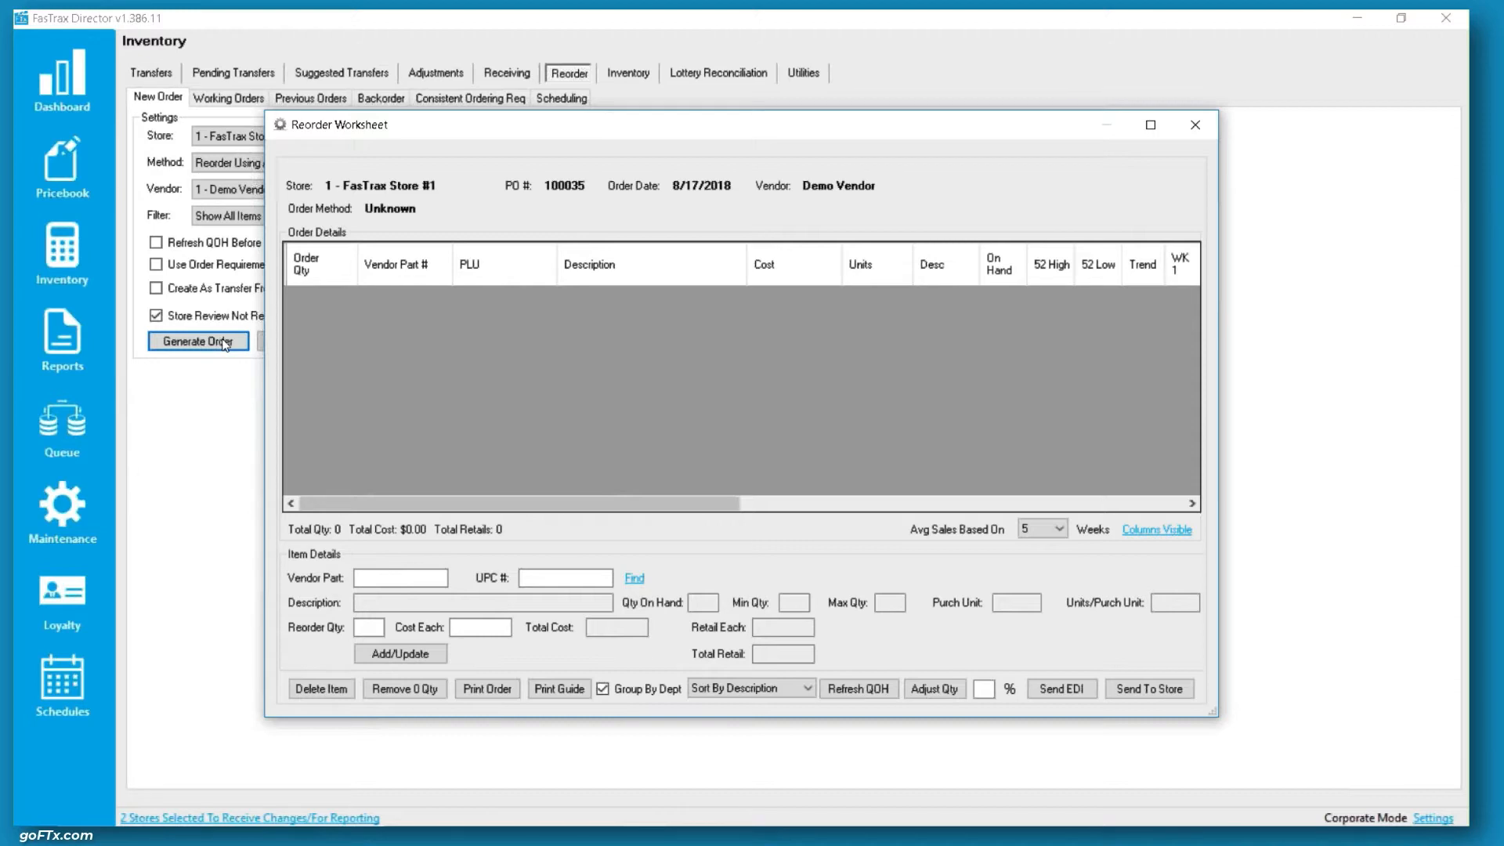
left_click(1195, 126)
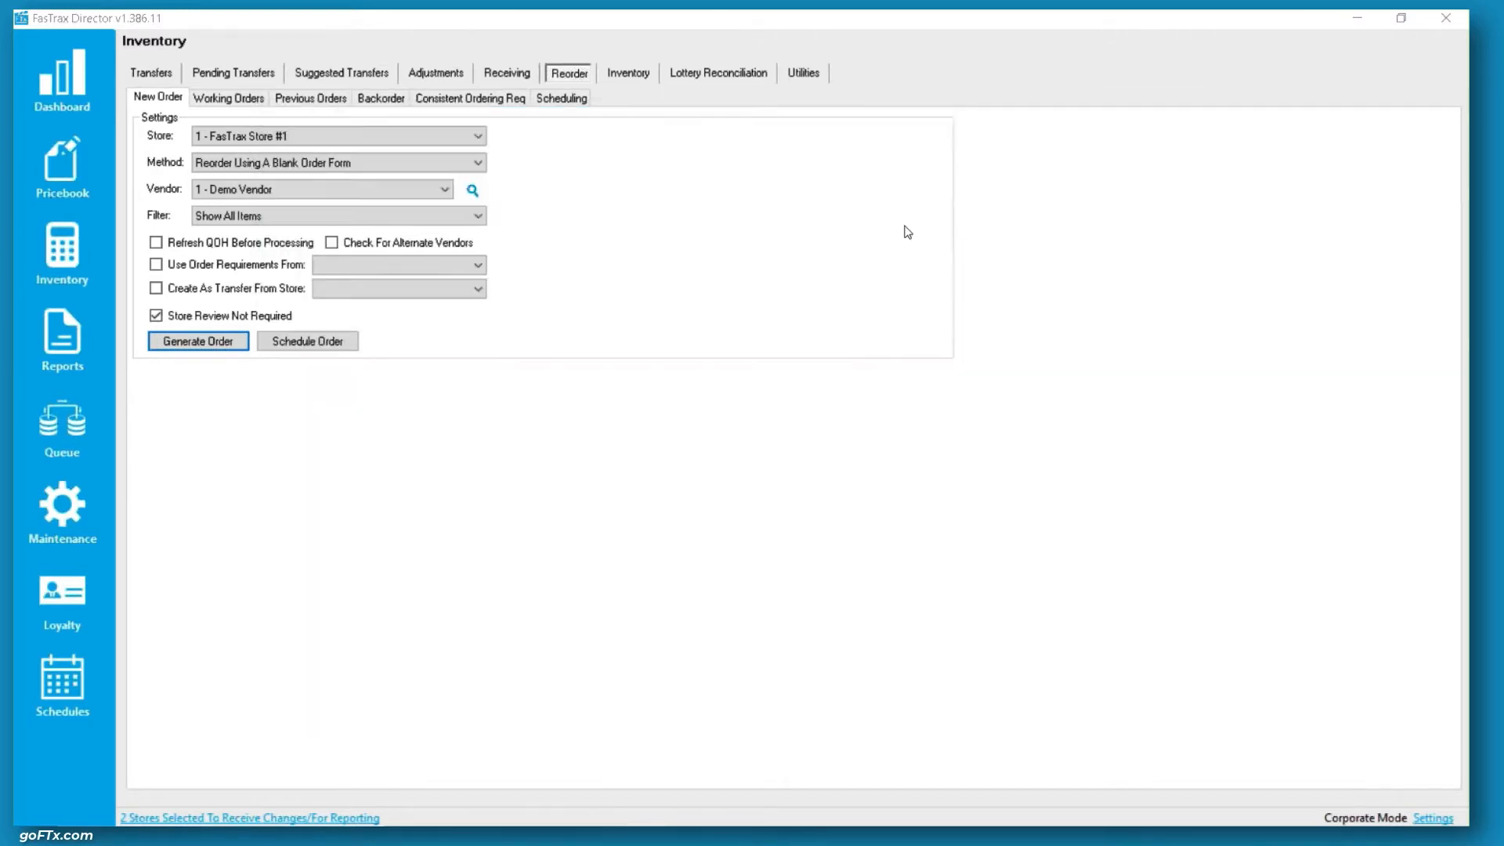
Step: Set the new order's method to Reorder By Min/Max
left_click(454, 162)
left_click(363, 192)
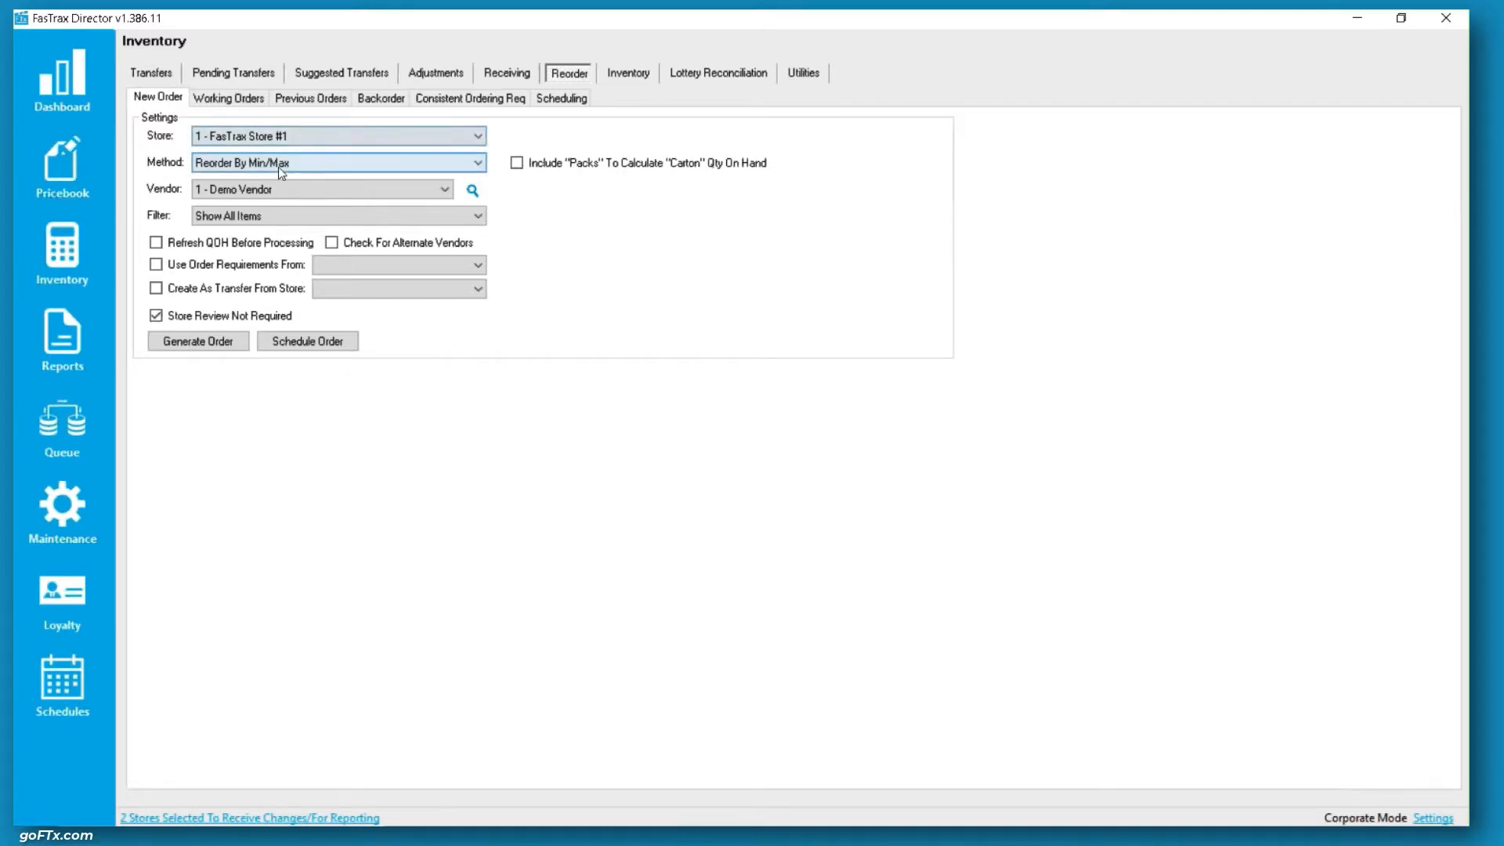
left_click(72, 163)
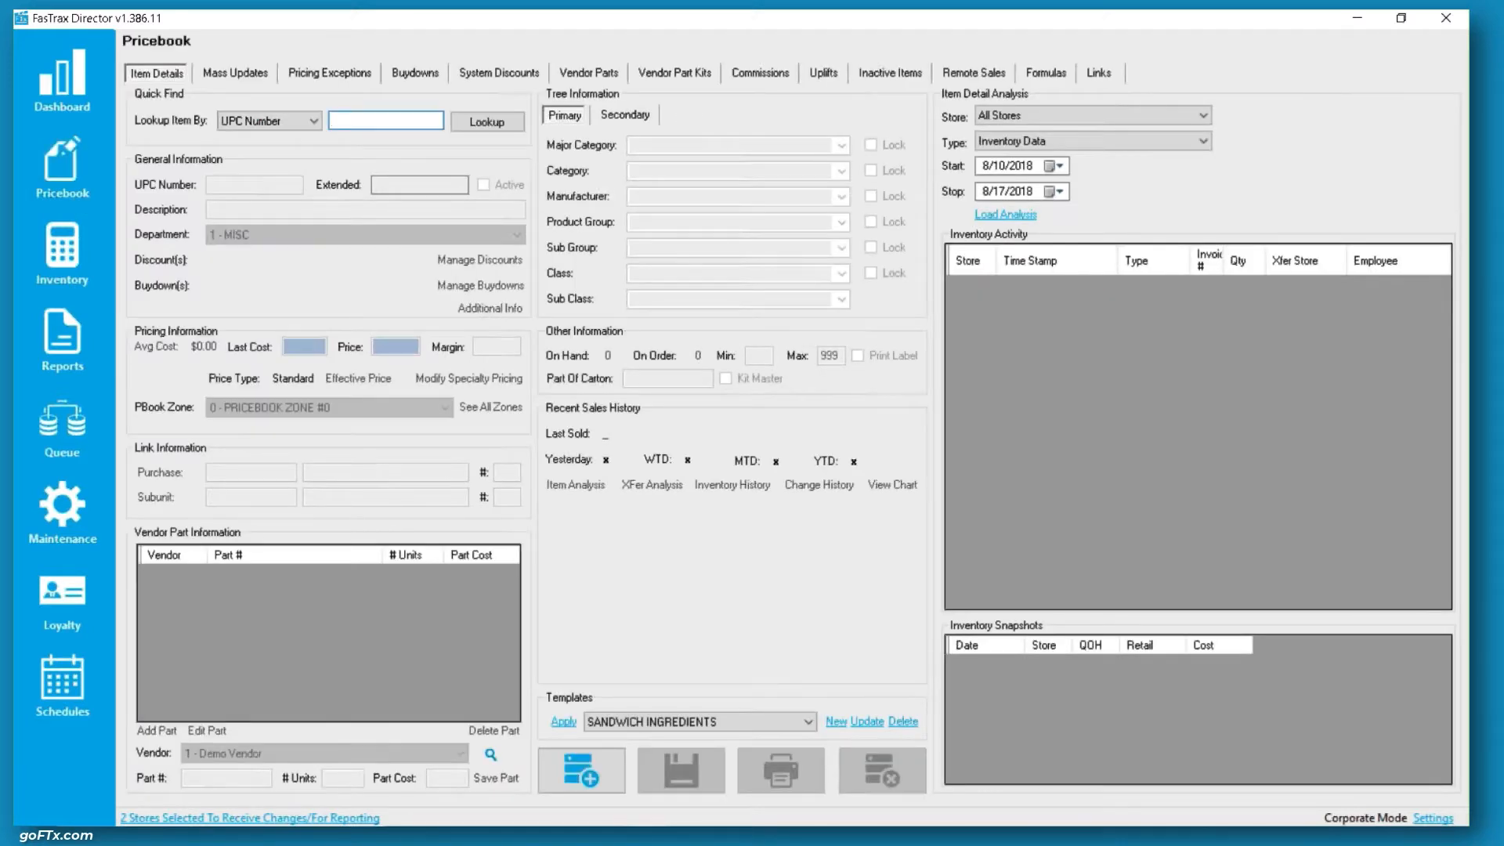
type("012300000123")
key("Return")
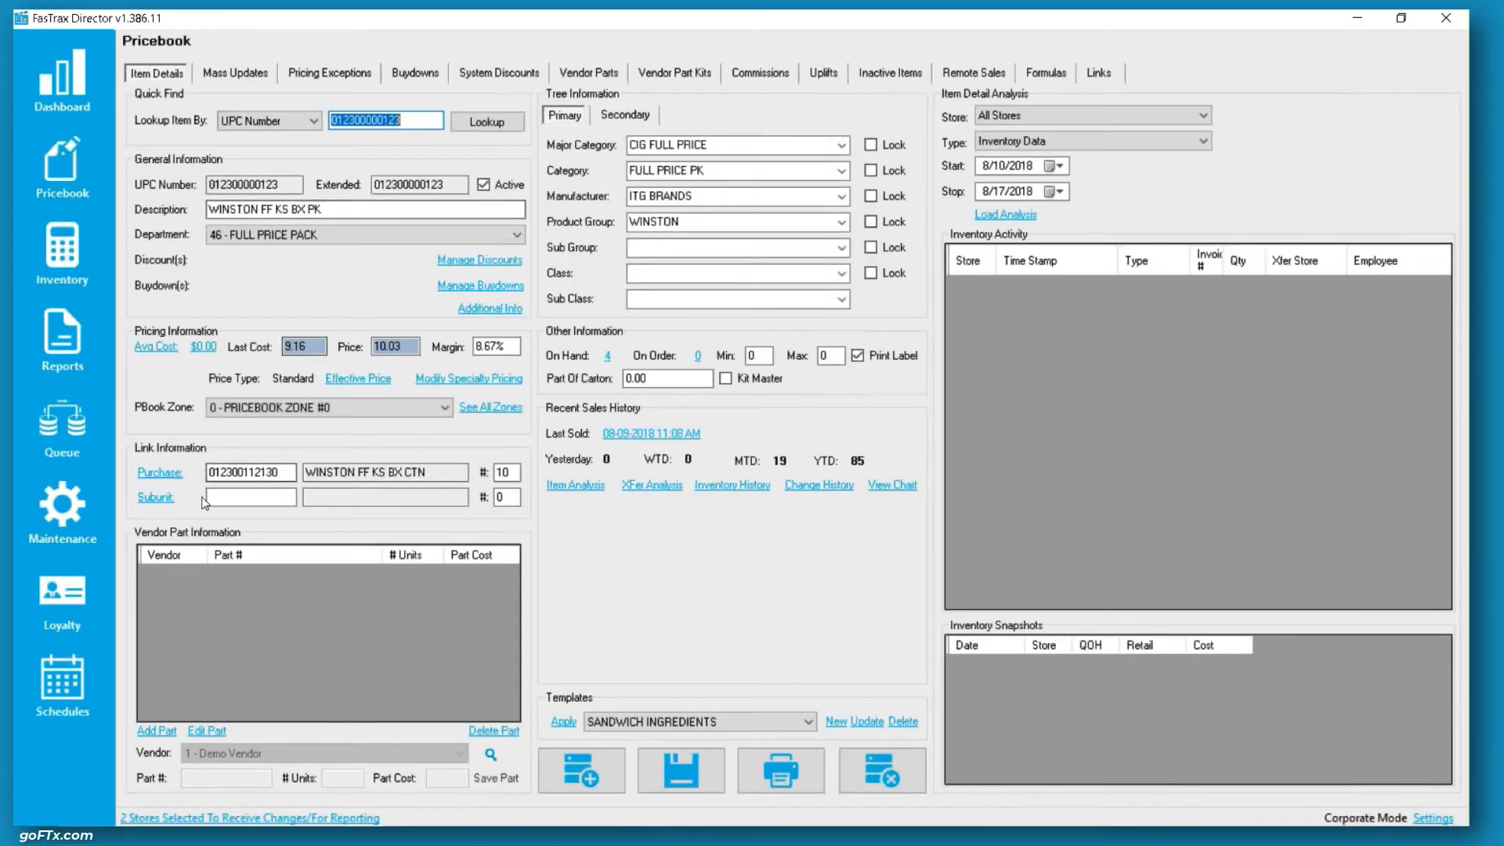
left_click(167, 473)
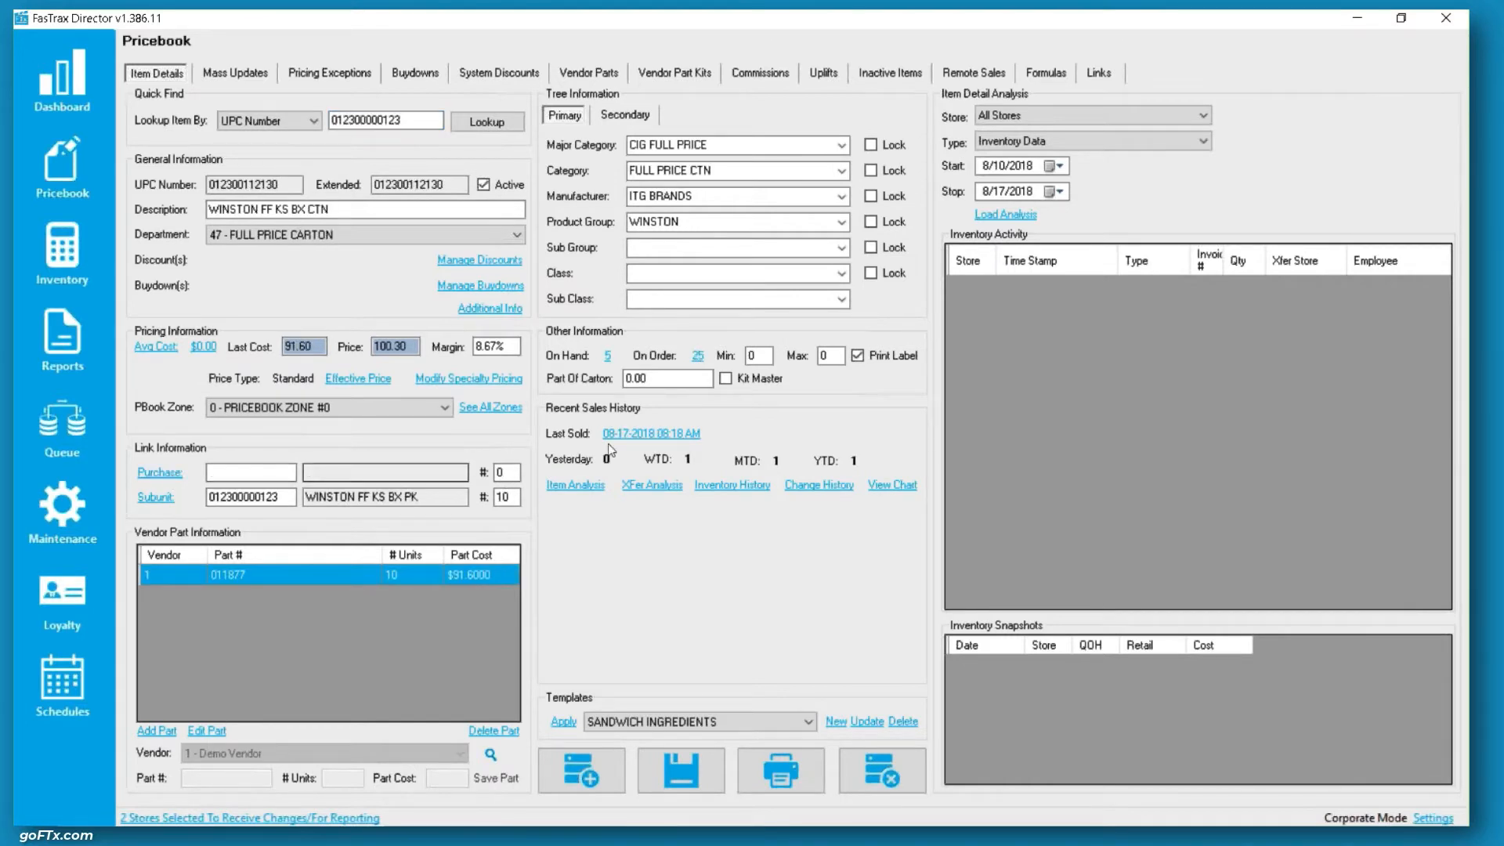
Step: Examine the minimum and maximum quantity settings of the Winston carton
mouse_move(765, 360)
left_mouse_down()
mouse_move(749, 359)
mouse_move(778, 361)
mouse_move(751, 356)
left_mouse_up()
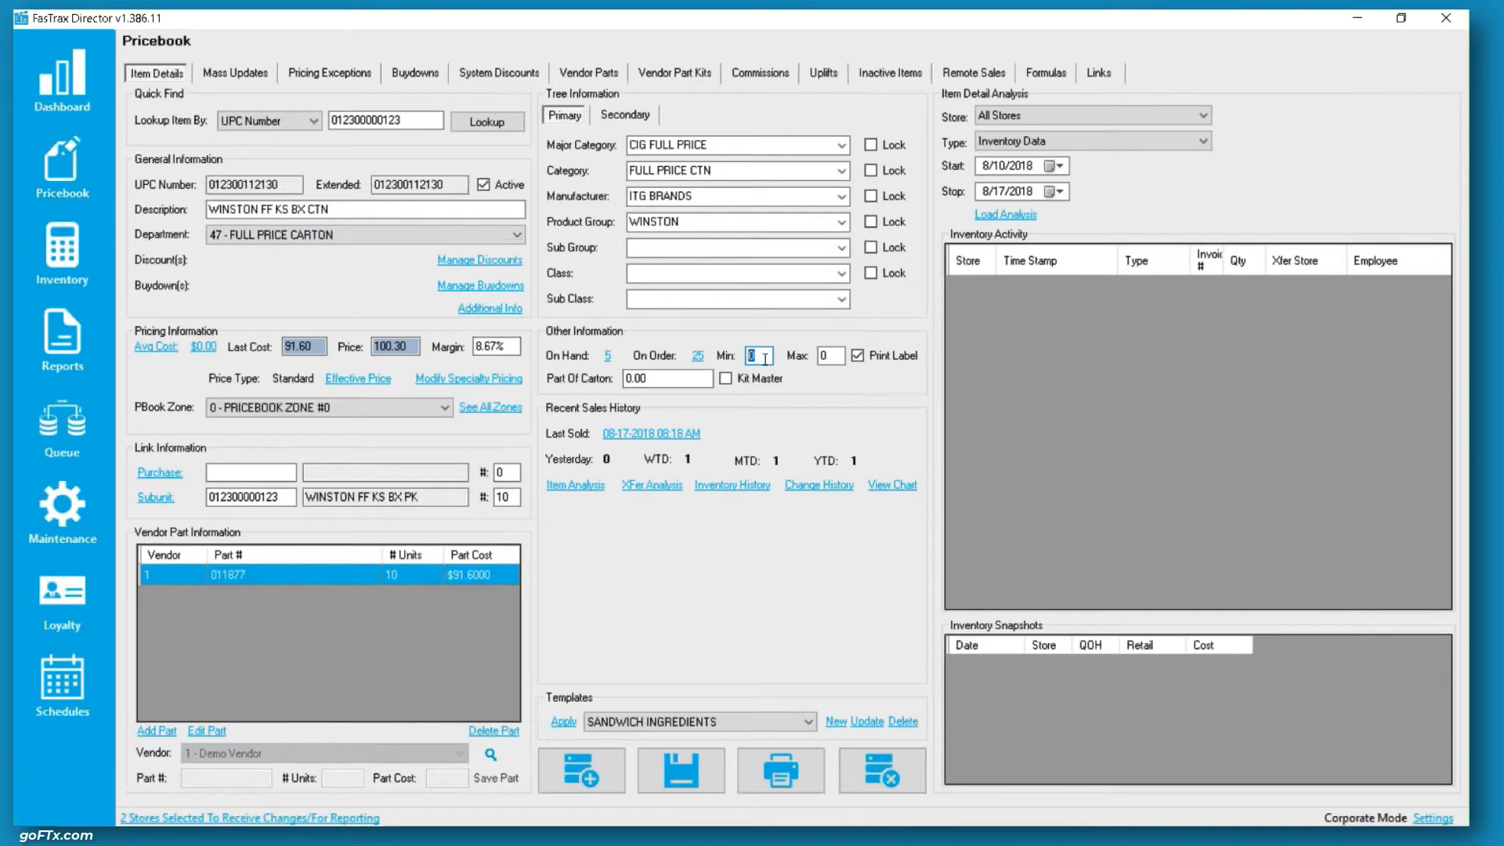
key("Tab")
left_click(749, 354)
Step: Return to the inventory reorder settings and set the method to Reorder By Items Sold (Replenishment)
left_click(68, 253)
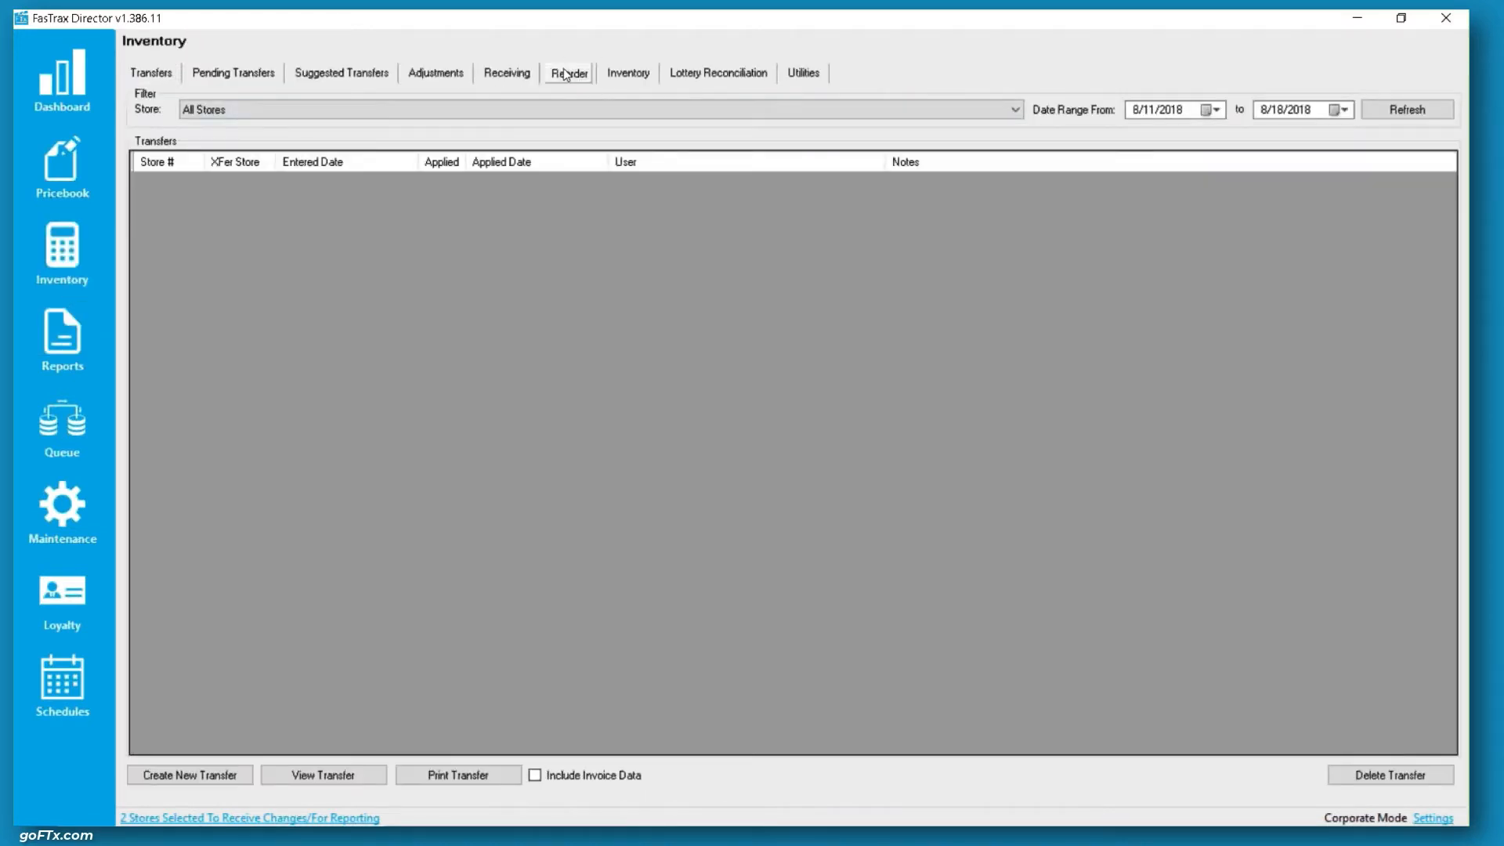
left_click(566, 74)
left_click(335, 163)
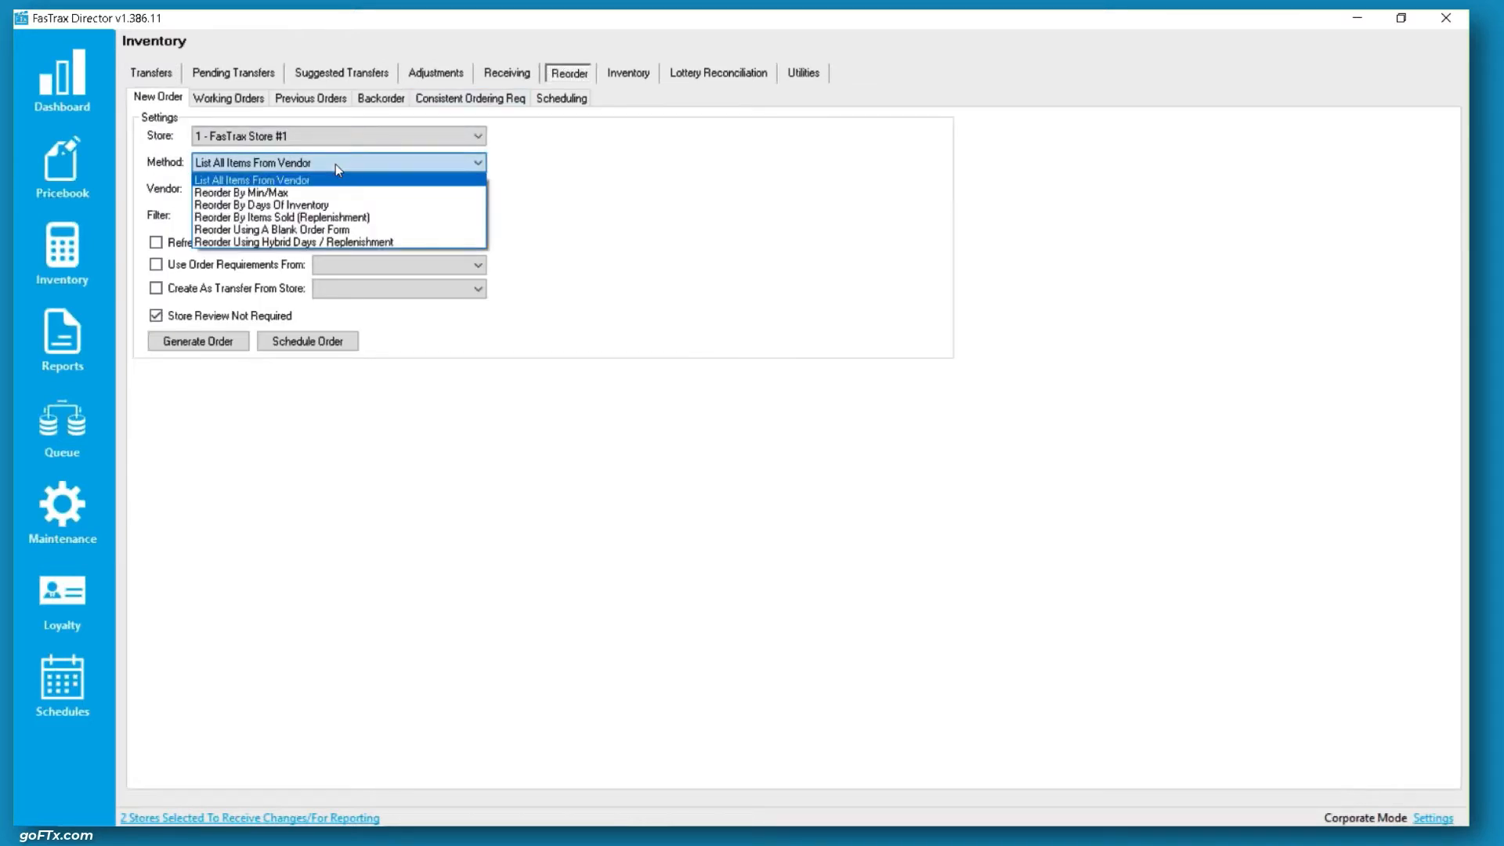
left_click(280, 219)
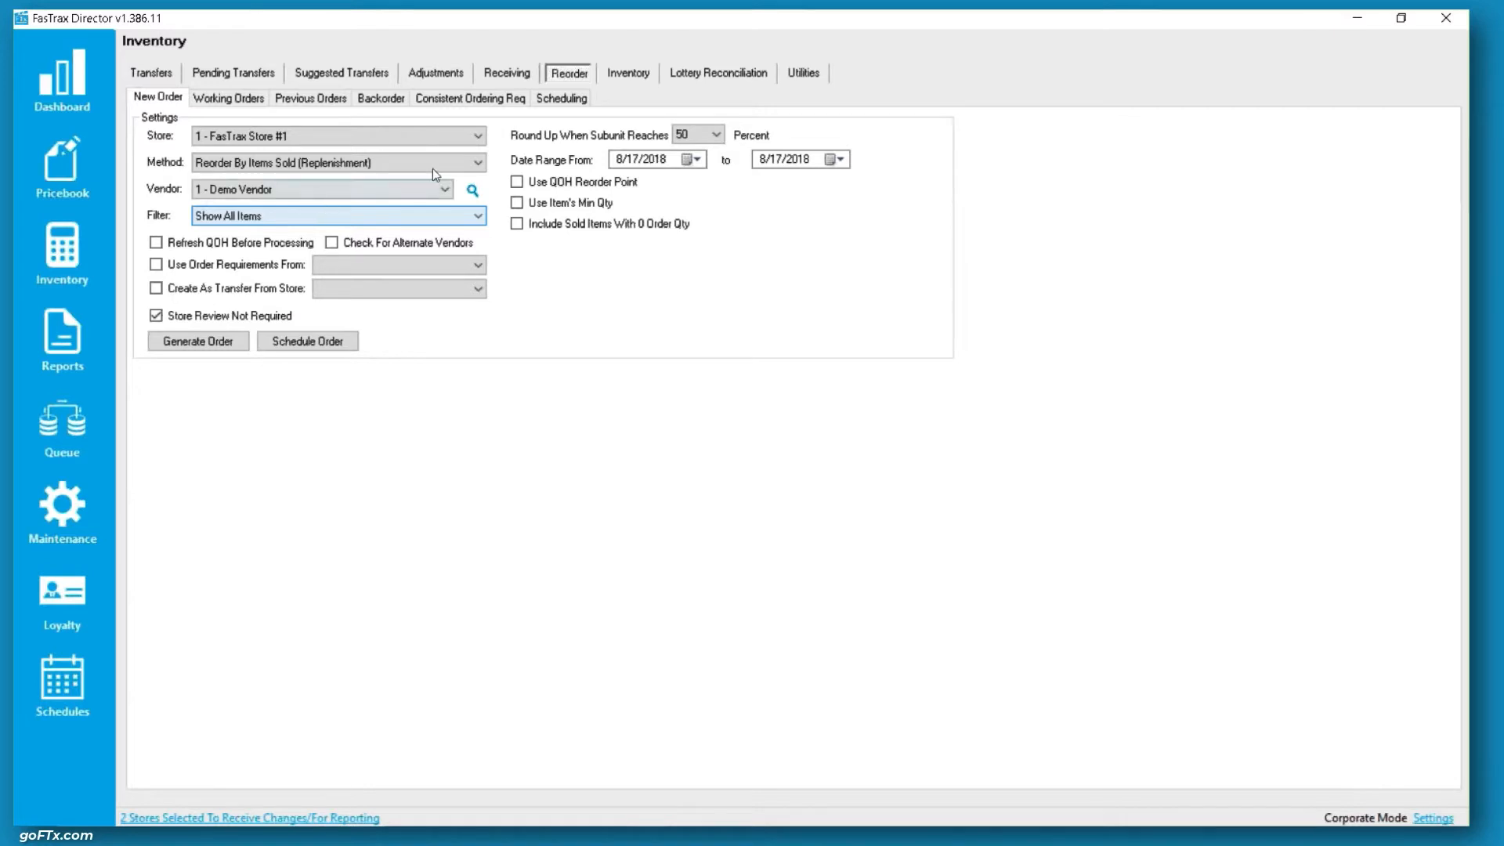
Step: Set the replenishment order's sales date range to 8/10/2018 through 8/17/2018
left_click(692, 160)
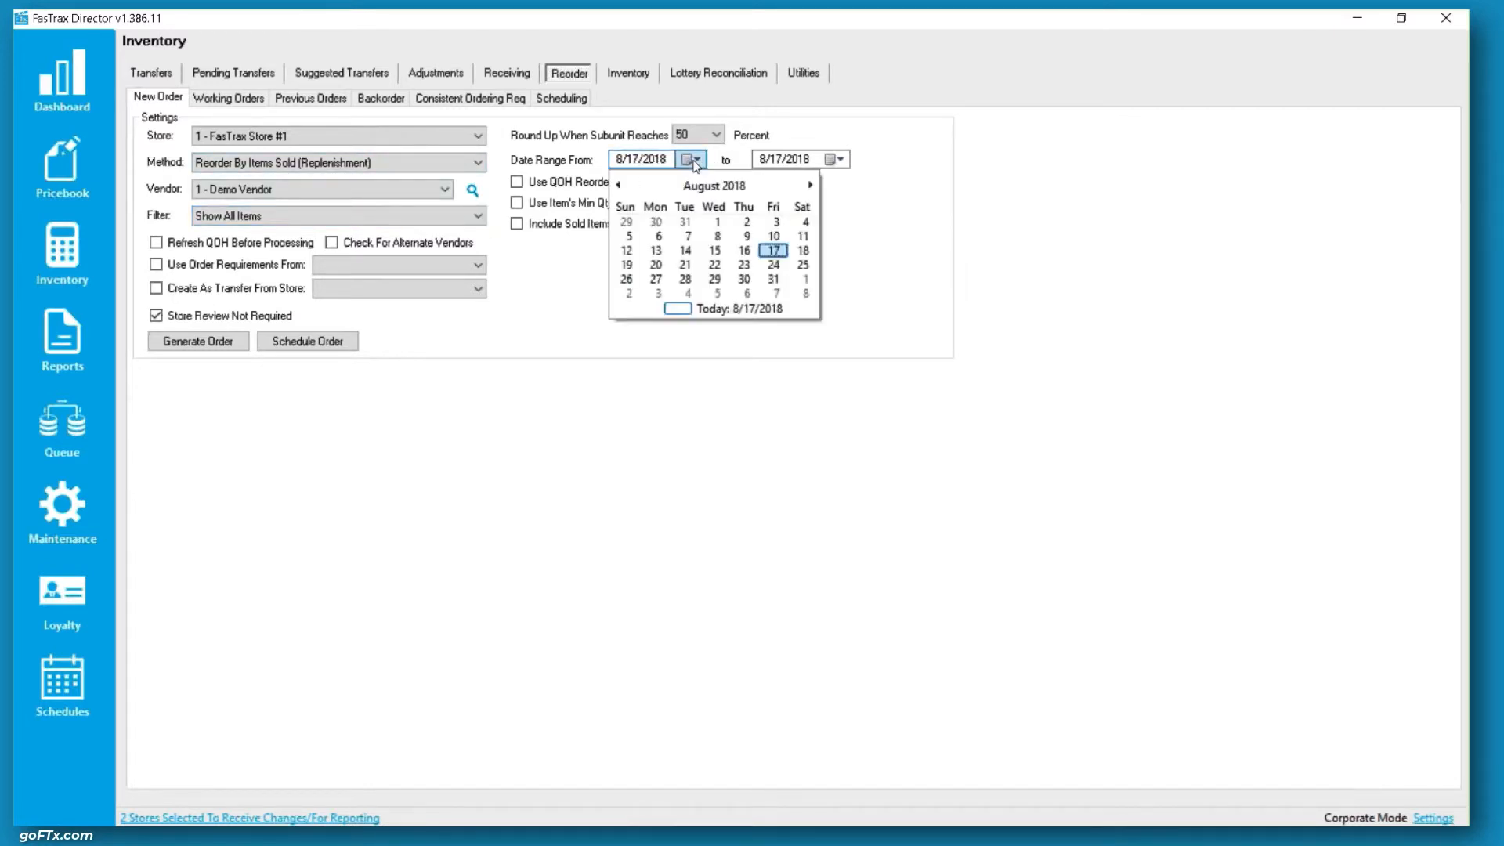
left_click(774, 236)
left_click(832, 159)
left_click(917, 253)
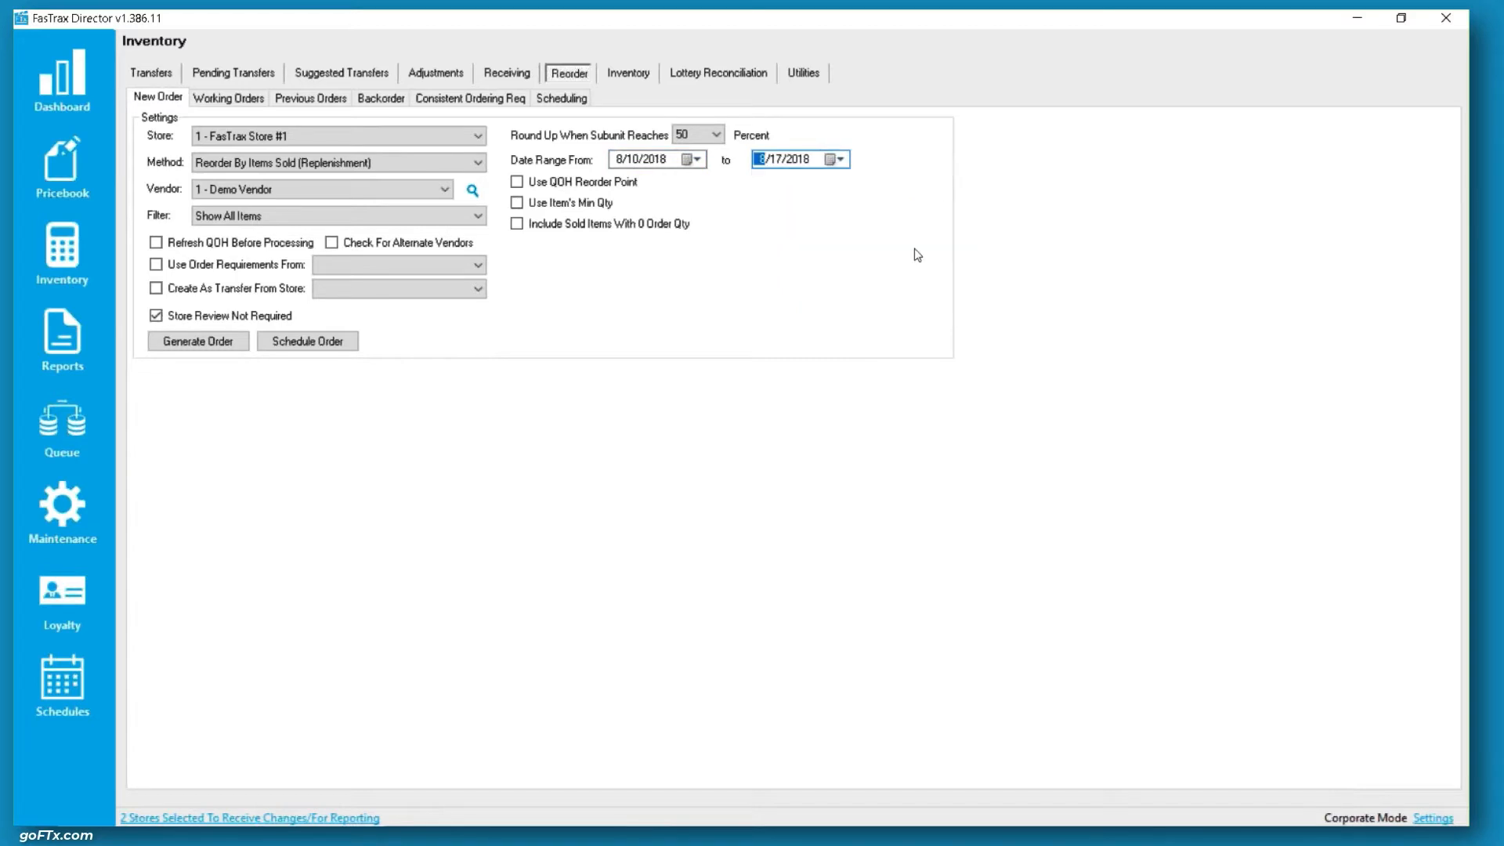
Step: Set the order to round up when the subunit reaches 70 percent, leaving Use QOH Reorder Point off
left_click(703, 139)
left_click(704, 140)
left_click(703, 140)
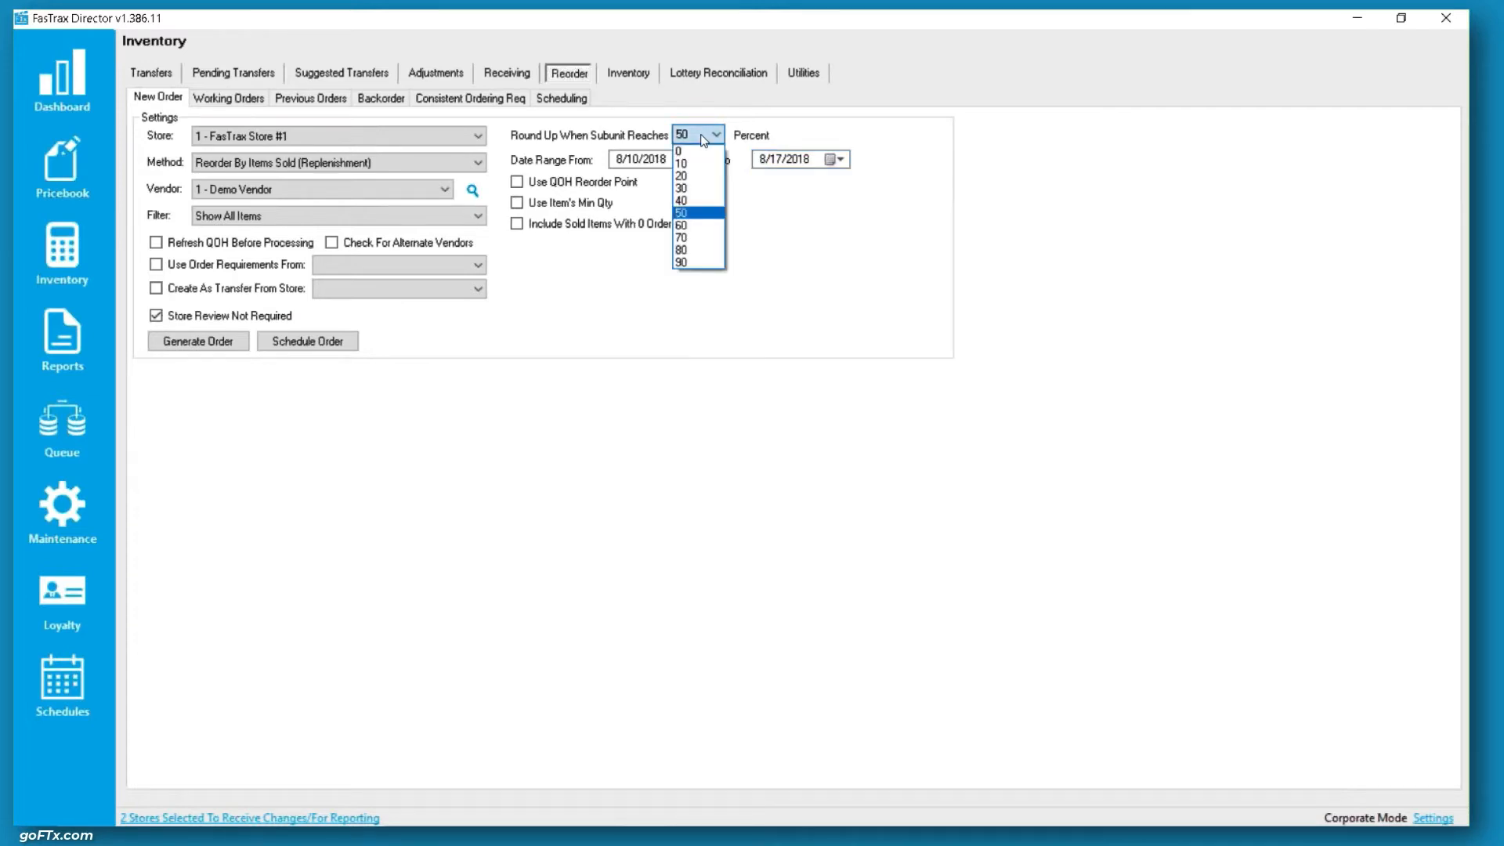
left_click(703, 139)
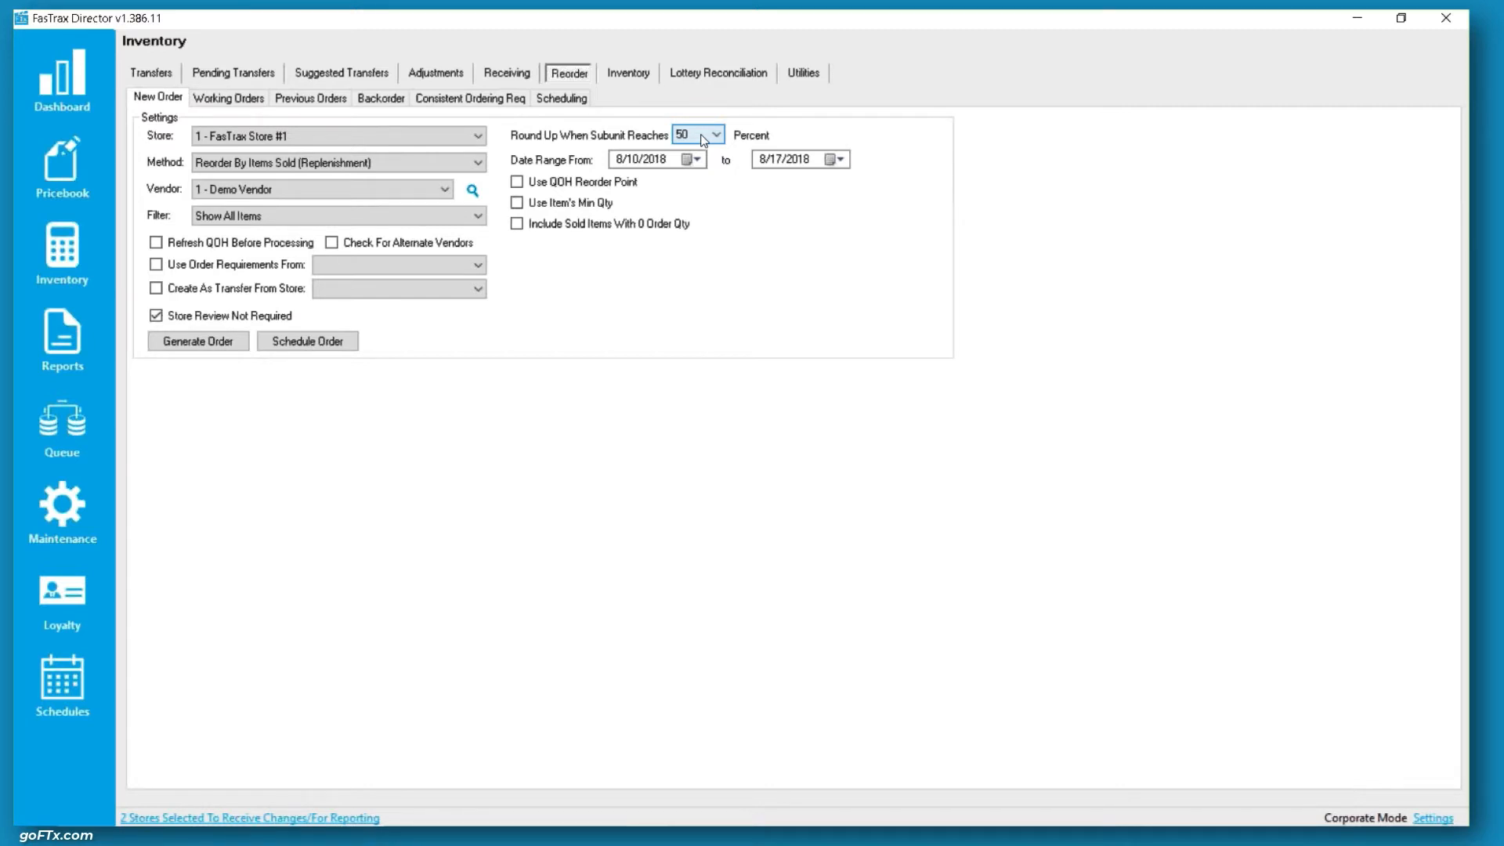
left_click(703, 139)
left_click(702, 139)
left_click(708, 141)
left_click(708, 143)
left_click(705, 140)
left_click(705, 139)
left_click(708, 143)
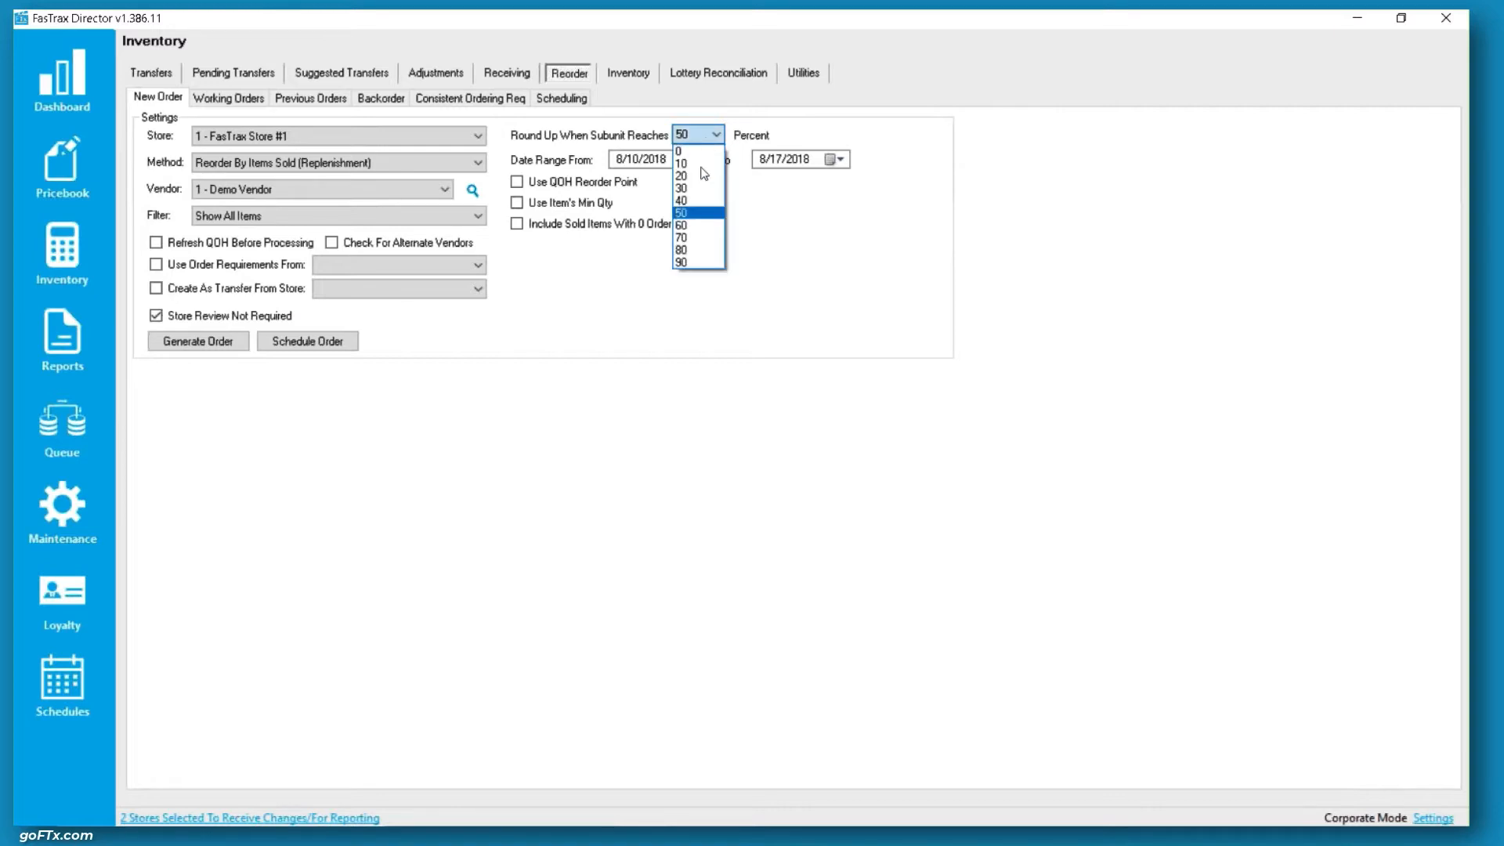
left_click(694, 251)
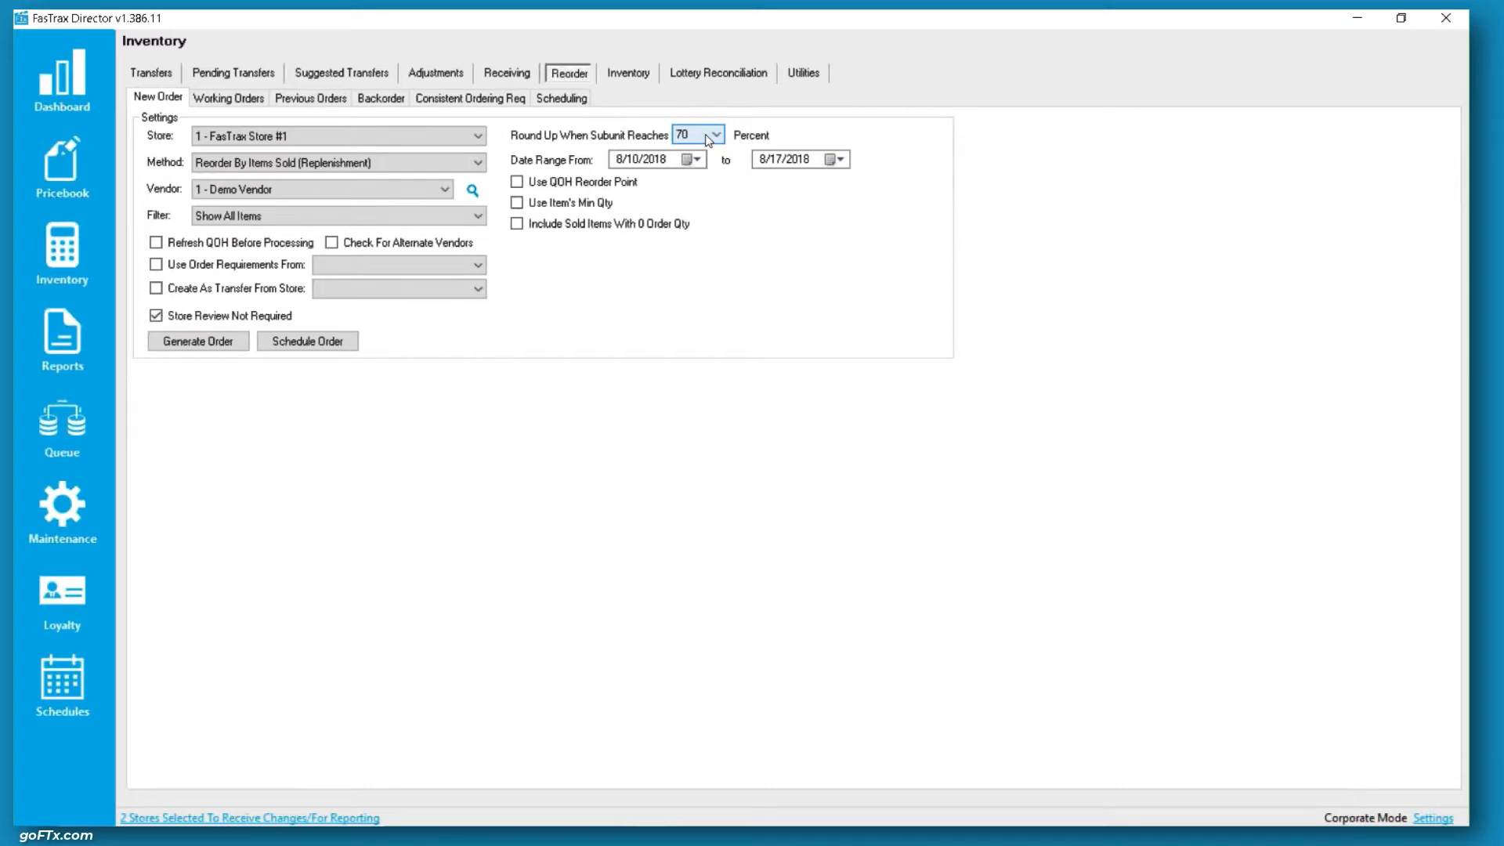
left_click(595, 188)
left_click(595, 189)
left_click(62, 168)
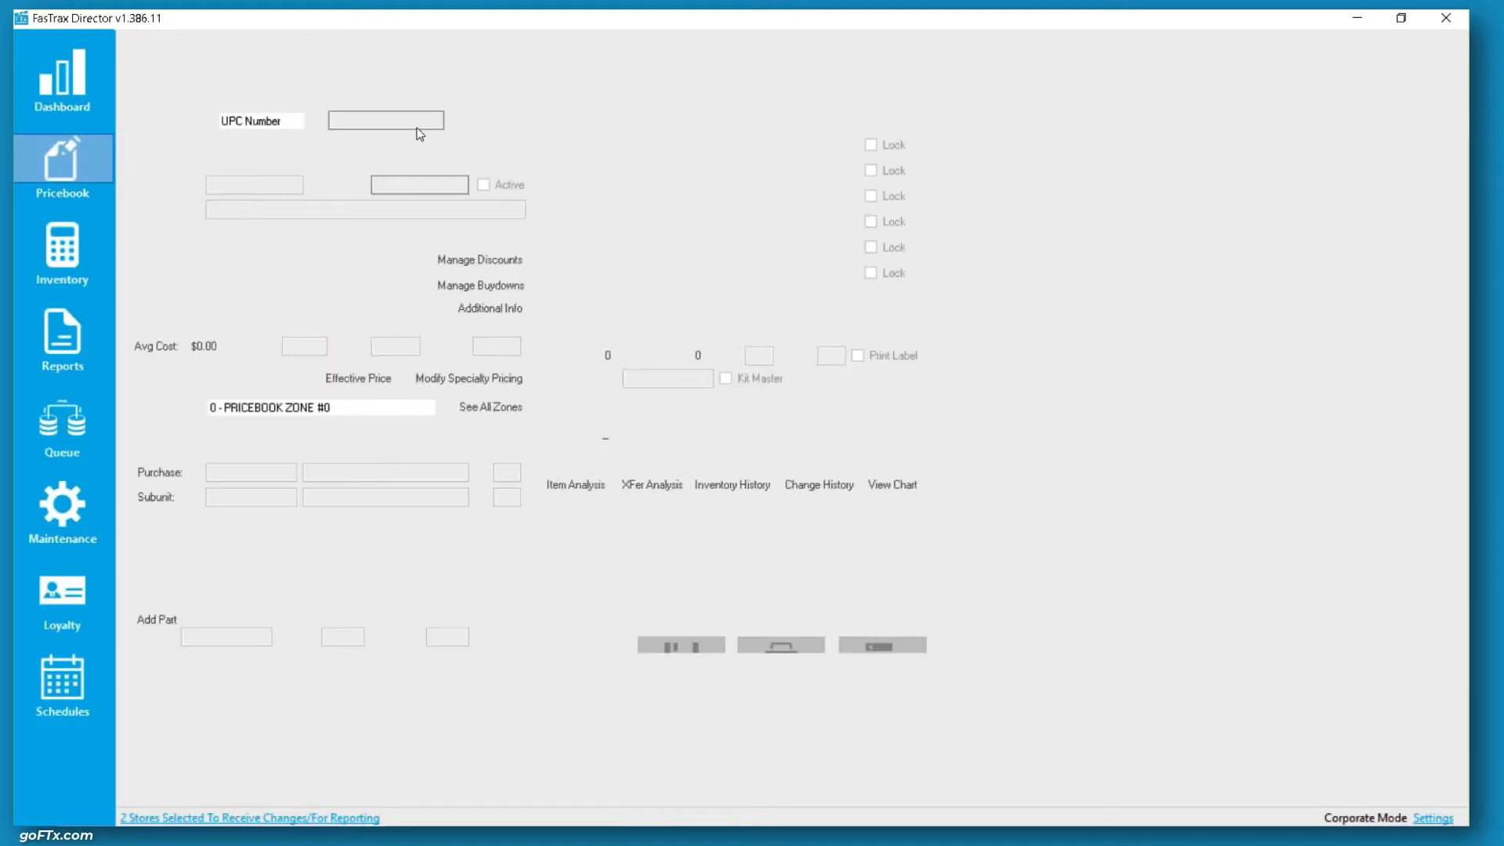
type("012300000123")
key("Return")
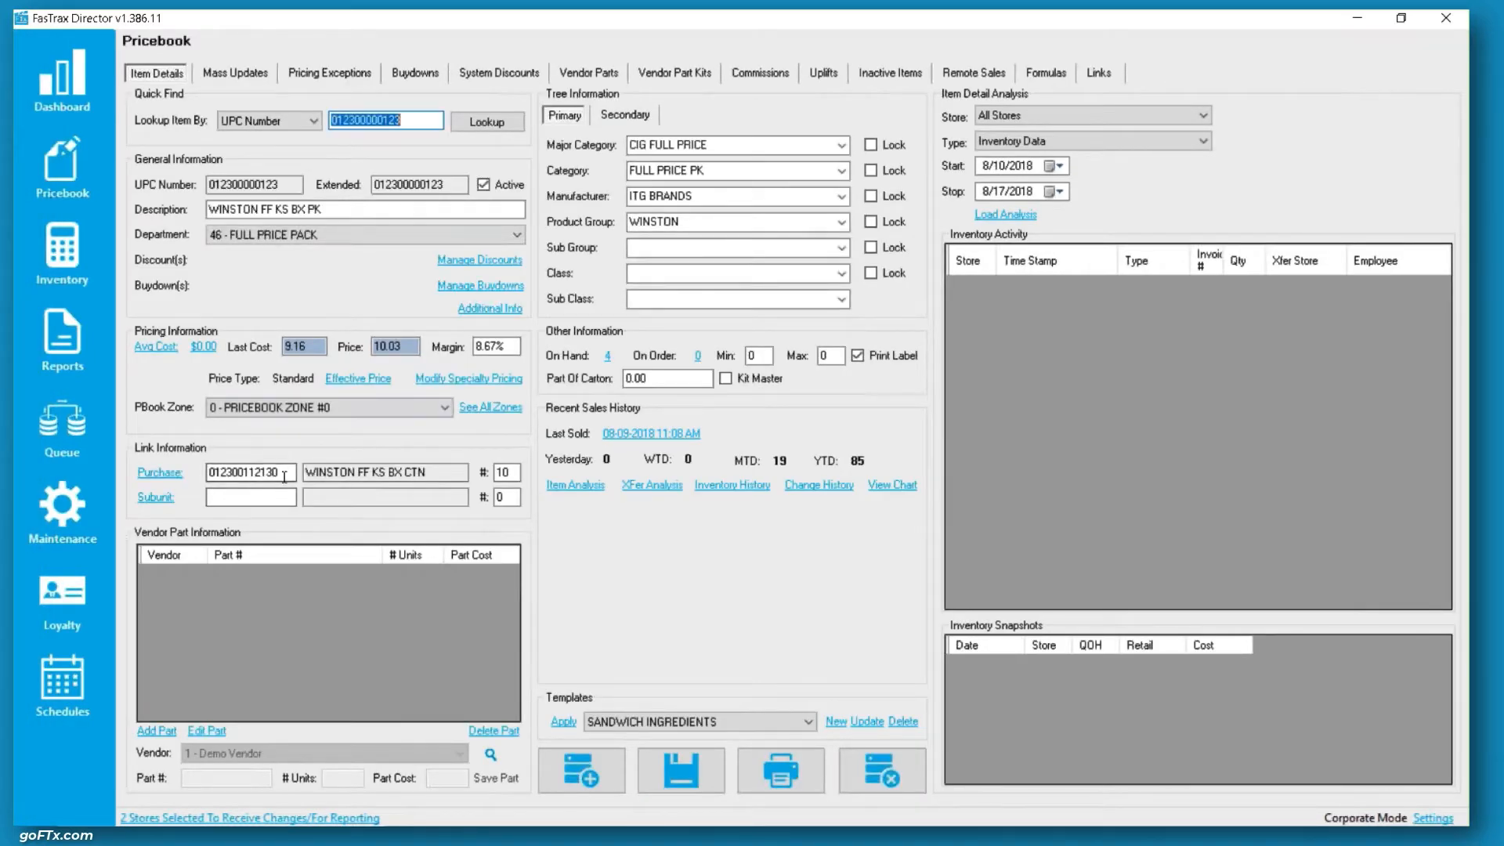
left_click_drag(294, 475, 160, 478)
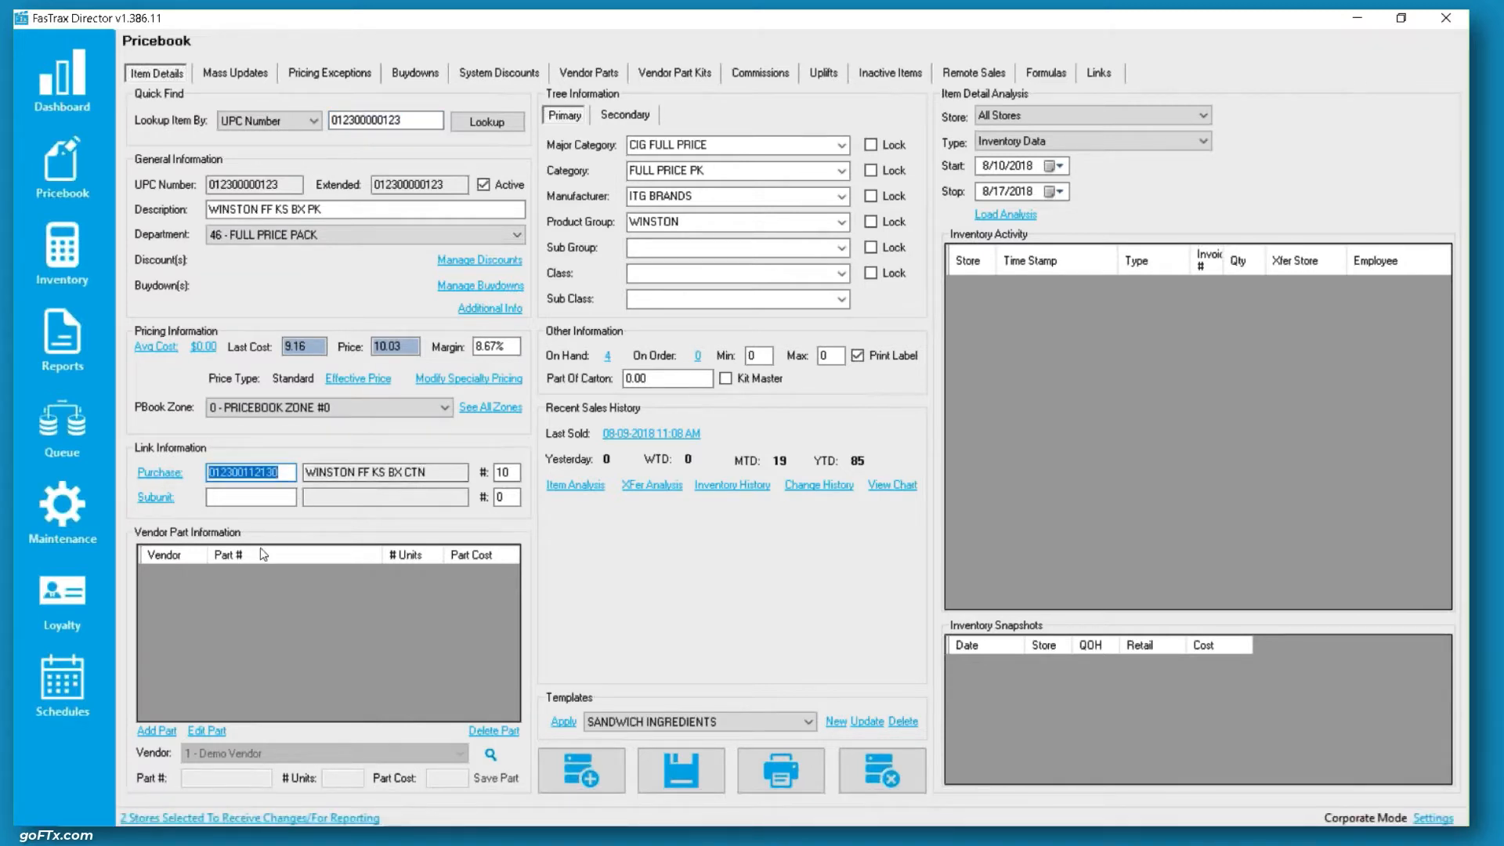
left_click(162, 729)
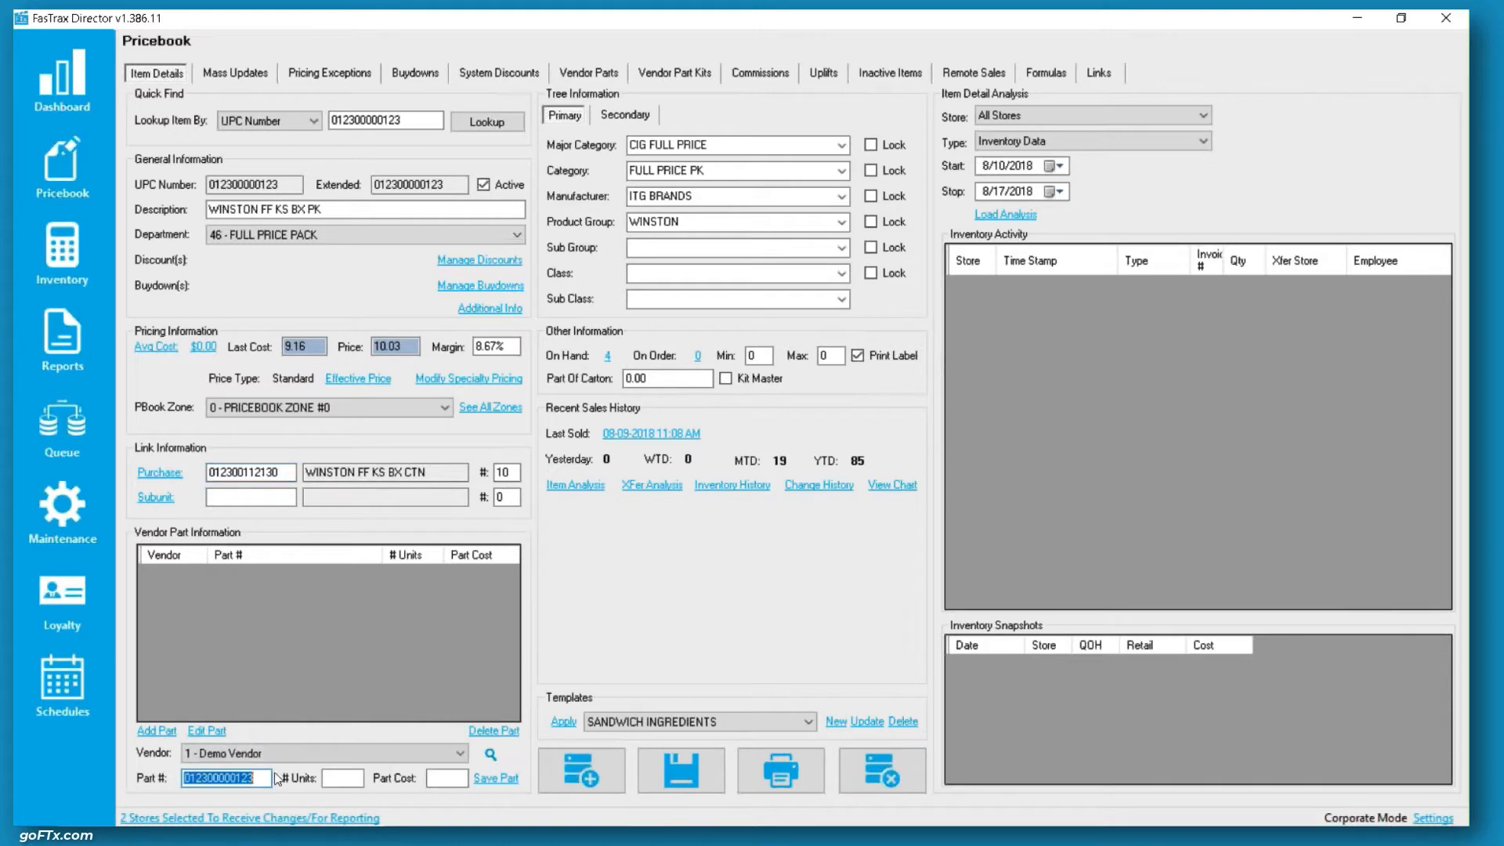
left_click_drag(262, 779, 201, 781)
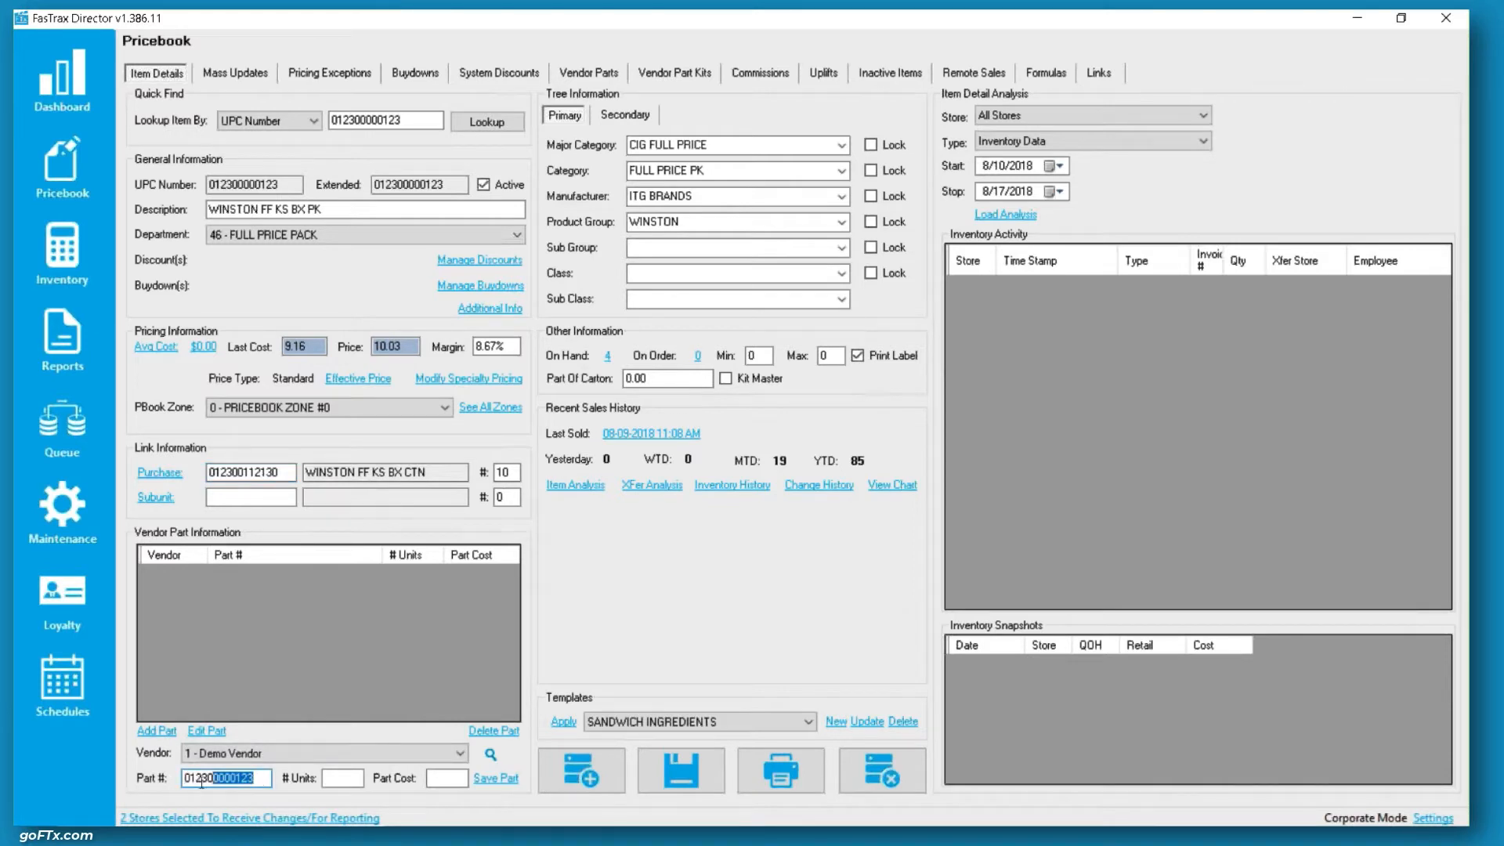
left_click(339, 777)
type("10")
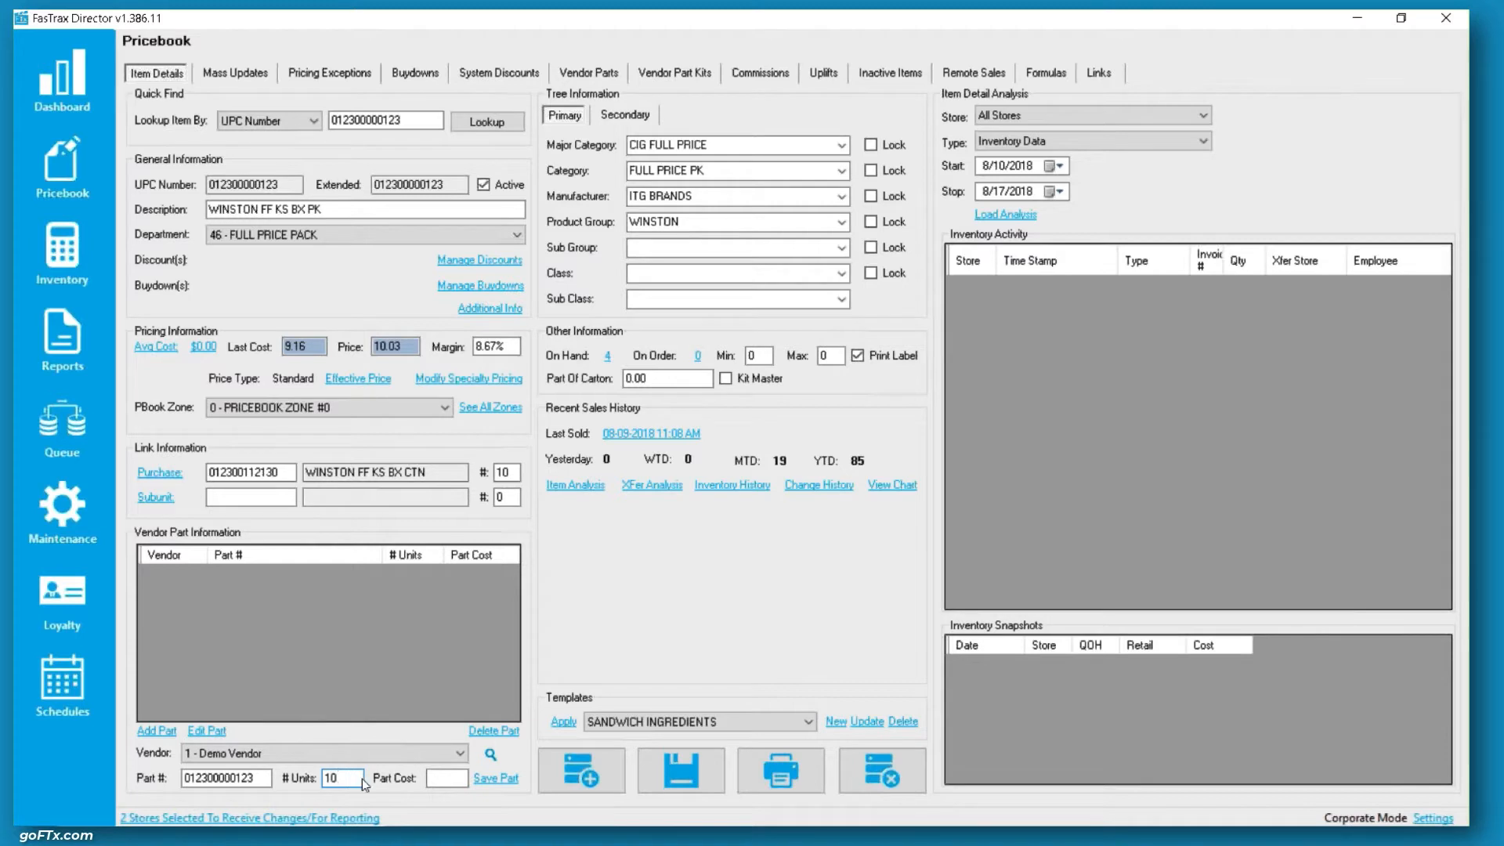
left_click(458, 777)
type("91.60")
left_click(486, 783)
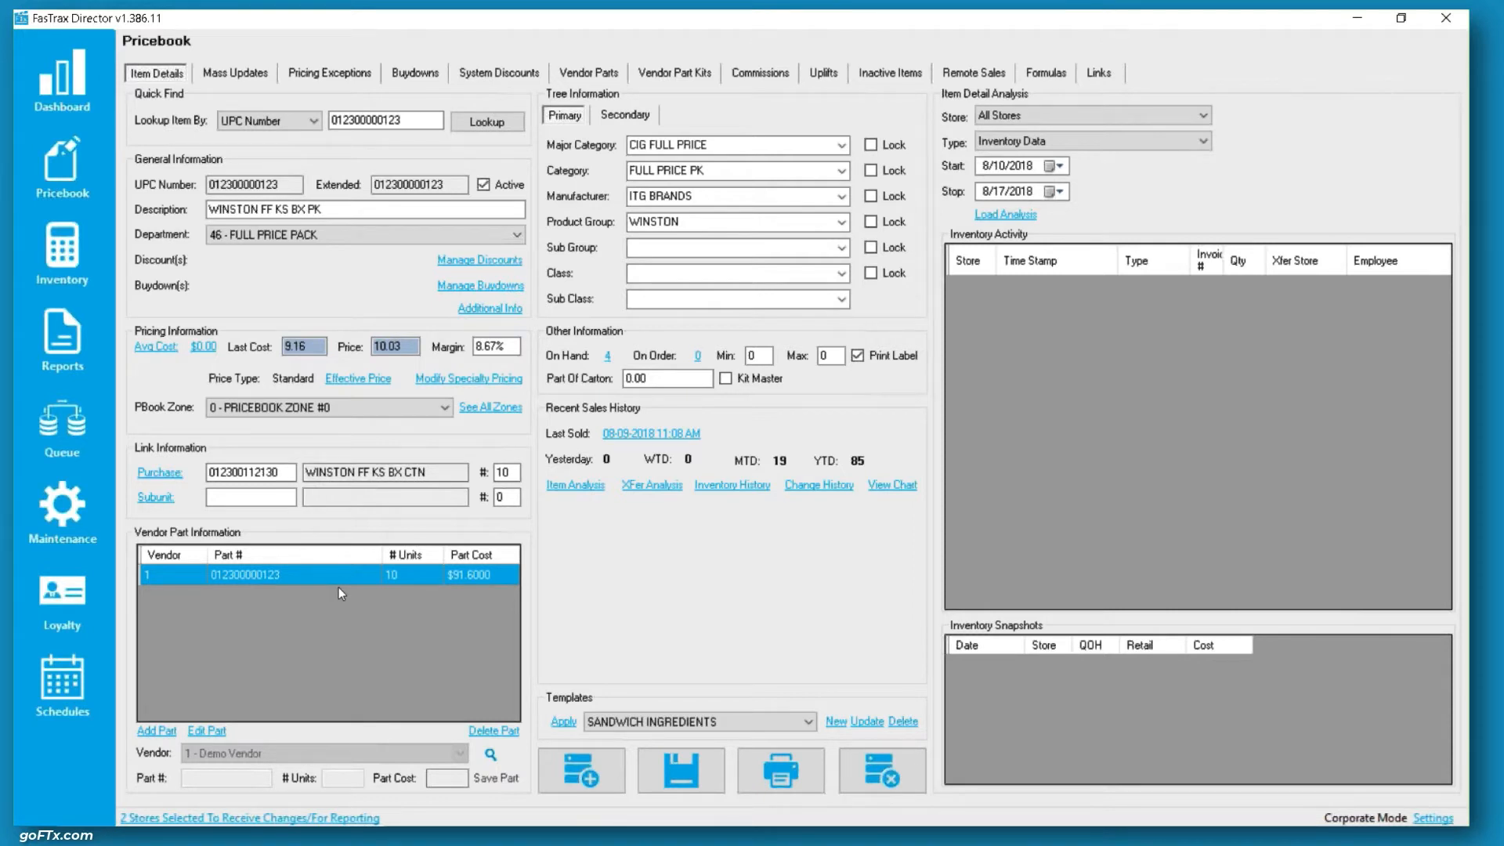
Step: Examine the QOH Reorder Point in the Winston pack's additional item information, leaving without saving
left_click(493, 308)
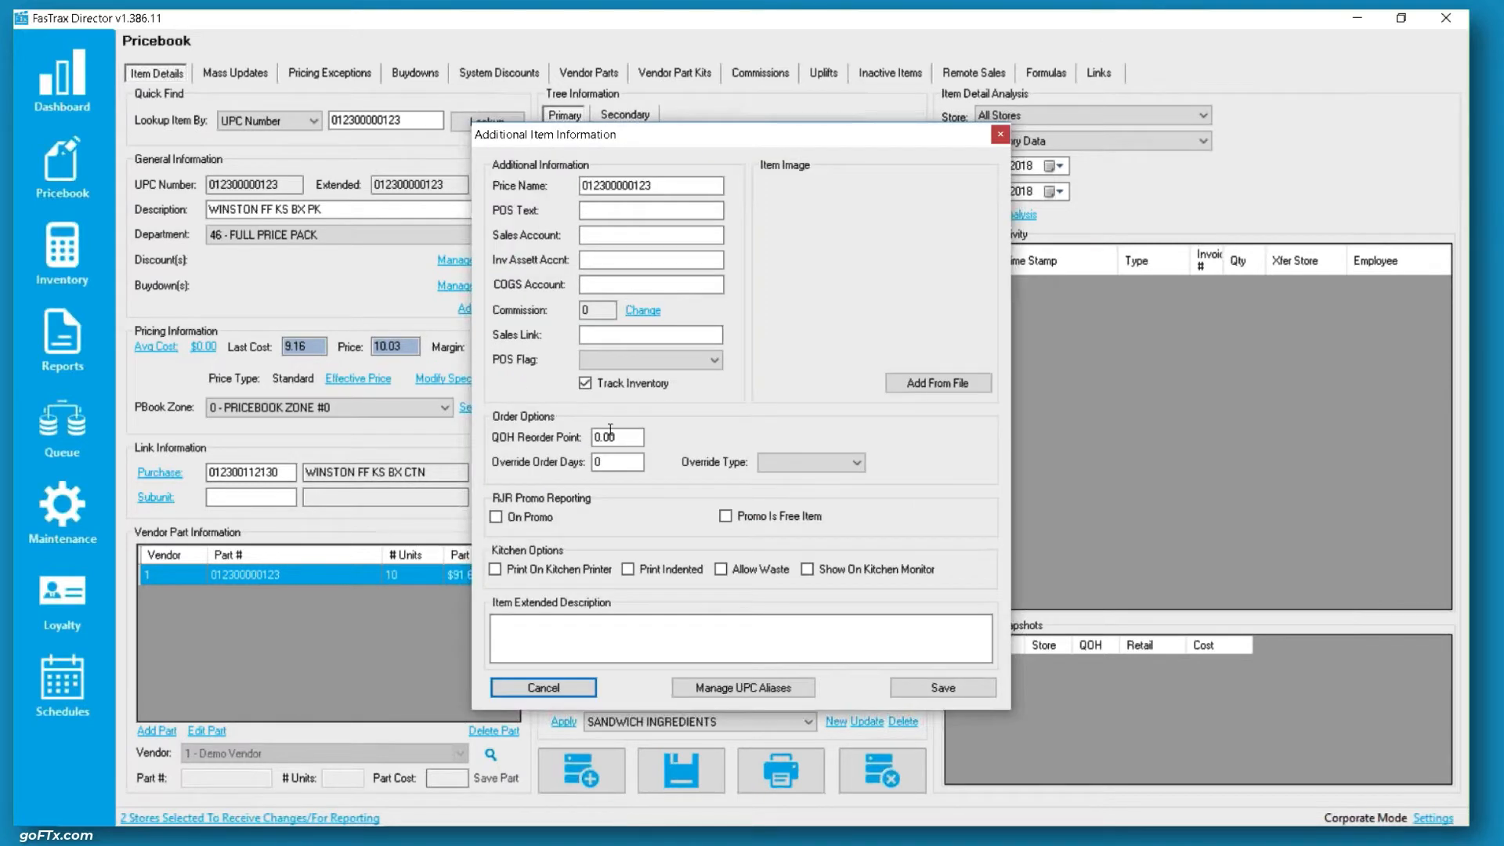
double_click(615, 436)
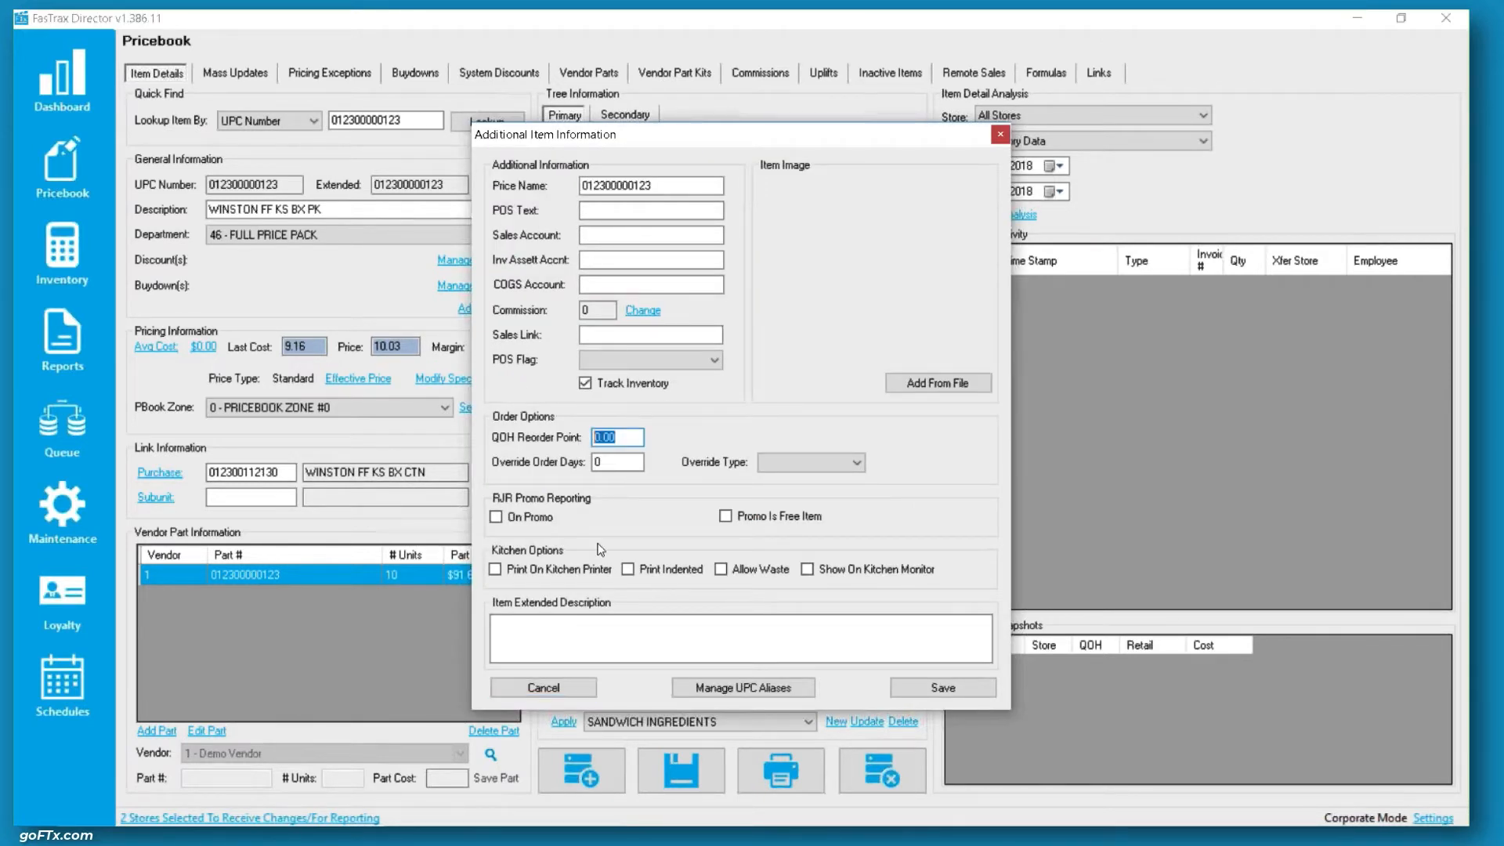
left_click(550, 692)
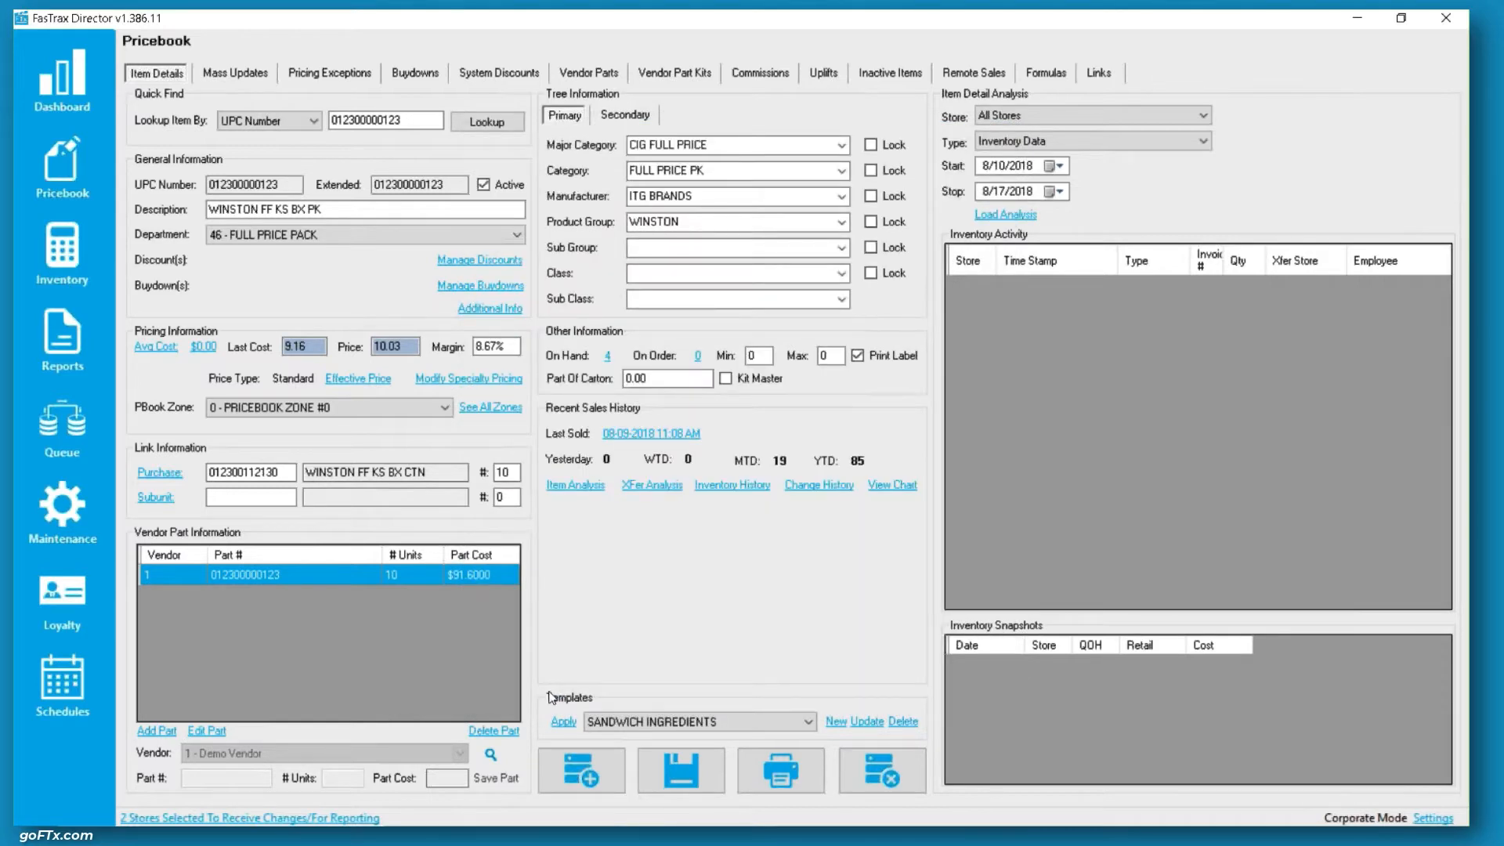
Step: Examine the QOH Reorder Point of department 46, FULL PRICE PACK, in the department maintenance details
left_click(77, 492)
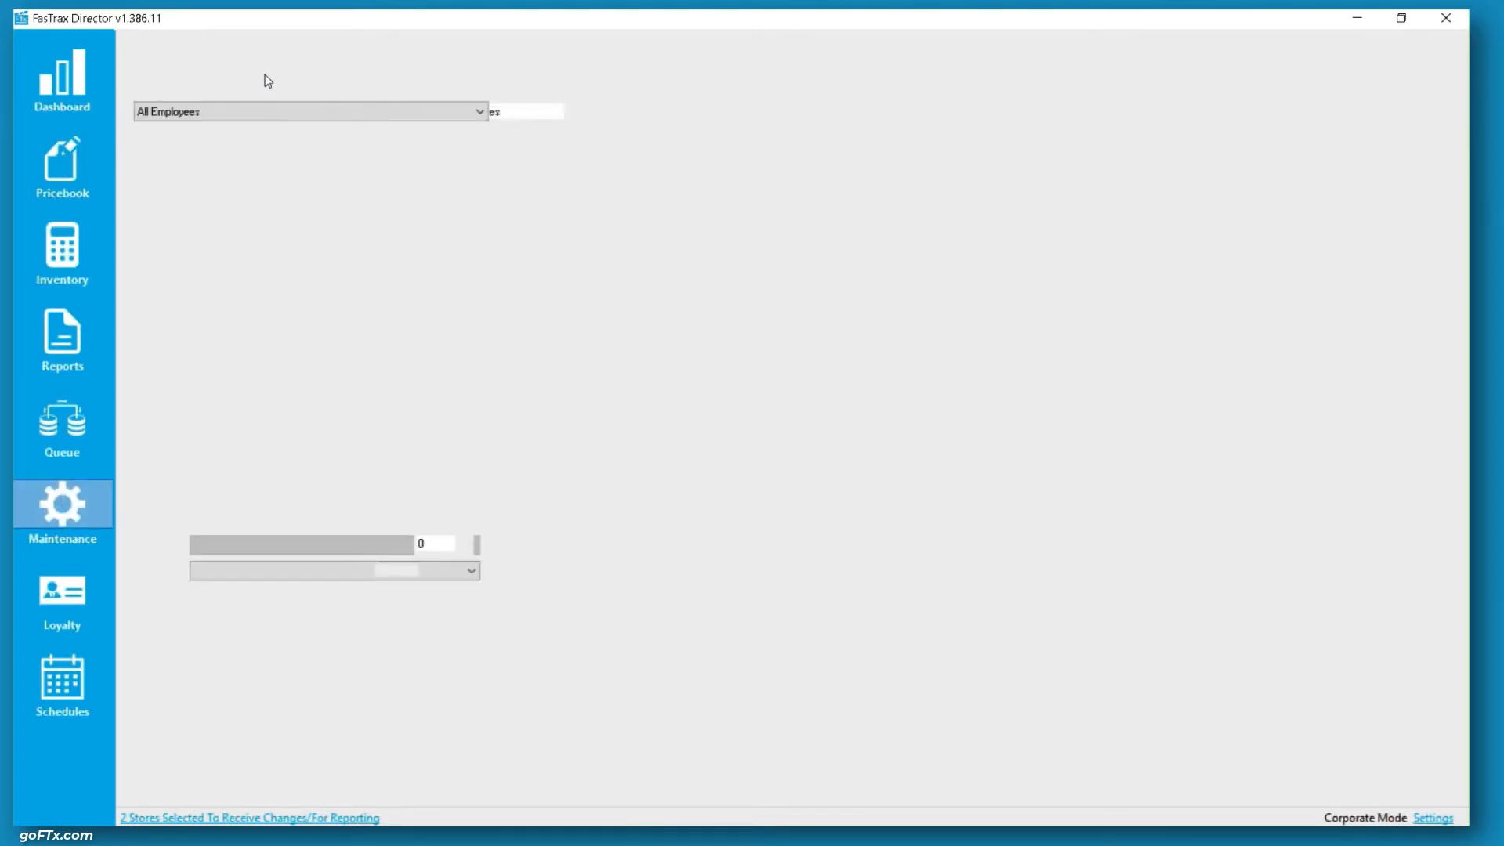
left_click(271, 63)
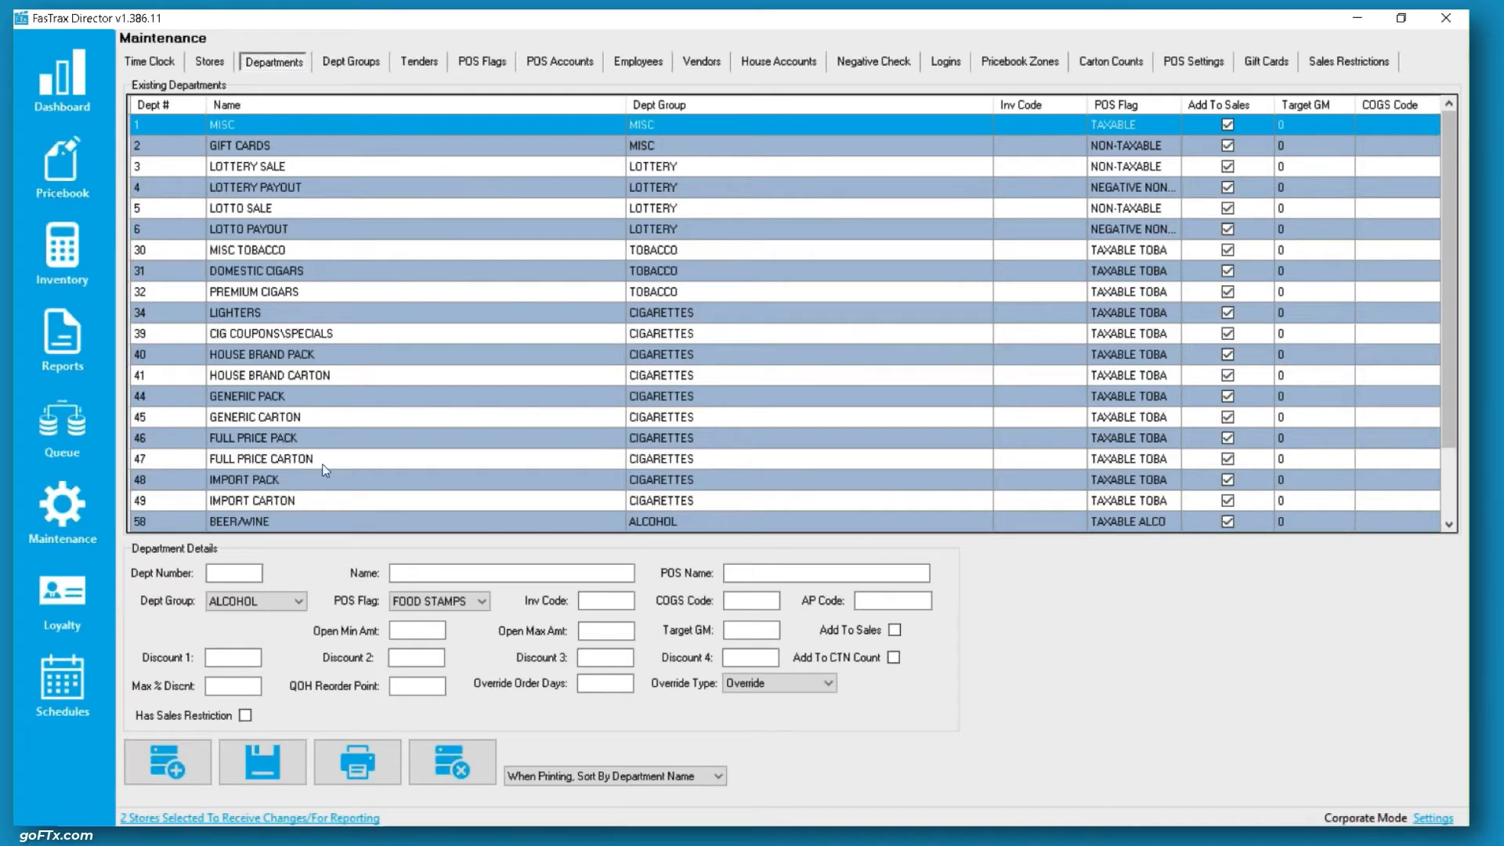
left_click(282, 440)
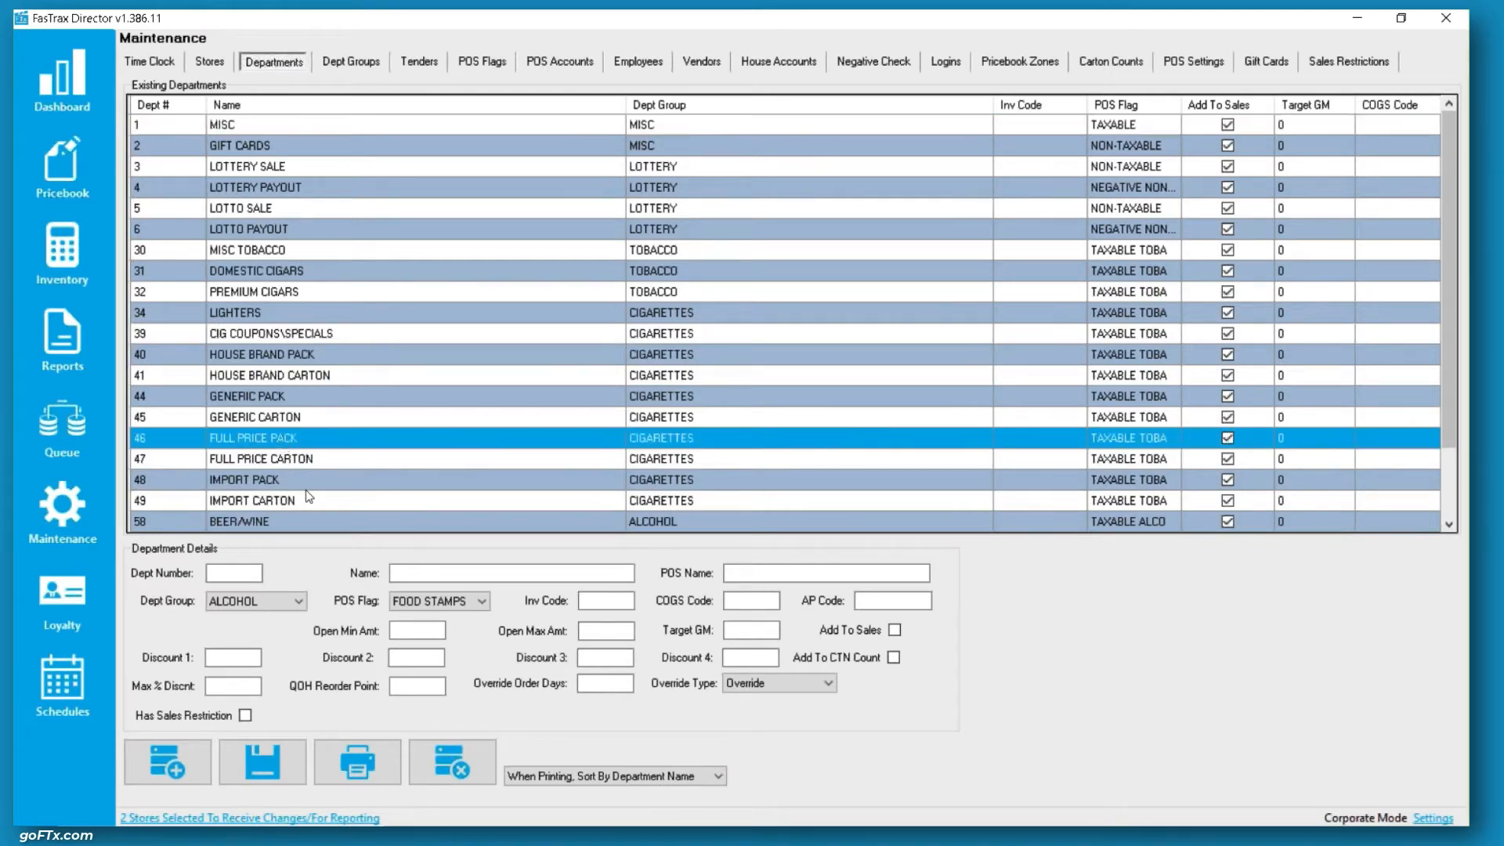
left_click_drag(421, 688, 382, 691)
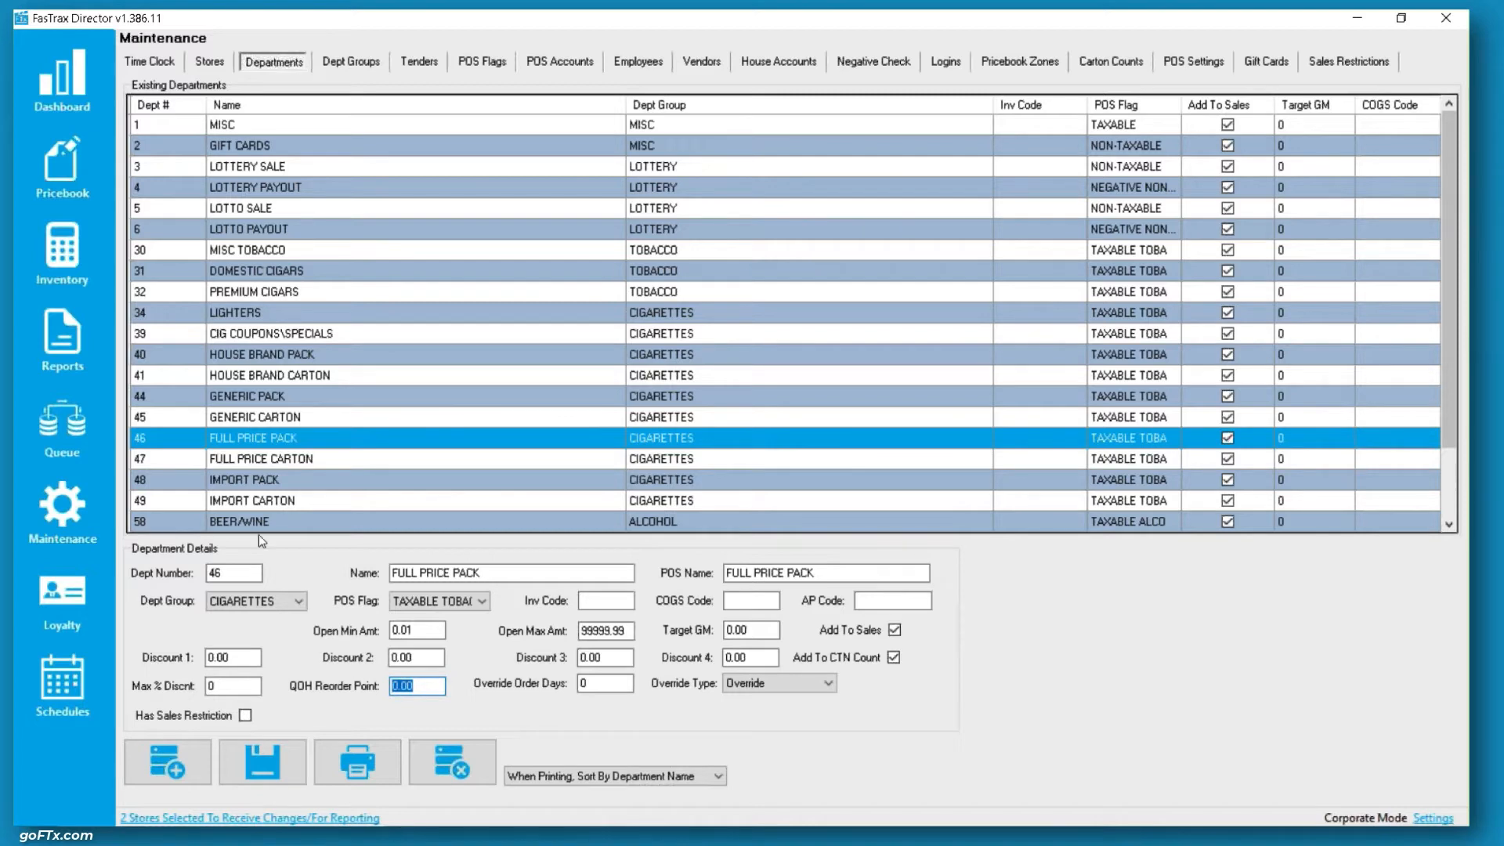
left_click(58, 144)
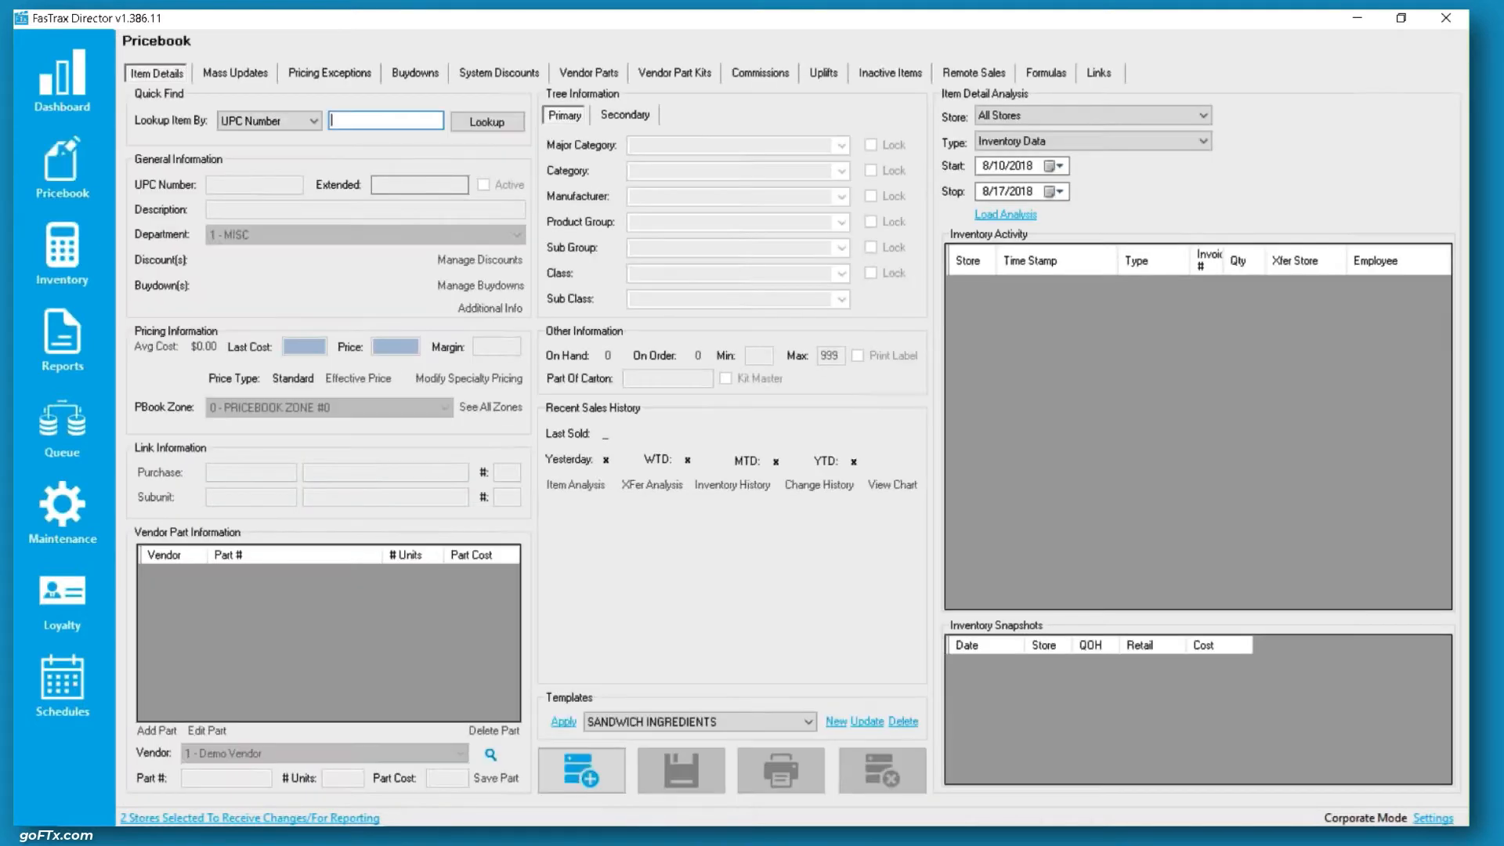
type("123123")
key("Return")
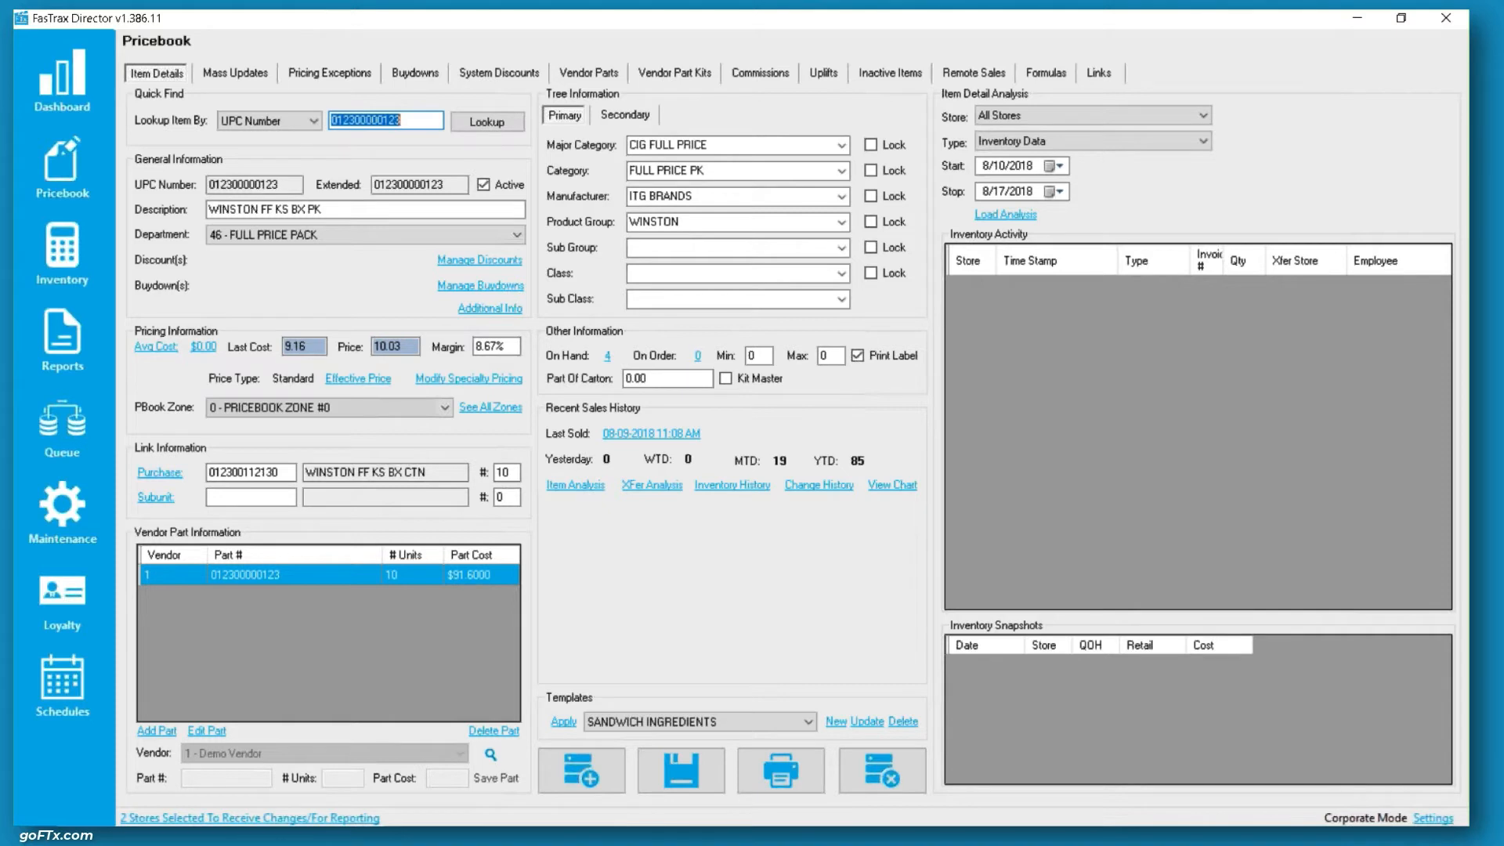
left_click(480, 309)
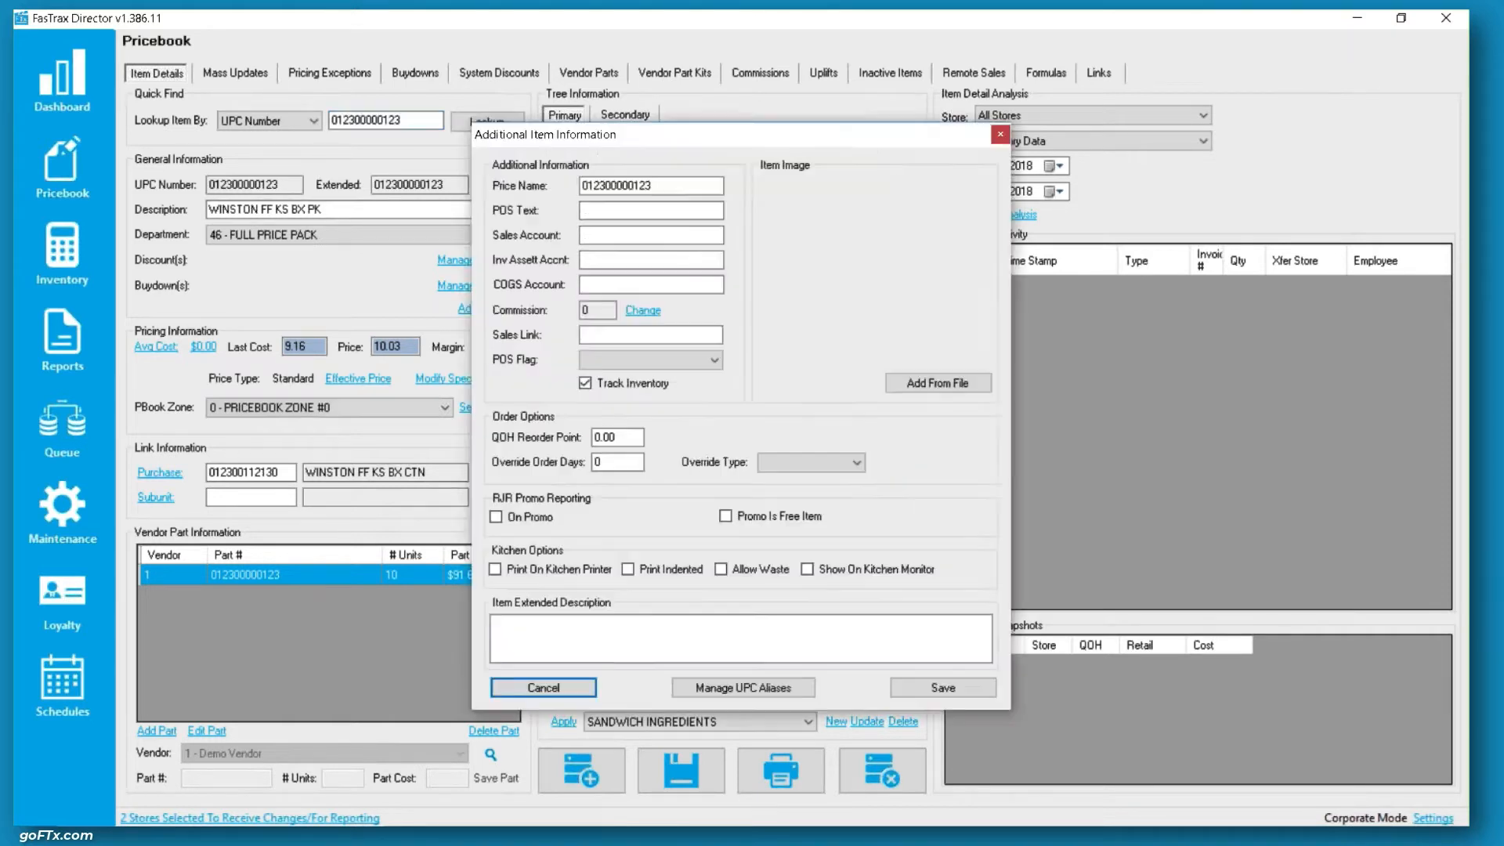
left_click(618, 437)
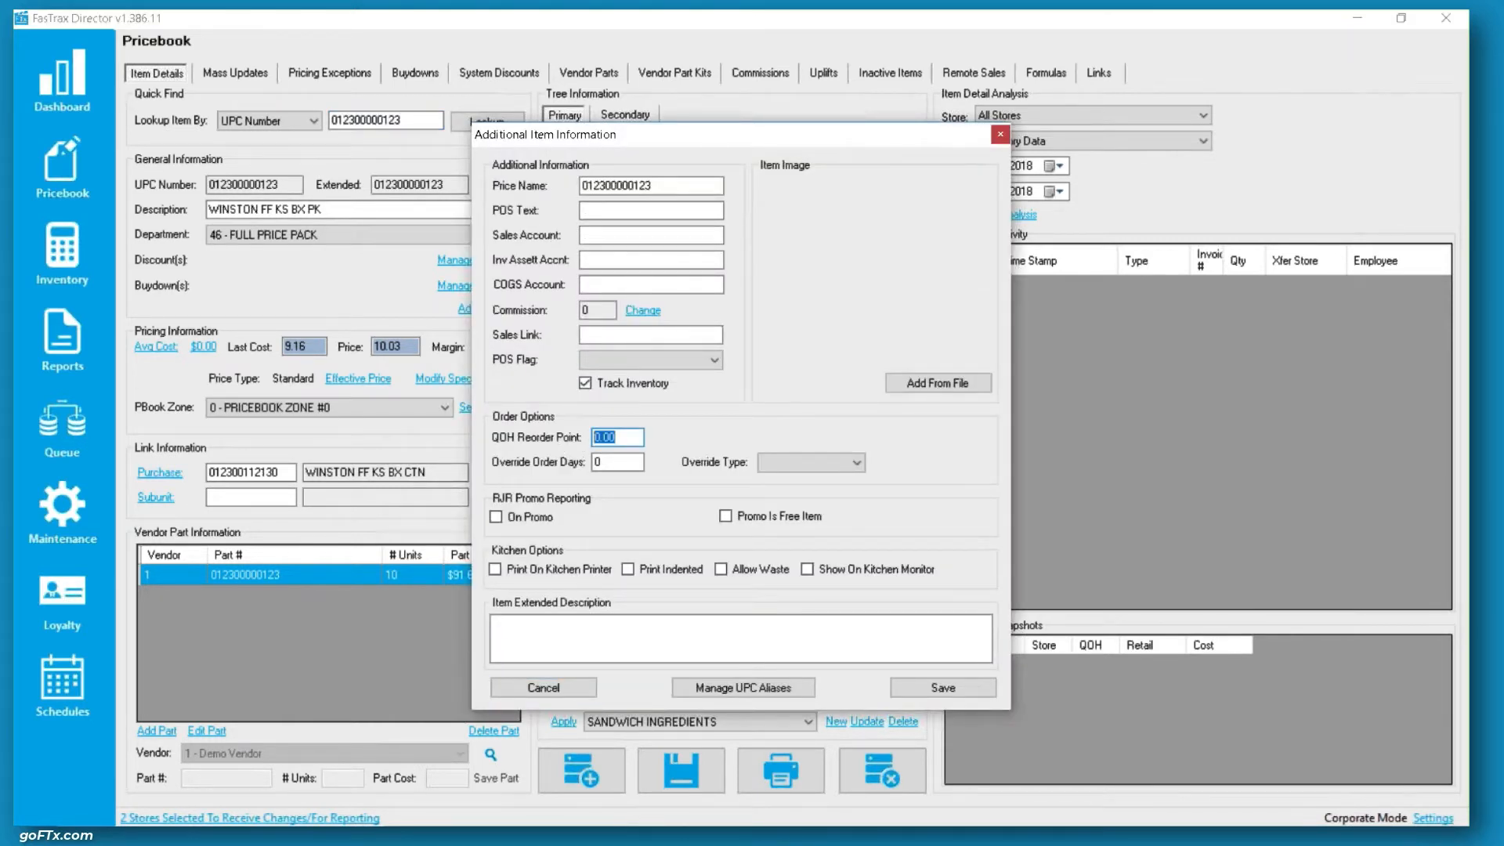
type("50")
left_click(948, 688)
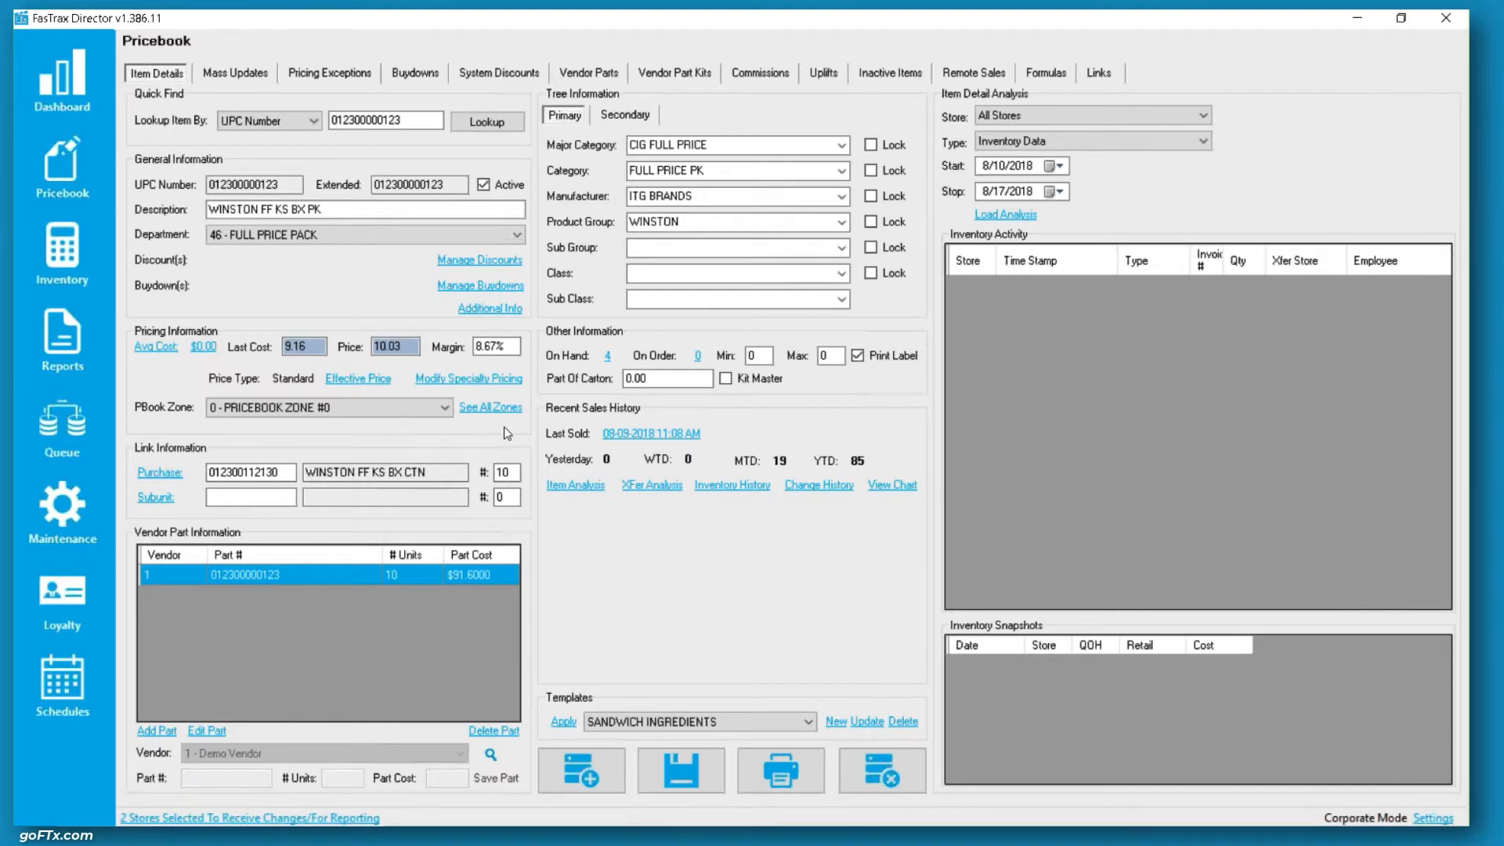
Step: Review the saved QOH Reorder Point in the Winston pack's additional item information, leaving without saving
left_click(507, 308)
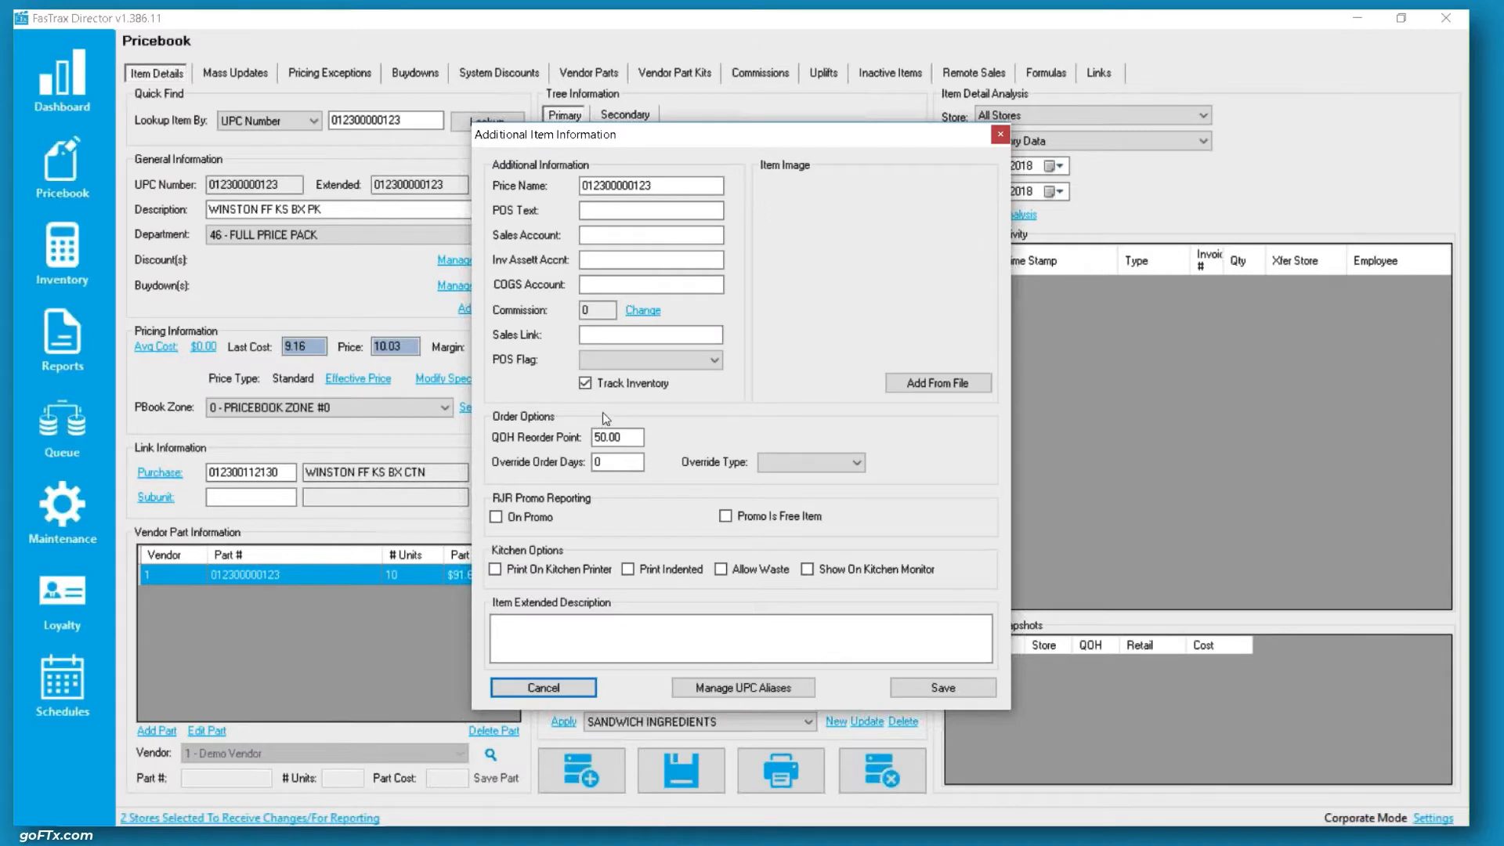
left_click_drag(631, 439, 576, 442)
left_click(558, 688)
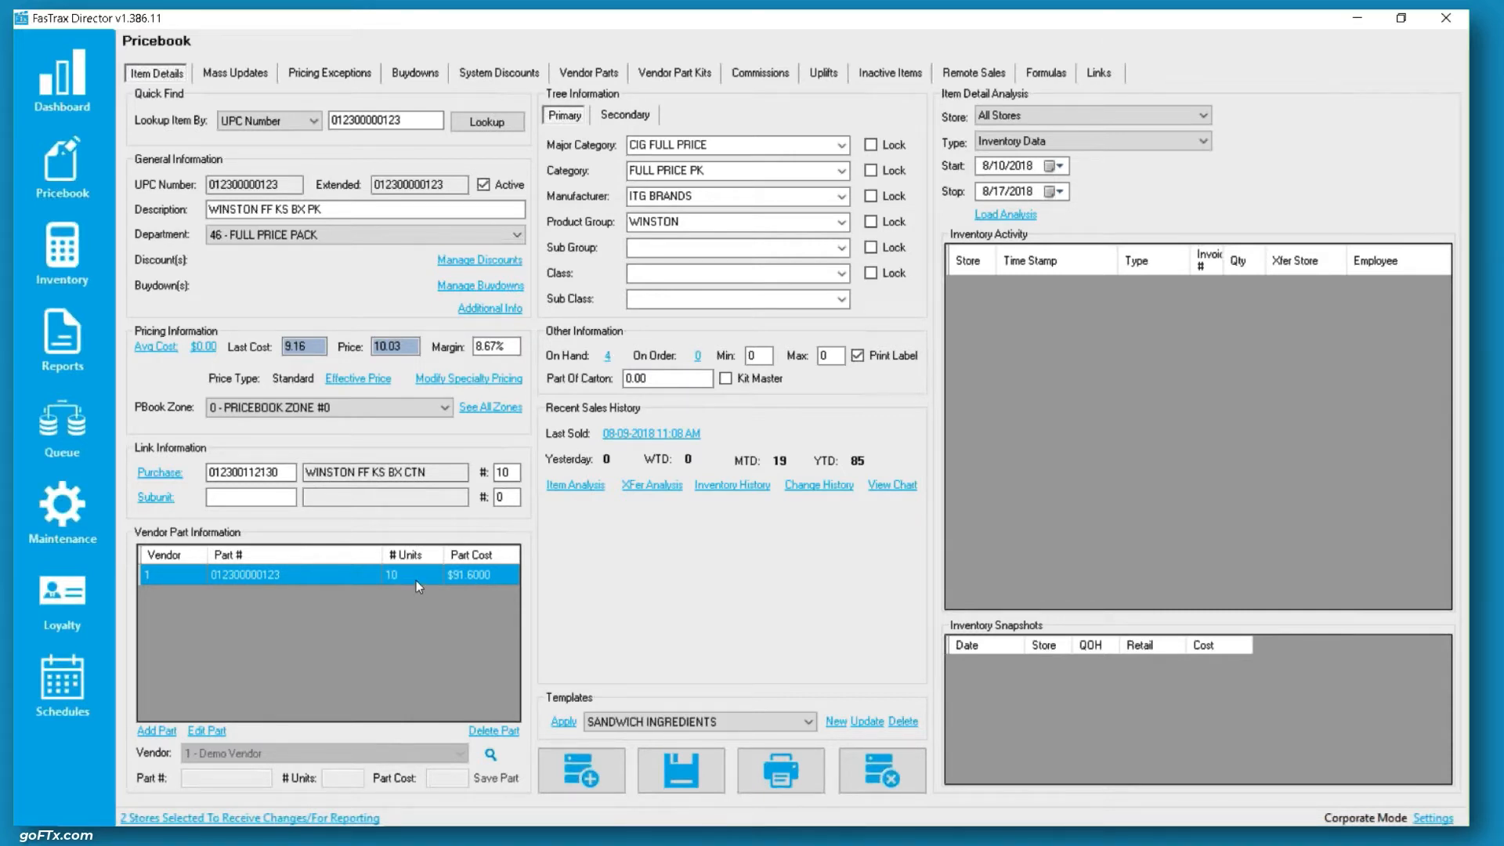
Step: Set up a new inventory reorder for FasTrax Store #1 using Reorder By Items Sold (Replenishment), with Use Item's Min Qty off
left_click(47, 266)
left_click(563, 75)
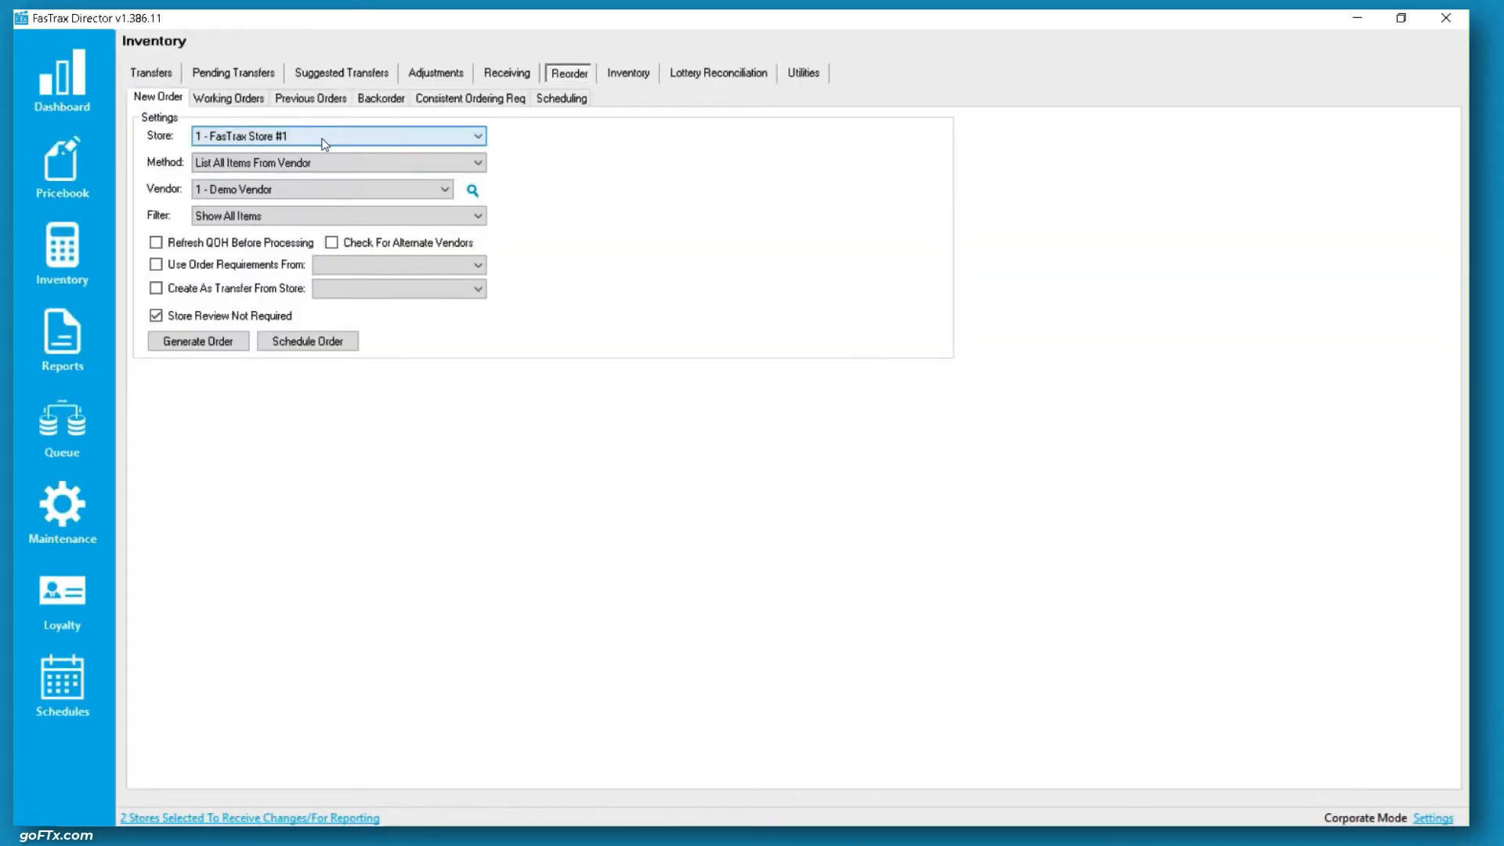
left_click(325, 140)
left_click(290, 150)
left_click(288, 165)
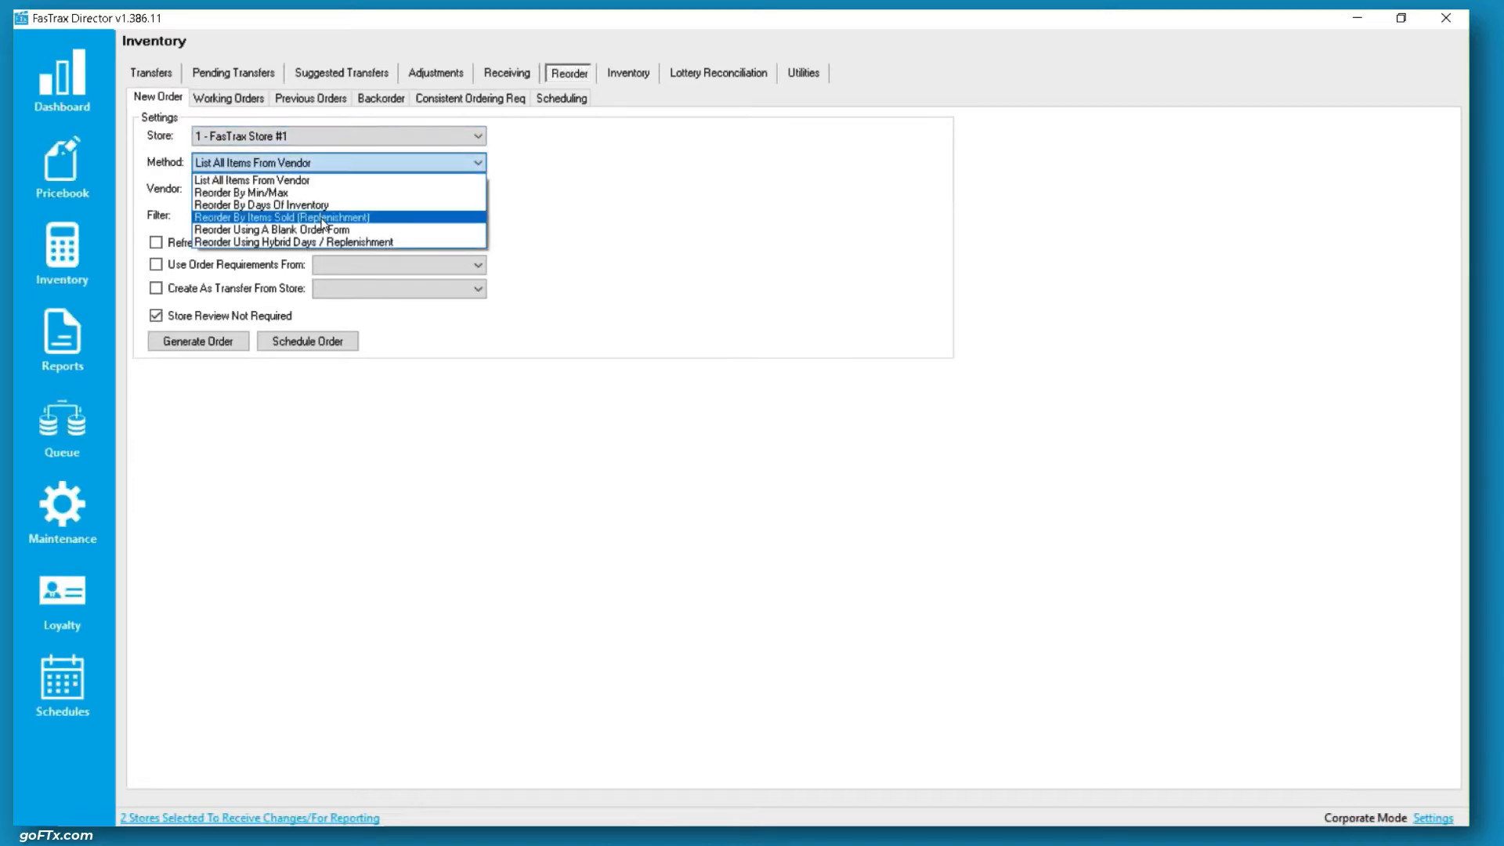
left_click(297, 221)
left_click(575, 204)
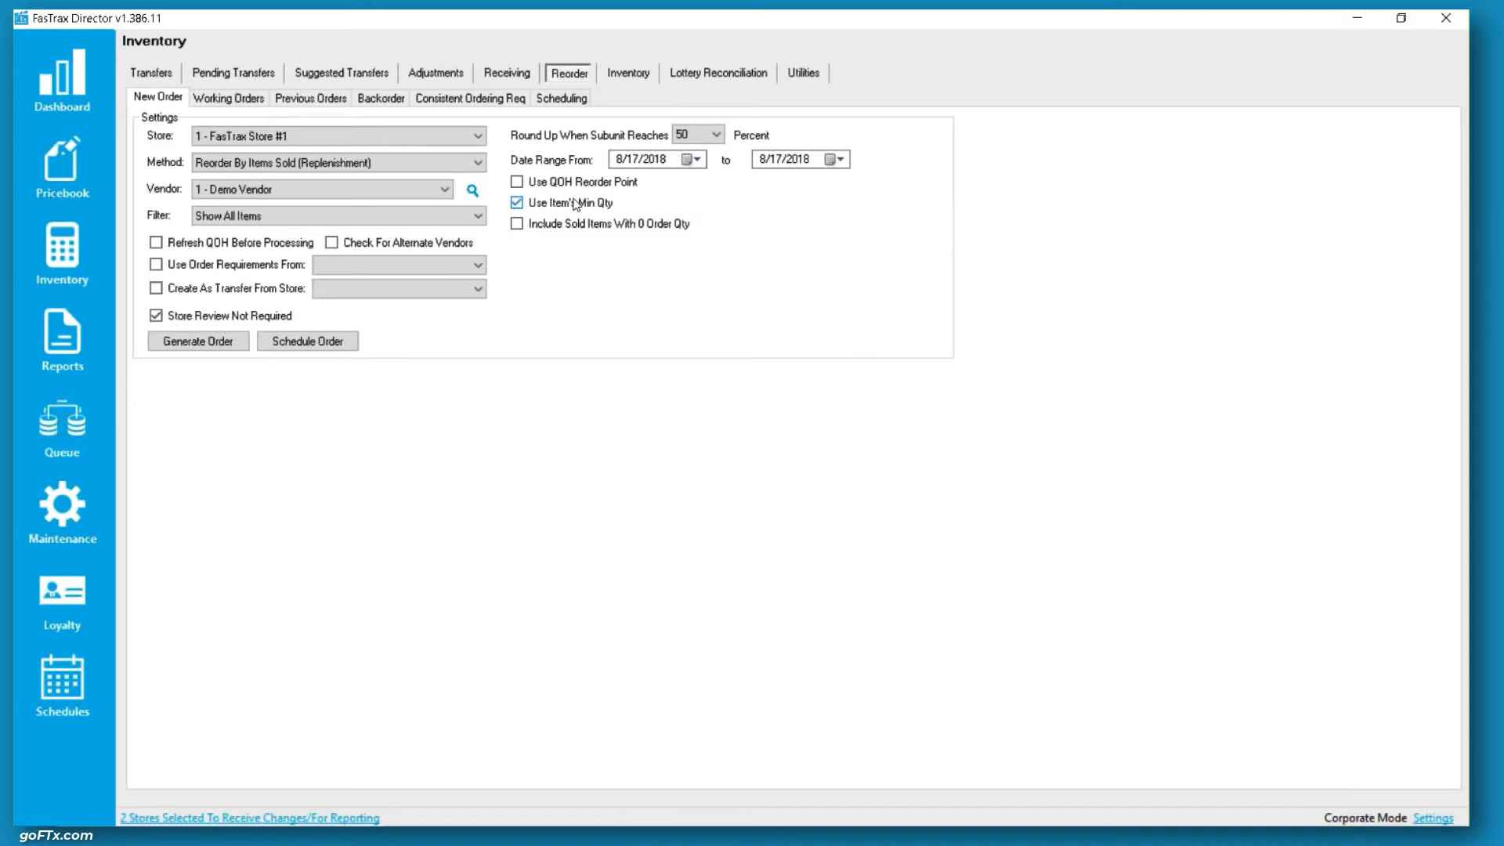
left_click(574, 204)
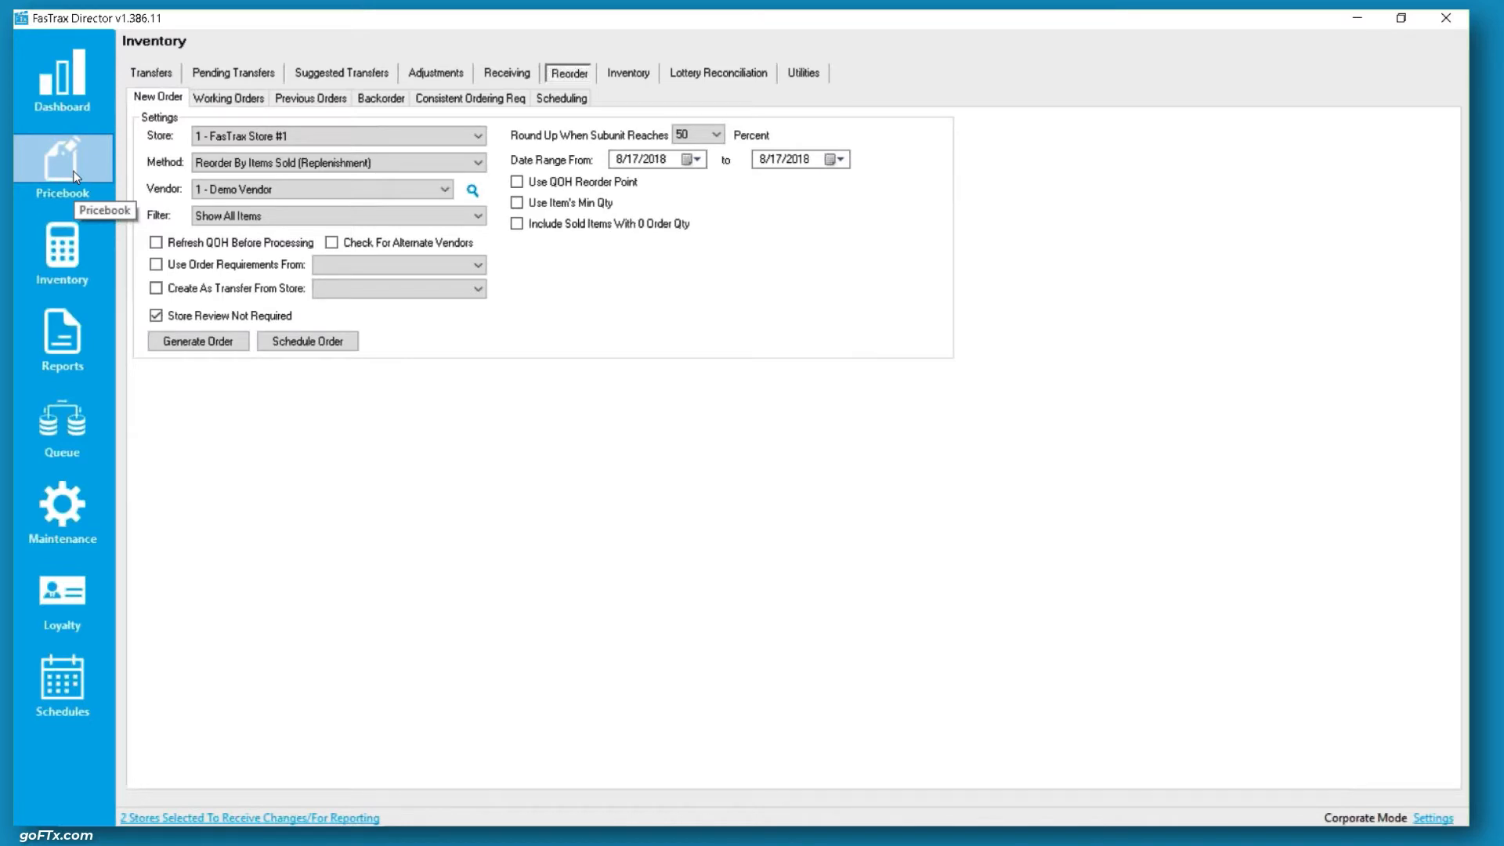
Step: Open a second FasTrax Director window on its dashboard
mouse_move(505, 816)
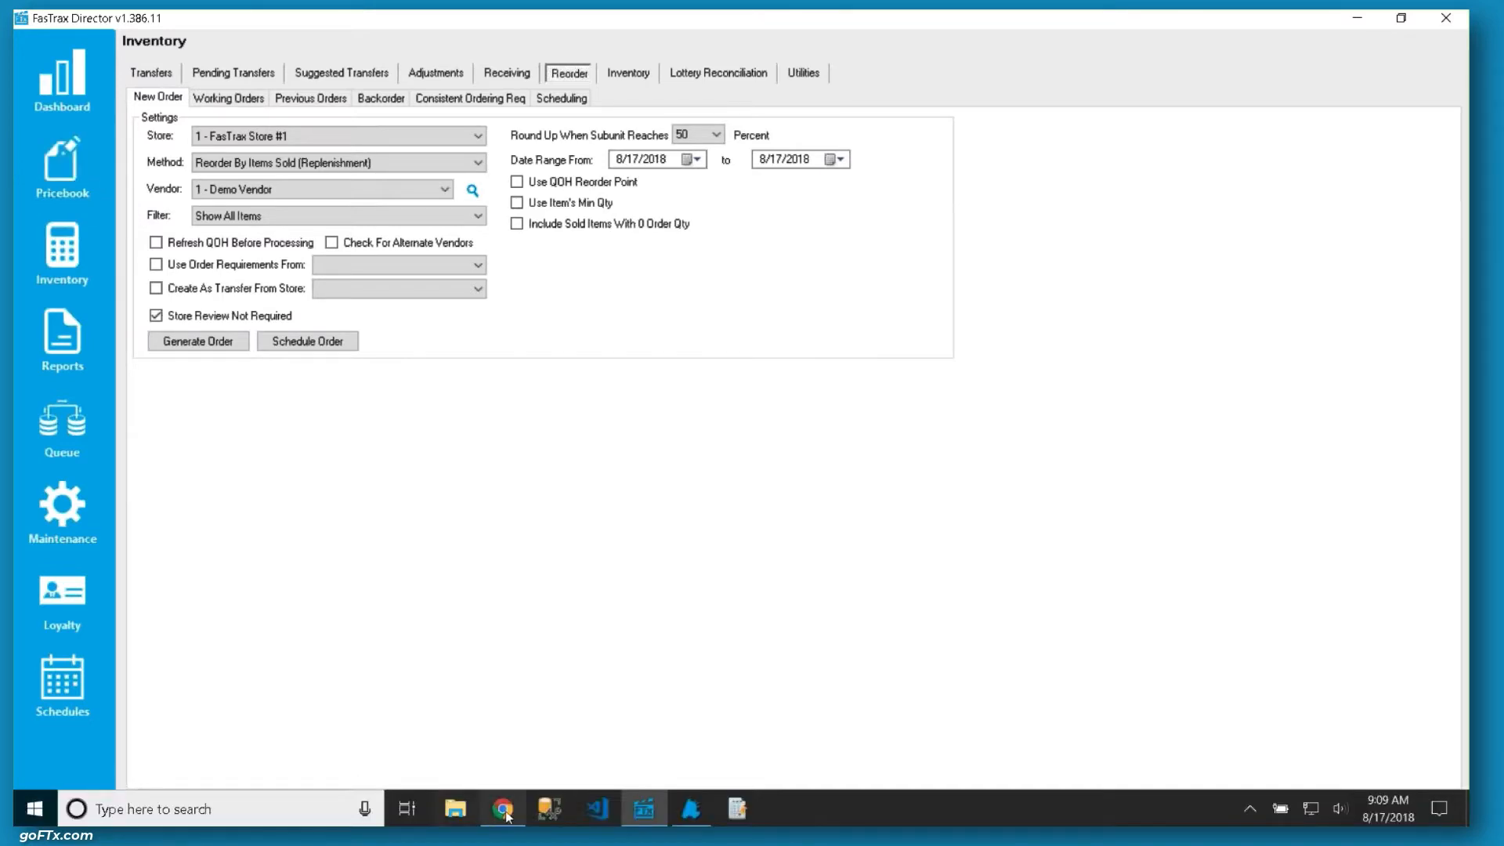
right_click(646, 797)
left_click(656, 711)
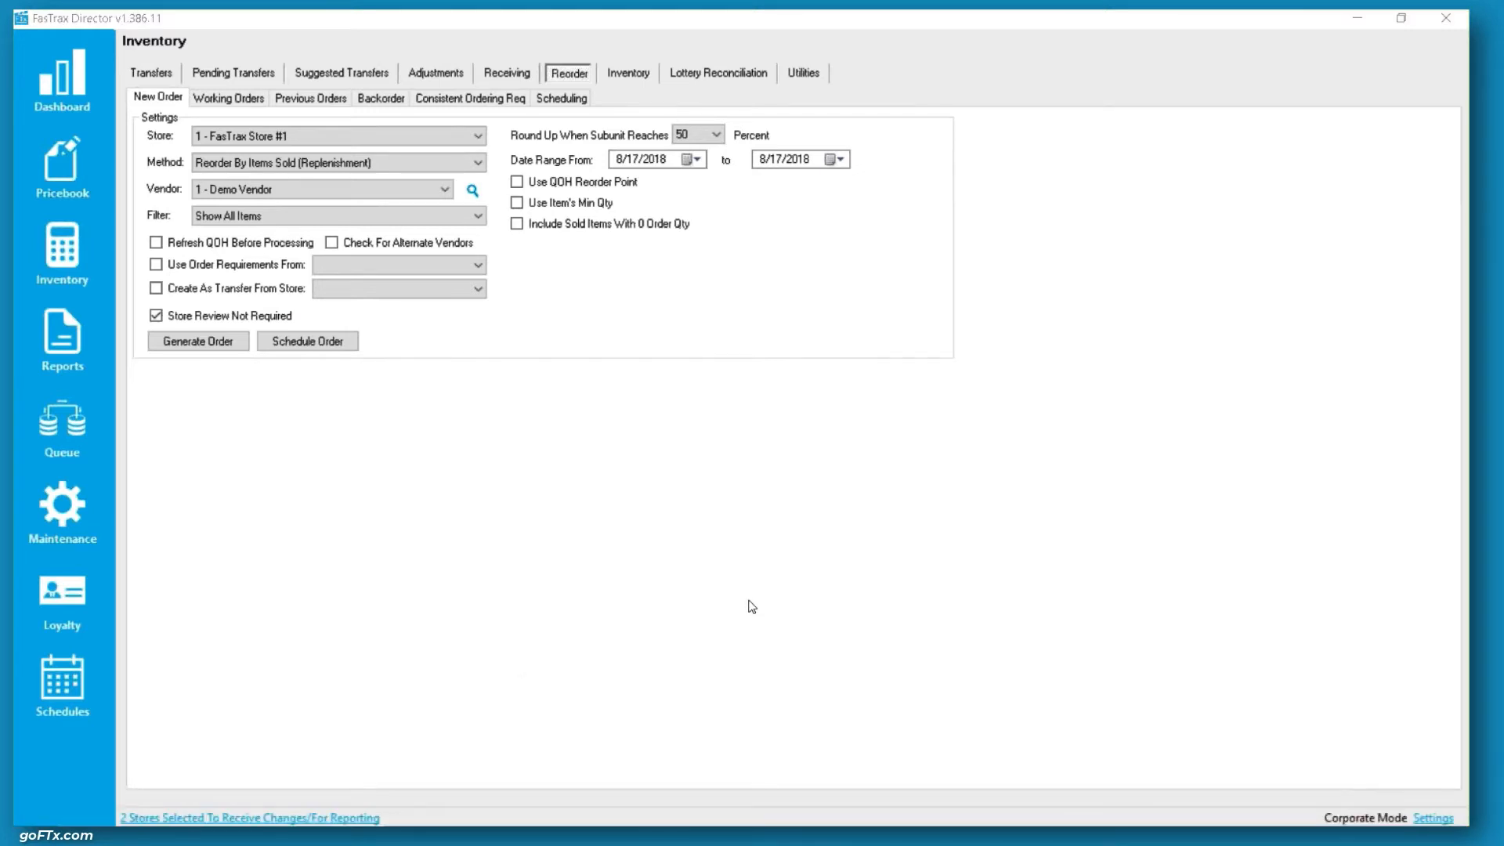
key("Return")
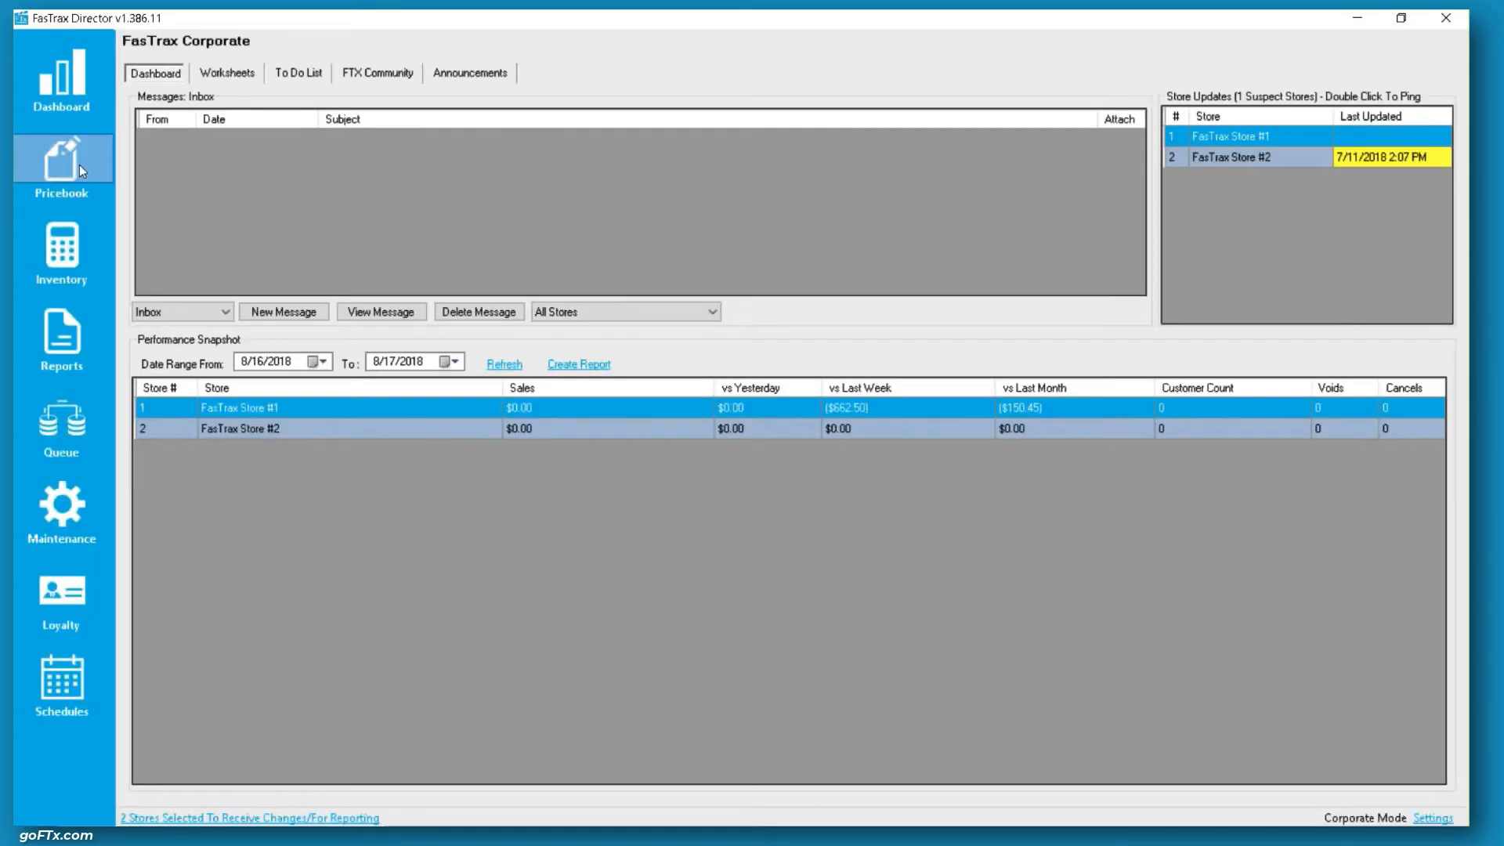
Step: Examine the pricebook's vendor part details for JL TORNADO LIGHTER, including the ordering options
left_click(79, 164)
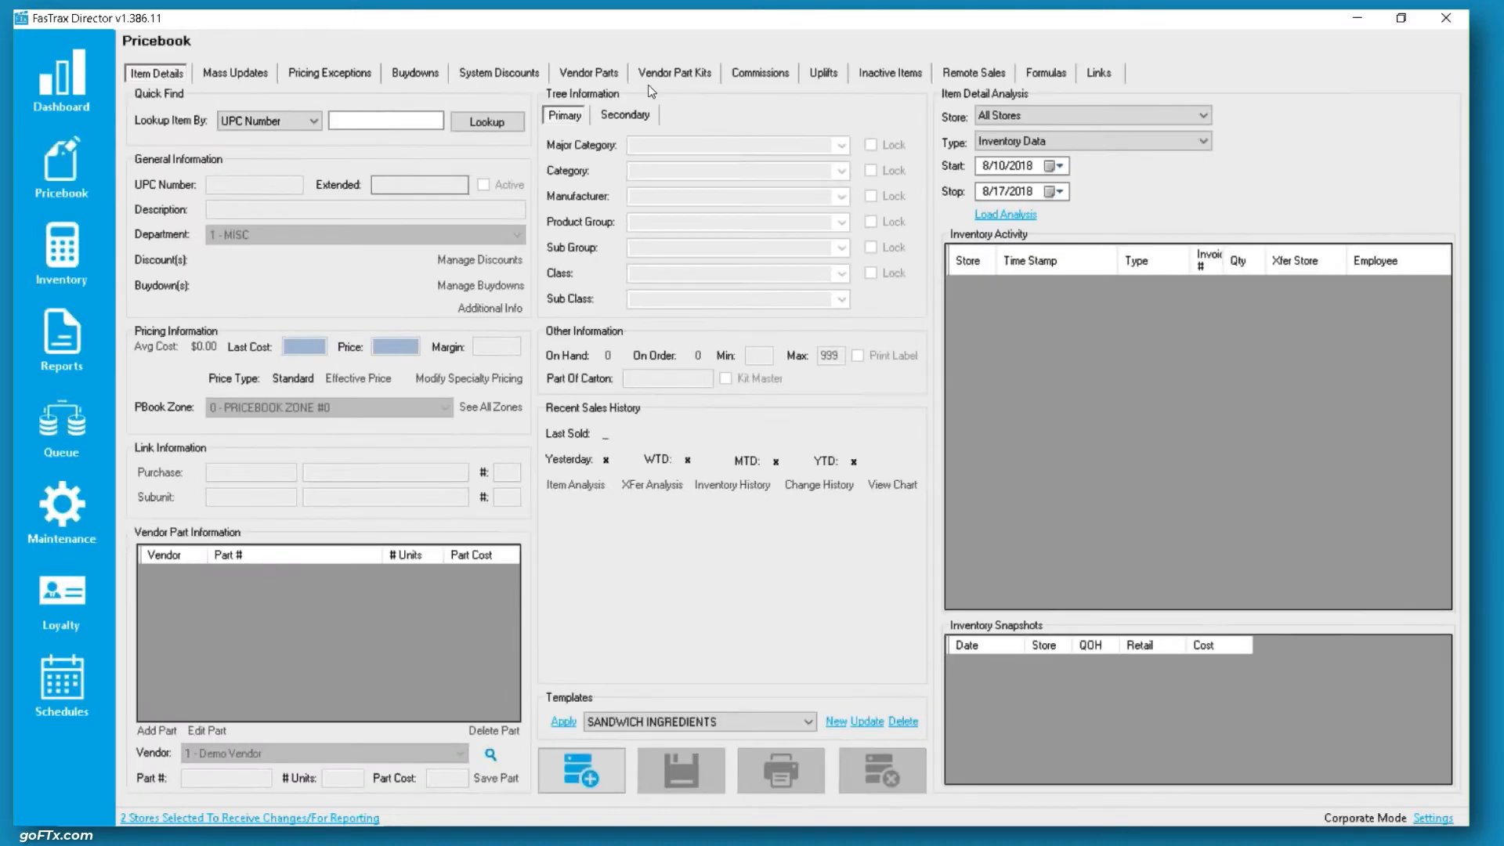
left_click(603, 78)
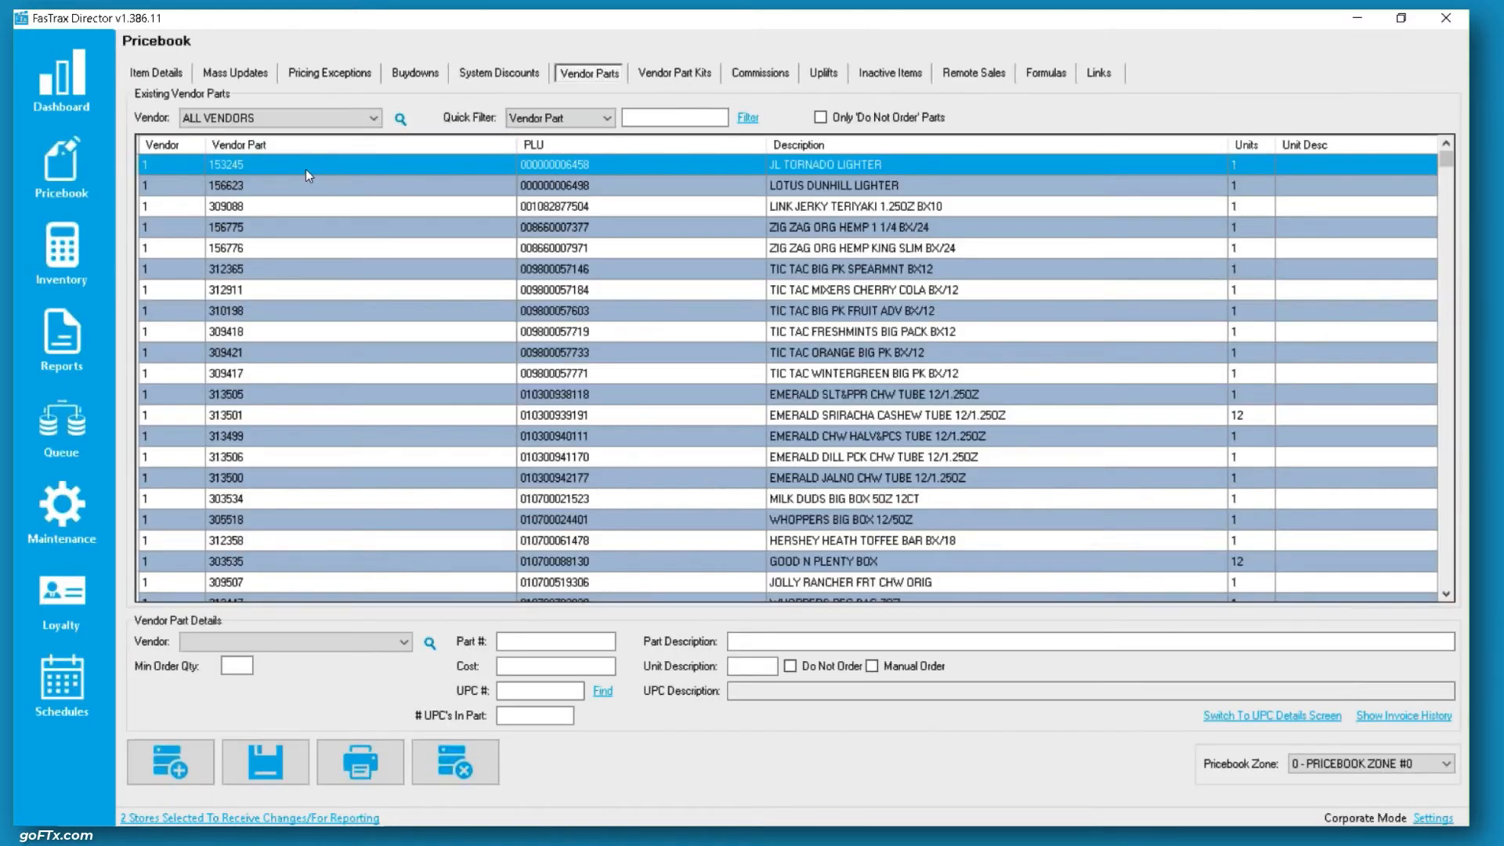
left_click(306, 169)
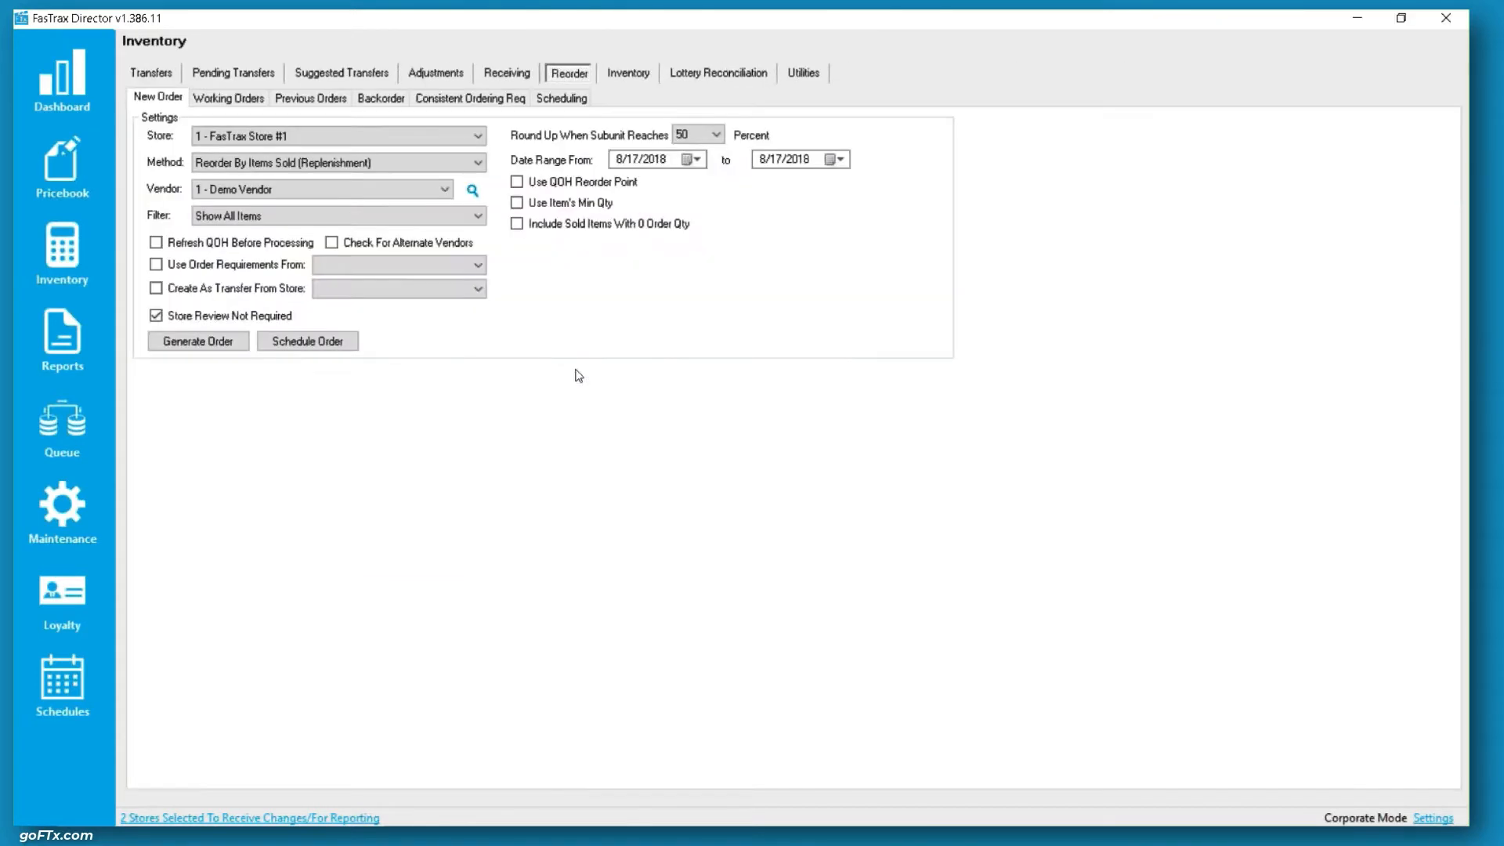
Step: Try to generate the replenishment order for 8/16/2018 to 8/17/2018, leaving Include Sold Items With 0 Order Qty off
left_click(576, 225)
left_click(571, 227)
left_click(567, 228)
left_click(696, 159)
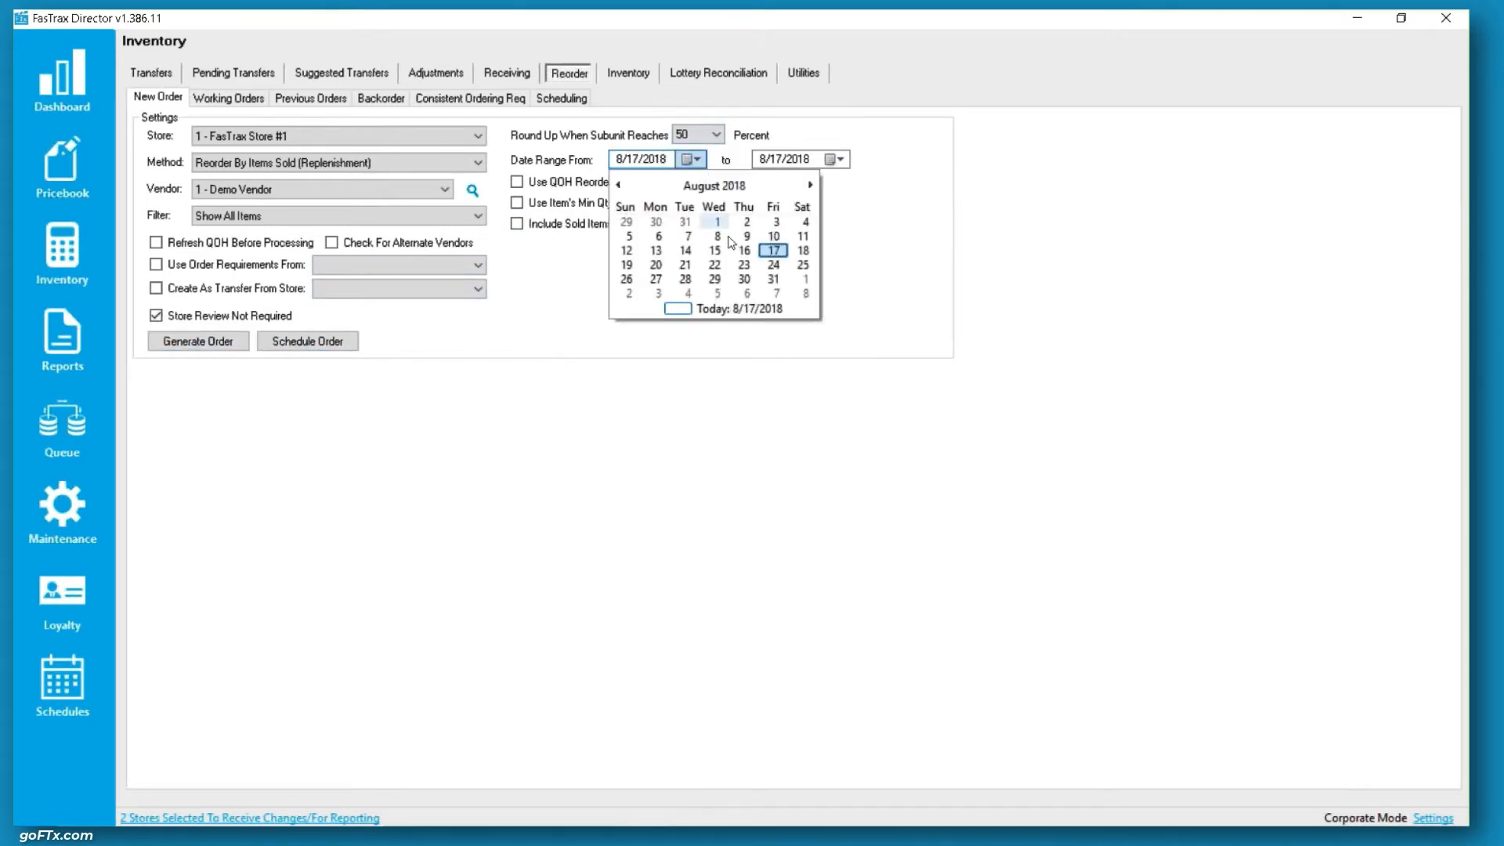
left_click(744, 250)
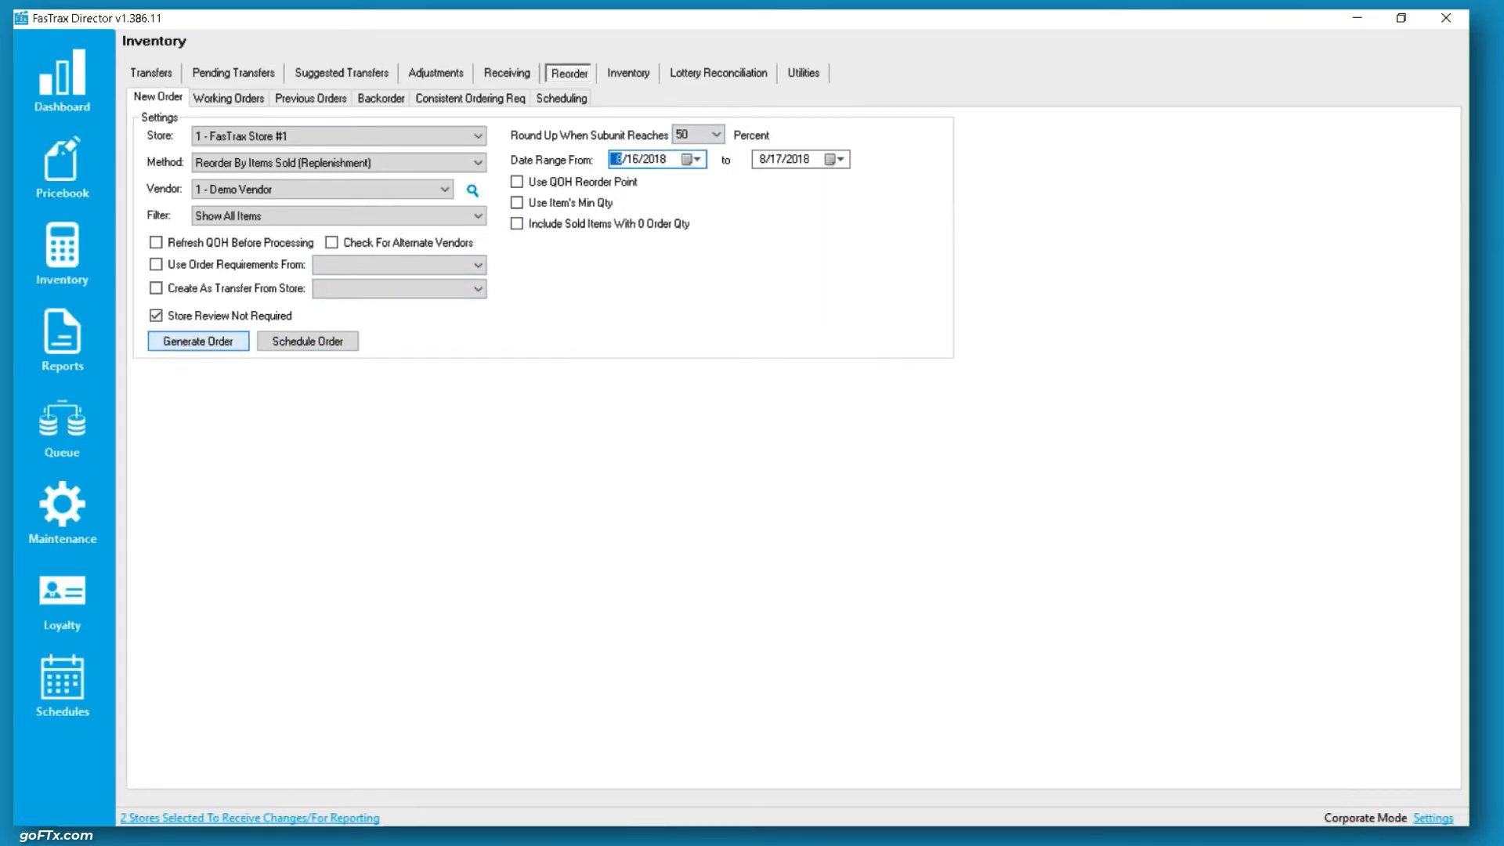
left_click(198, 340)
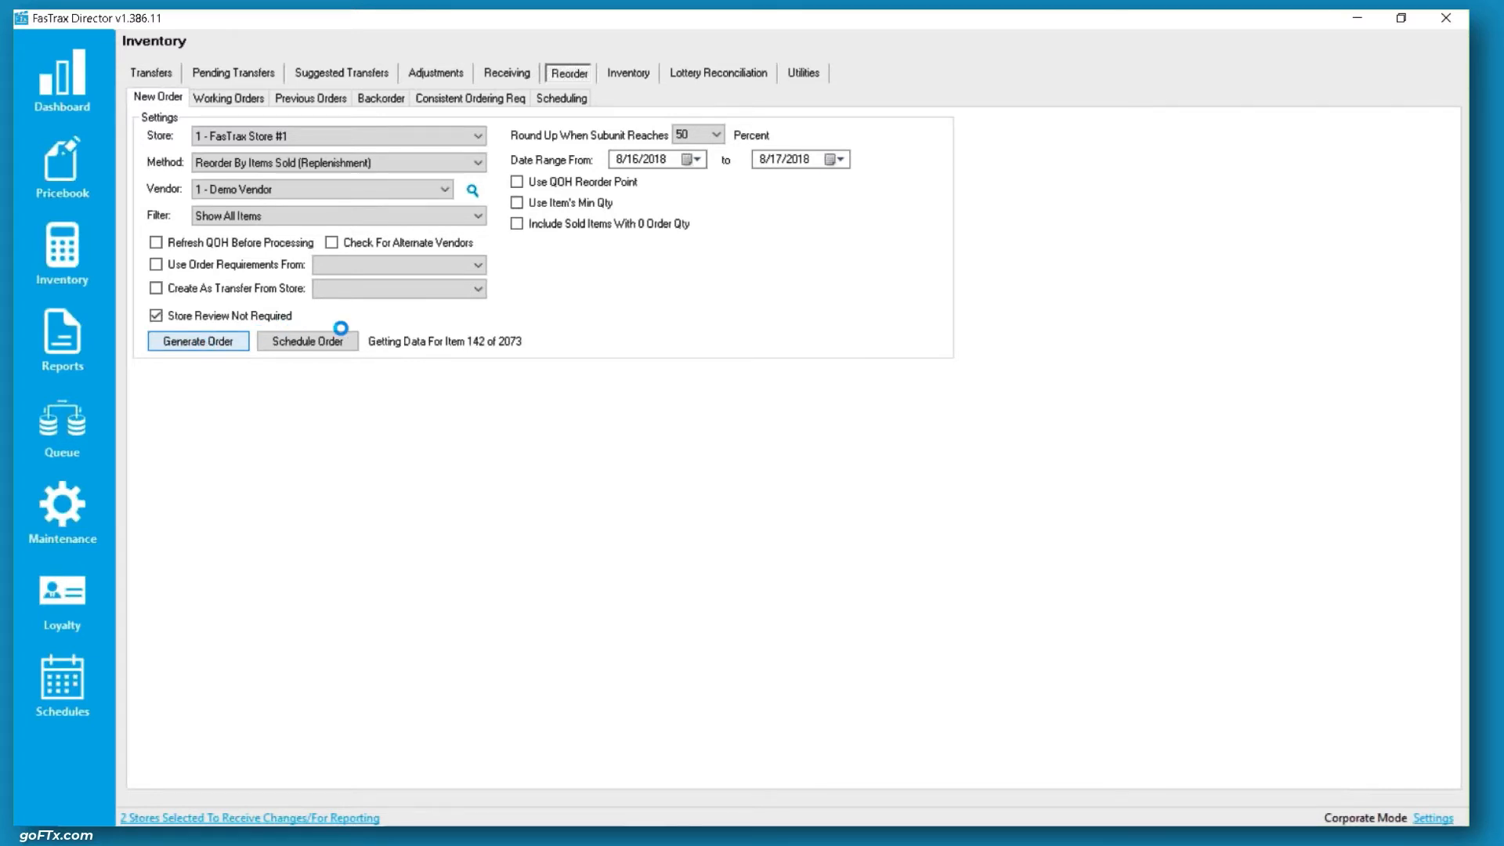
Step: Switch to Task Manager, end the FastTraxDirector process that is generating the order, and close Task Manager
key("ctrl+shift+Escape")
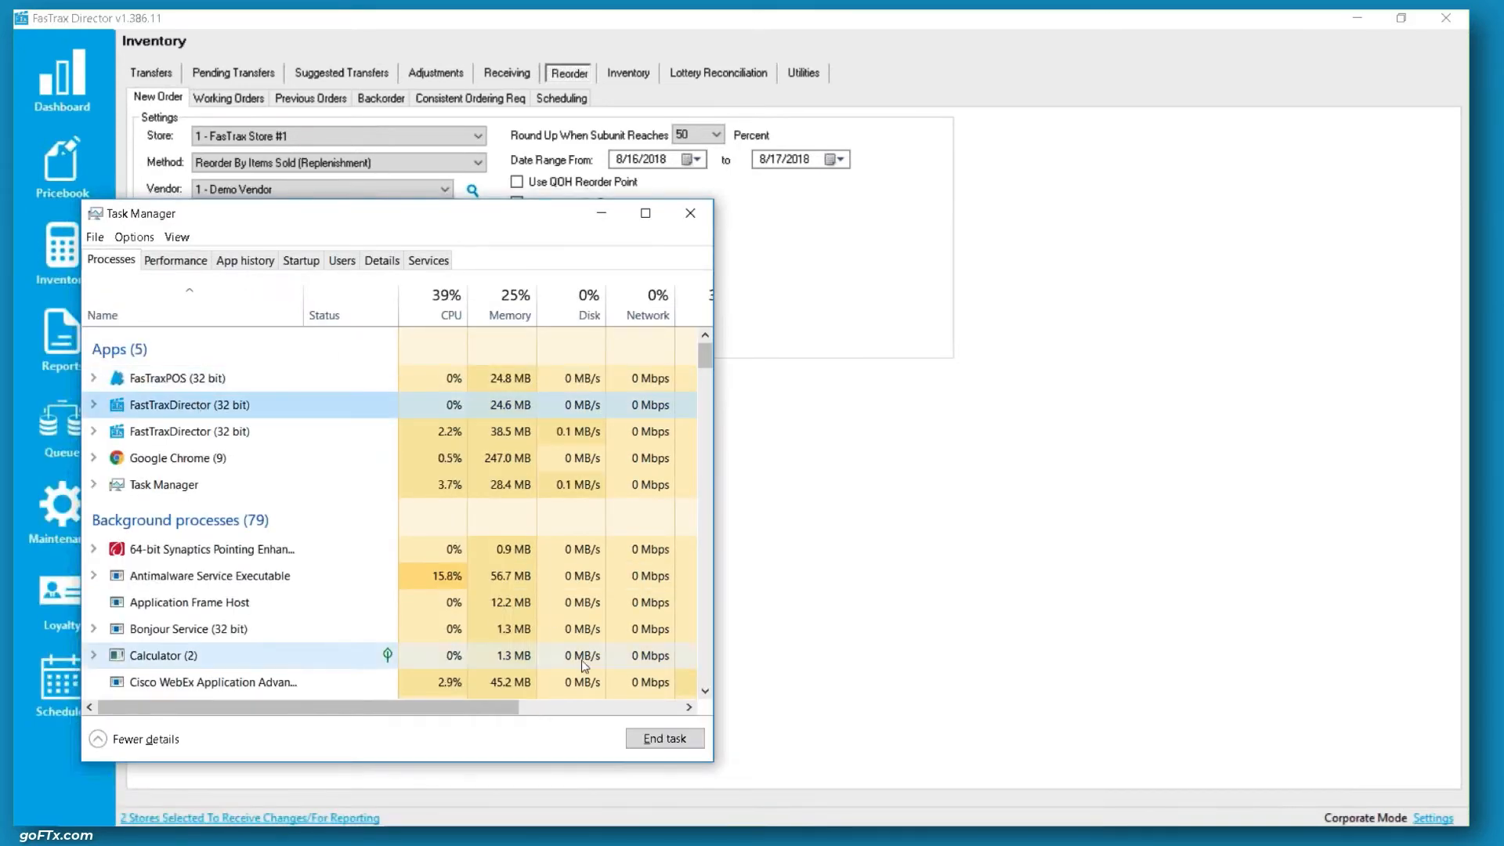
left_click(353, 430)
left_click(664, 738)
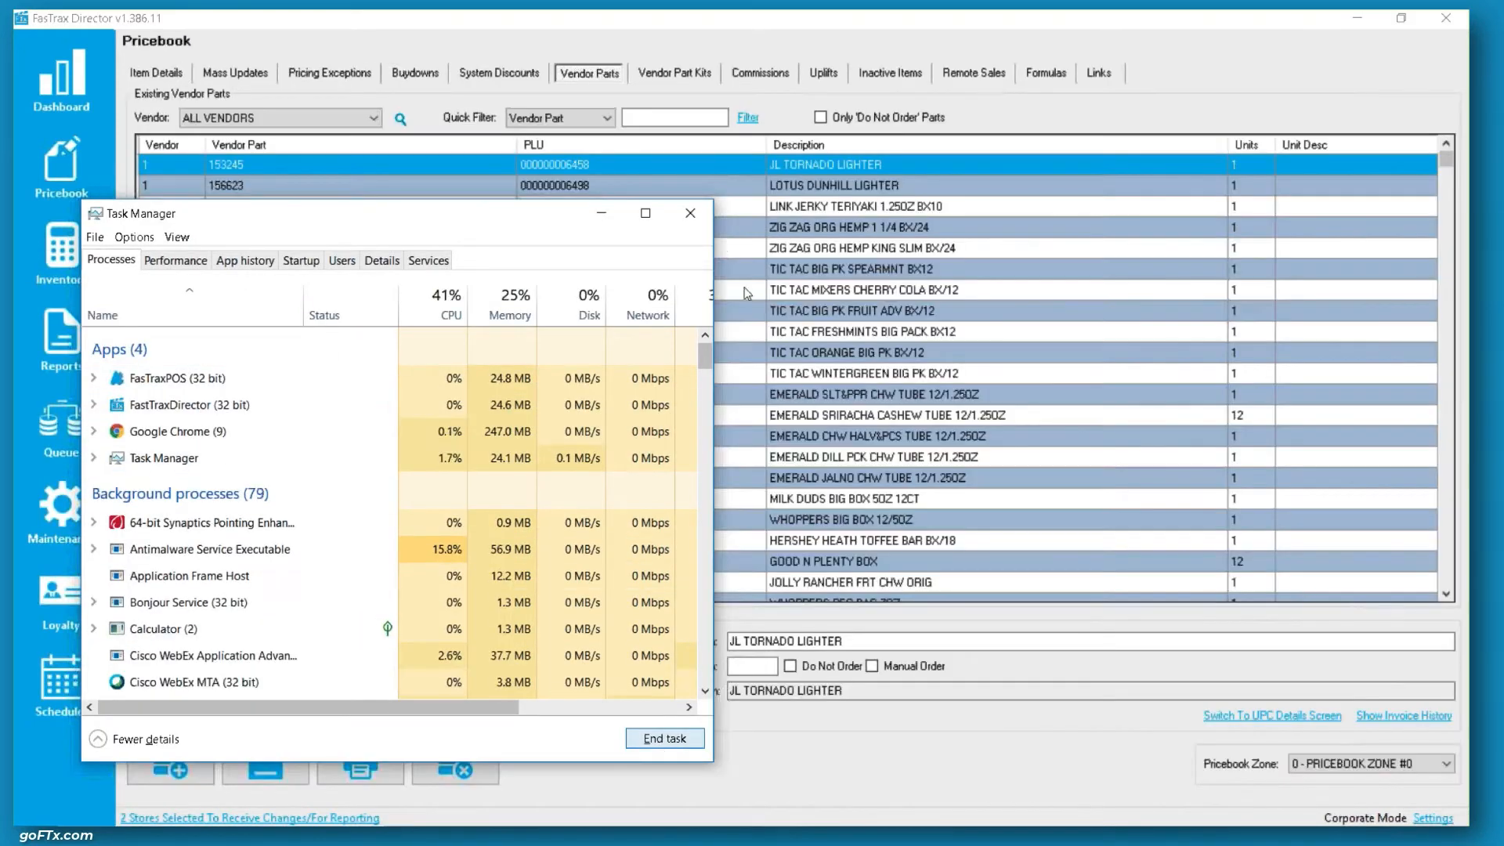
left_click(690, 212)
Step: Start a new inventory reorder for FasTrax Store #1 with the Reorder By Items Sold (Replenishment) method
left_click(63, 244)
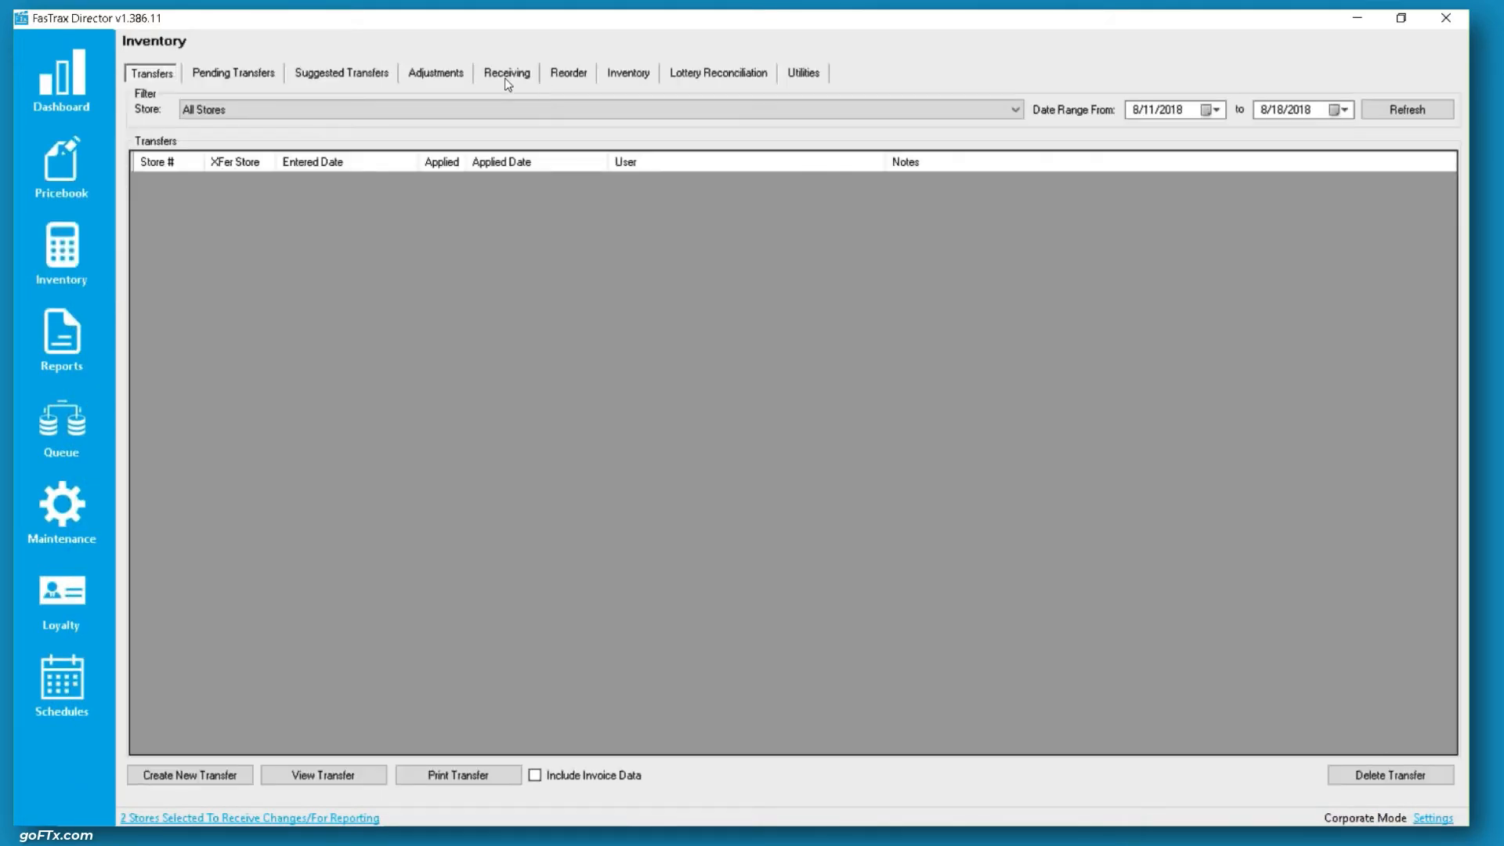
left_click(569, 74)
left_click(310, 99)
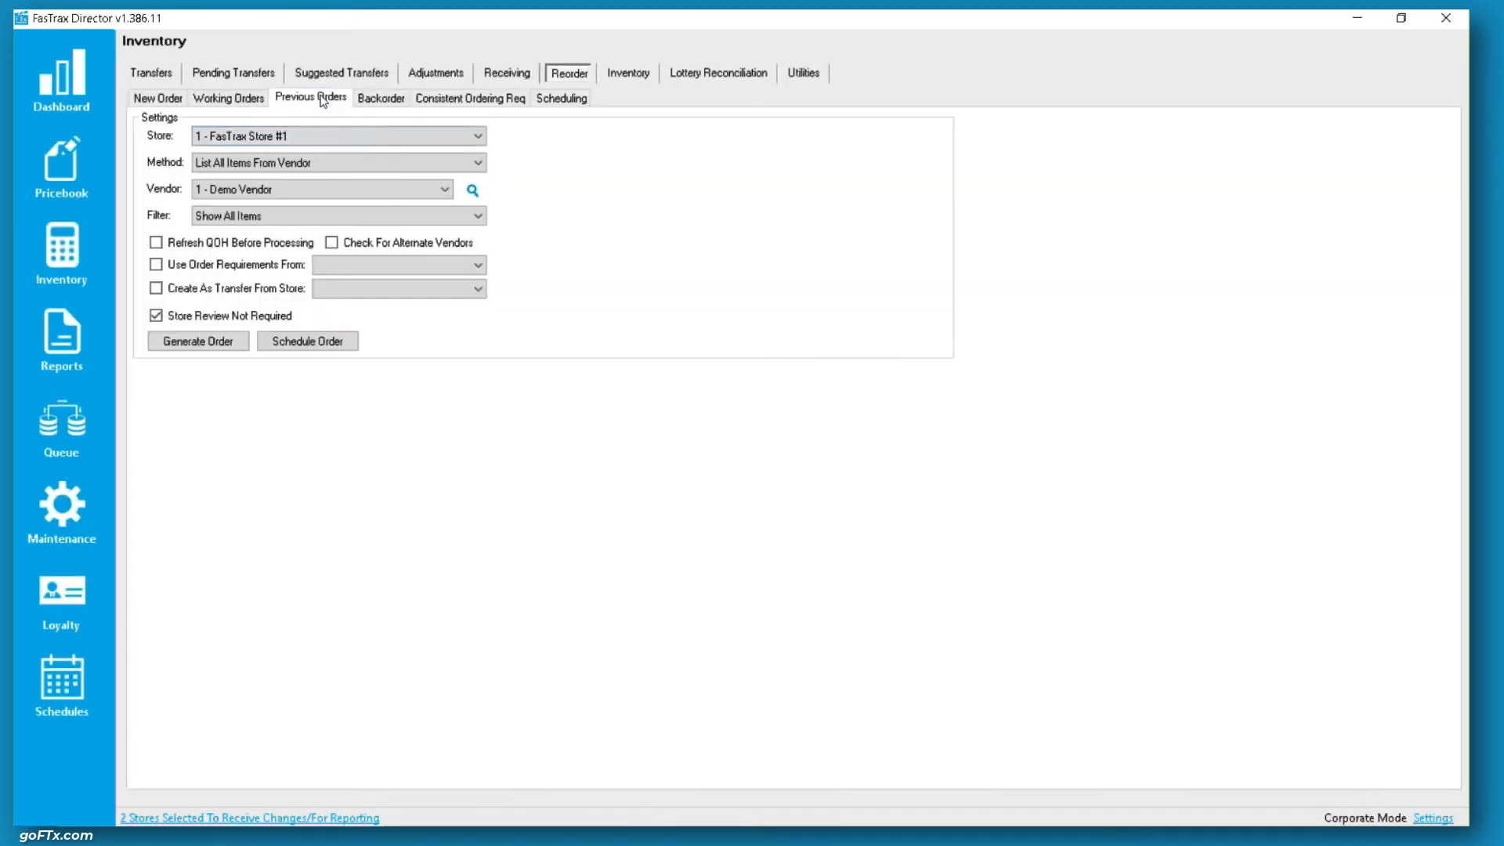
left_click(168, 97)
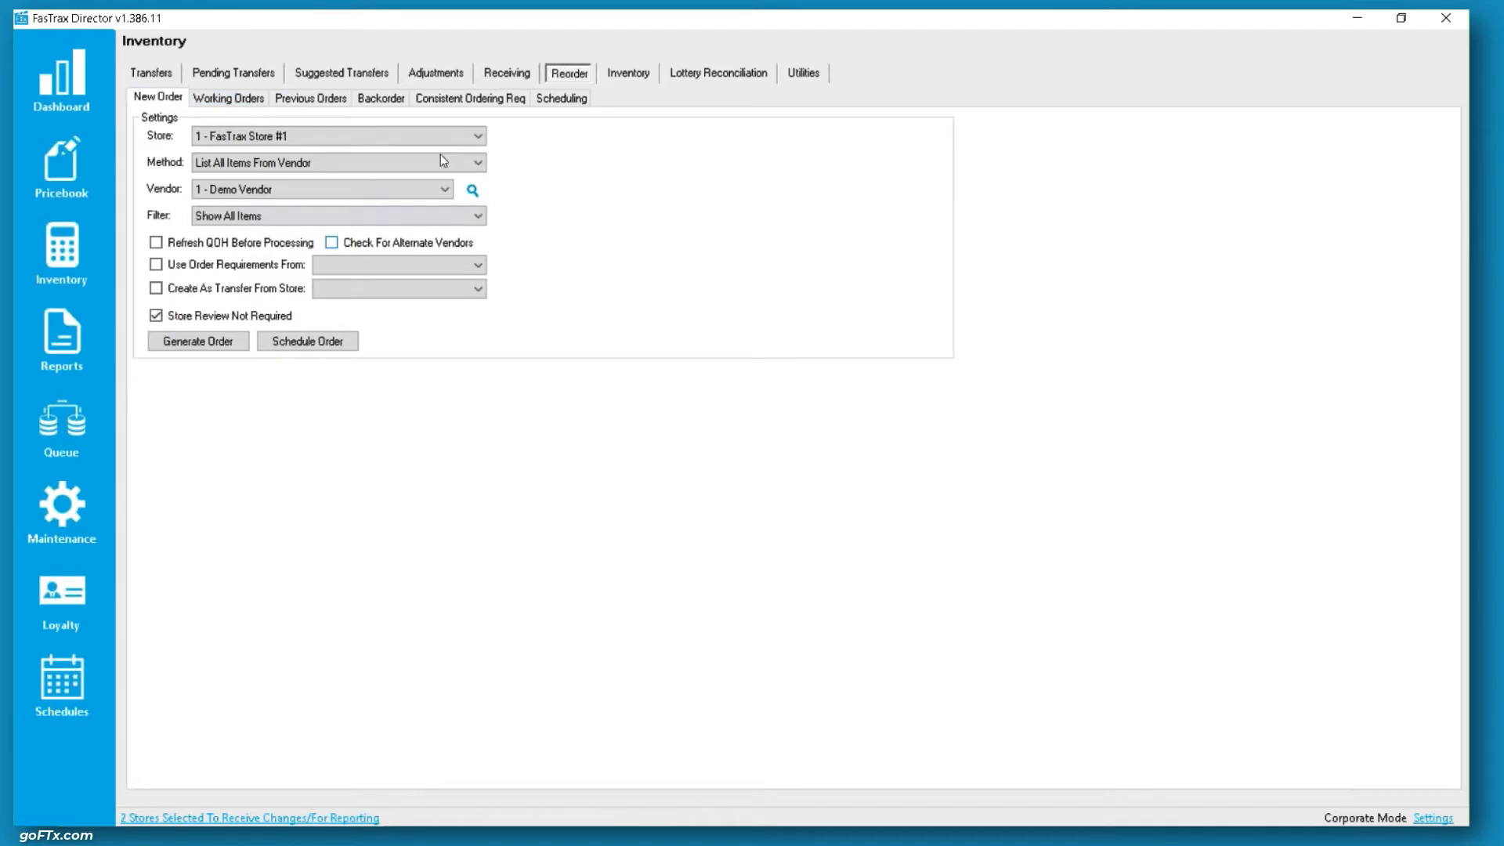
left_click(307, 163)
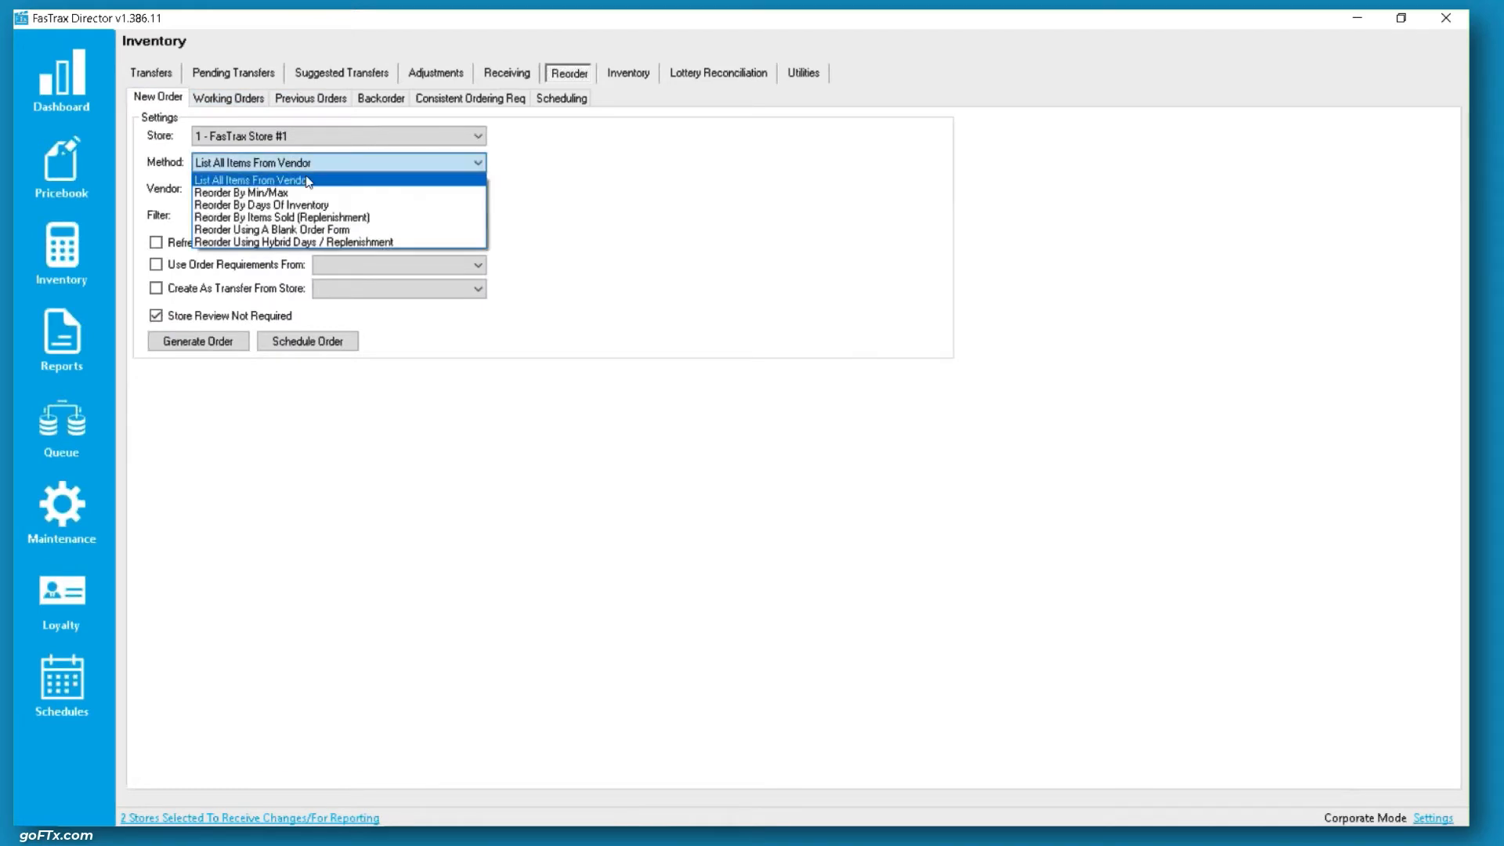
left_click(325, 217)
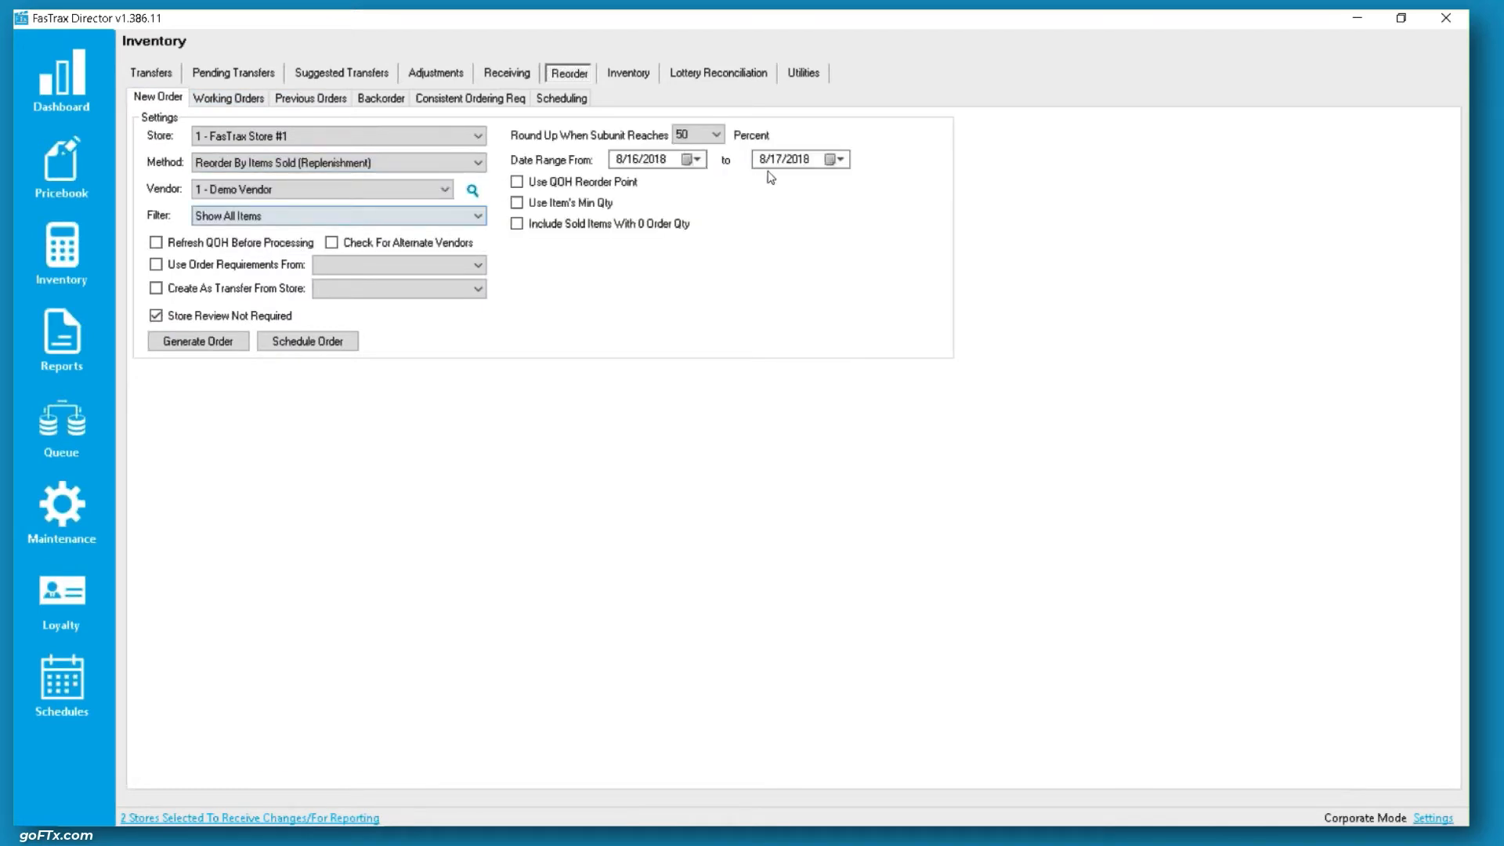
Step: Filter the reorder by departments 46 - FULL PRICE PACK and 47 - FULL PRICE CARTON, and generate the order
left_click(270, 218)
left_click(287, 246)
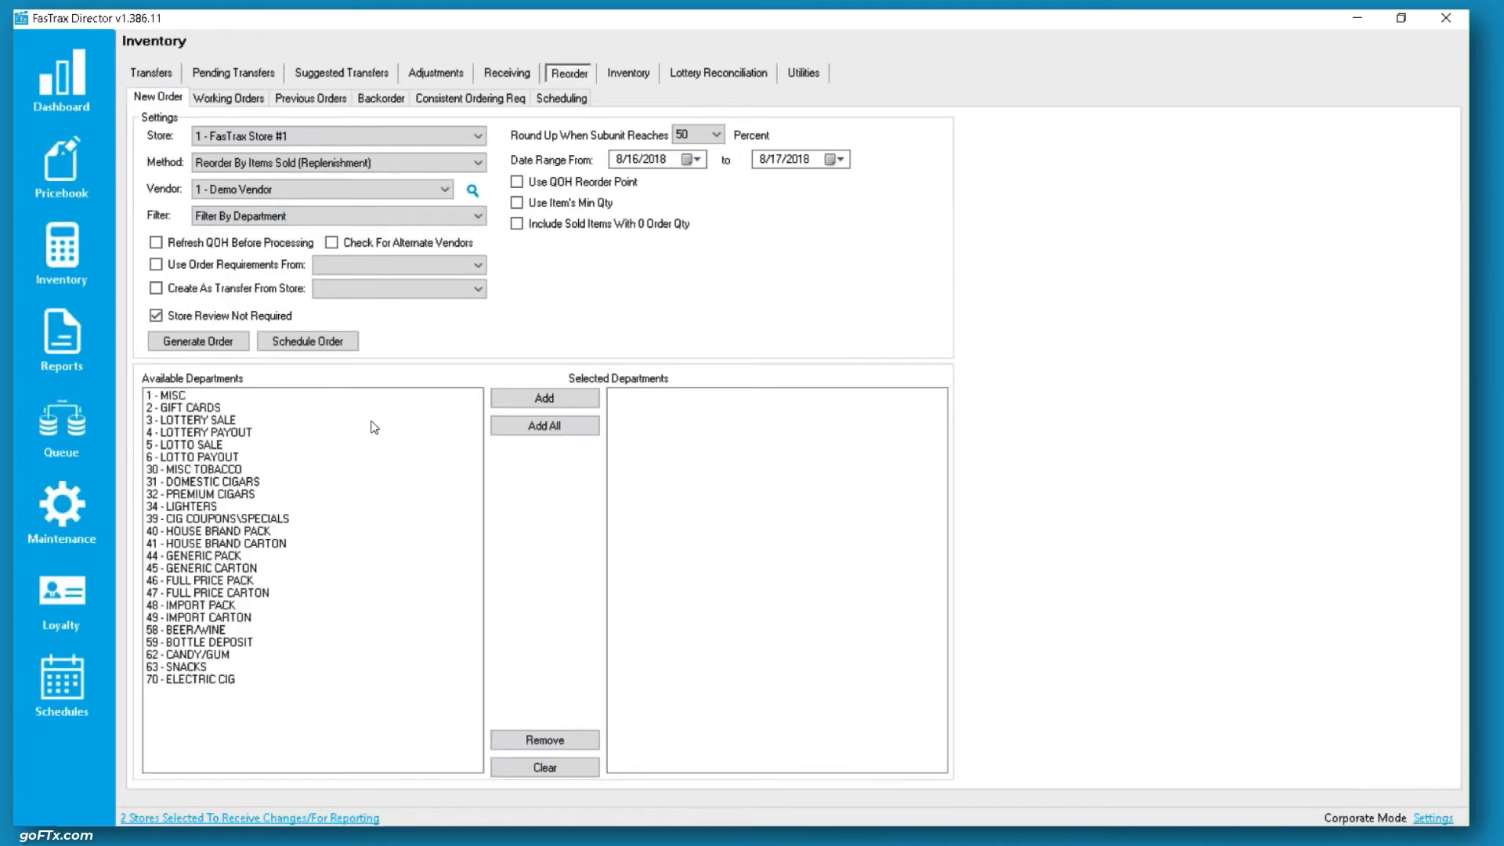
left_click(228, 555)
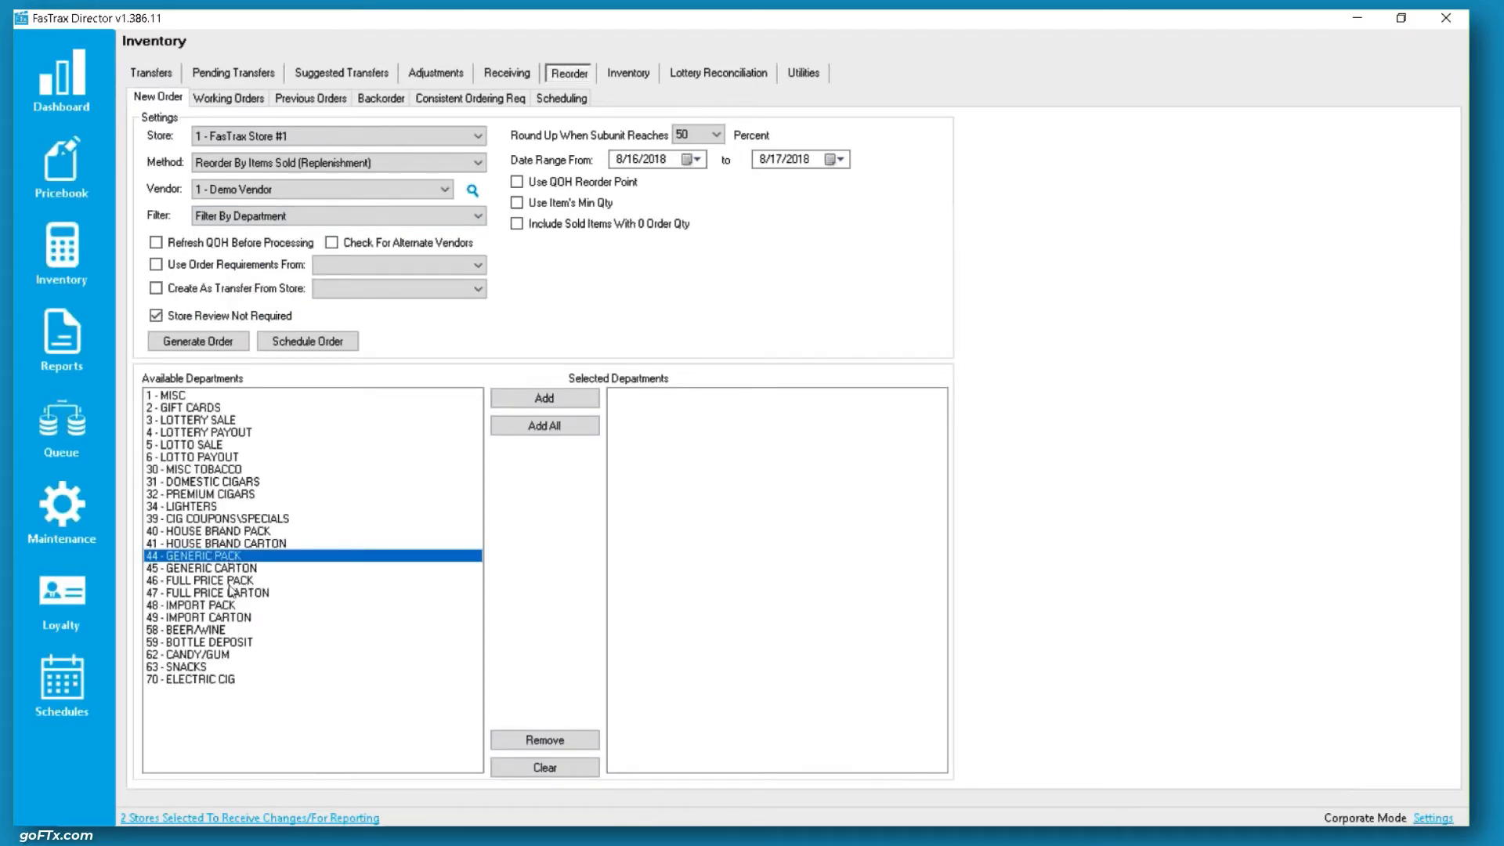
left_click(228, 581)
left_click(231, 593, "shift")
left_click(551, 397)
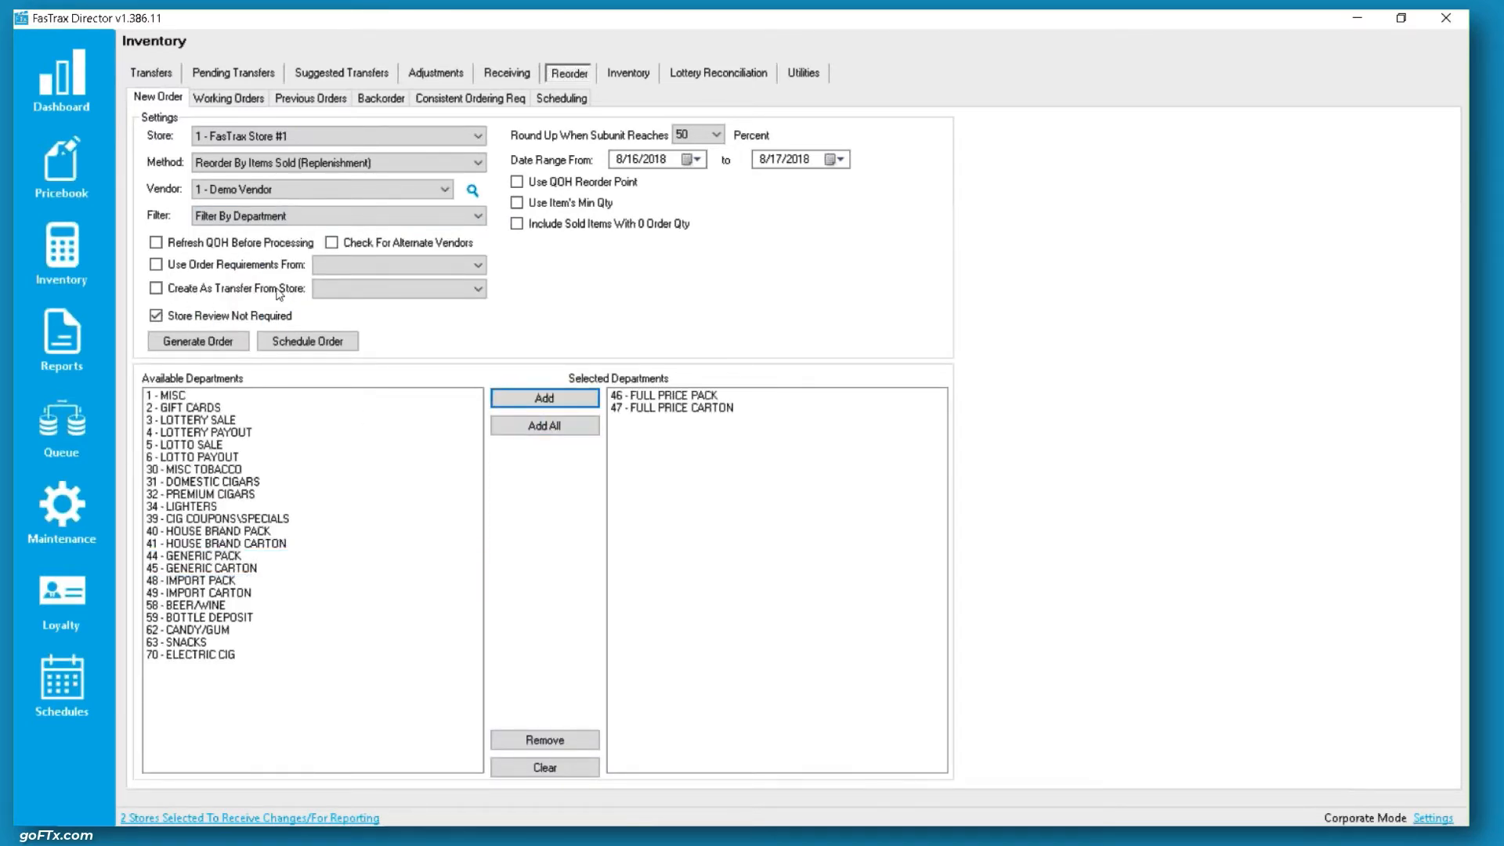
left_click(205, 343)
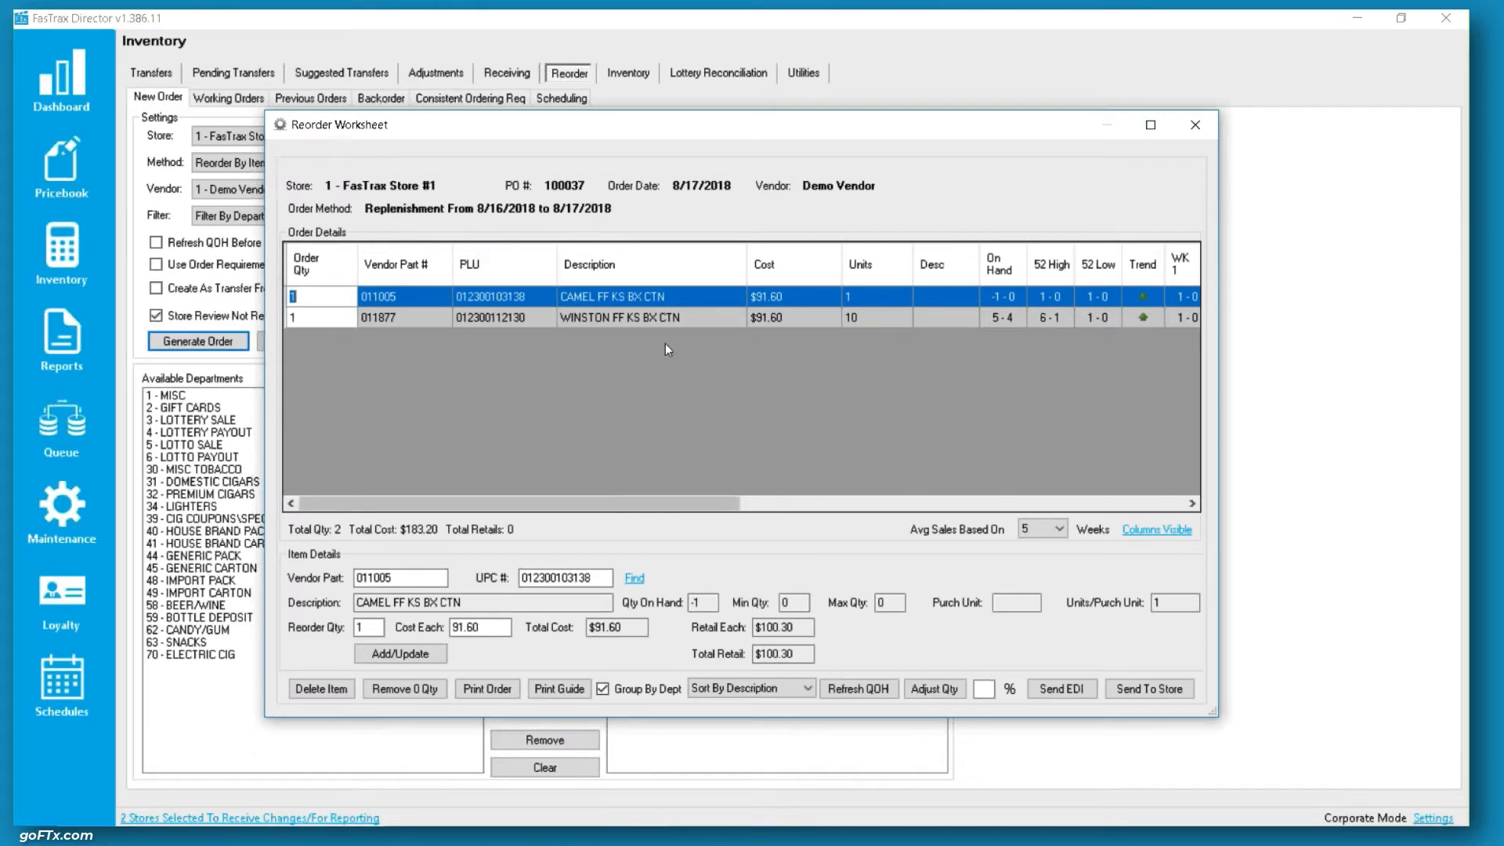
Step: Examine the replenishment worksheet's order quantities, weekly sales history and item costs for both cartons, and close the worksheet
left_click(310, 317)
left_click(307, 300)
left_click_drag(701, 507, 810, 501)
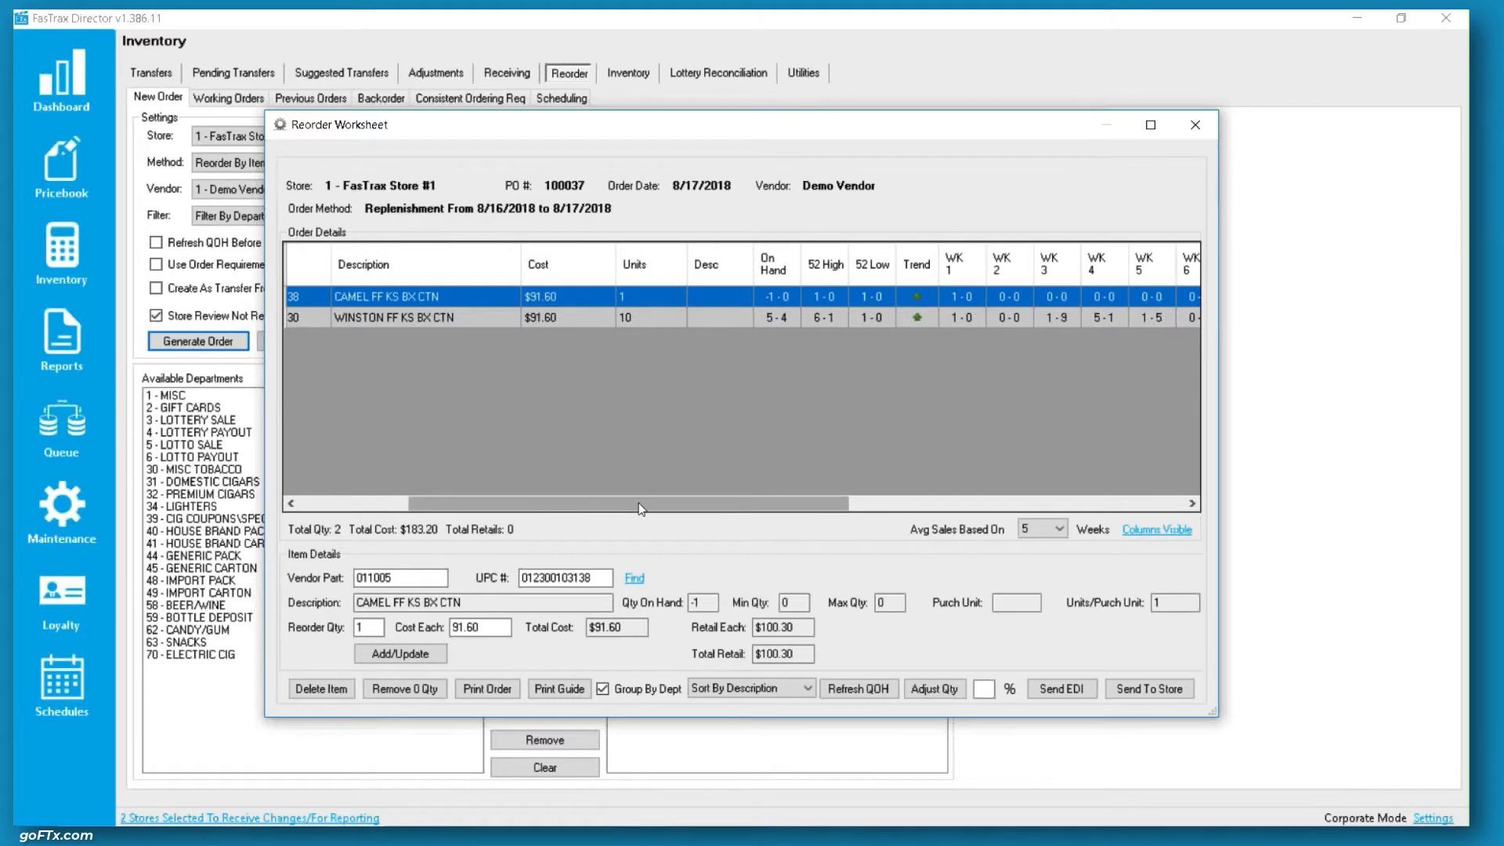
left_click_drag(644, 509, 705, 506)
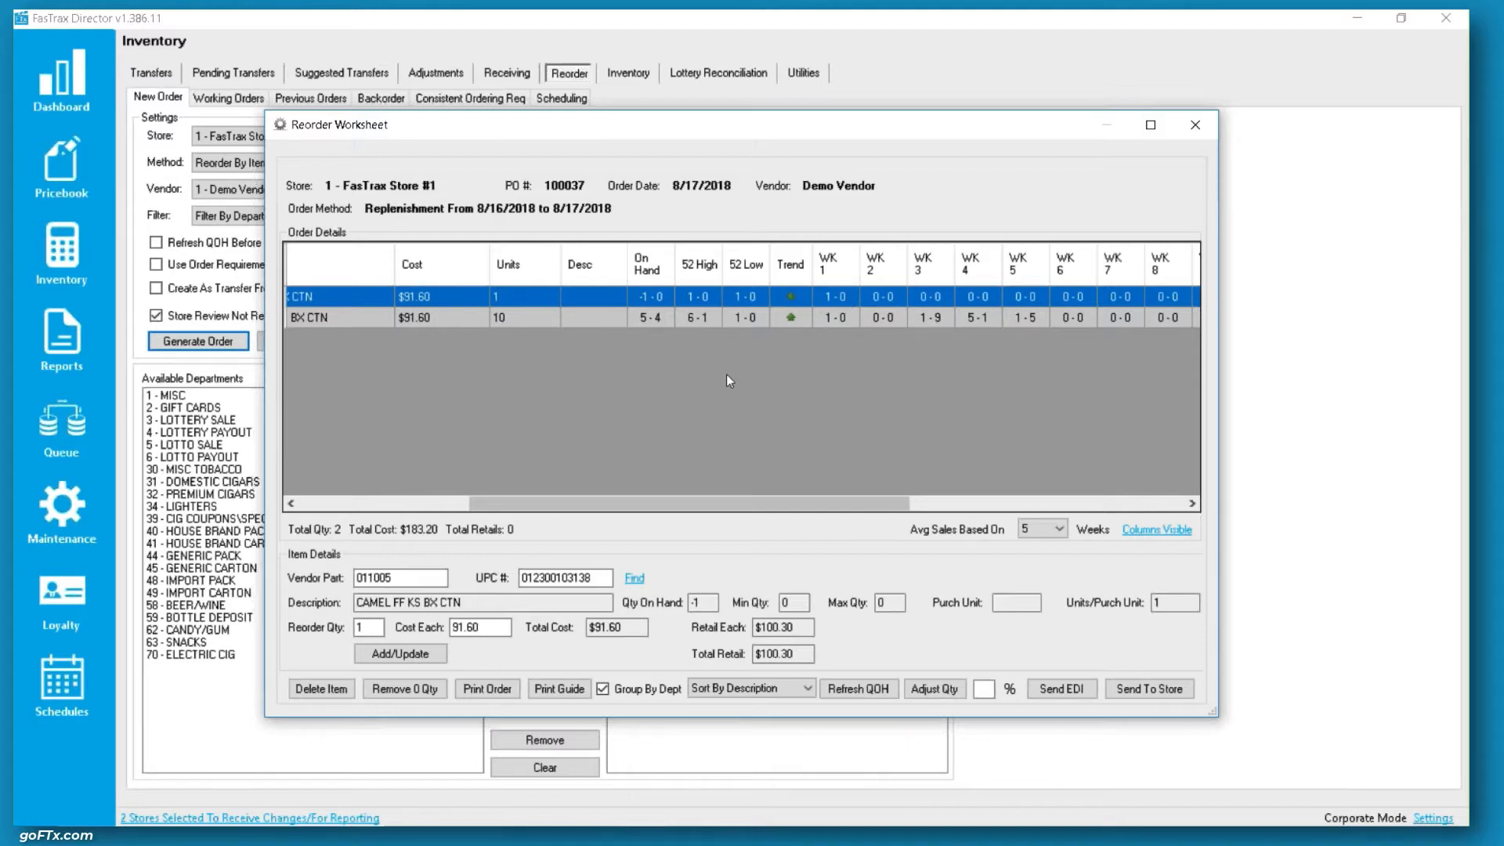
left_click_drag(481, 503, 307, 501)
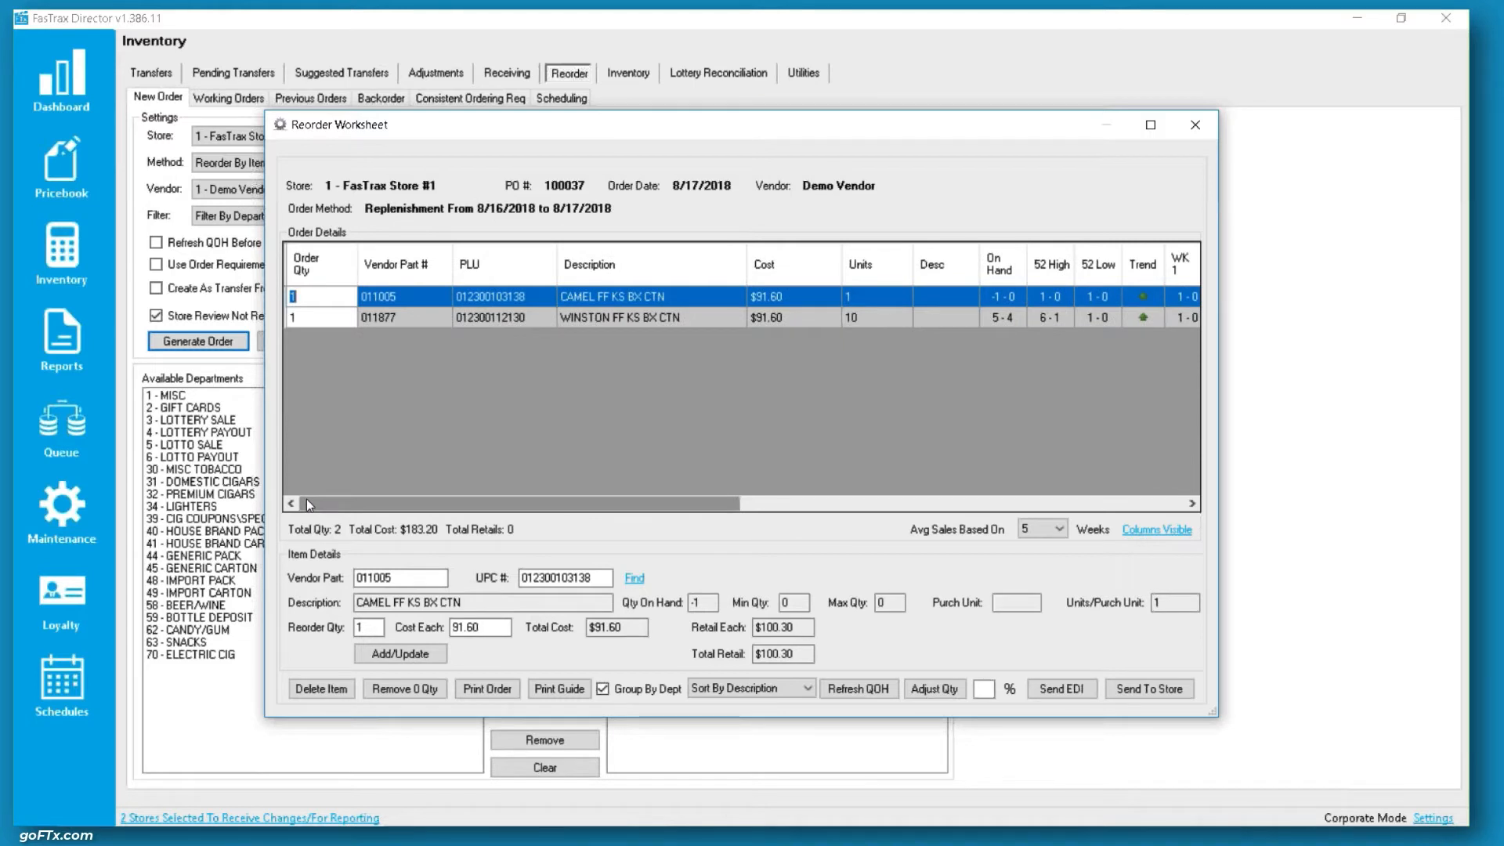
left_click(318, 316)
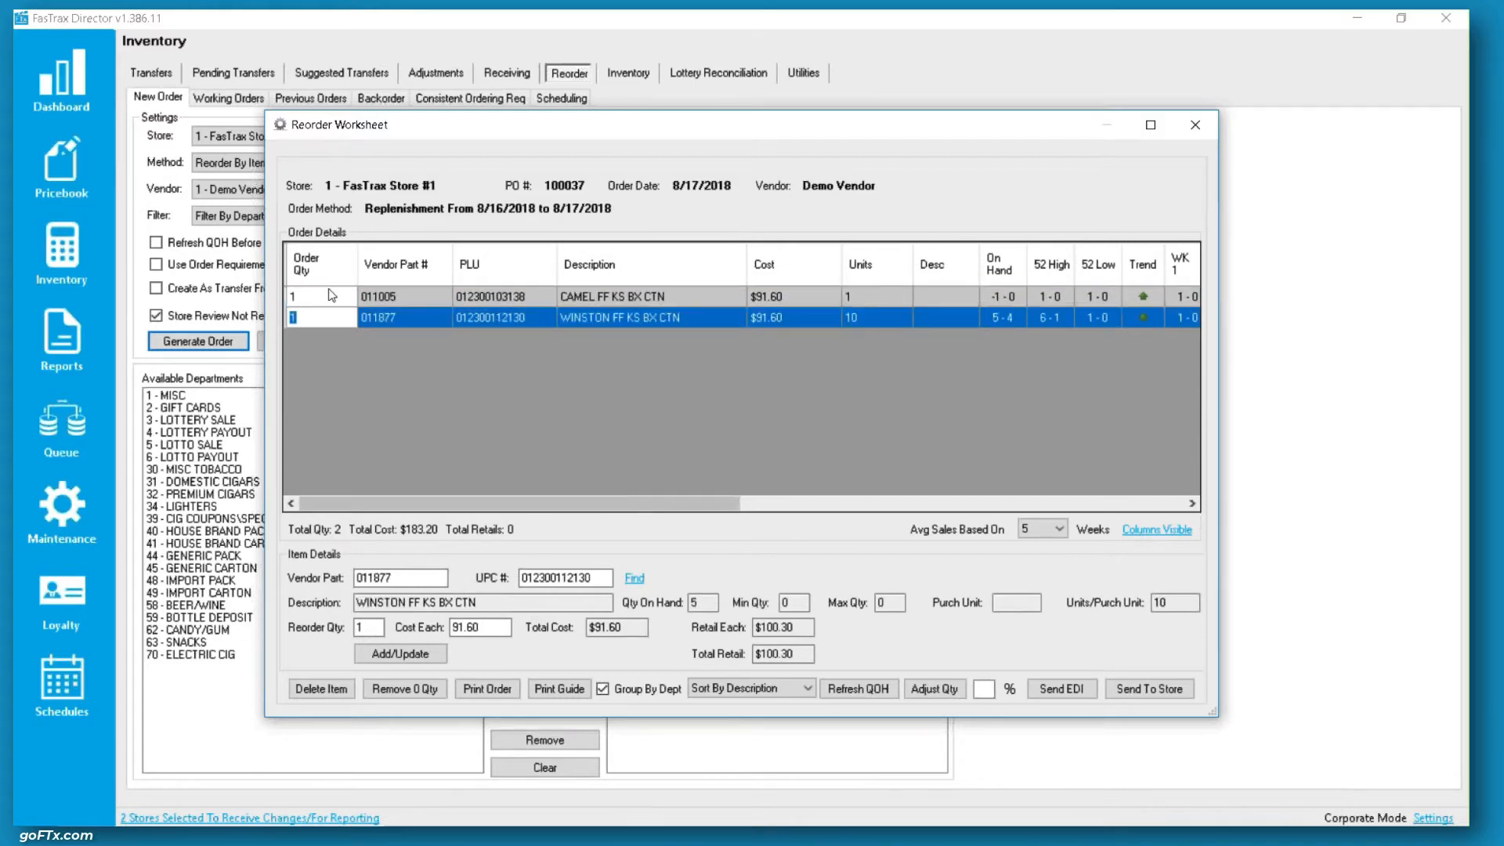
left_click(304, 298)
left_click(304, 298)
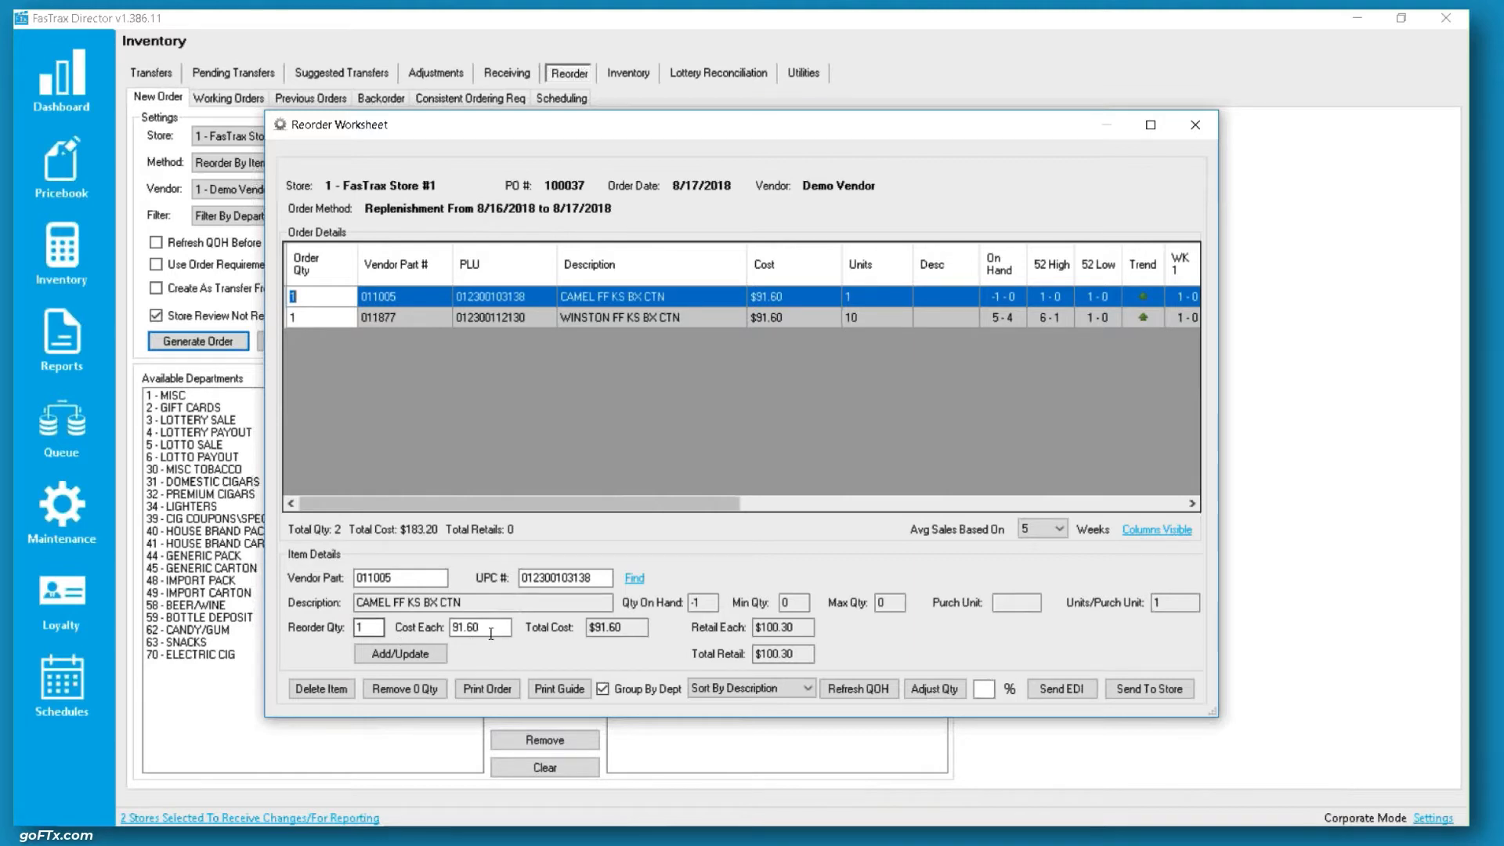
left_click(592, 629)
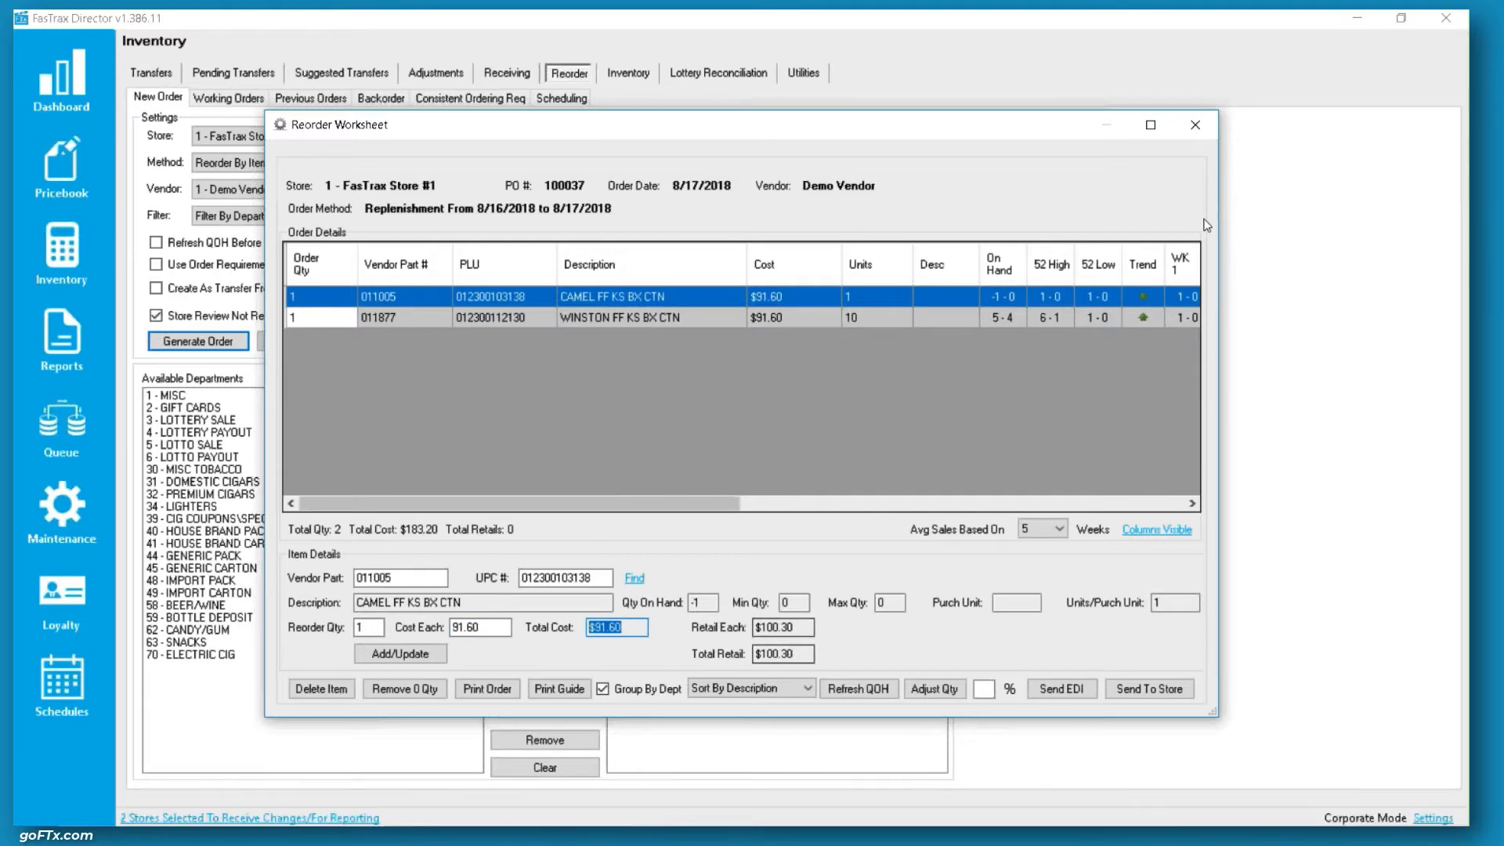
left_click(1195, 125)
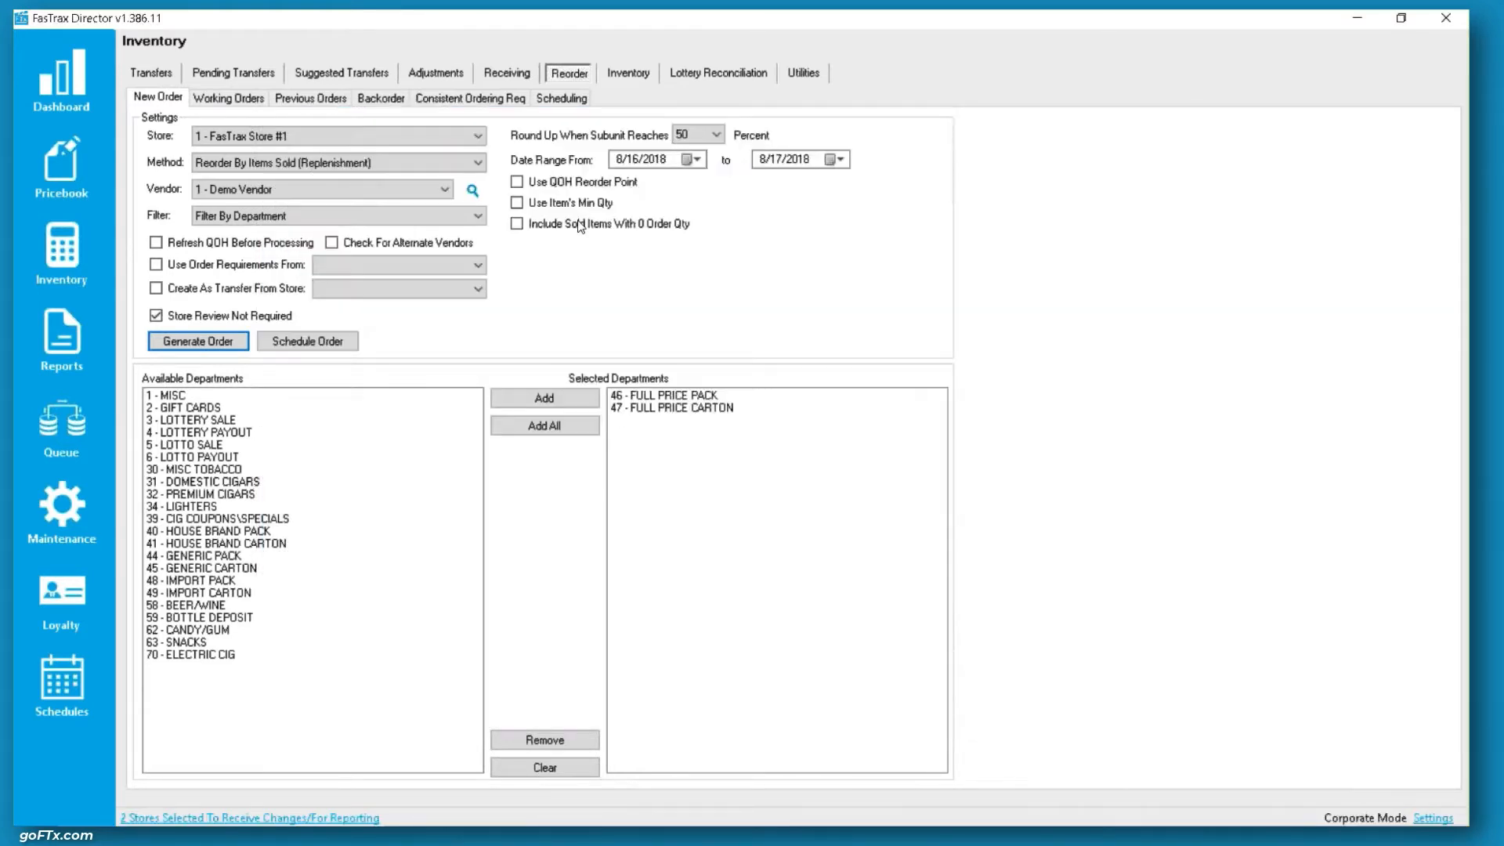
Step: Switch the new order's method to Reorder By Days Of Inventory and check its filter choices and Days Of Inventory value
left_click(375, 162)
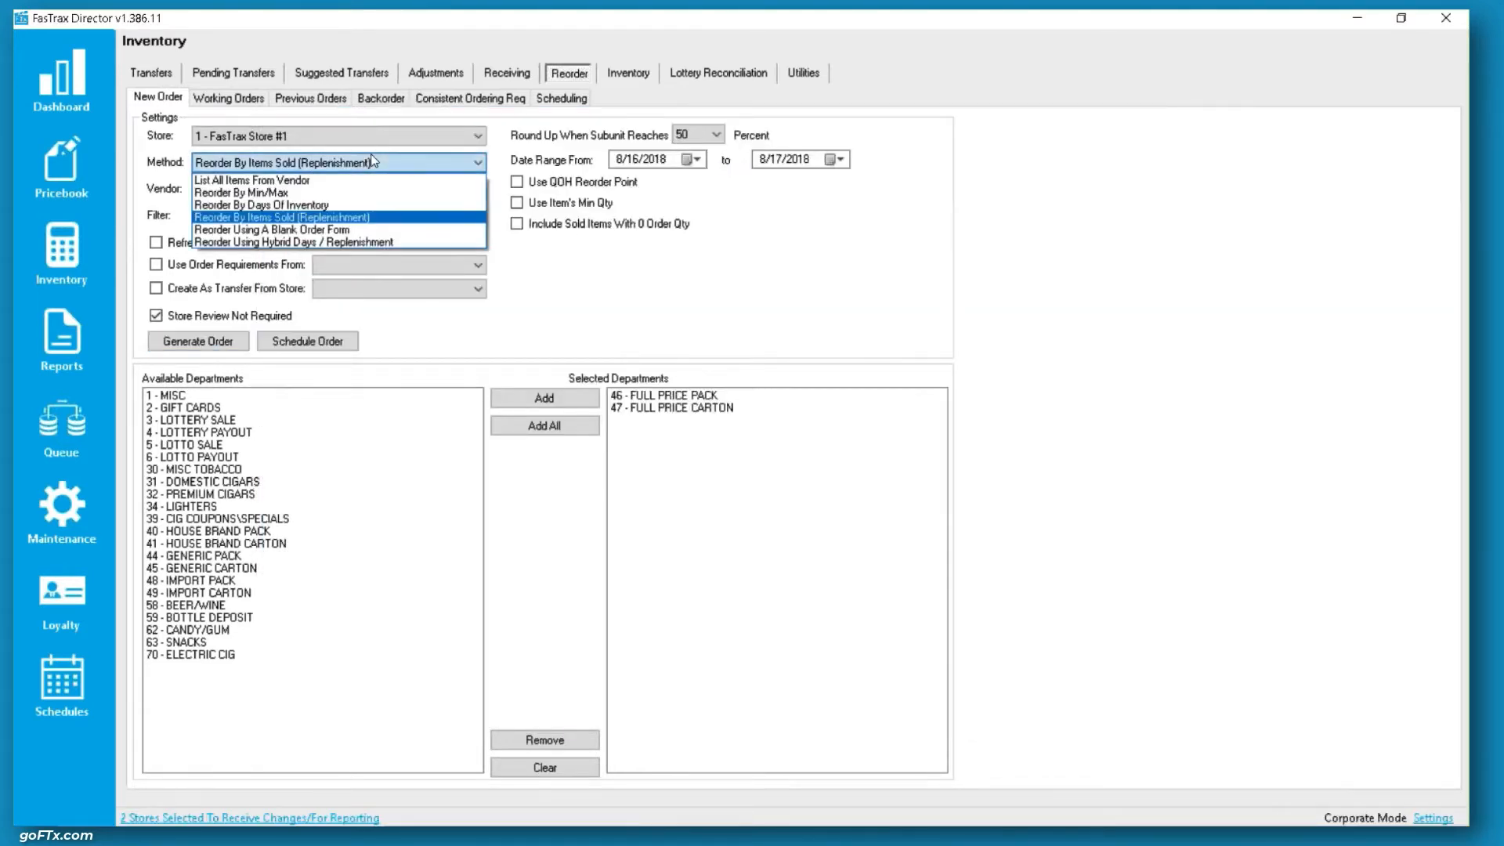
left_click(306, 206)
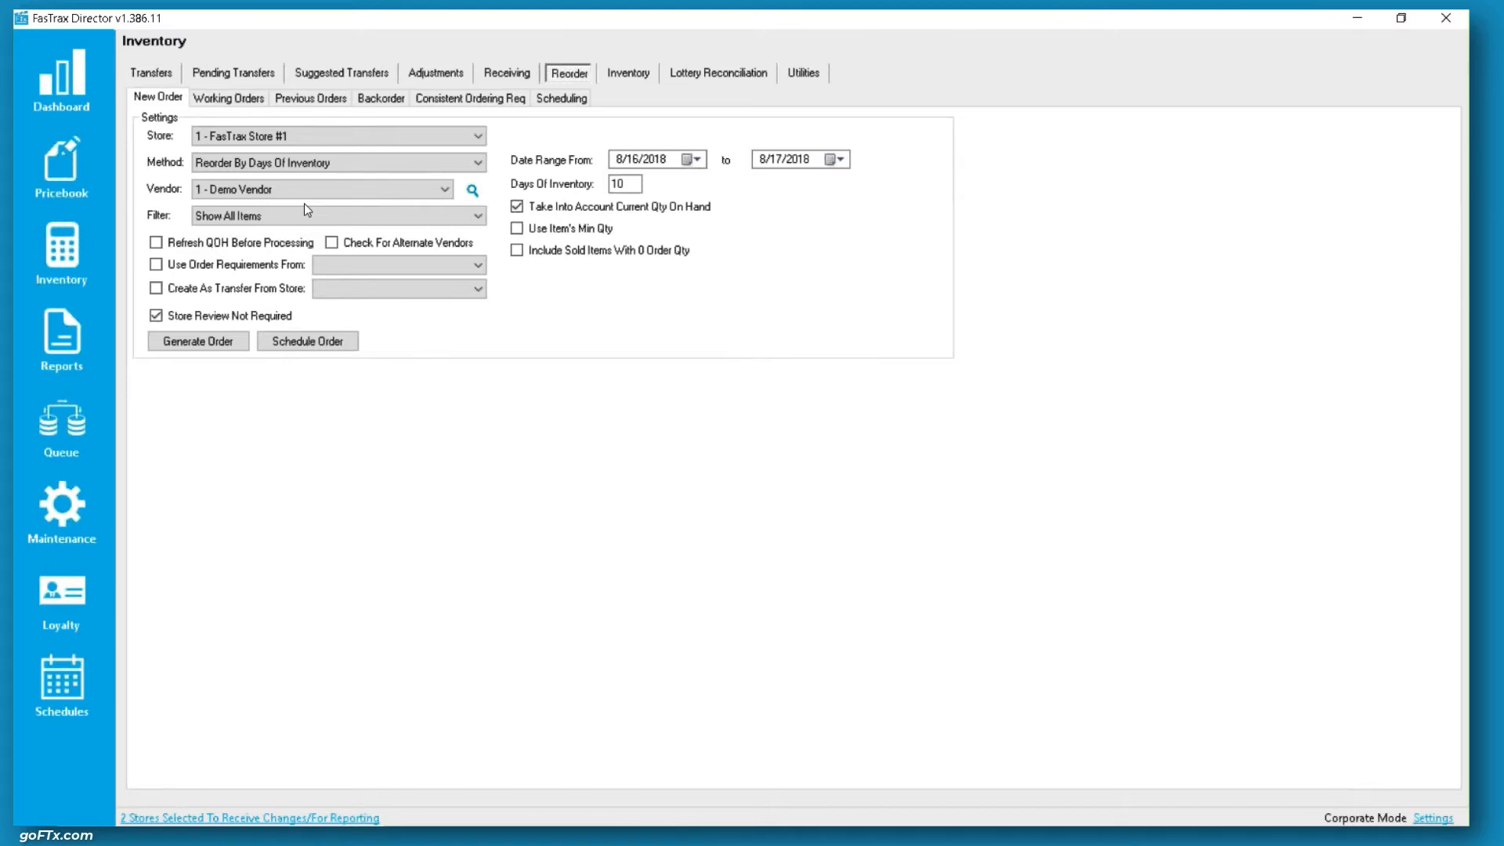
left_click(306, 208)
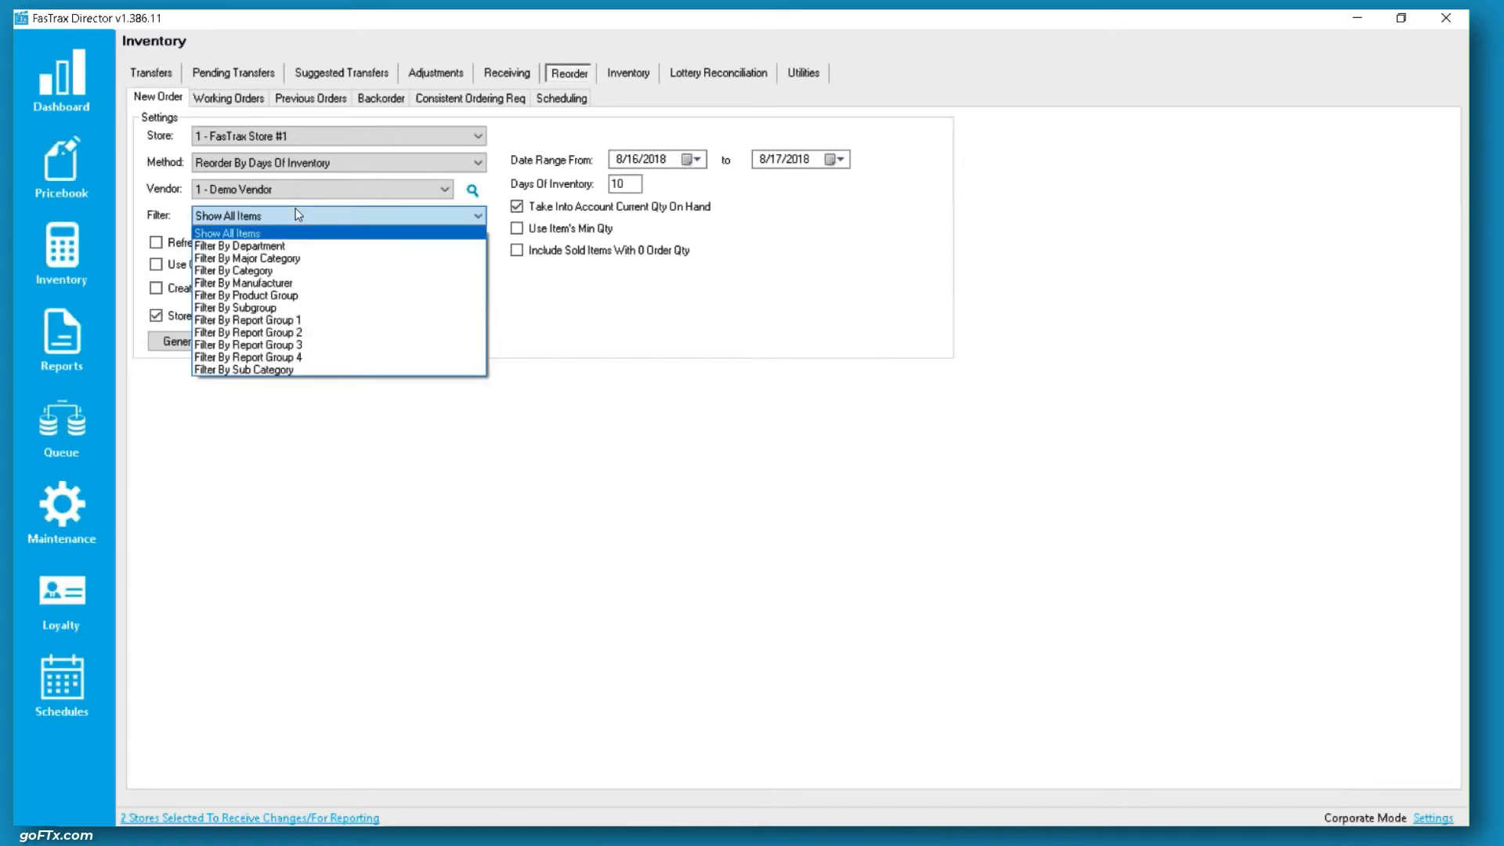
left_click(944, 241)
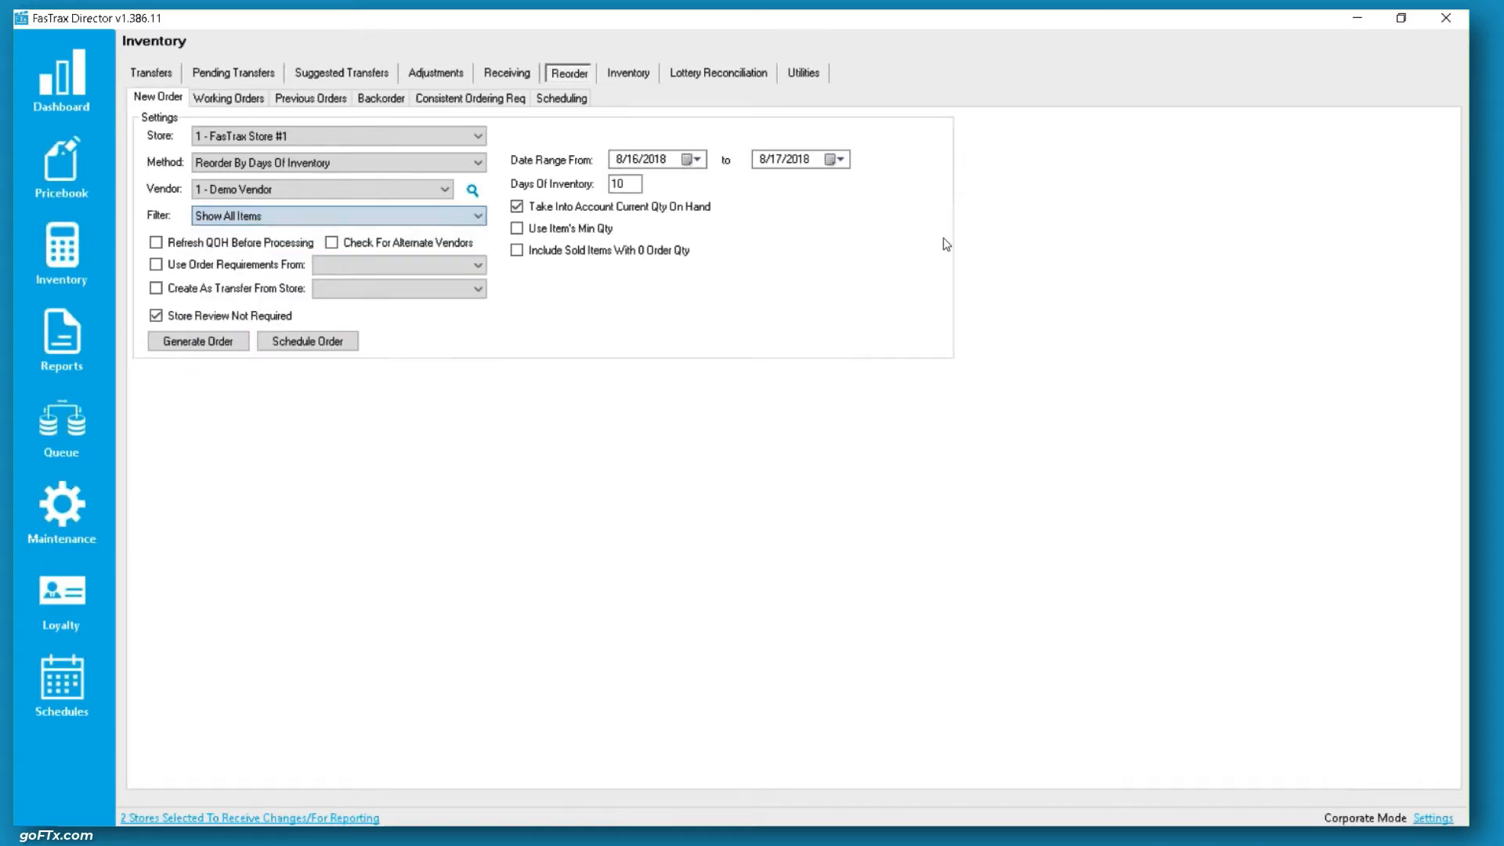
double_click(634, 184)
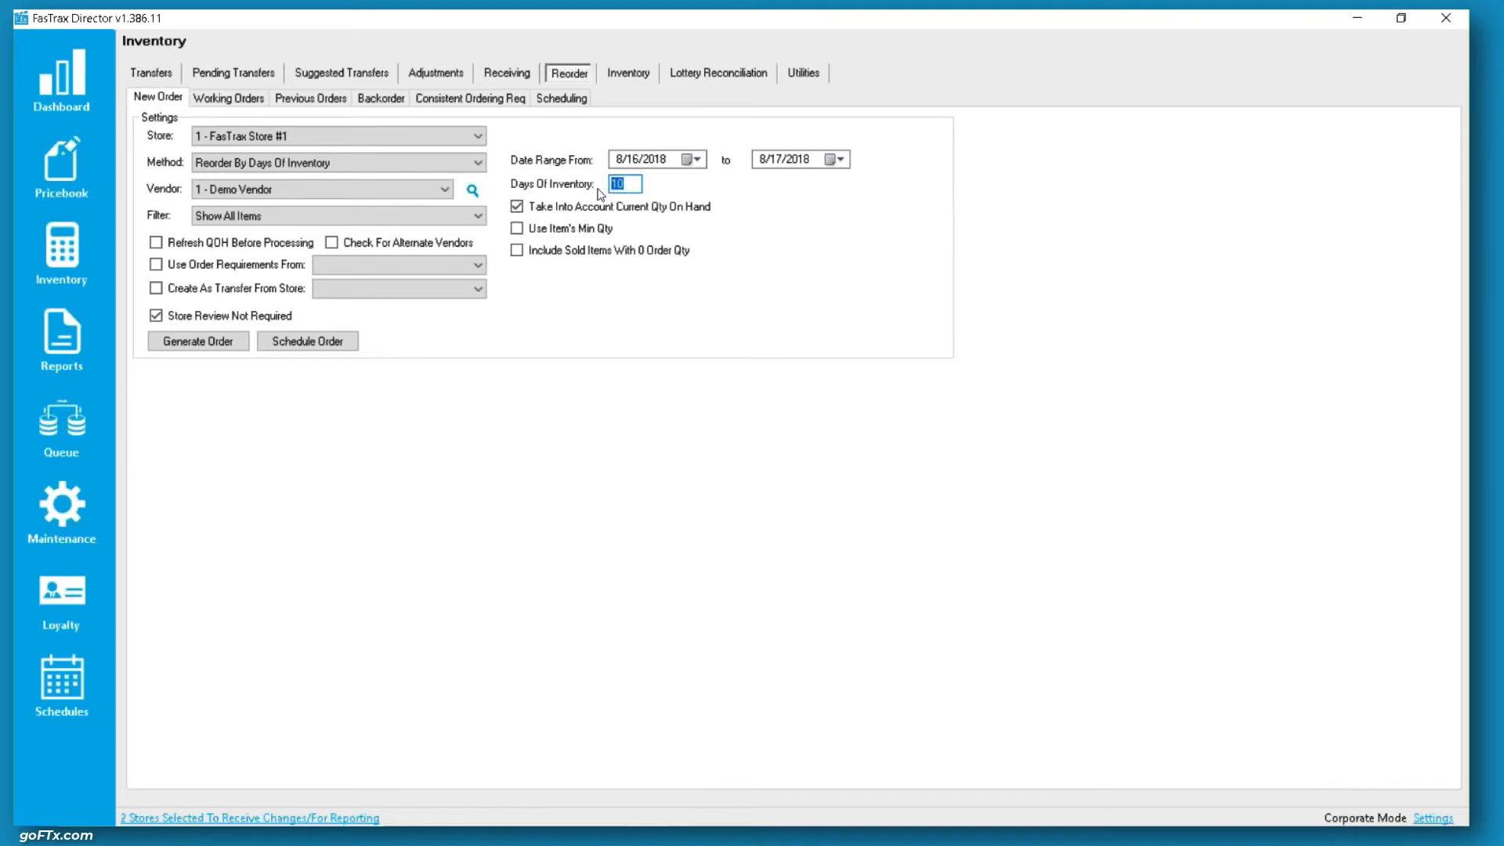
Step: Filter the days-of-inventory reorder by departments 46 - FULL PRICE PACK and 47 - FULL PRICE CARTON
left_click(375, 216)
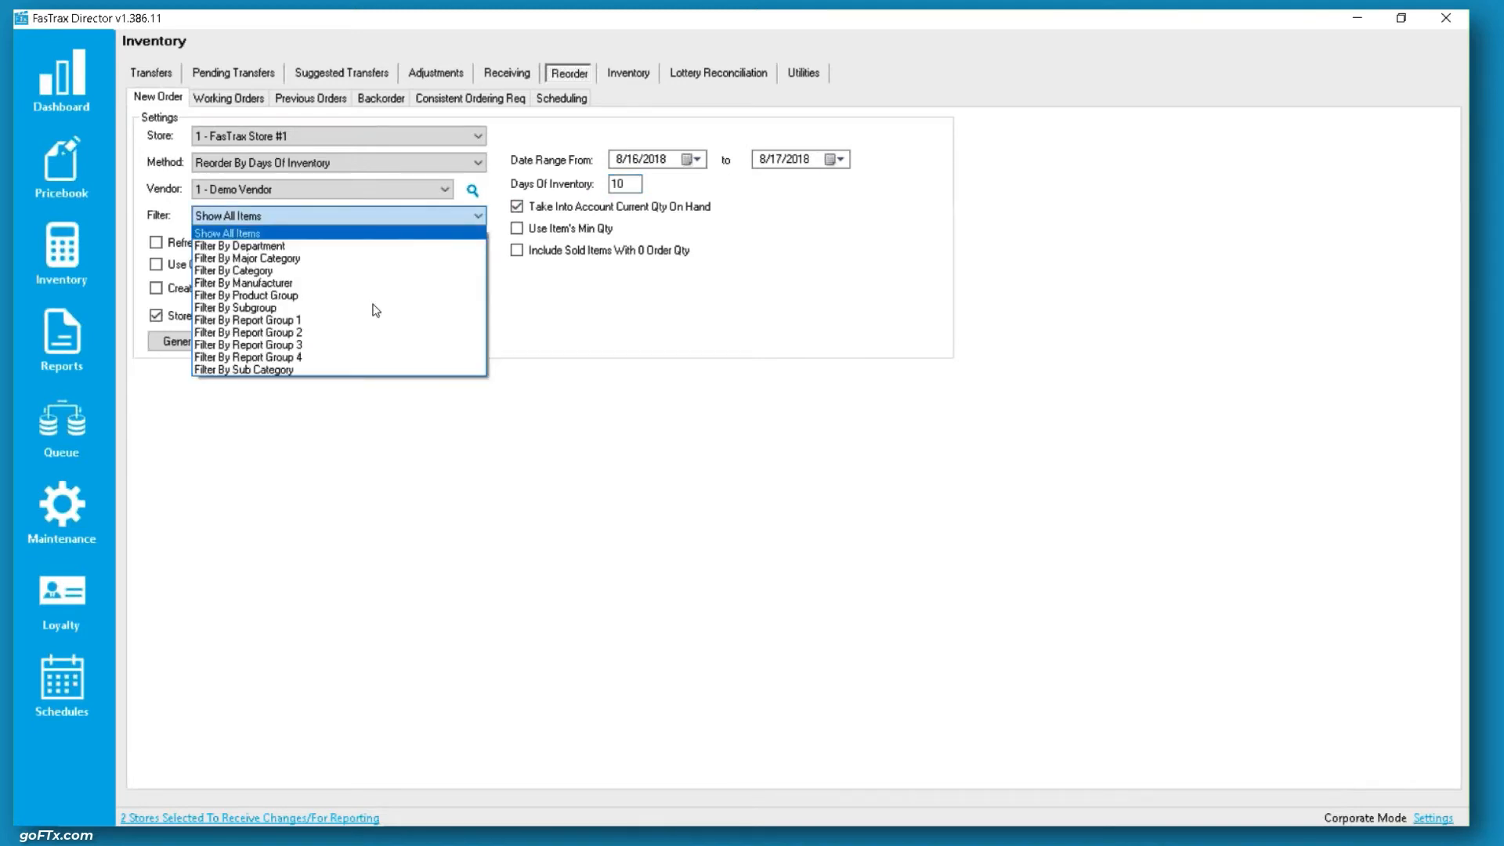
left_click(282, 247)
left_click_drag(248, 582, 242, 594)
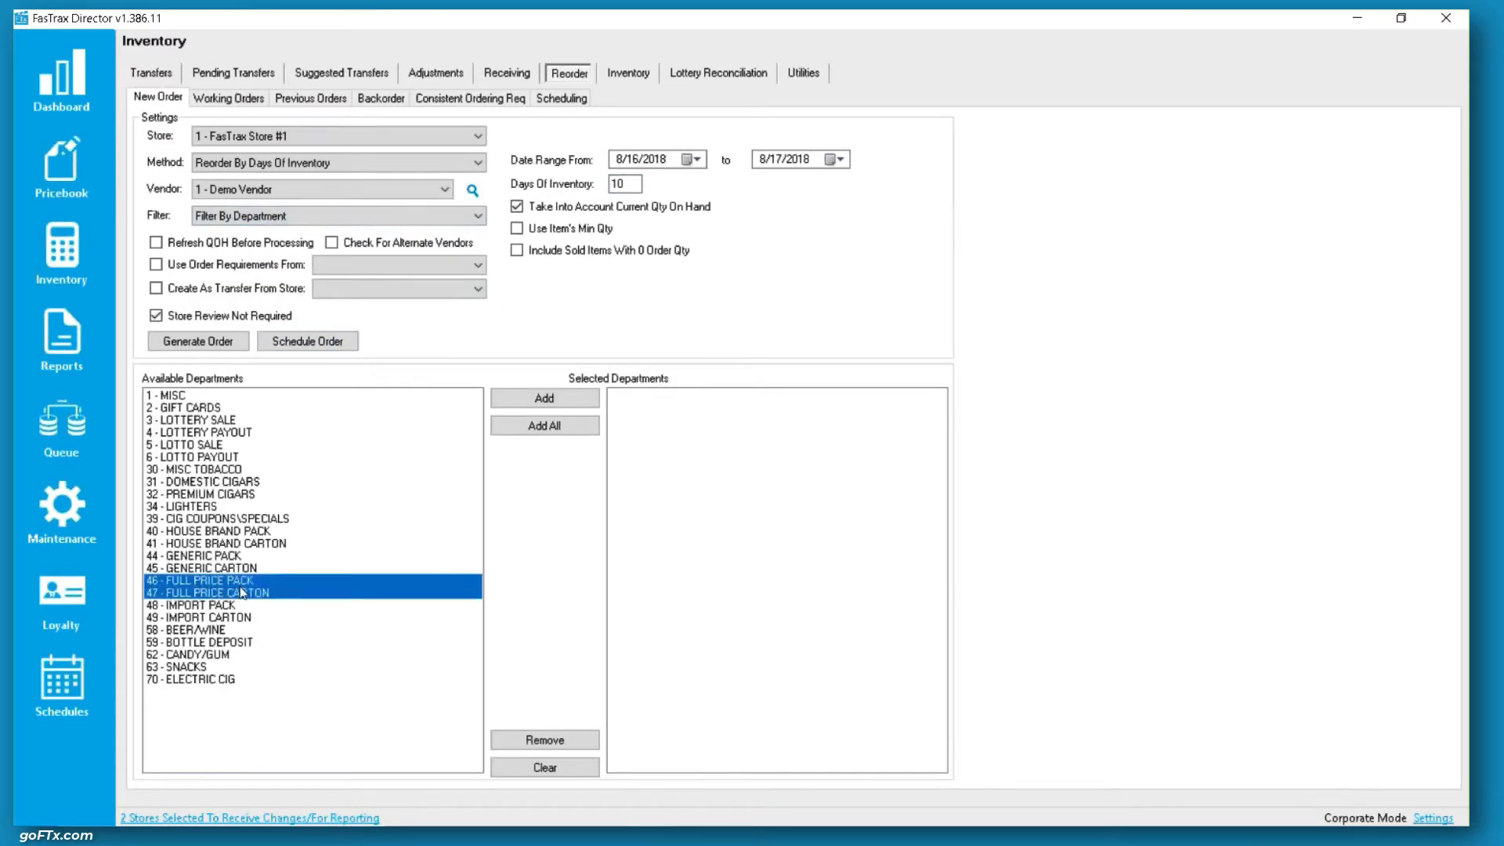
left_click(578, 399)
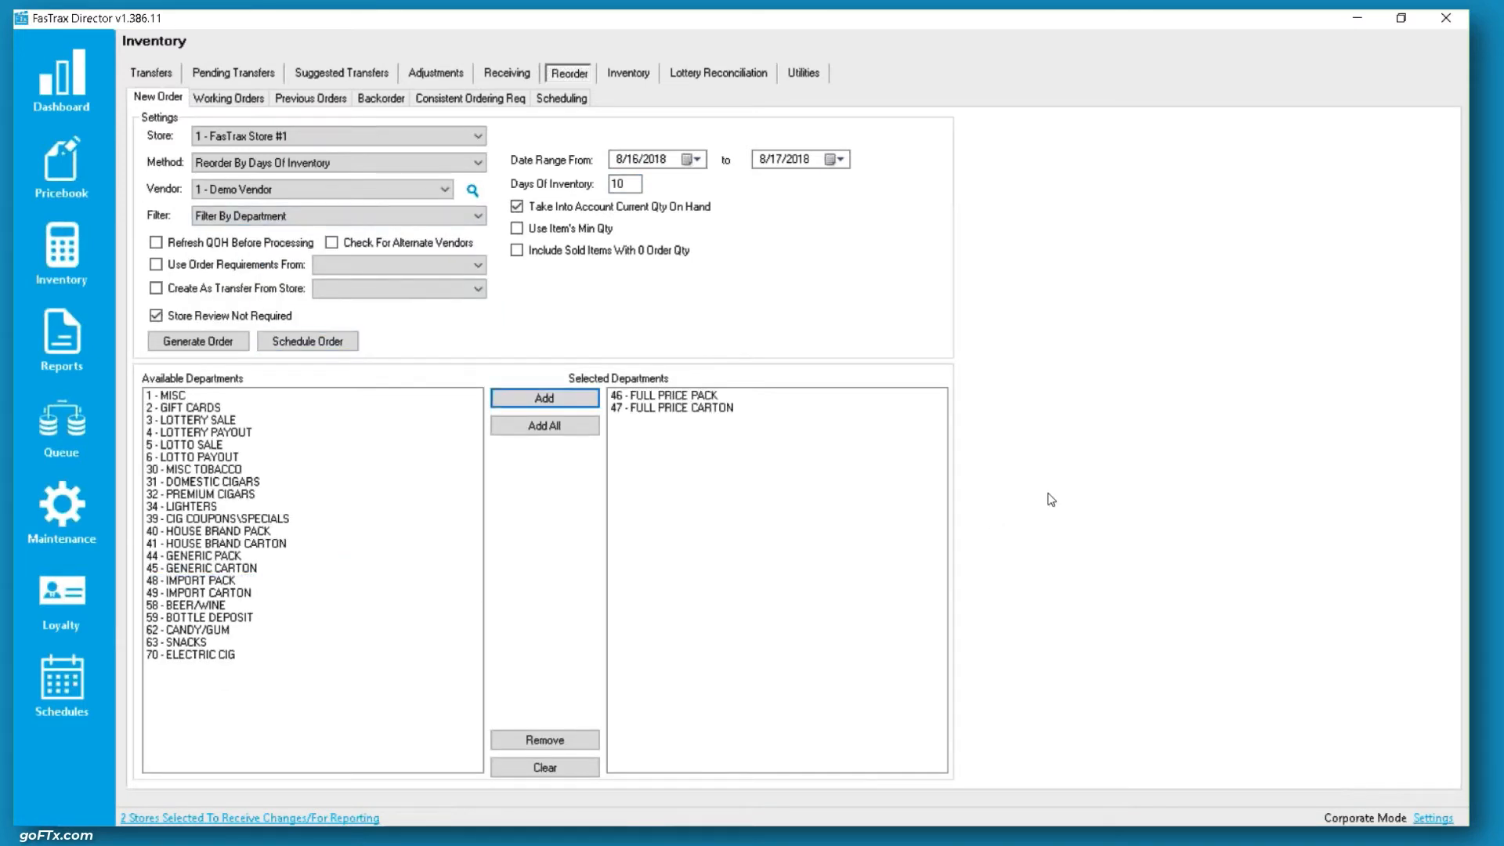
Step: Set the start of the sales date range to 6/1/2018
left_click(687, 160)
left_click(618, 185)
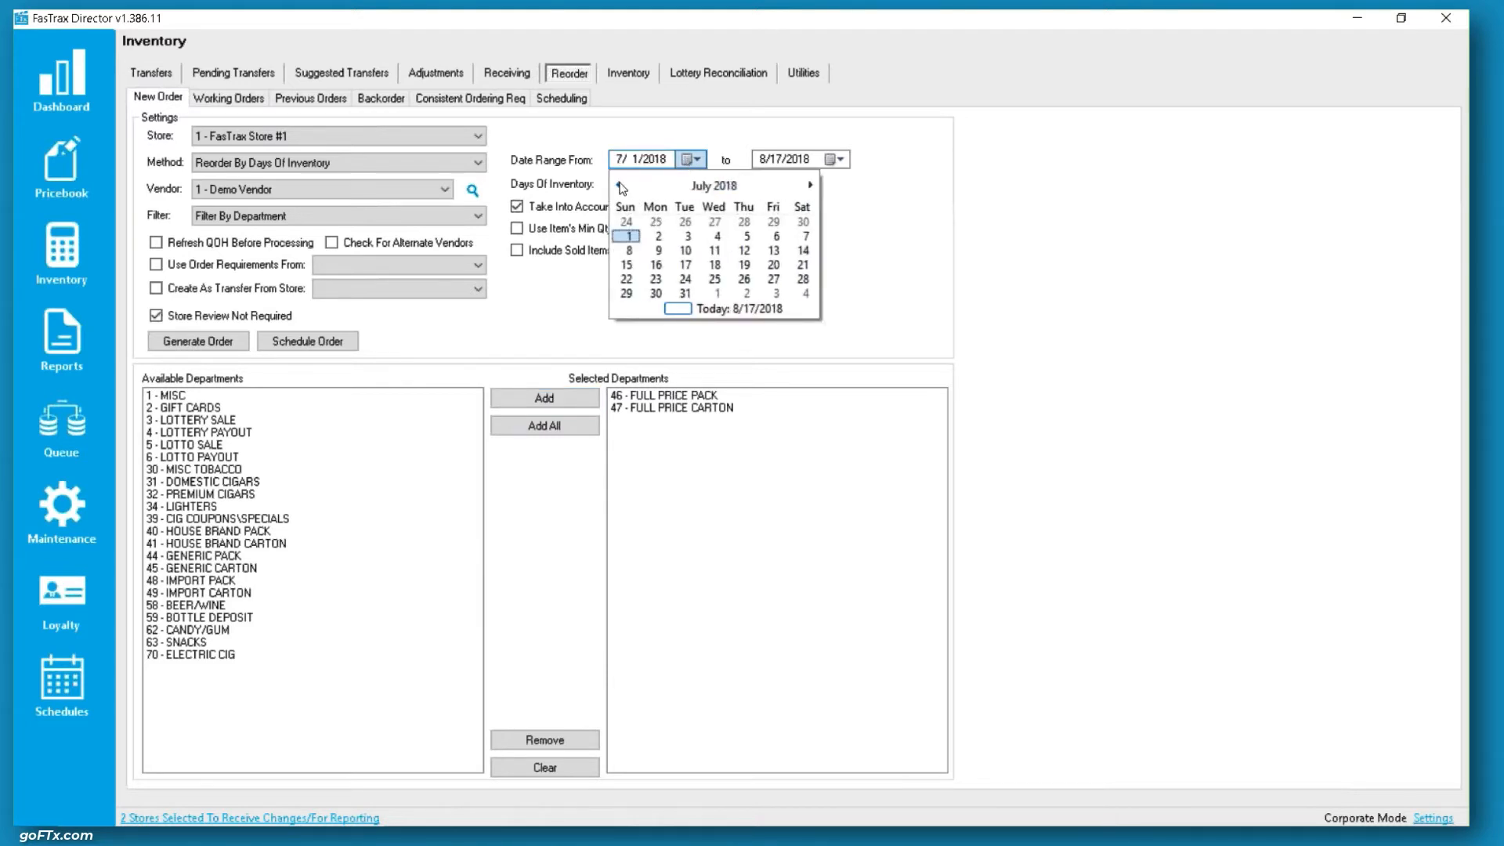
left_click(618, 185)
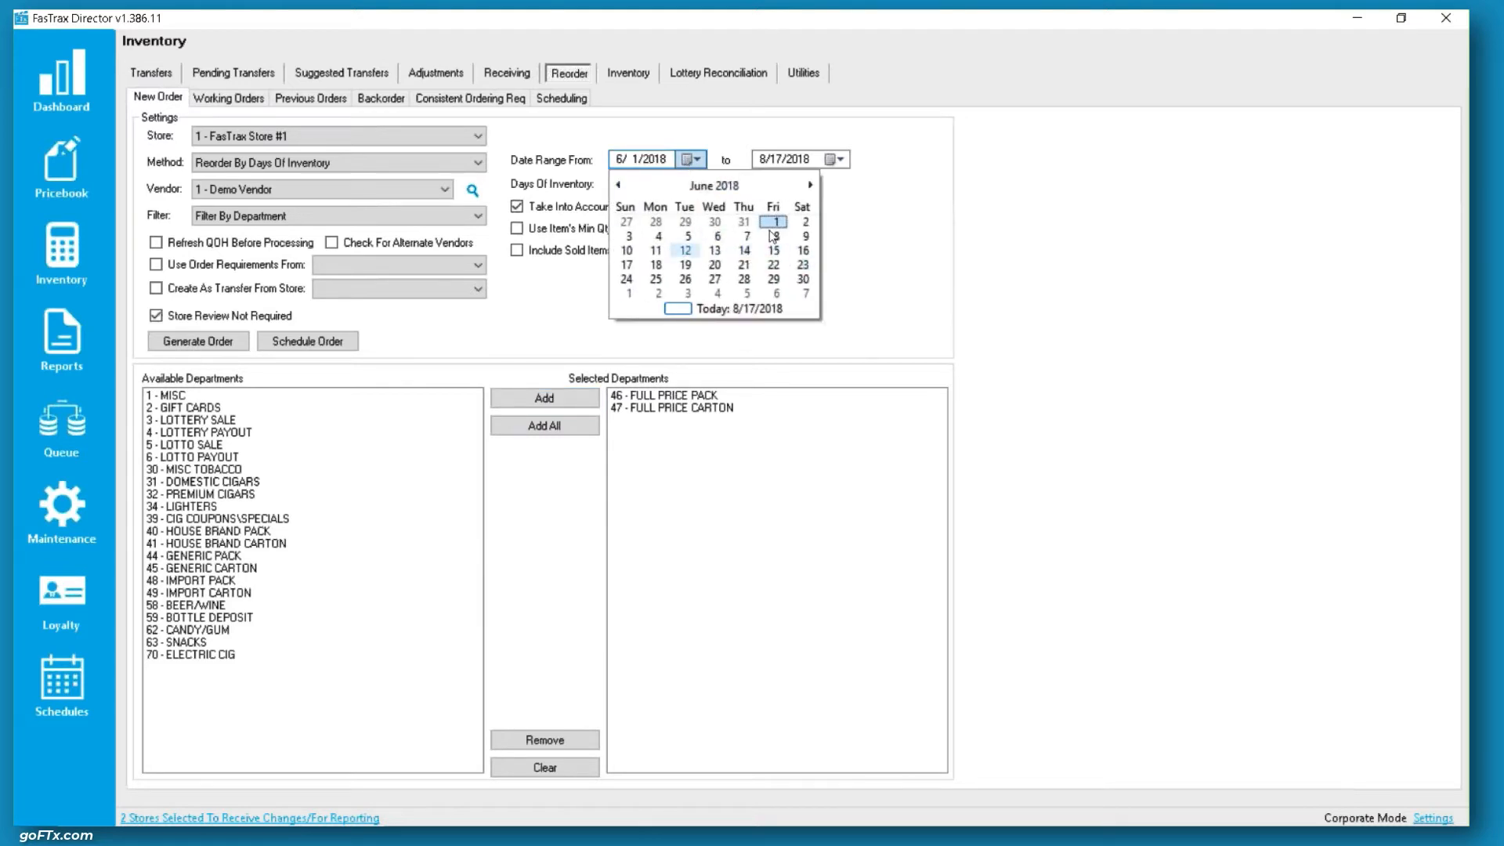
left_click(773, 222)
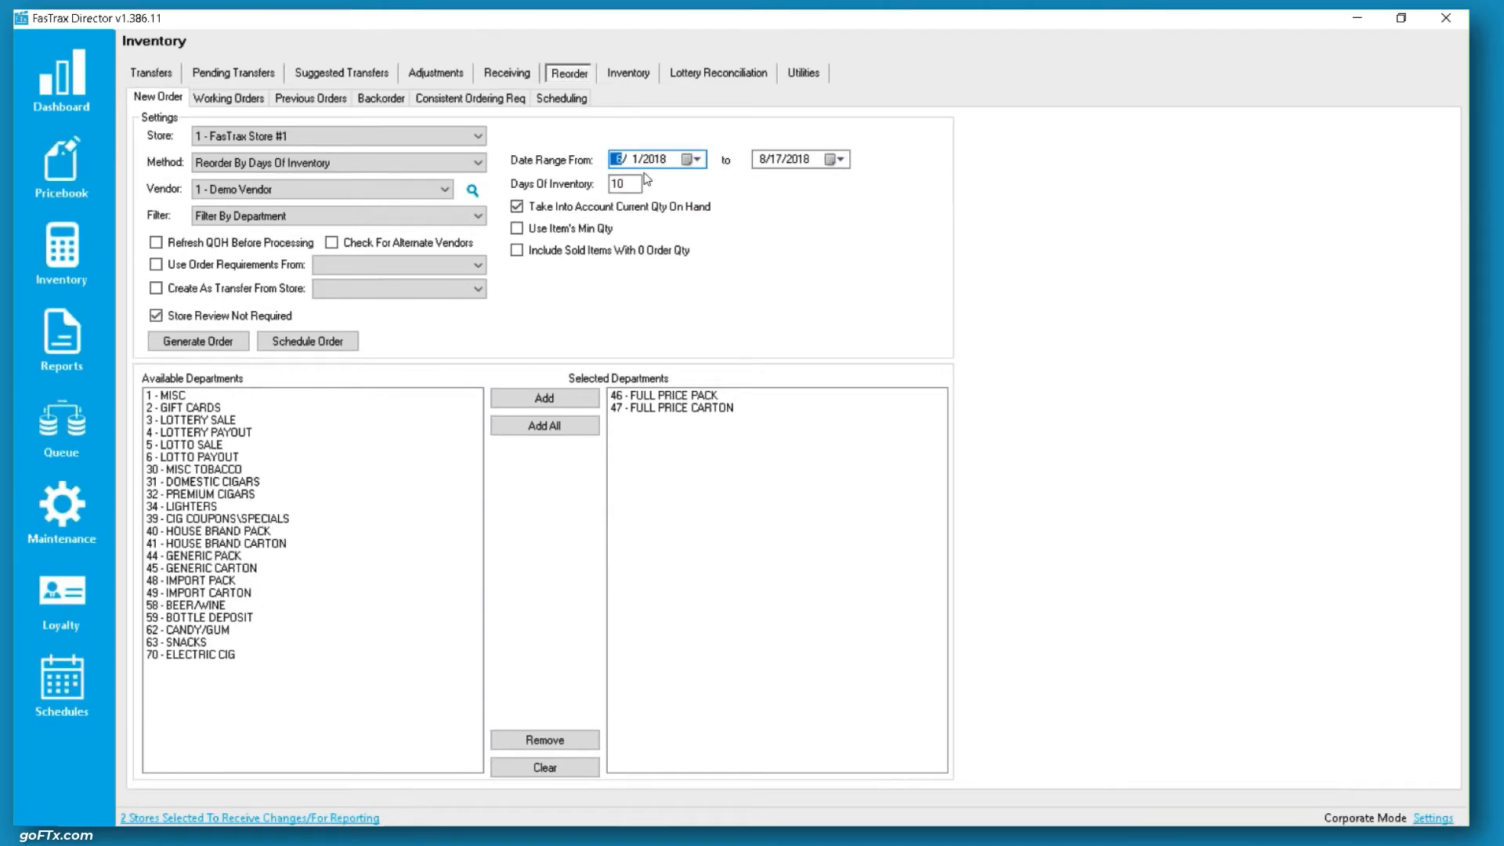
left_click(666, 408)
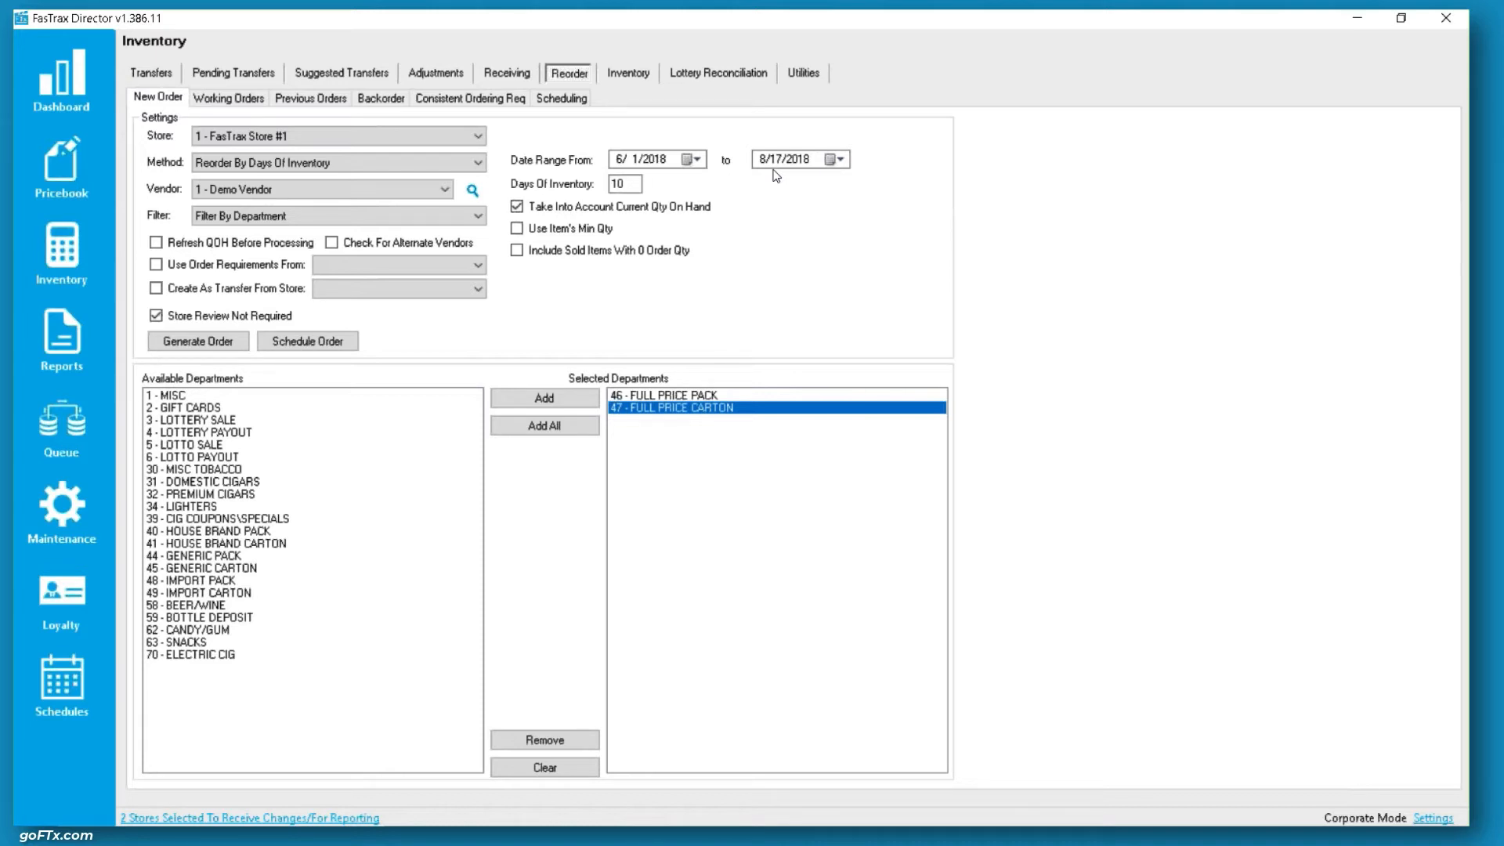
Step: Review the Days Of Inventory options and turn on Include Sold Items With 0 Order Qty
left_click_drag(628, 185, 600, 185)
left_click(620, 208)
left_click(621, 214)
double_click(619, 184)
left_click(585, 231)
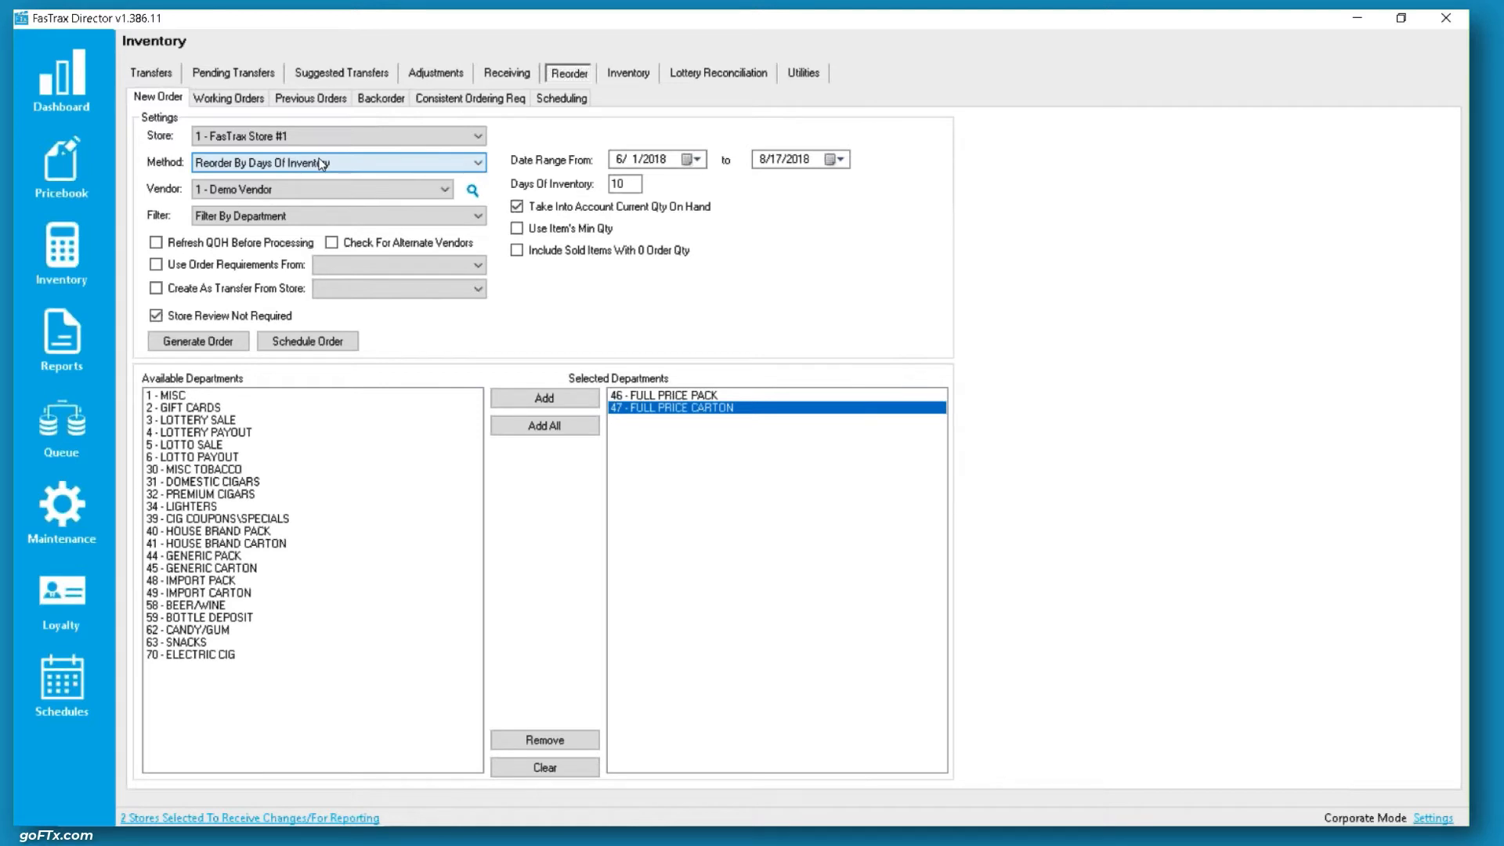
left_click(664, 252)
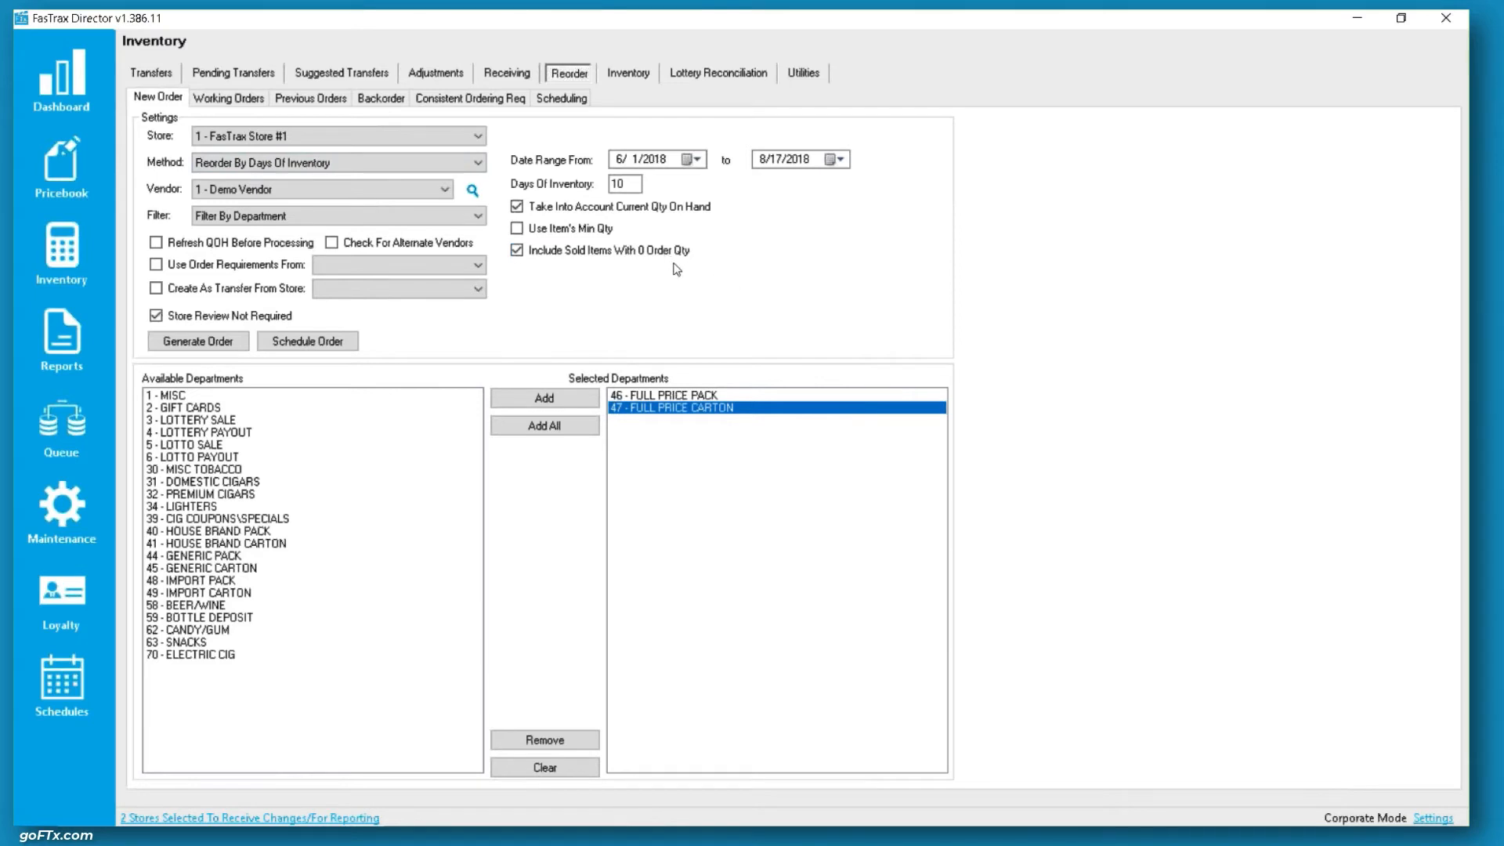
Step: Change the order method to Reorder Using Hybrid Days / Replenishment and set New Item Days to 30
left_click(419, 162)
left_click(388, 241)
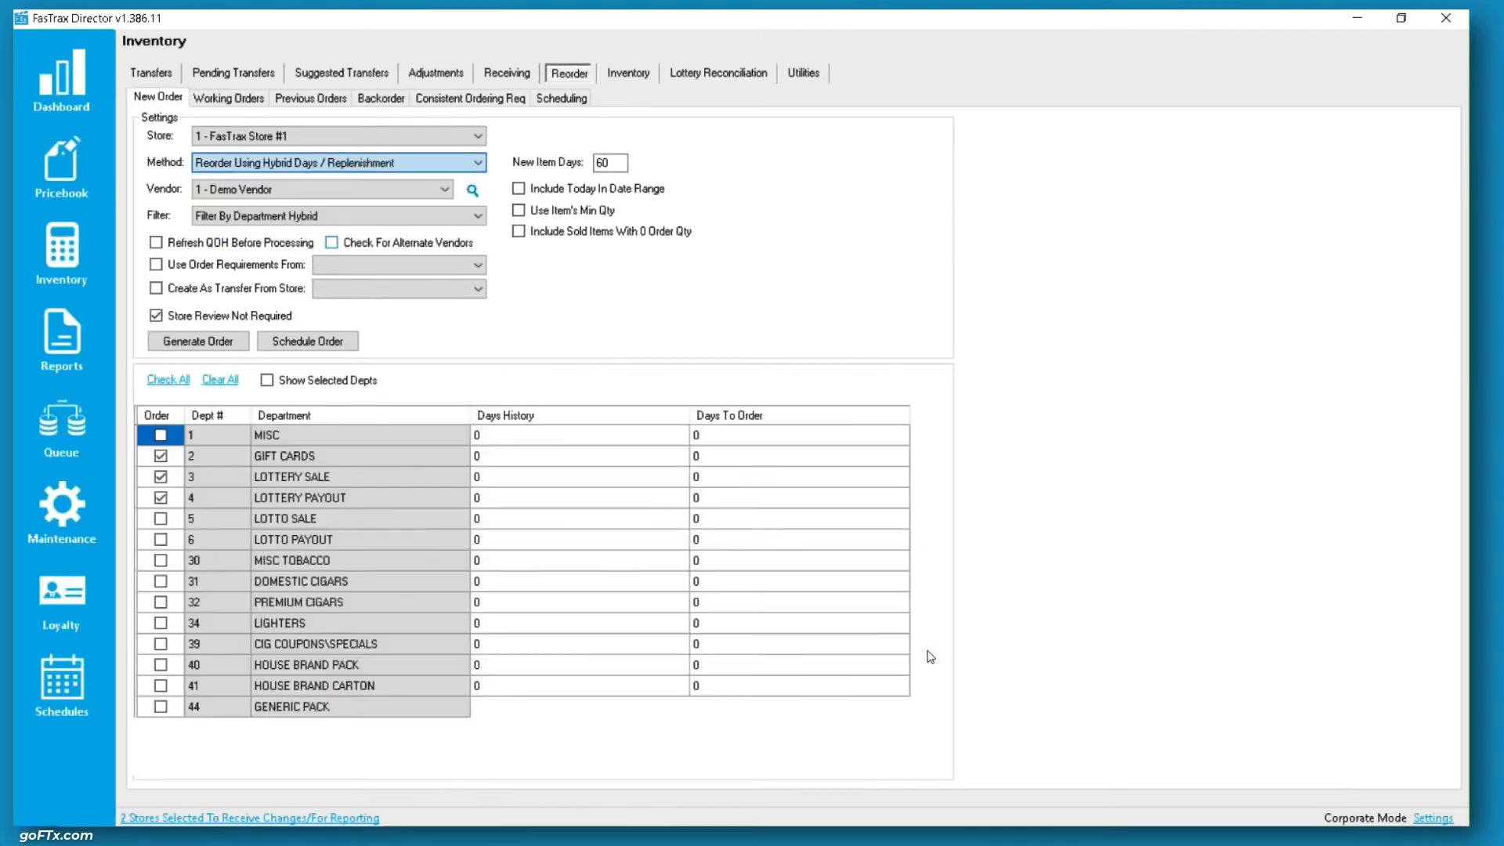
double_click(603, 162)
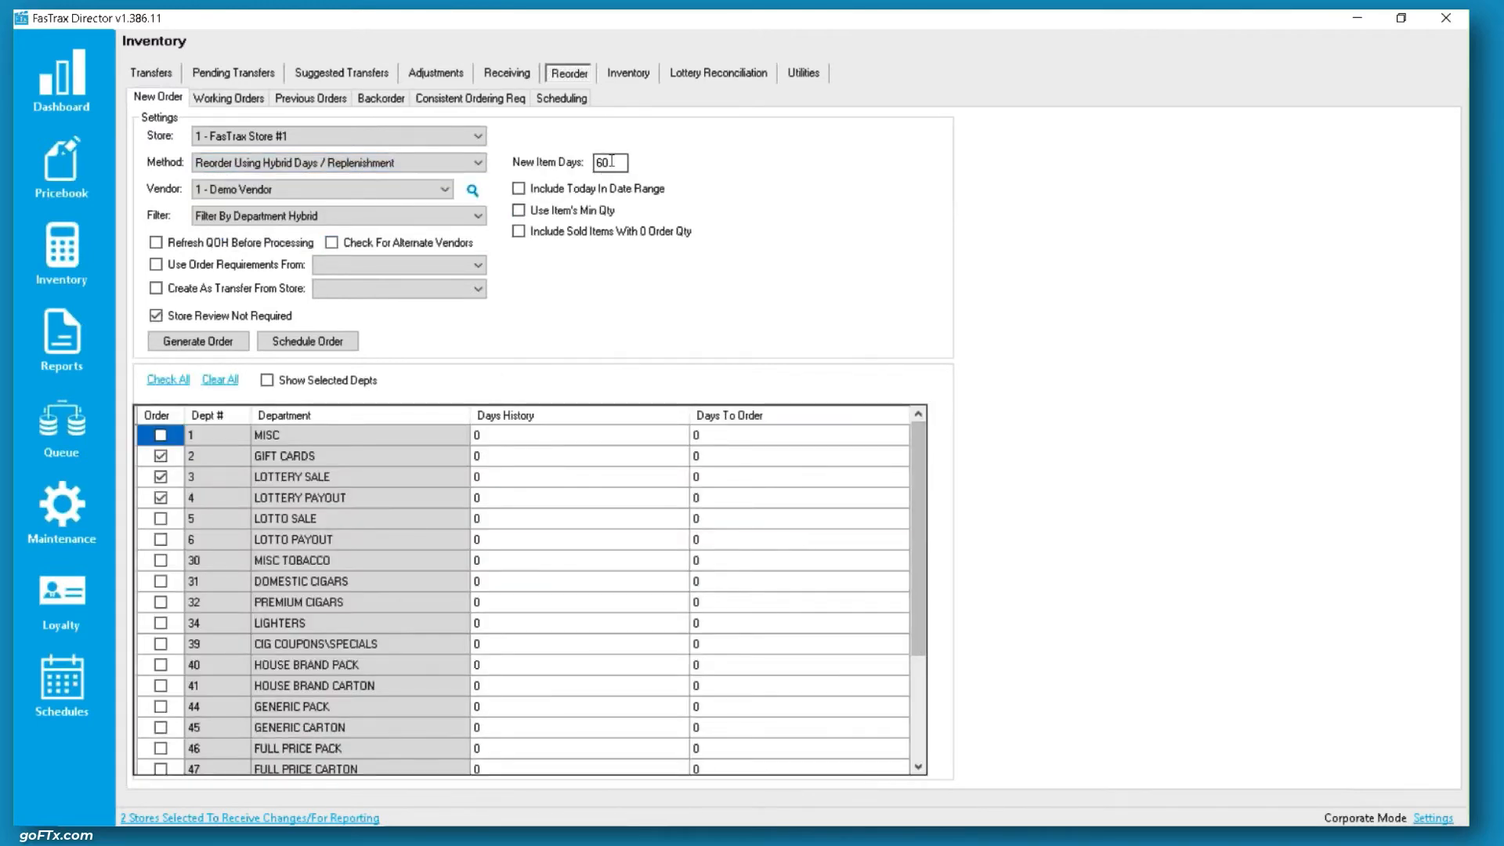
left_click(614, 164)
left_click_drag(614, 165, 592, 165)
type("320")
key("BackSpace")
key("BackSpace")
type("0")
Step: For the LOTTERY SALE department, set Days History to 62 and Days To Order to 10
left_click(345, 455)
left_click(323, 477)
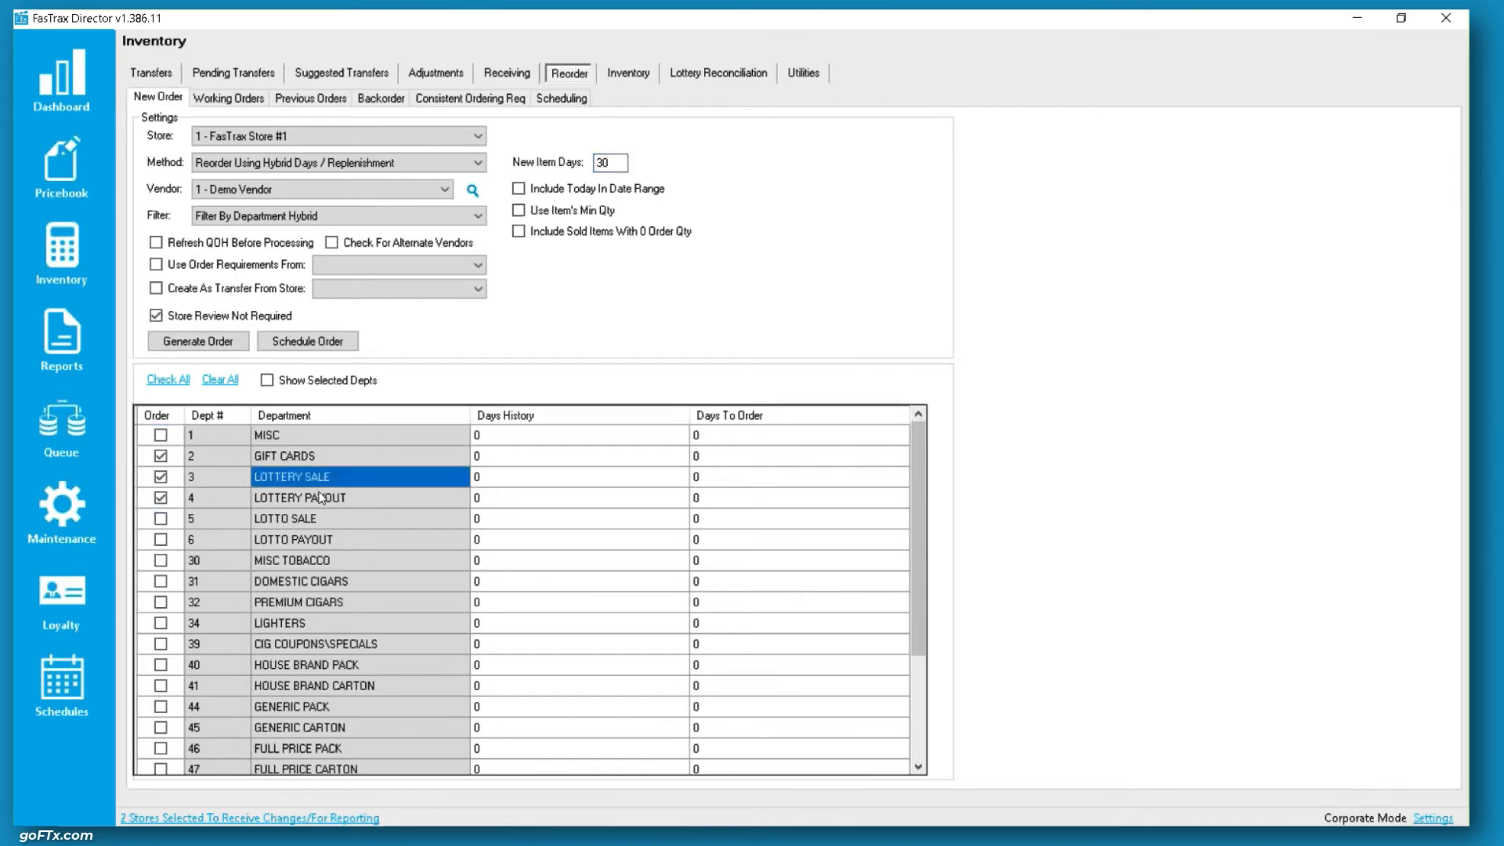
left_click(486, 477)
type("62")
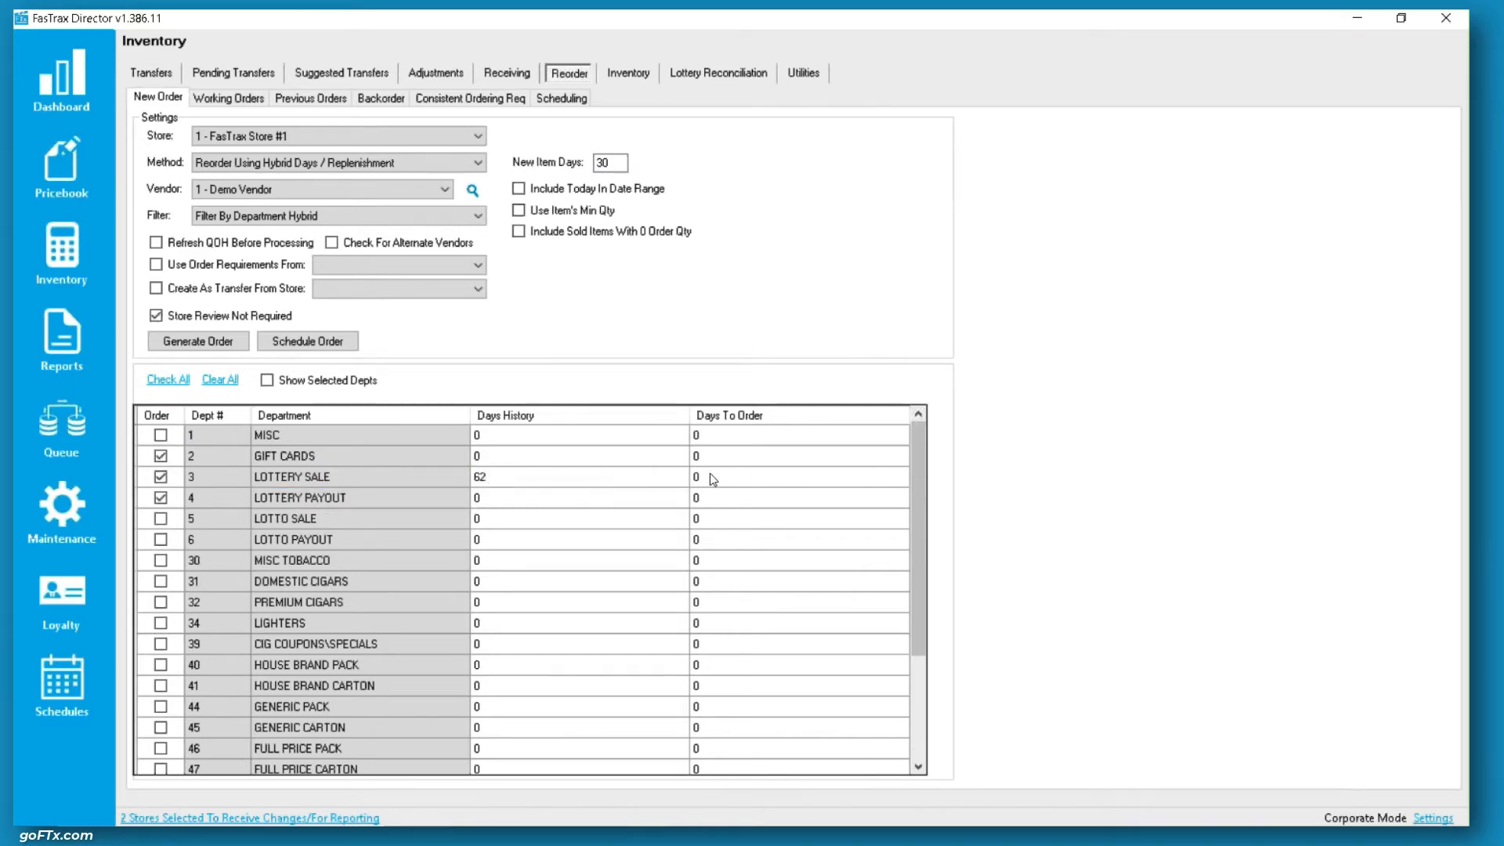
type("10")
Step: Try the Use Item's Min Qty, Include Sold Items With 0 Order Qty and Include Today In Date Range options, and turn them off
left_click(569, 213)
left_click(552, 229)
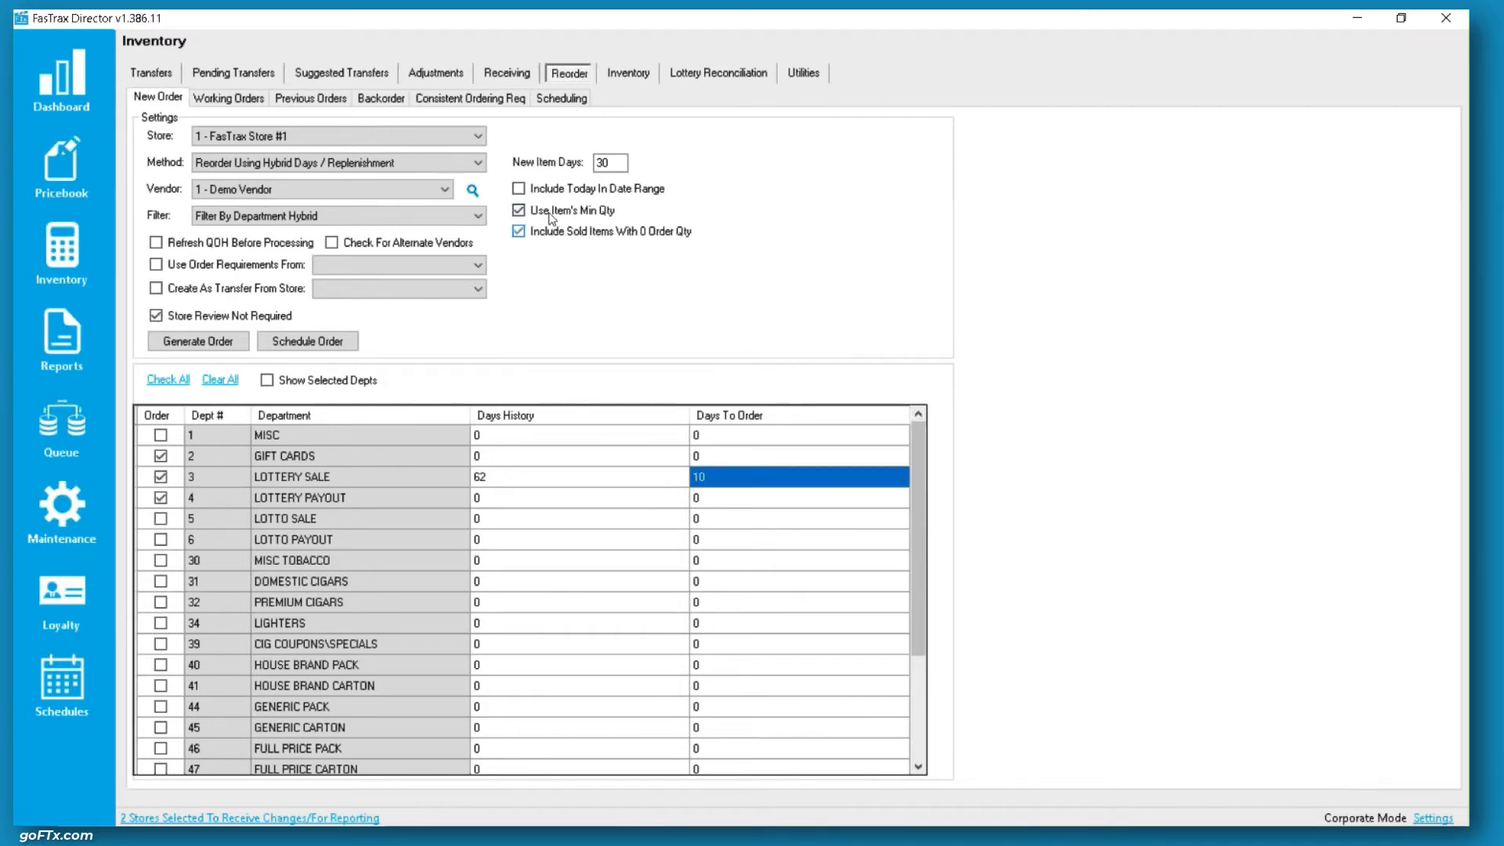
left_click(549, 213)
left_click(529, 228)
left_click(622, 190)
left_click(498, 479)
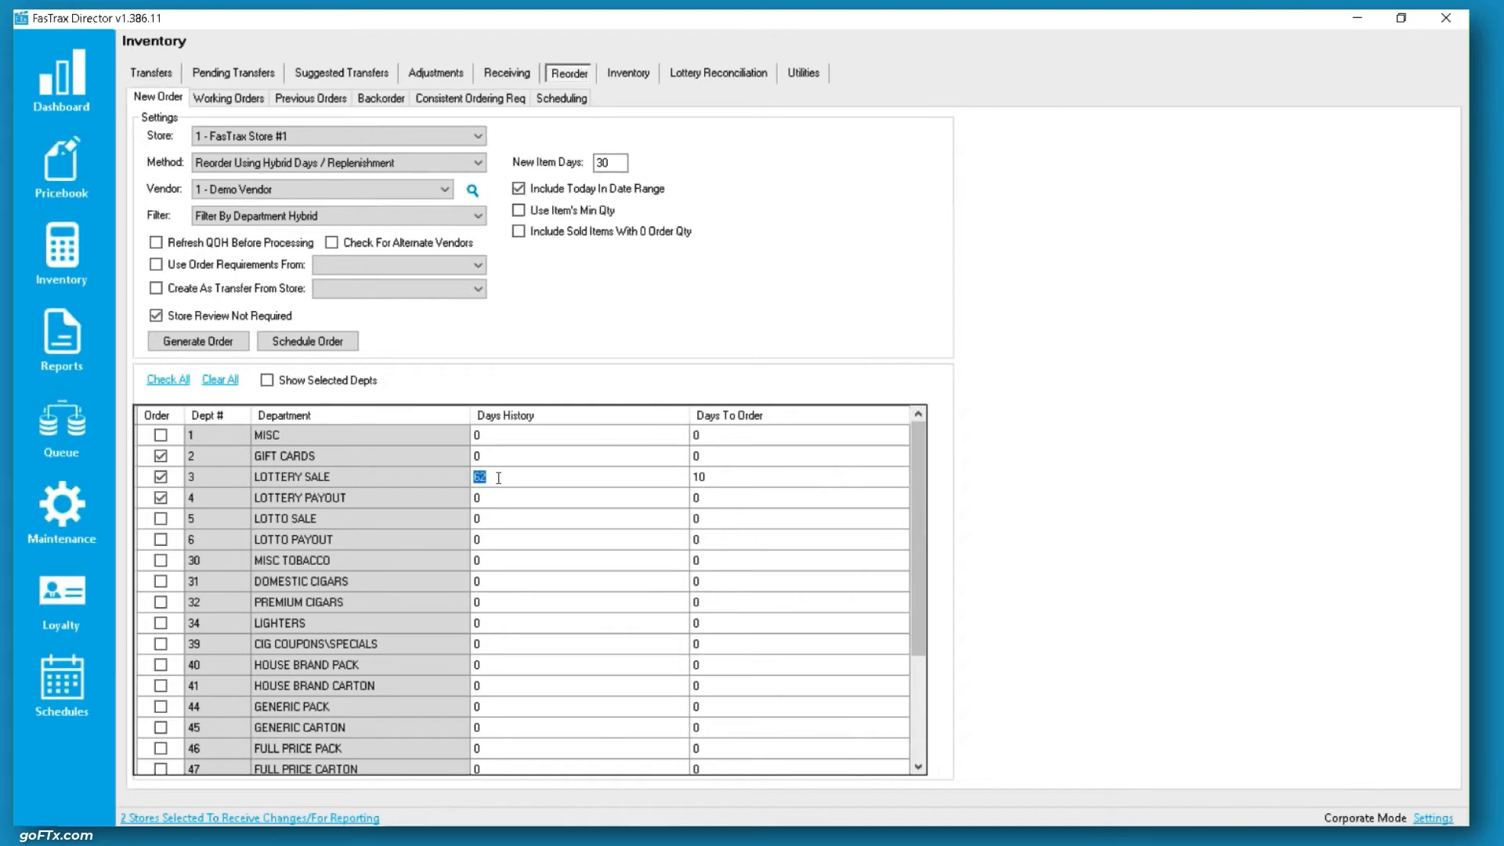
left_click(571, 189)
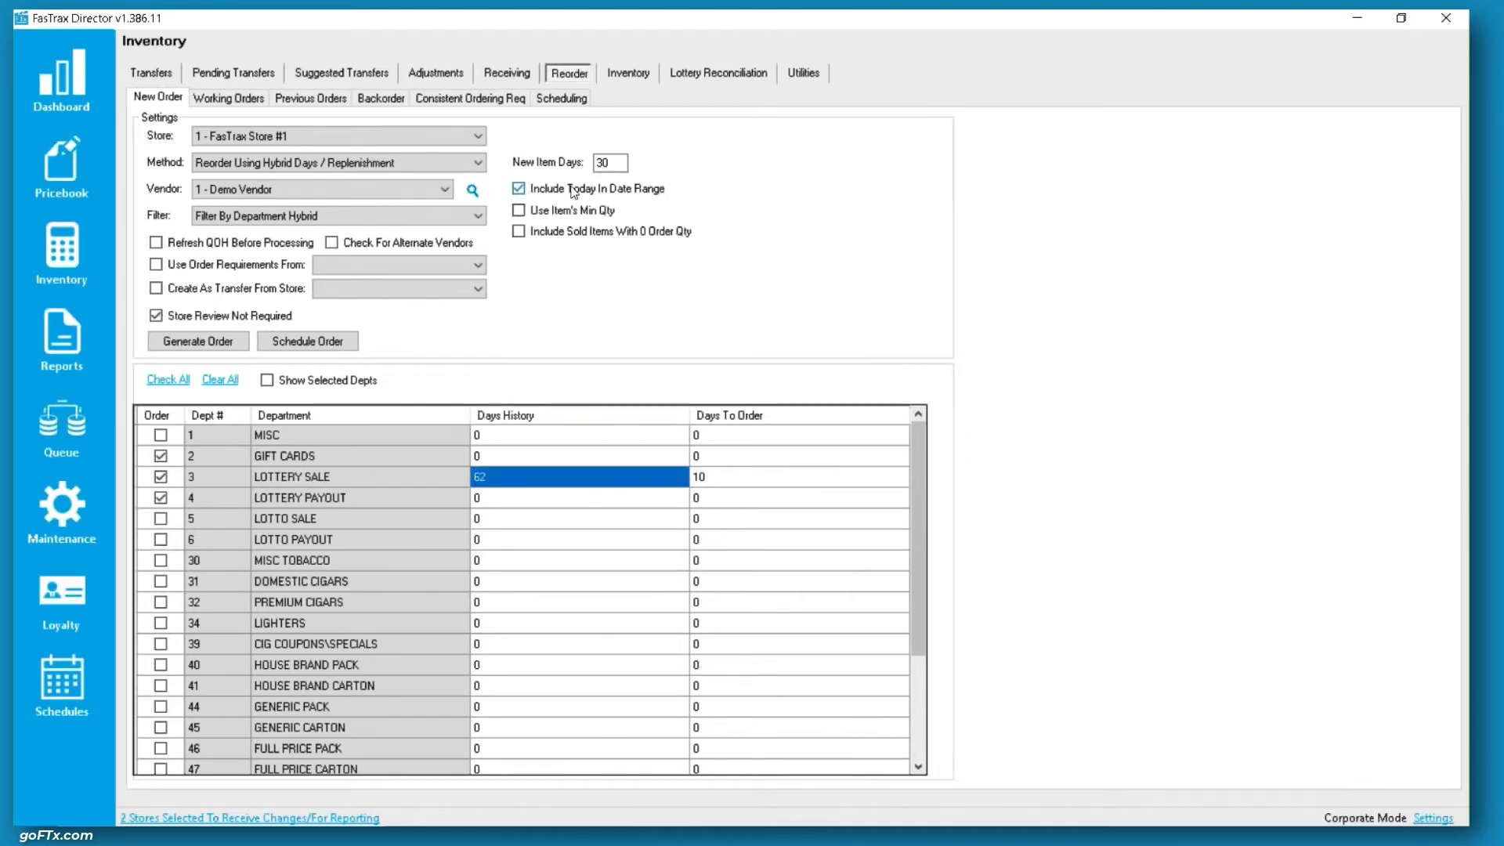
left_click(573, 190)
left_click(294, 165)
left_click(282, 242)
Step: Look at the store updates for FasTrax Store #2 in the other Director window and return to the reorder window
mouse_move(455, 824)
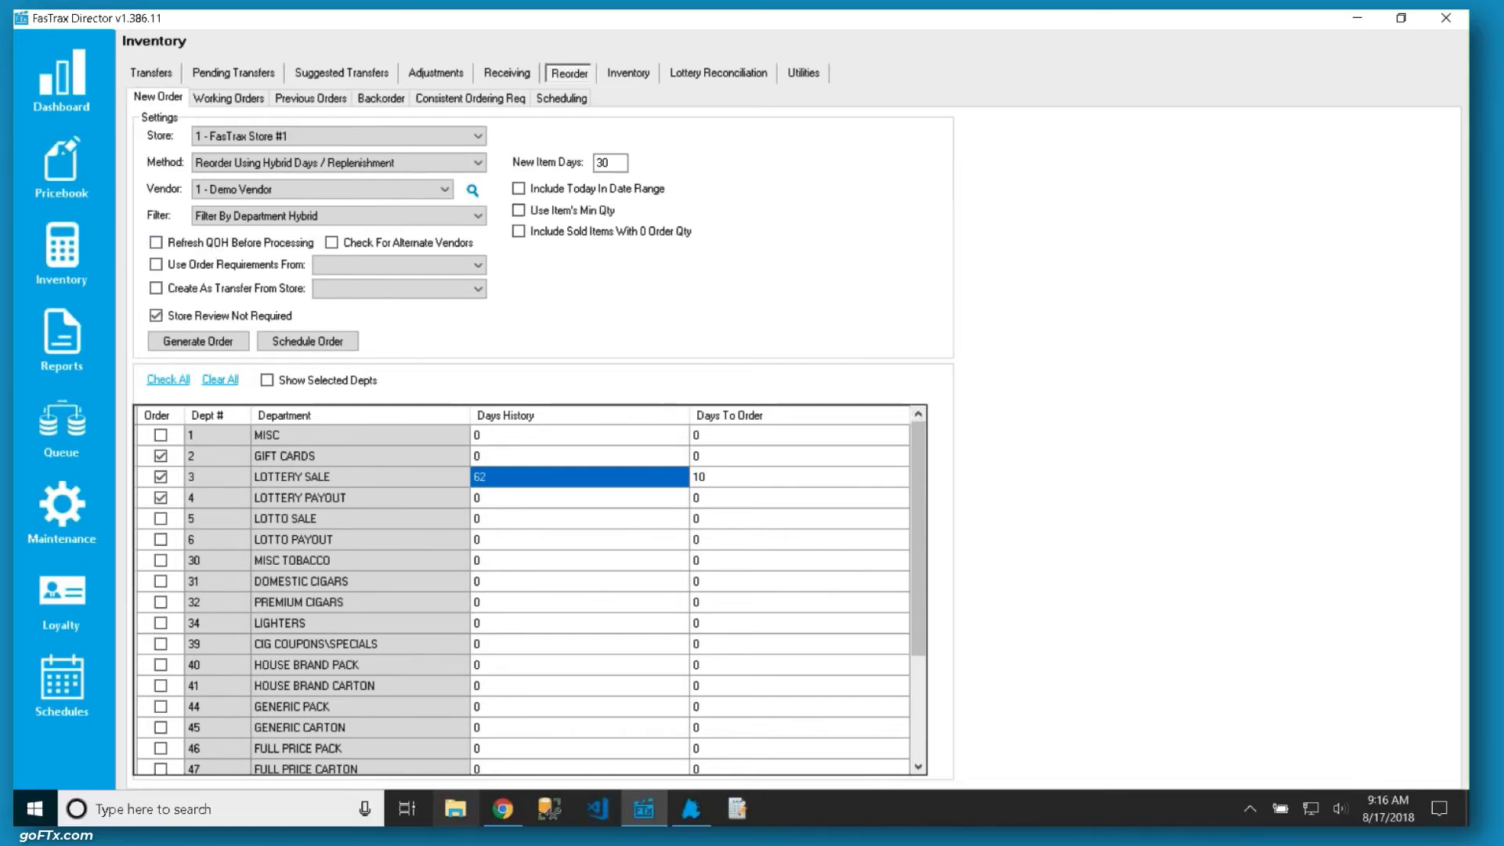
right_click(666, 810)
left_click(613, 702)
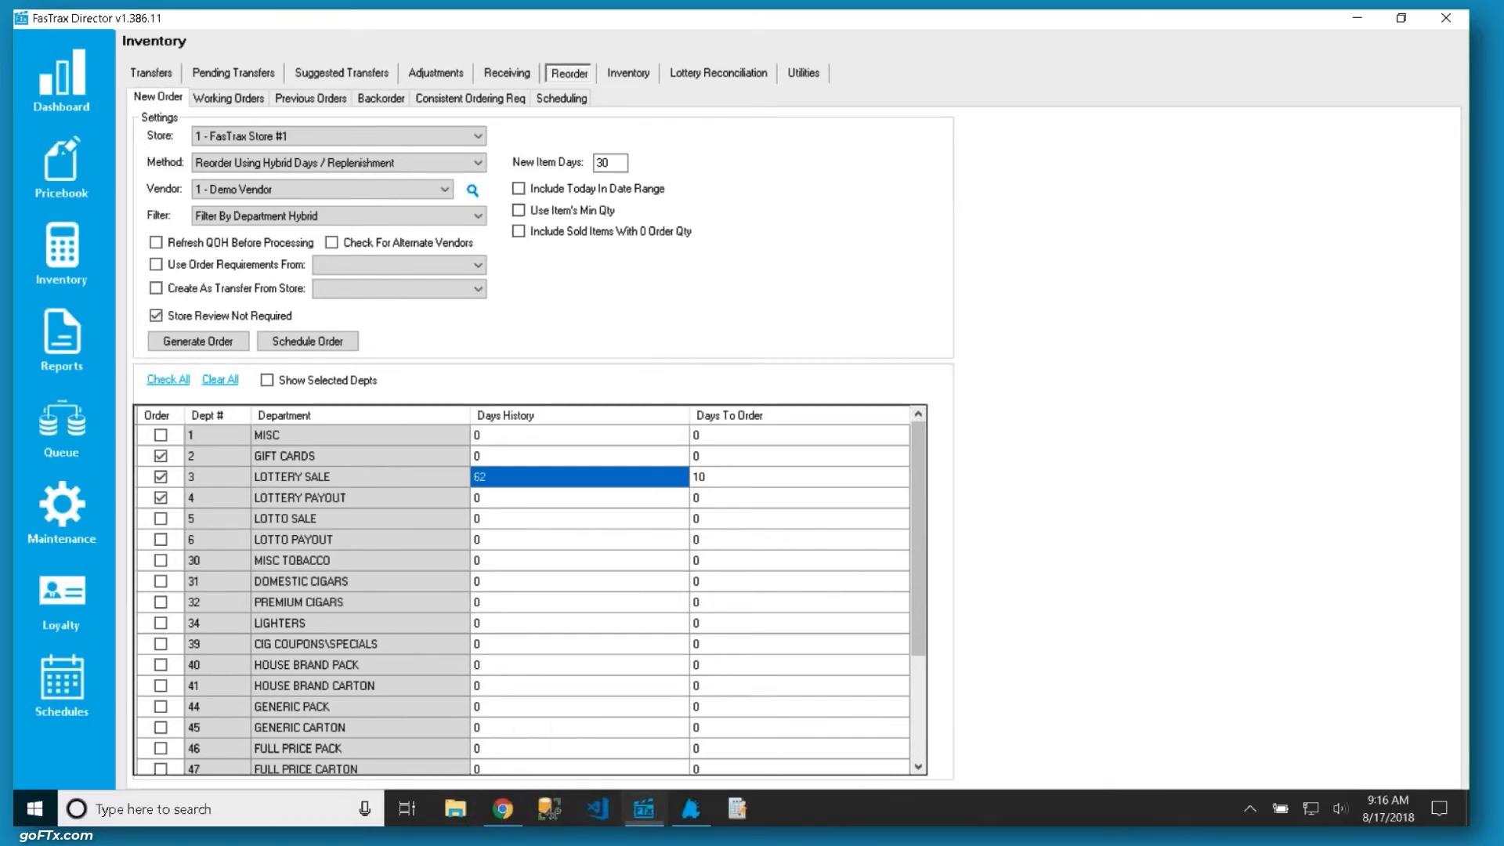
key("Return")
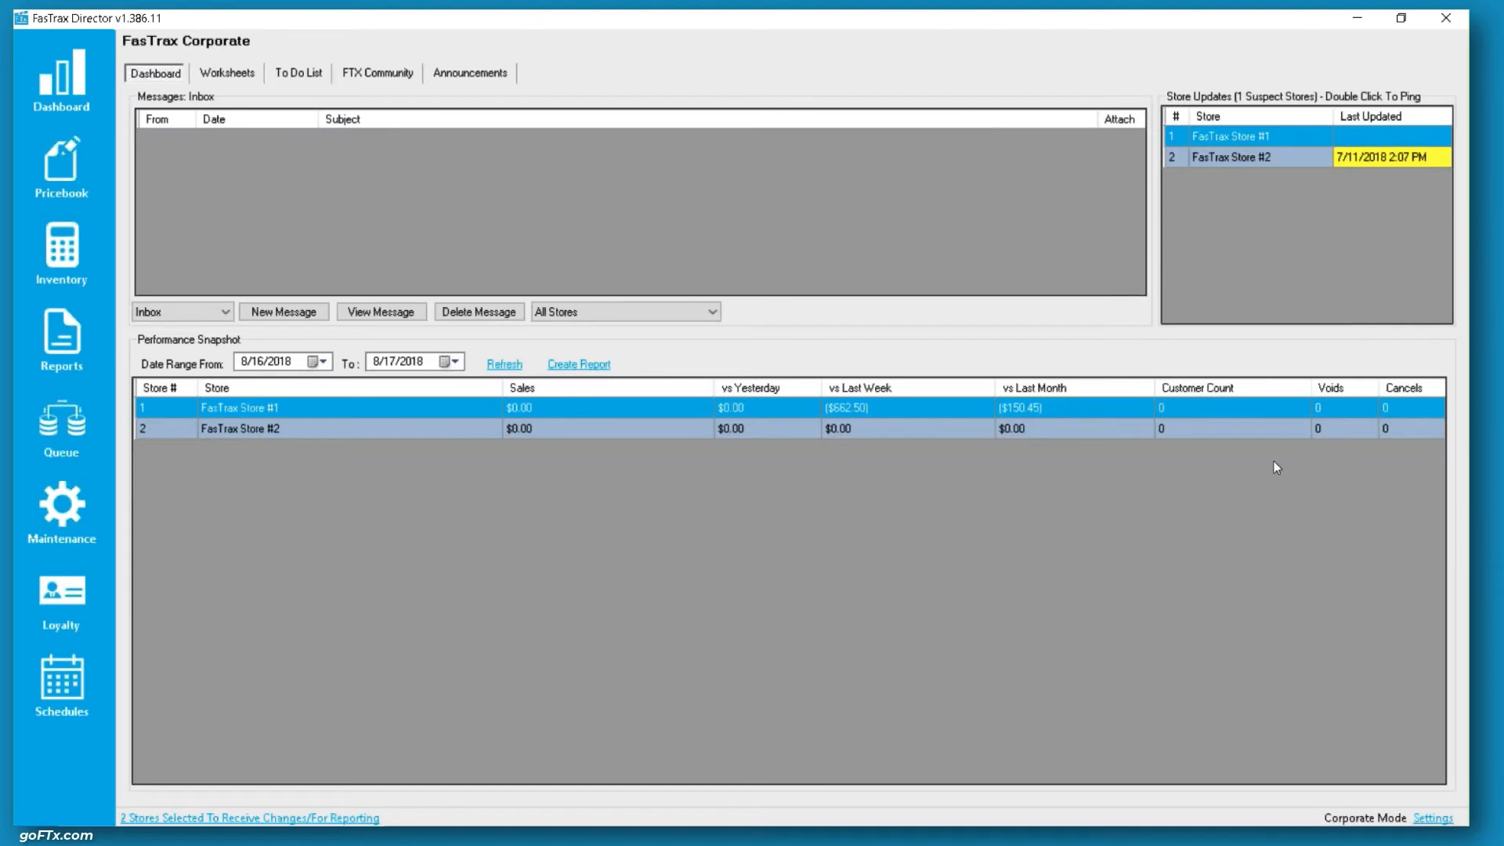
left_click(1318, 161)
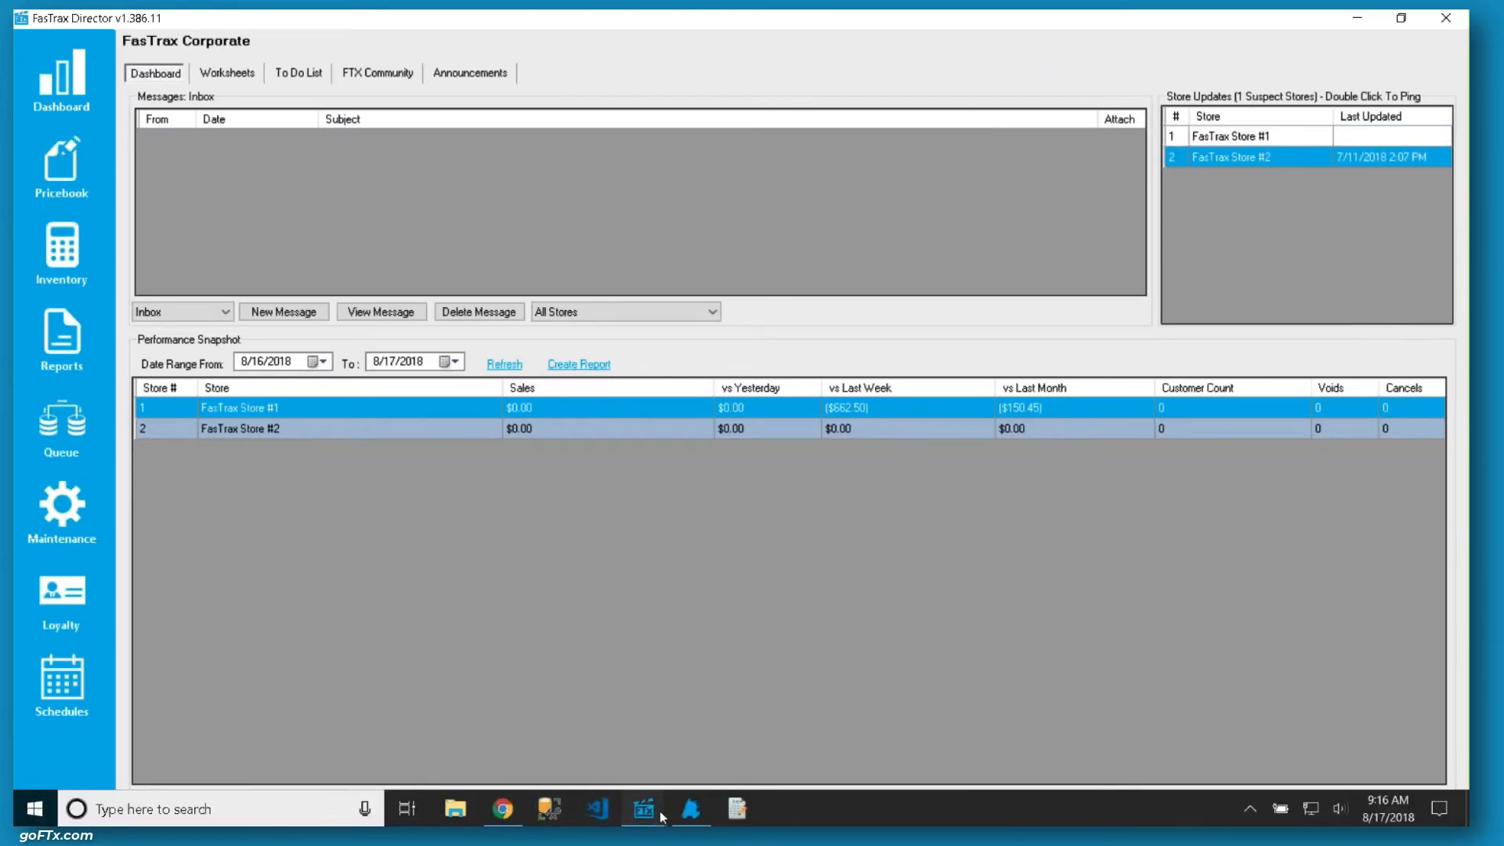
mouse_move(659, 810)
left_click(560, 744)
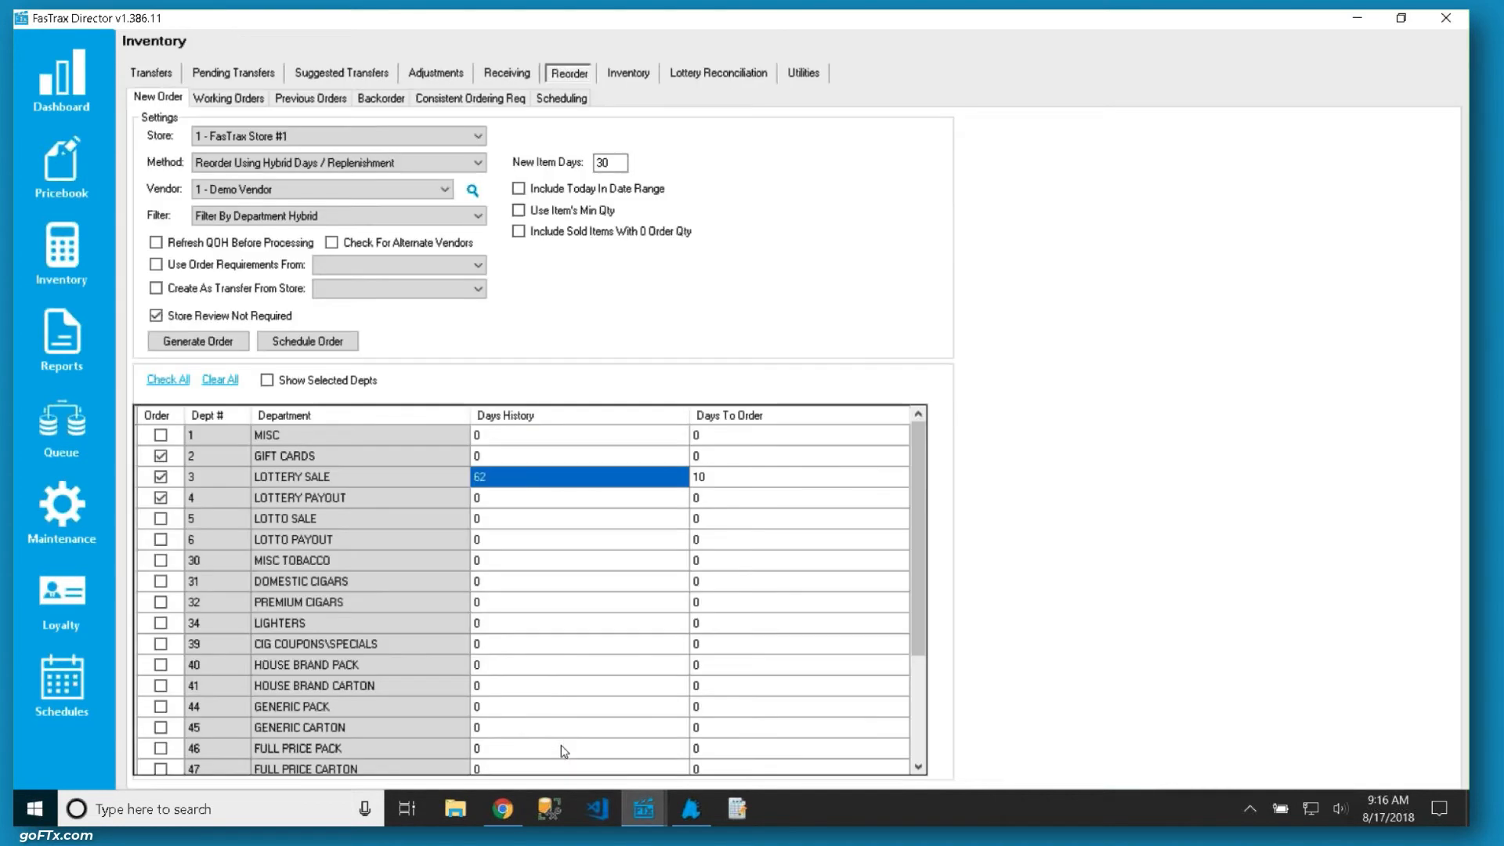
Step: Turn on Use Order Requirements From, view the Consistent Ordering Req settings, and return to the new order
left_click(225, 249)
left_click(258, 243)
left_click(459, 100)
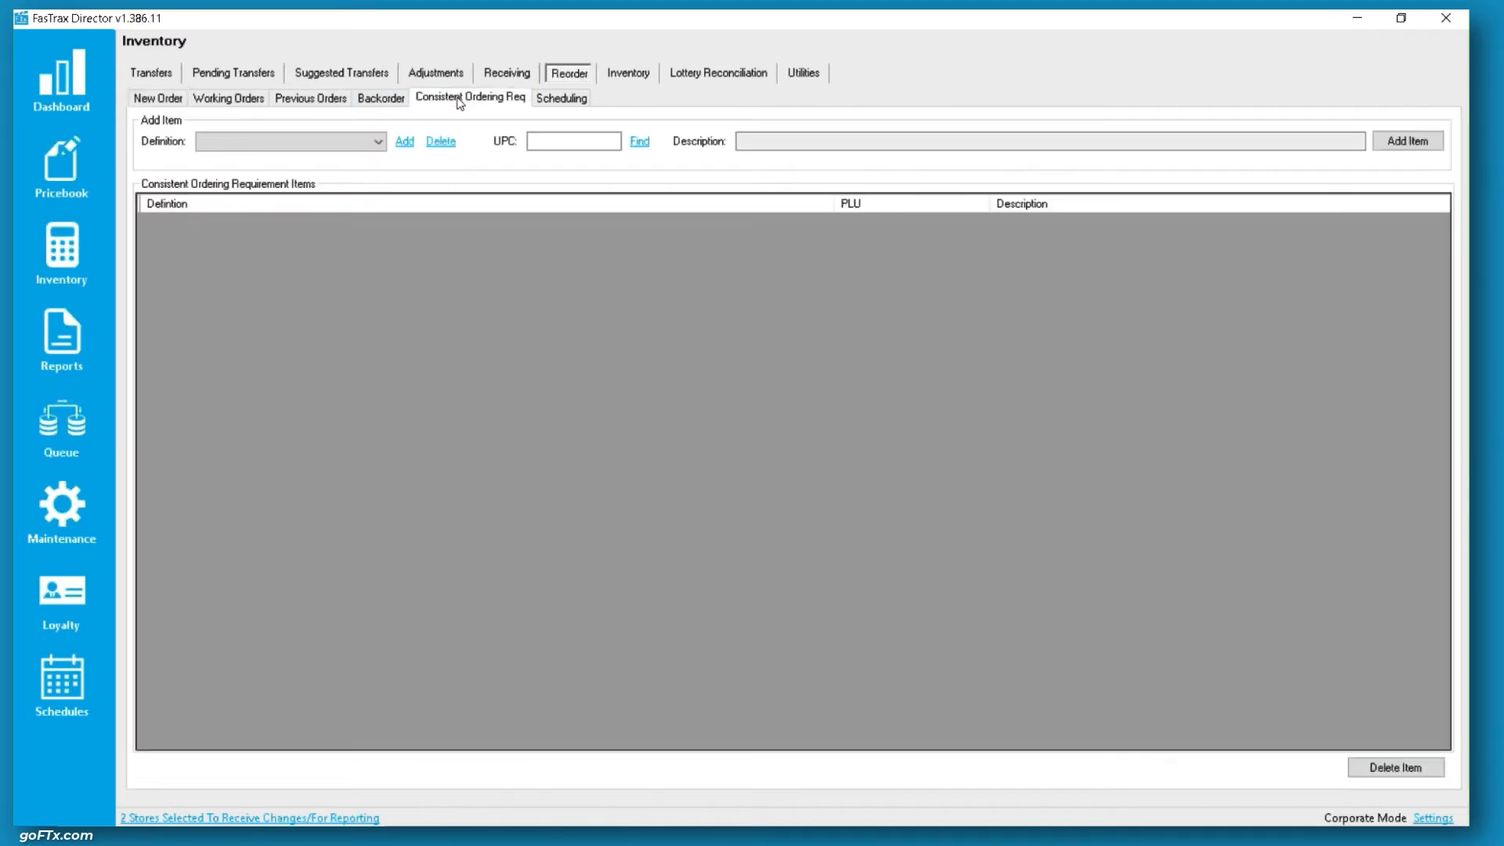
left_click(153, 104)
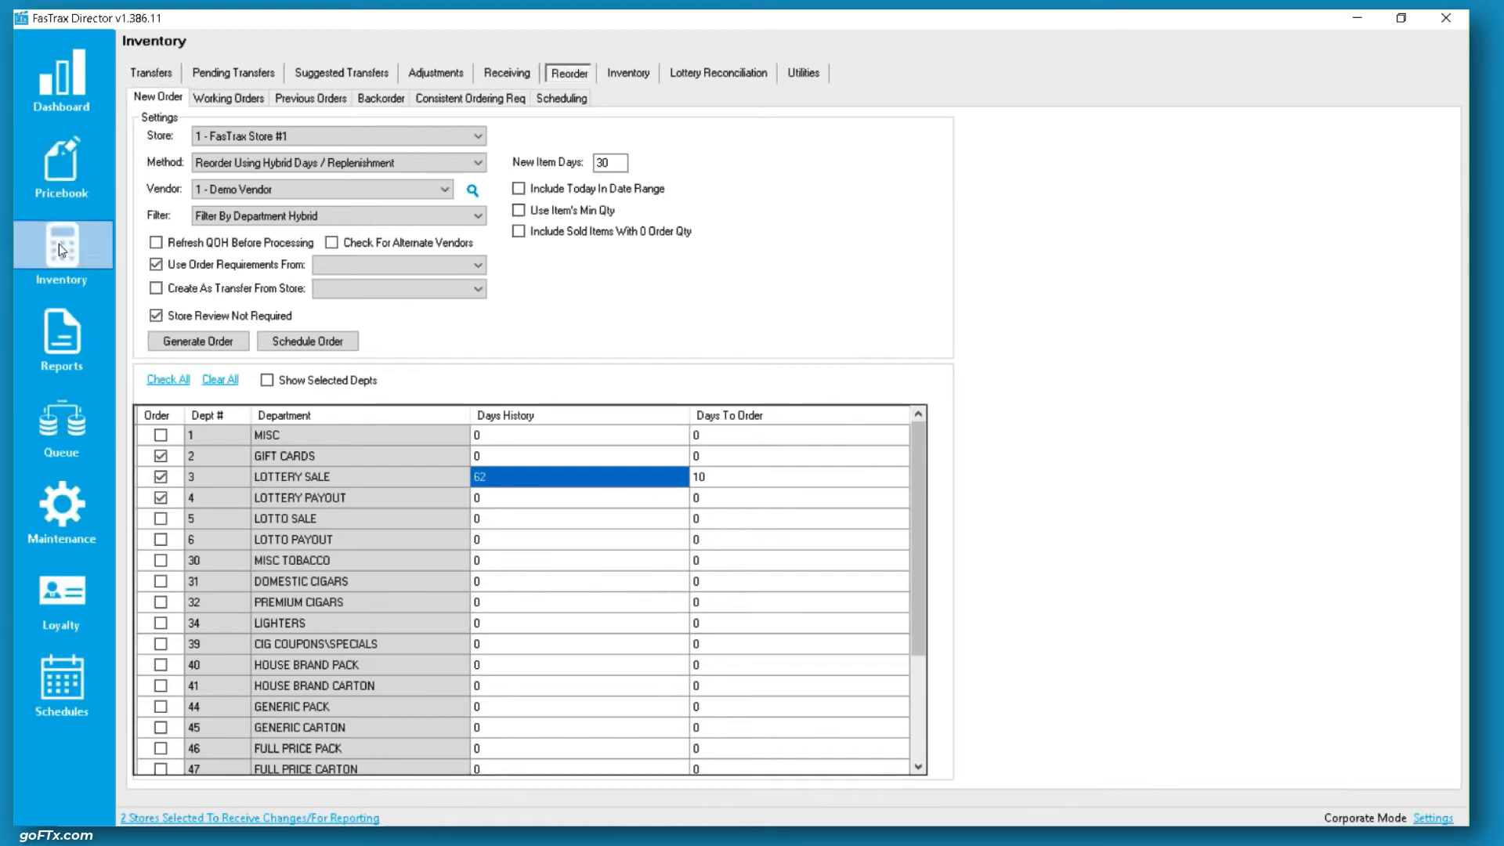
Step: Turn off Use Order Requirements From and set the order method to Reorder By Items Sold (Replenishment)
left_click(212, 267)
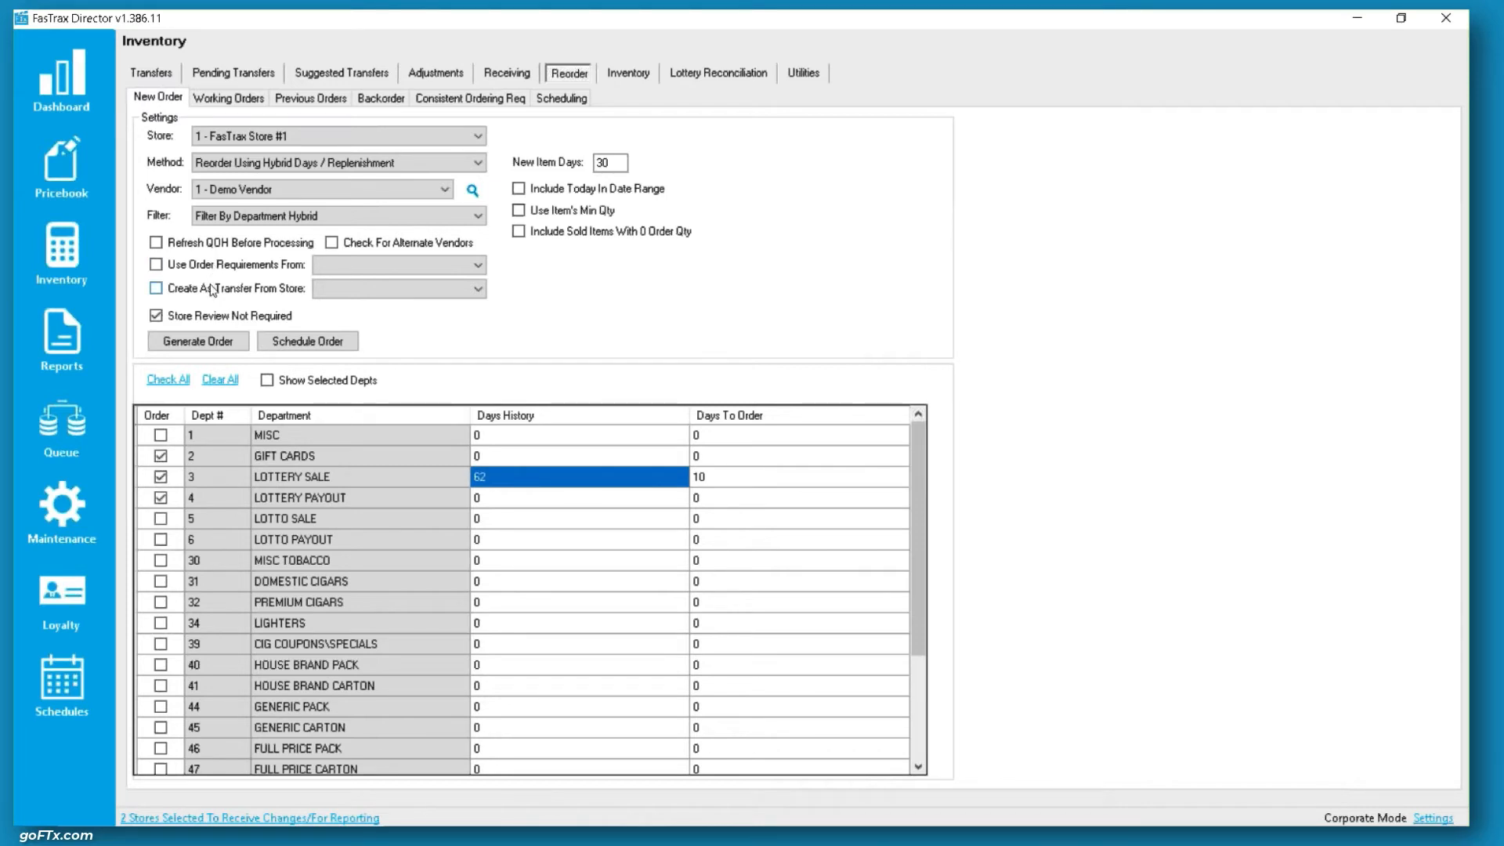
left_click(357, 161)
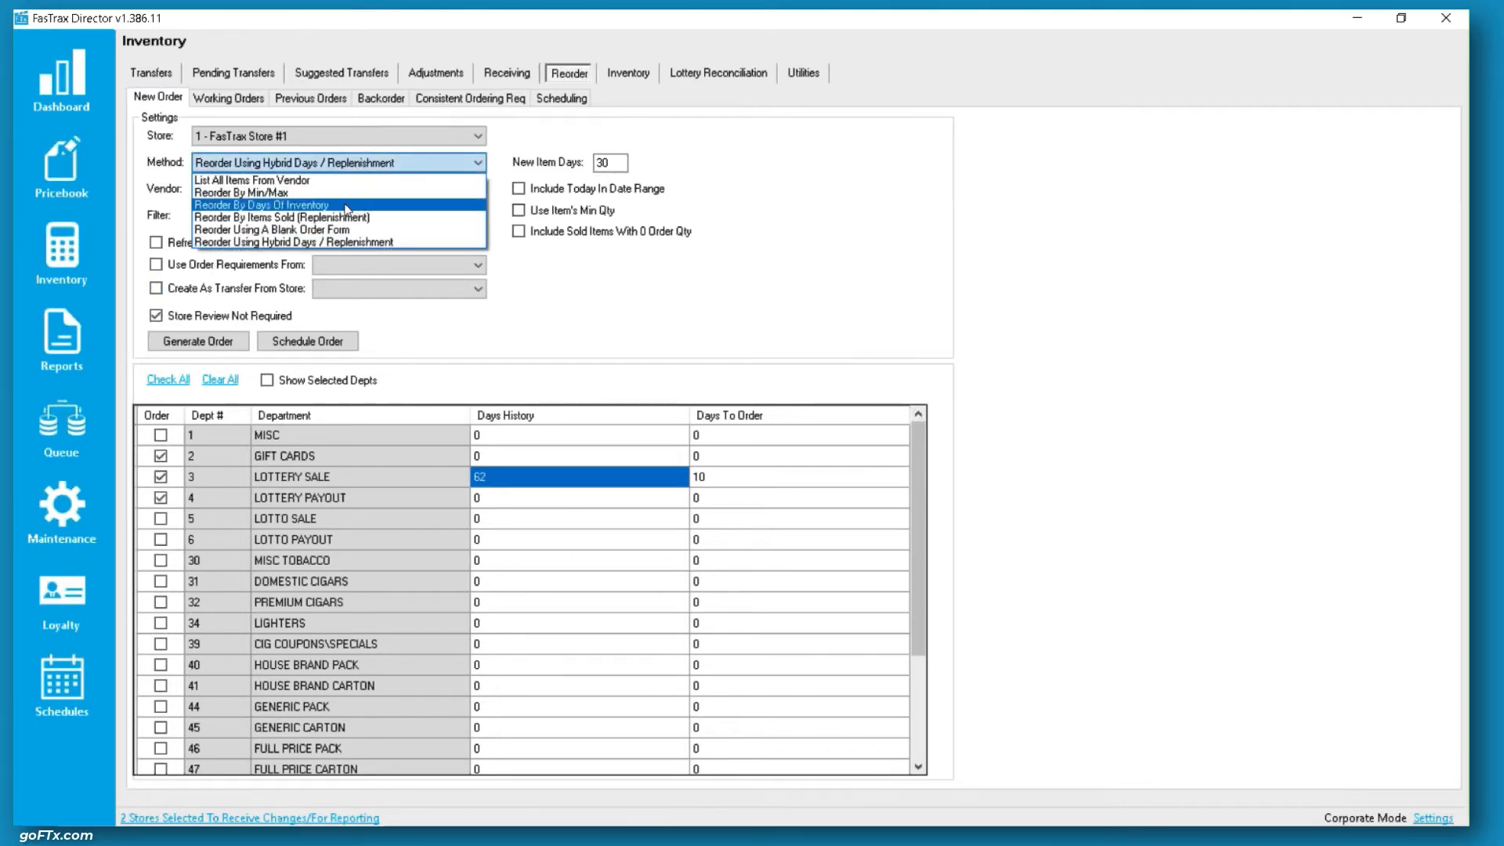
left_click(361, 218)
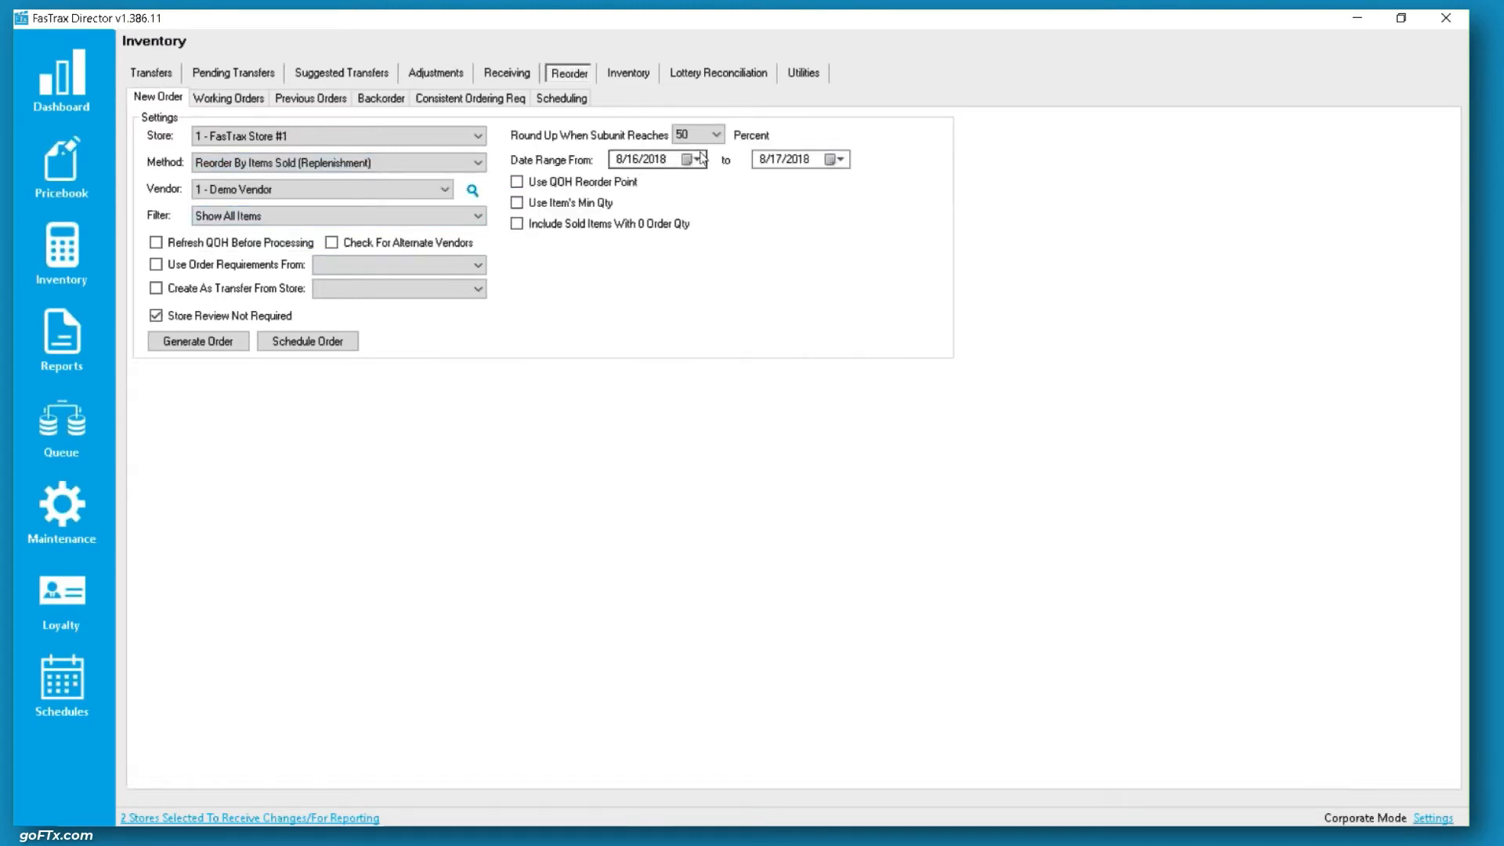
Step: Turn on Create As Transfer From Store and choose 2 - FasTrax Store #2 as the source store
left_click(245, 289)
left_click(336, 289)
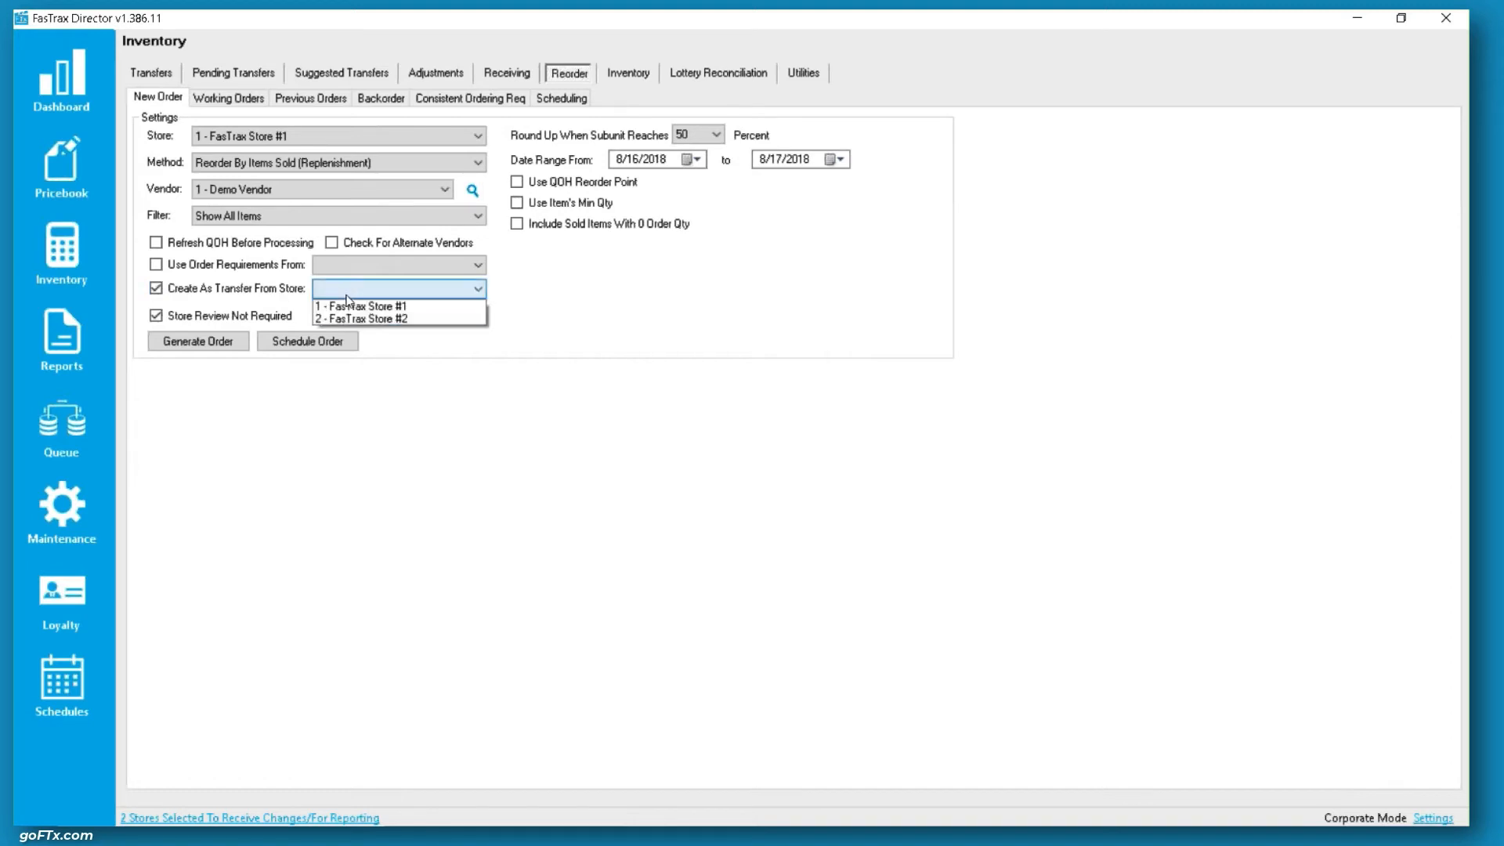
left_click(364, 321)
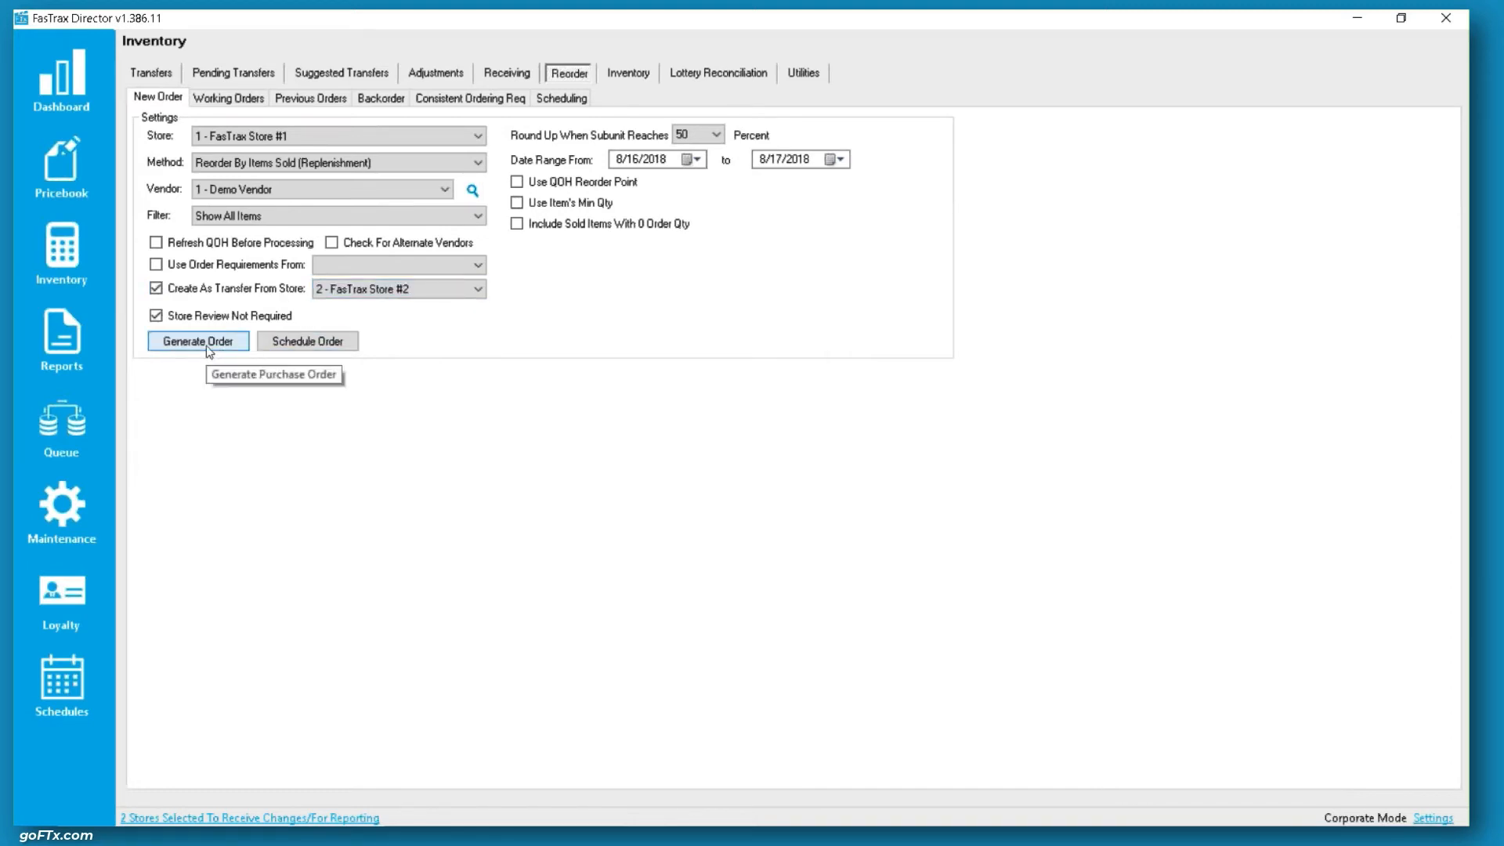
Step: Filter the order by department and select departments 46 - FULL PRICE PACK and 47 - FULL PRICE CARTON
left_click(269, 218)
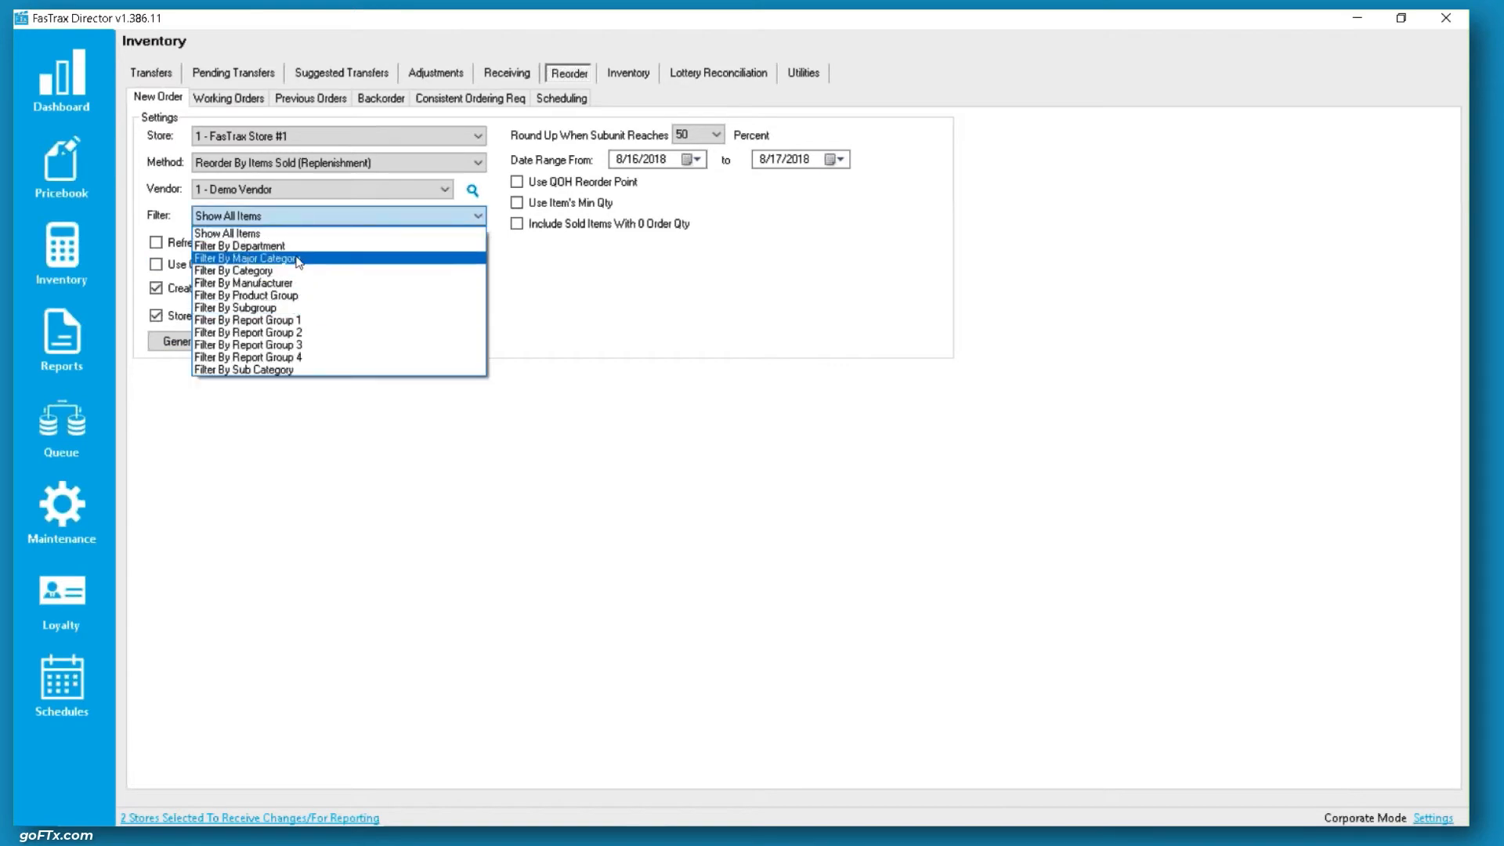
left_click(239, 245)
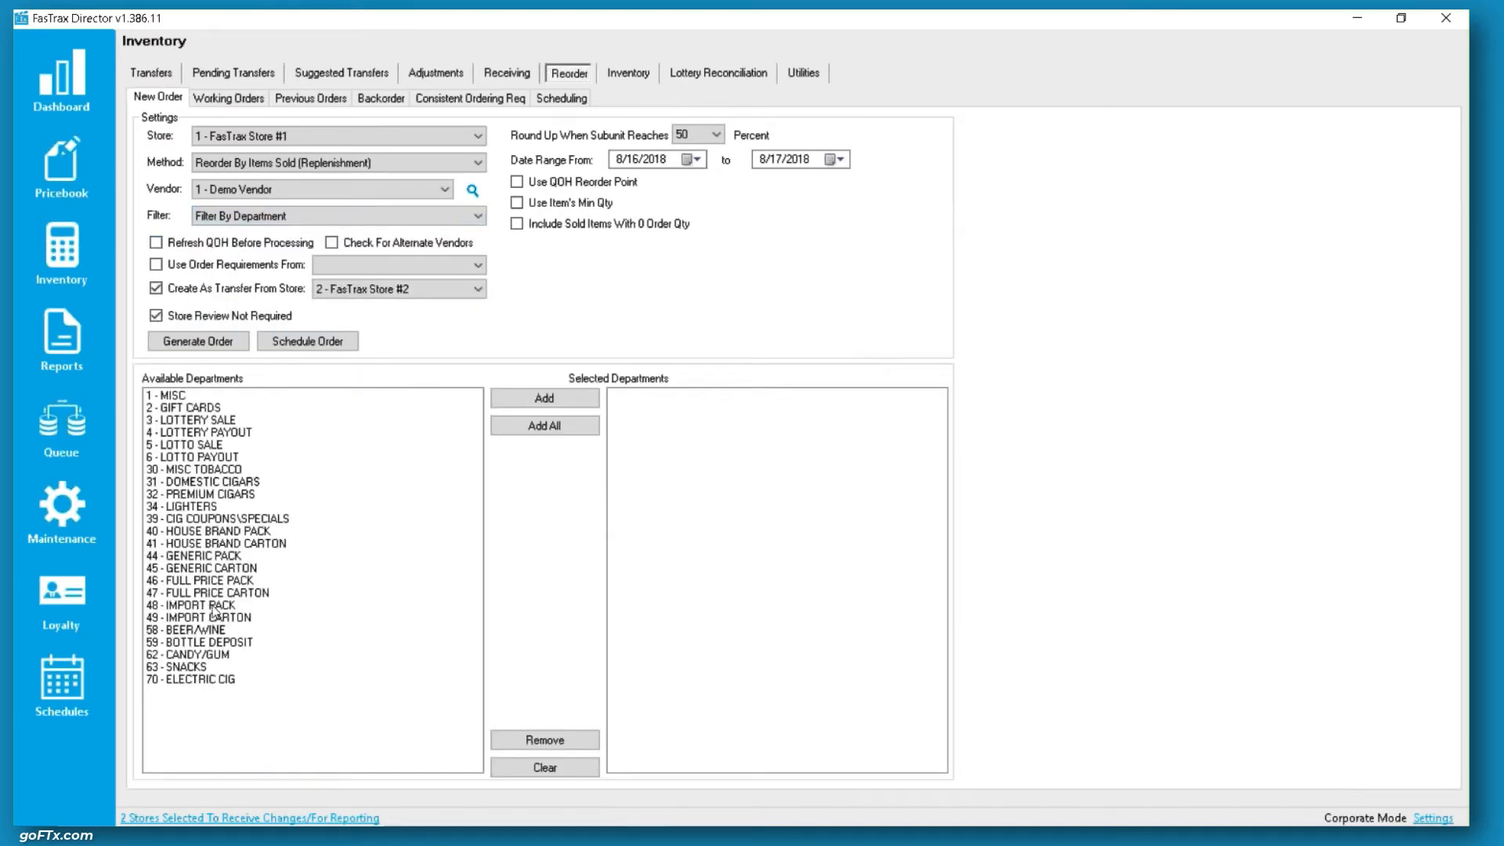
left_click(222, 605)
left_click(220, 582)
left_click(220, 593, "ctrl")
left_click(577, 397)
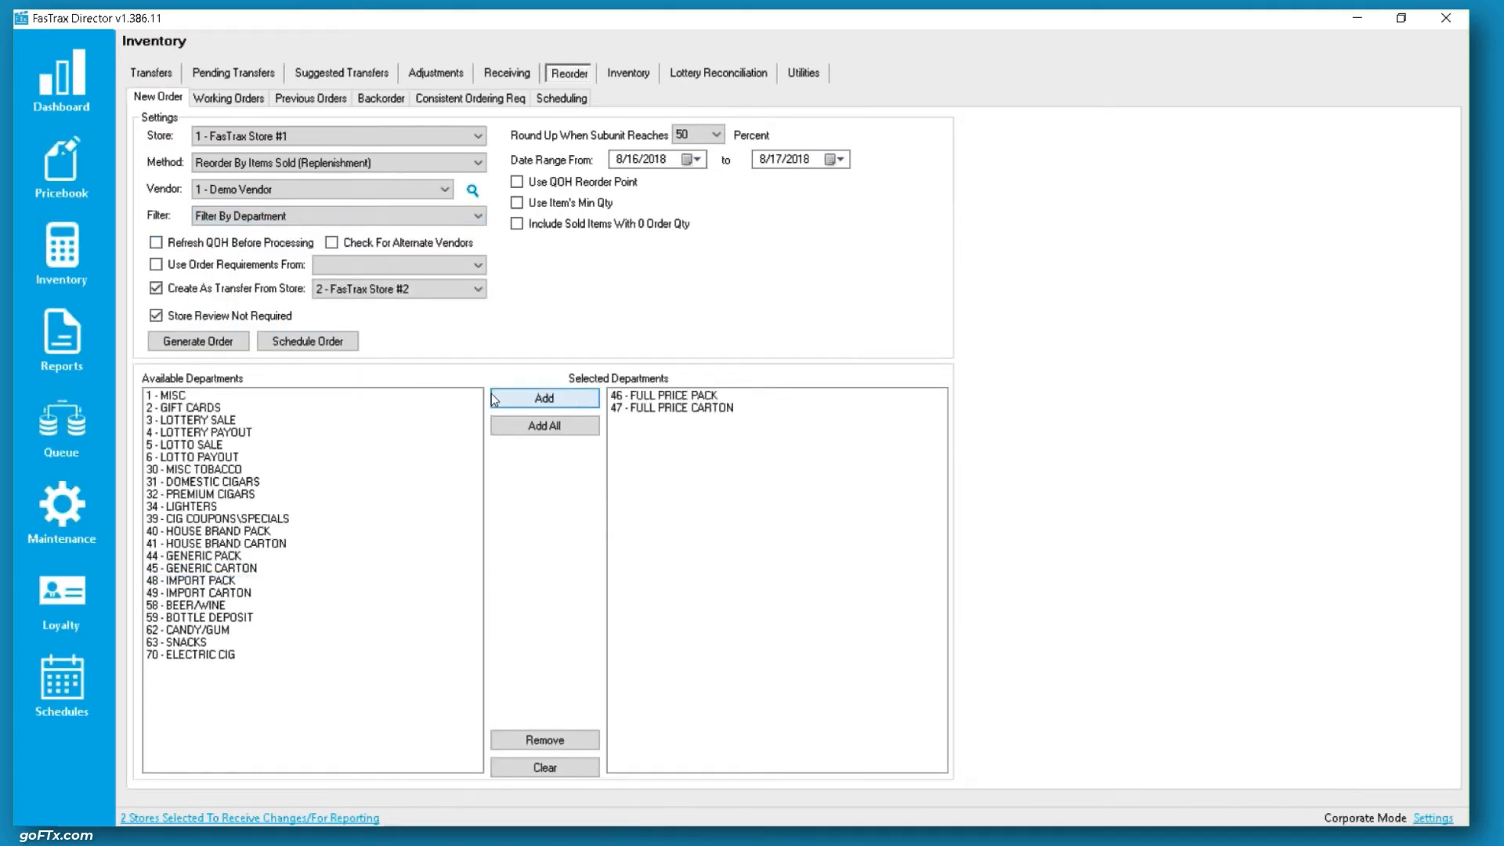
Step: Generate the order as a pending transfer, view its worksheet, and close it
left_click(198, 340)
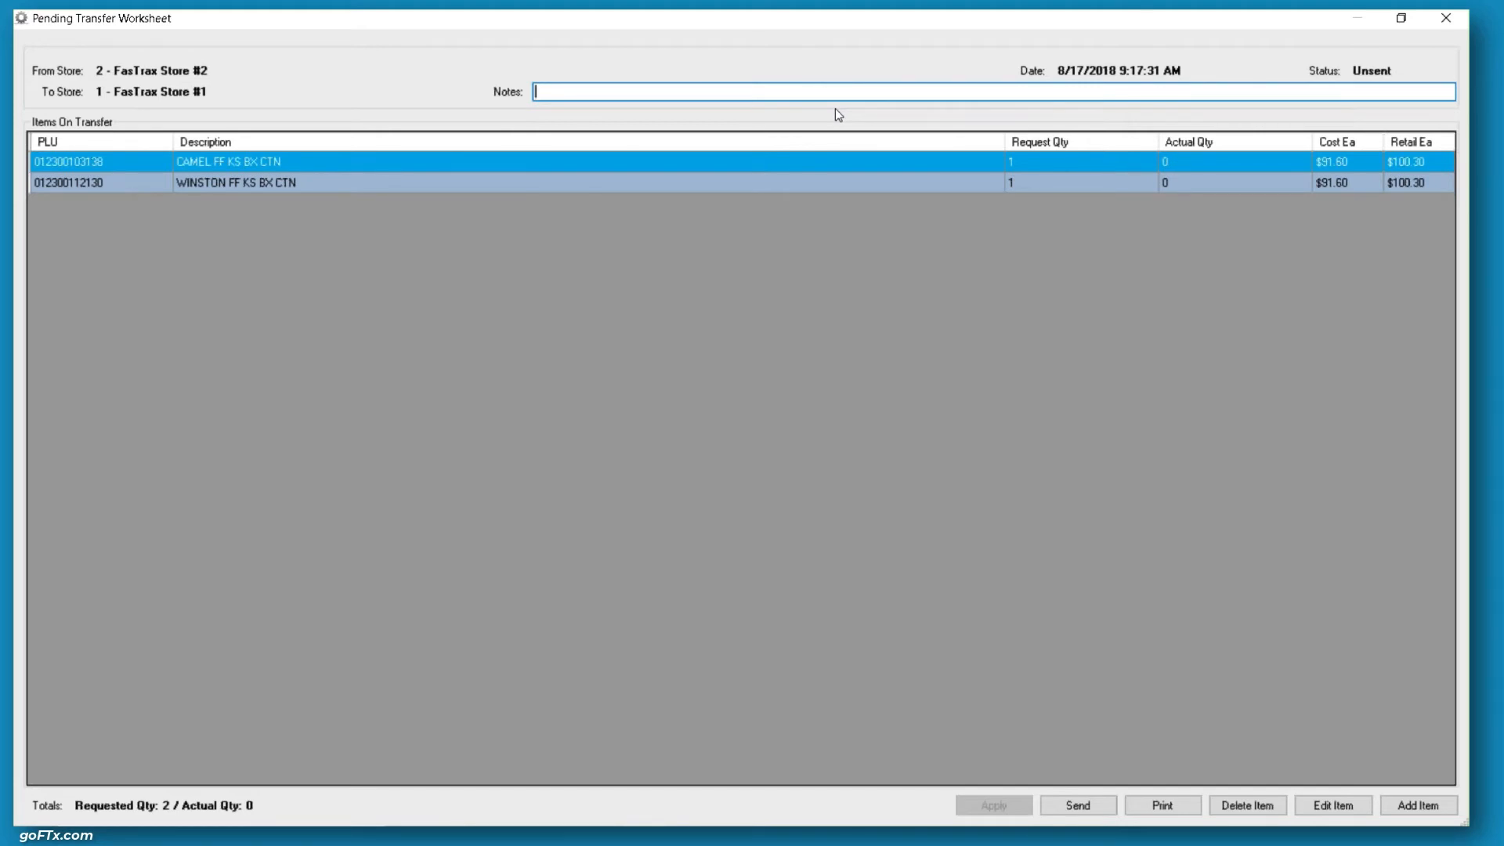
left_click_drag(1092, 17, 1038, 130)
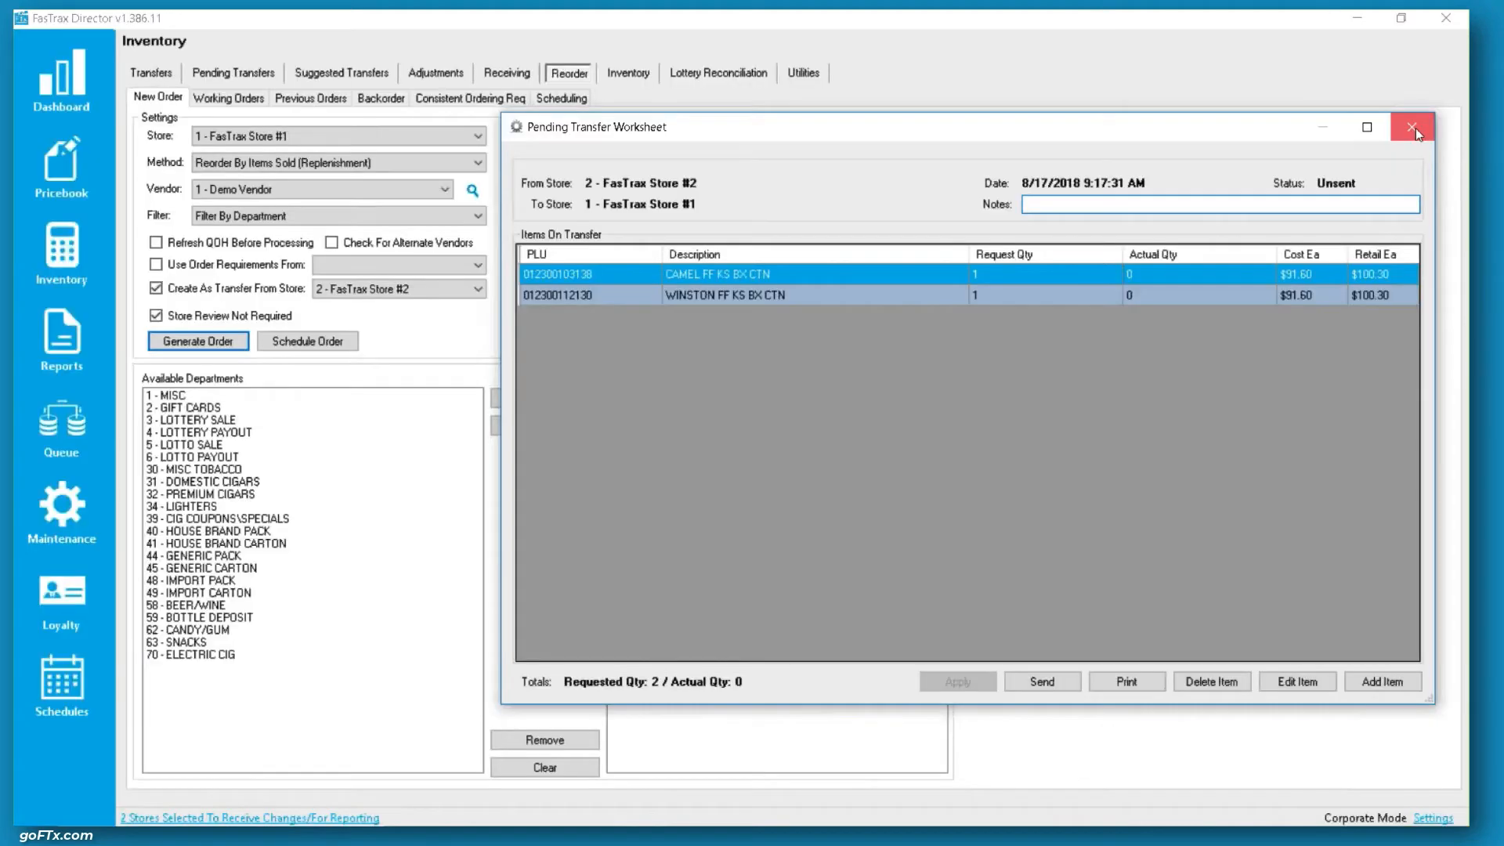
left_click(1416, 128)
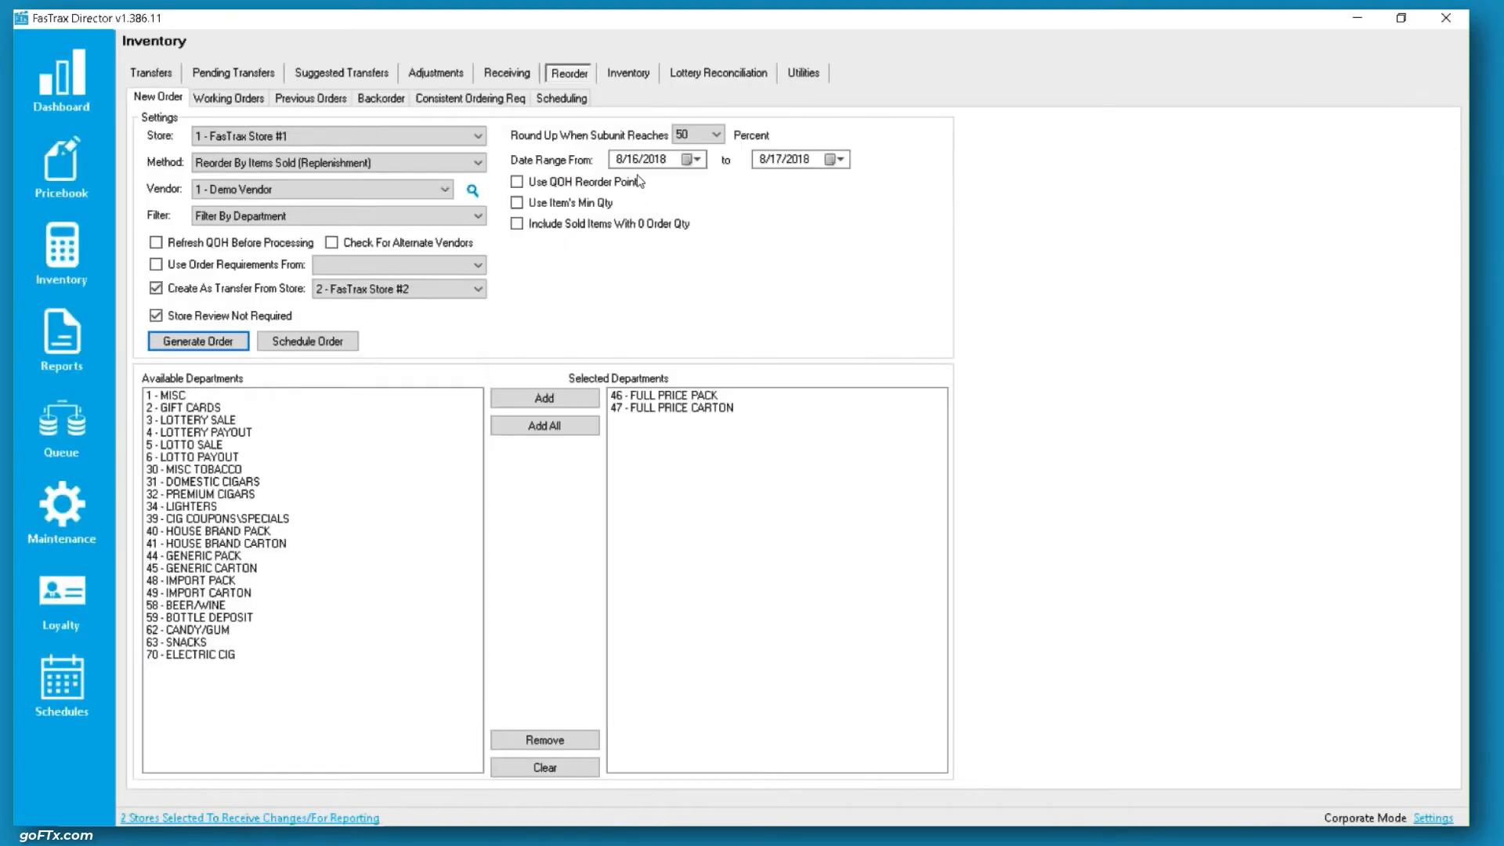
Step: Turn off Create As Transfer From Store and keep Store Review Not Required turned on
left_click(218, 289)
left_click(245, 319)
left_click(245, 318)
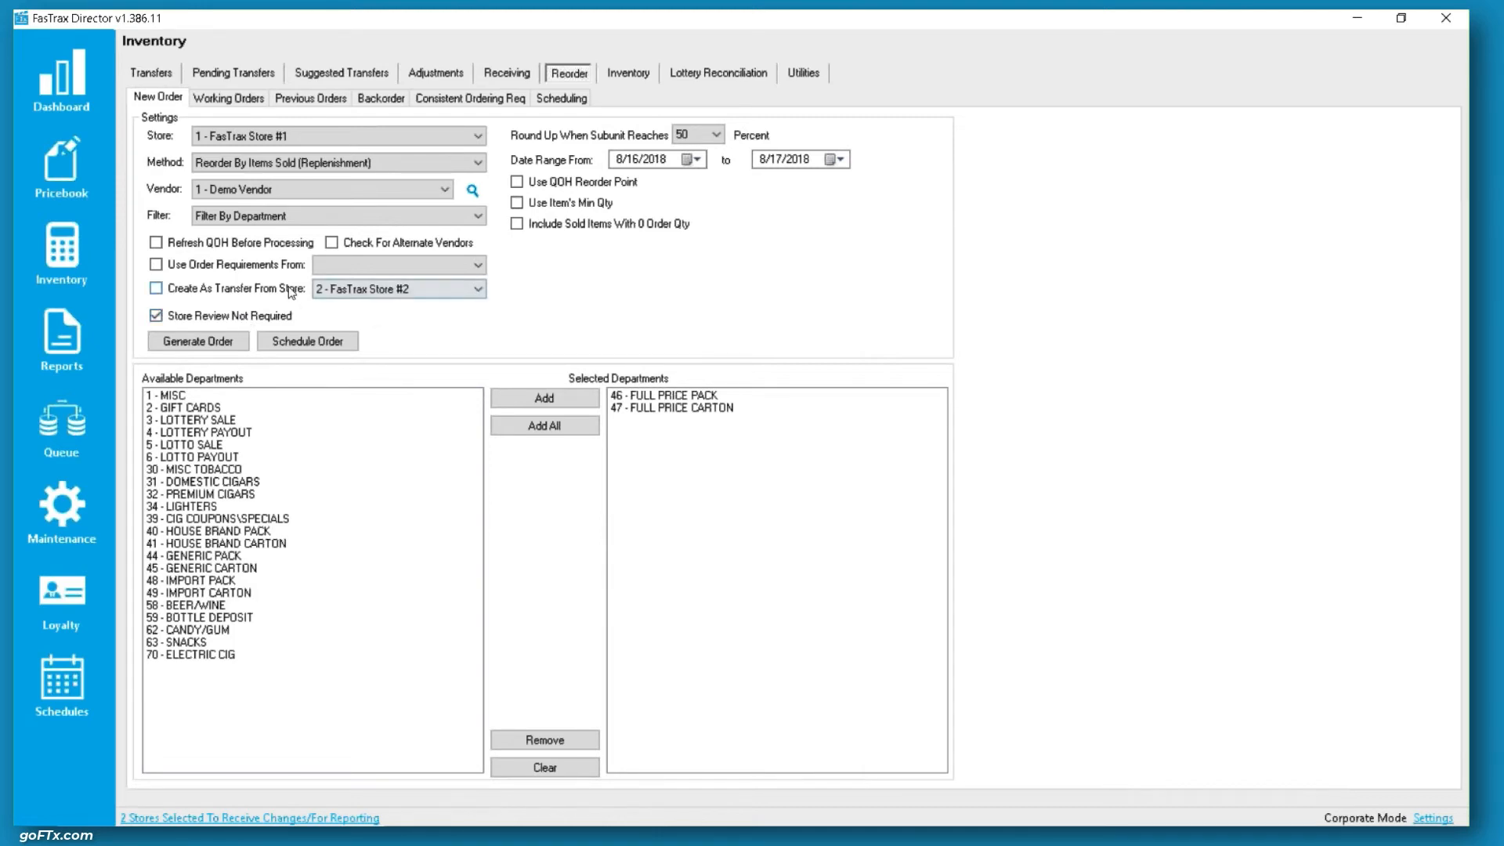
Step: Look through the previous orders, highlighting PO 100018, and return to the new order
left_click(327, 103)
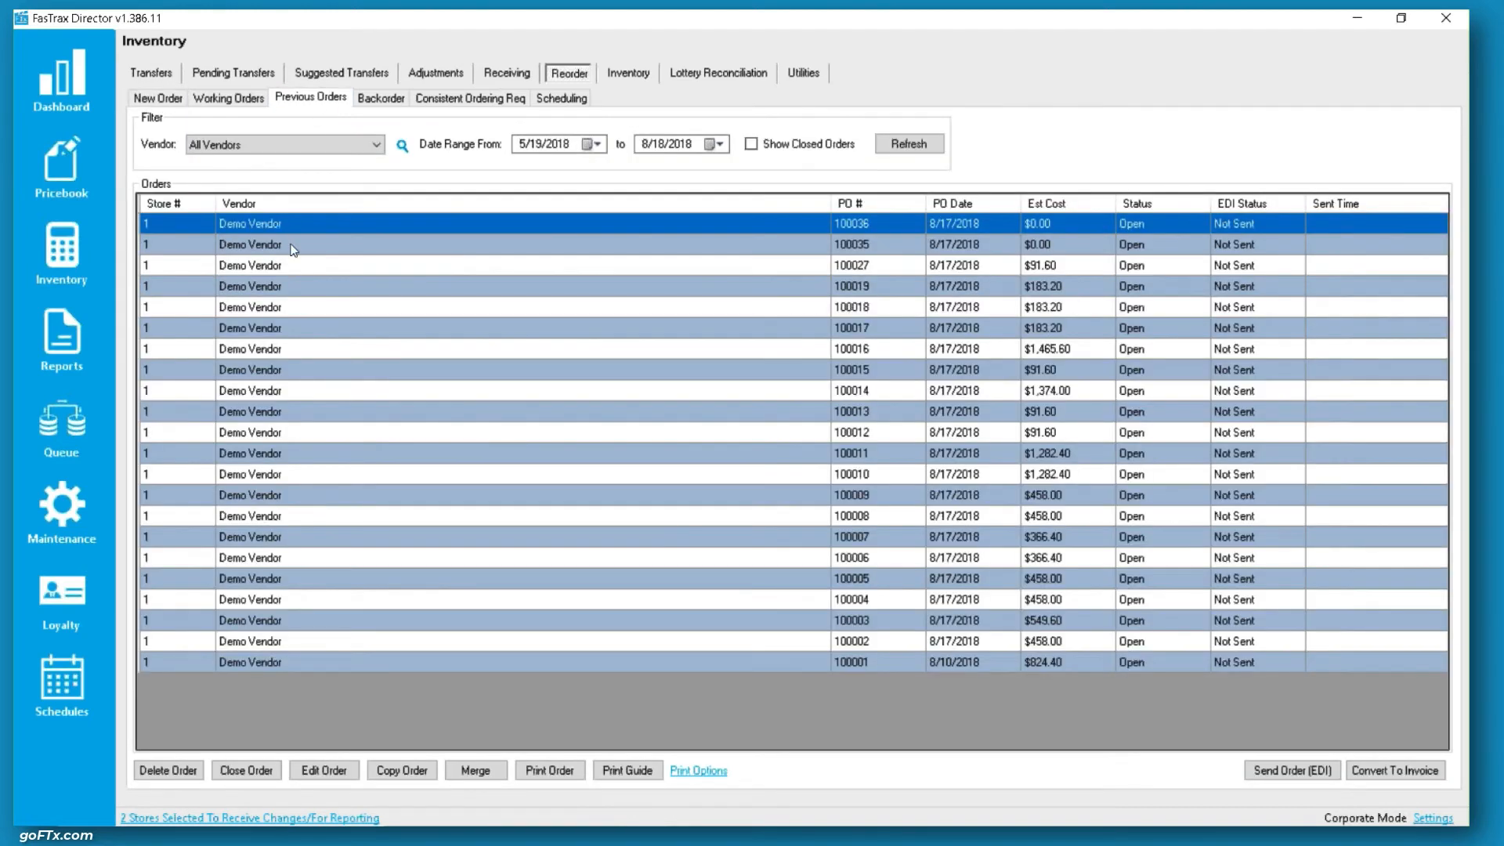
left_click(882, 314)
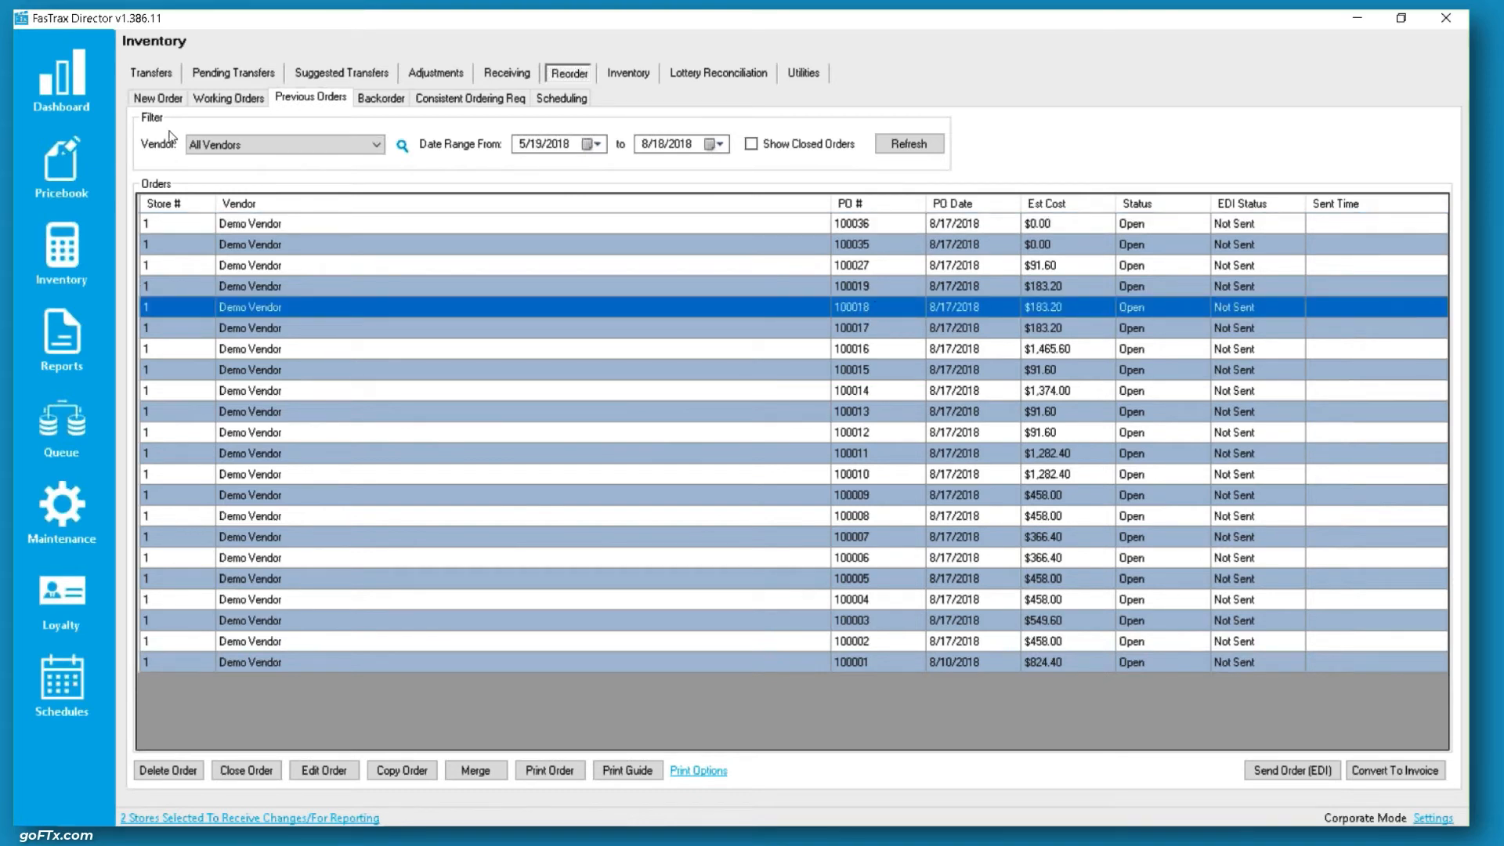
left_click(154, 99)
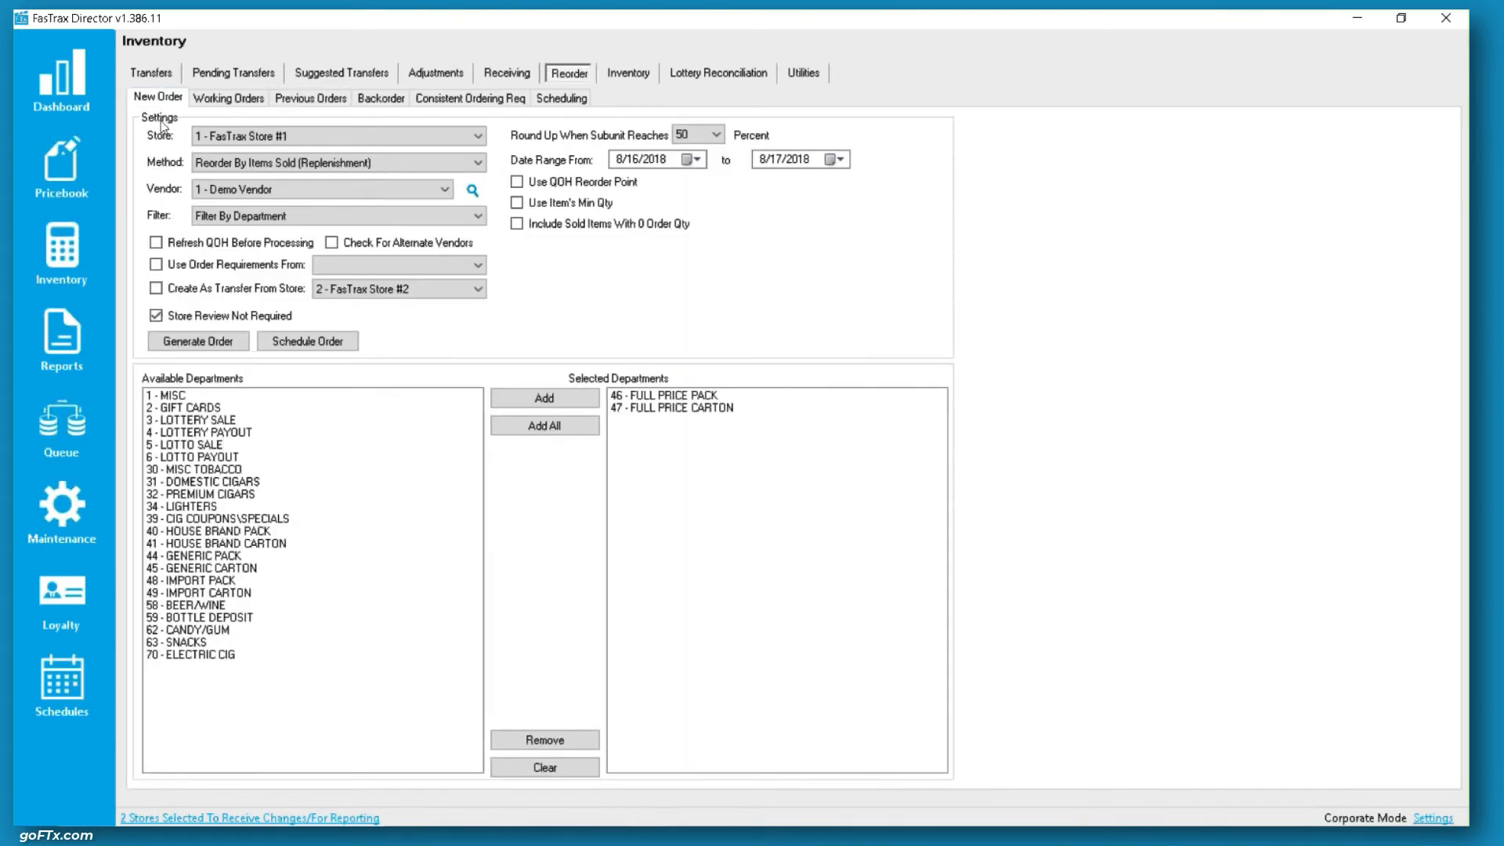
Step: Turn off Store Review Not Required, generate the order with the description Full Price without refreshing QOH, and close its worksheet
left_click(226, 318)
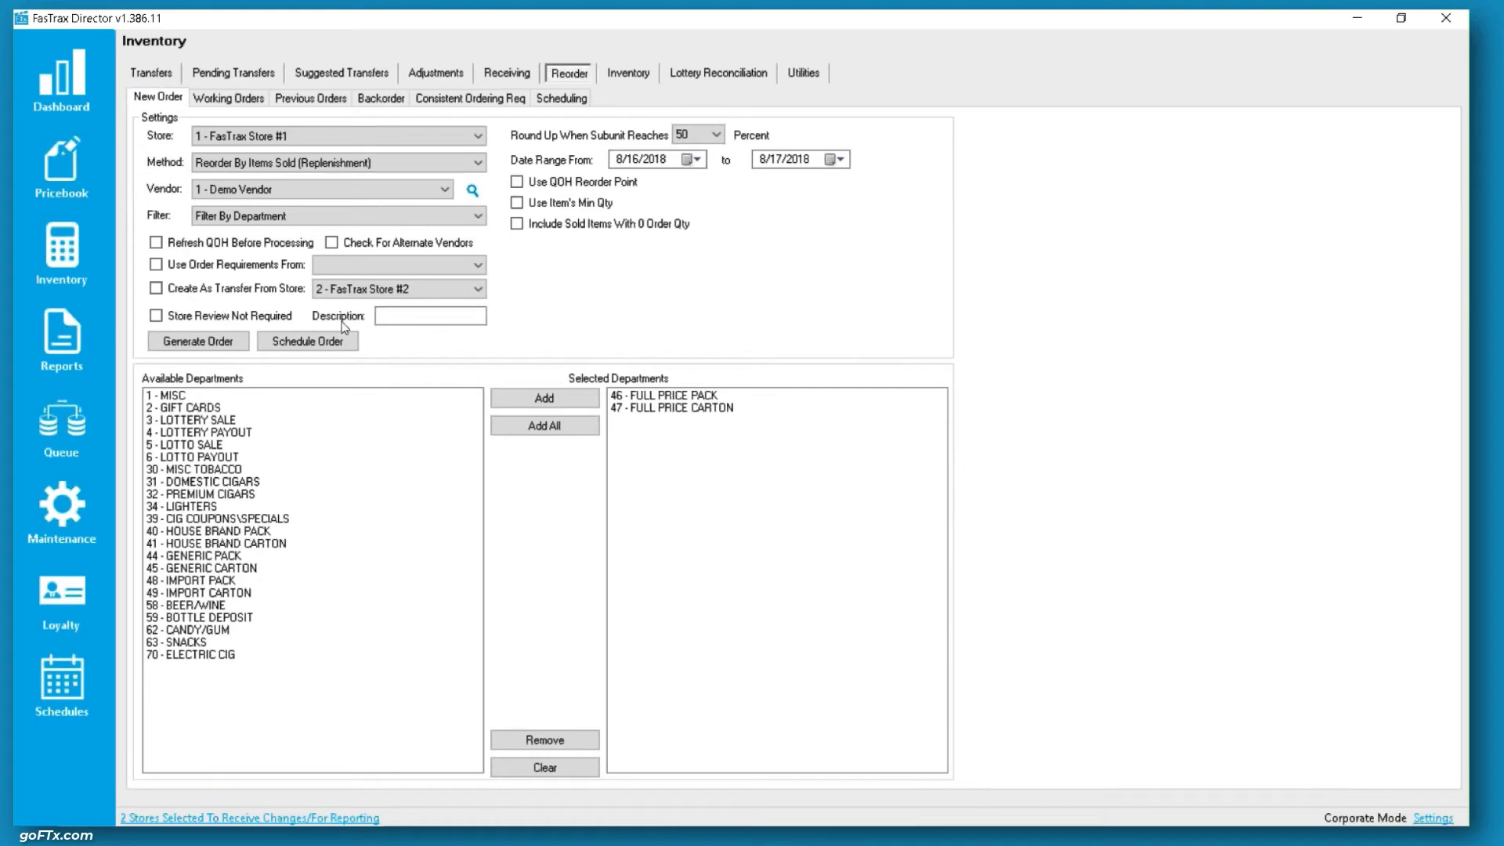
left_click(408, 318)
type("Full Price")
left_click(209, 346)
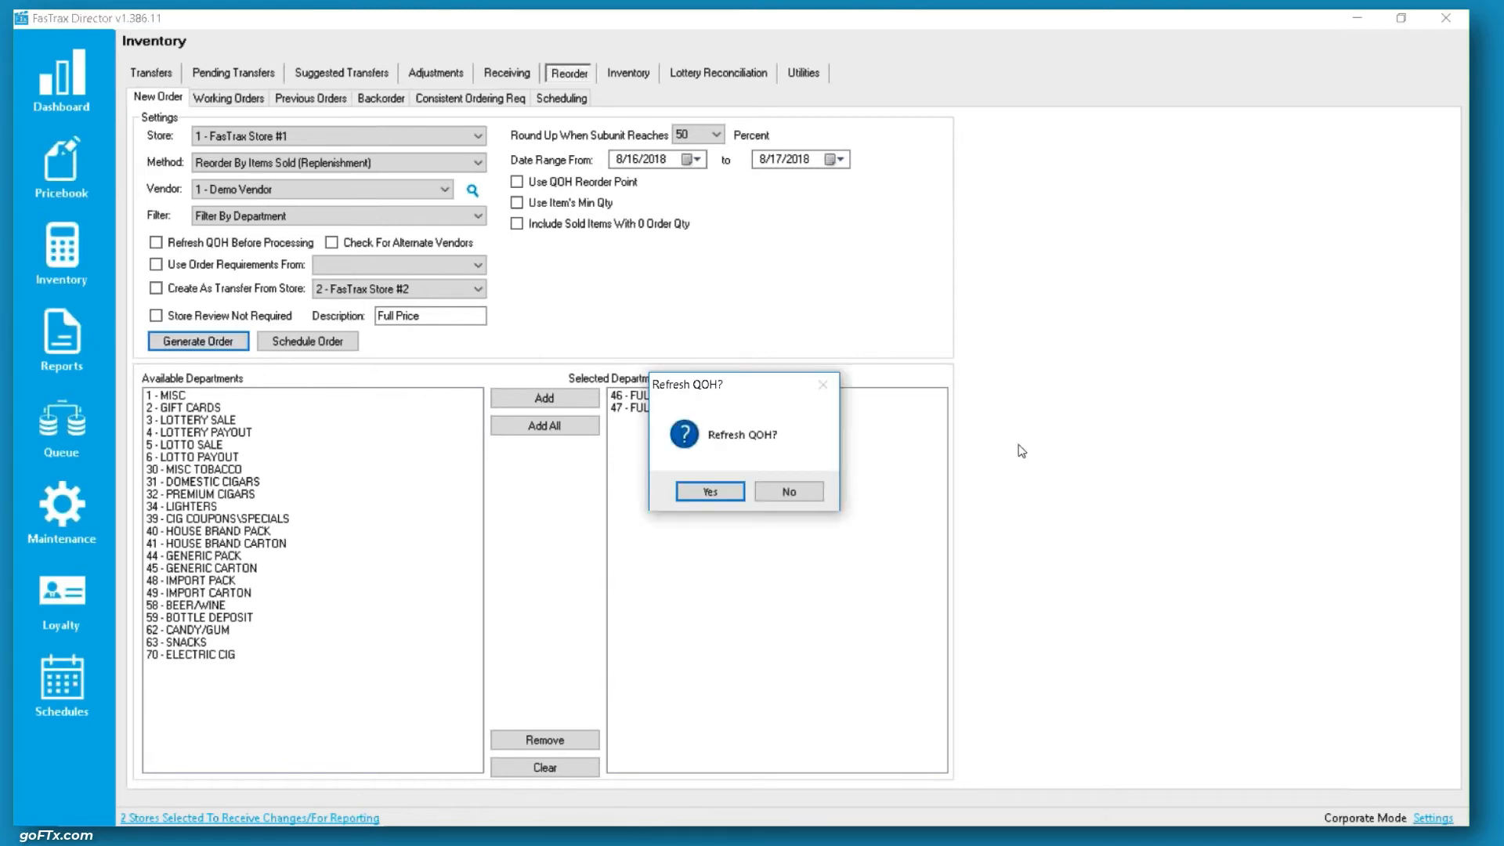
left_click(788, 492)
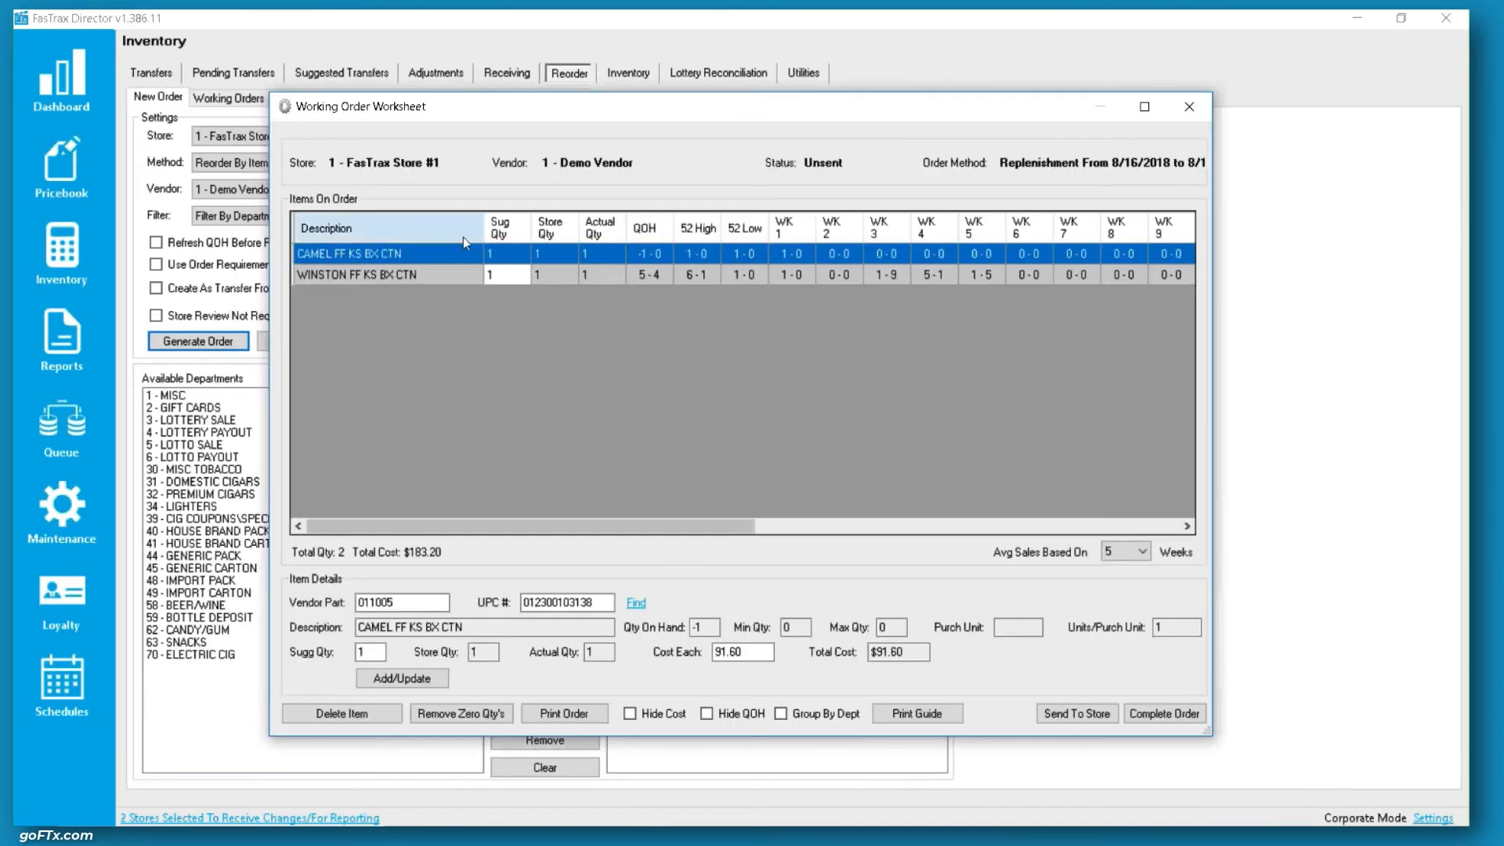
left_click(1189, 106)
Step: Review the Full Price working order's worksheet without refreshing QOH, and close it again
left_click(224, 99)
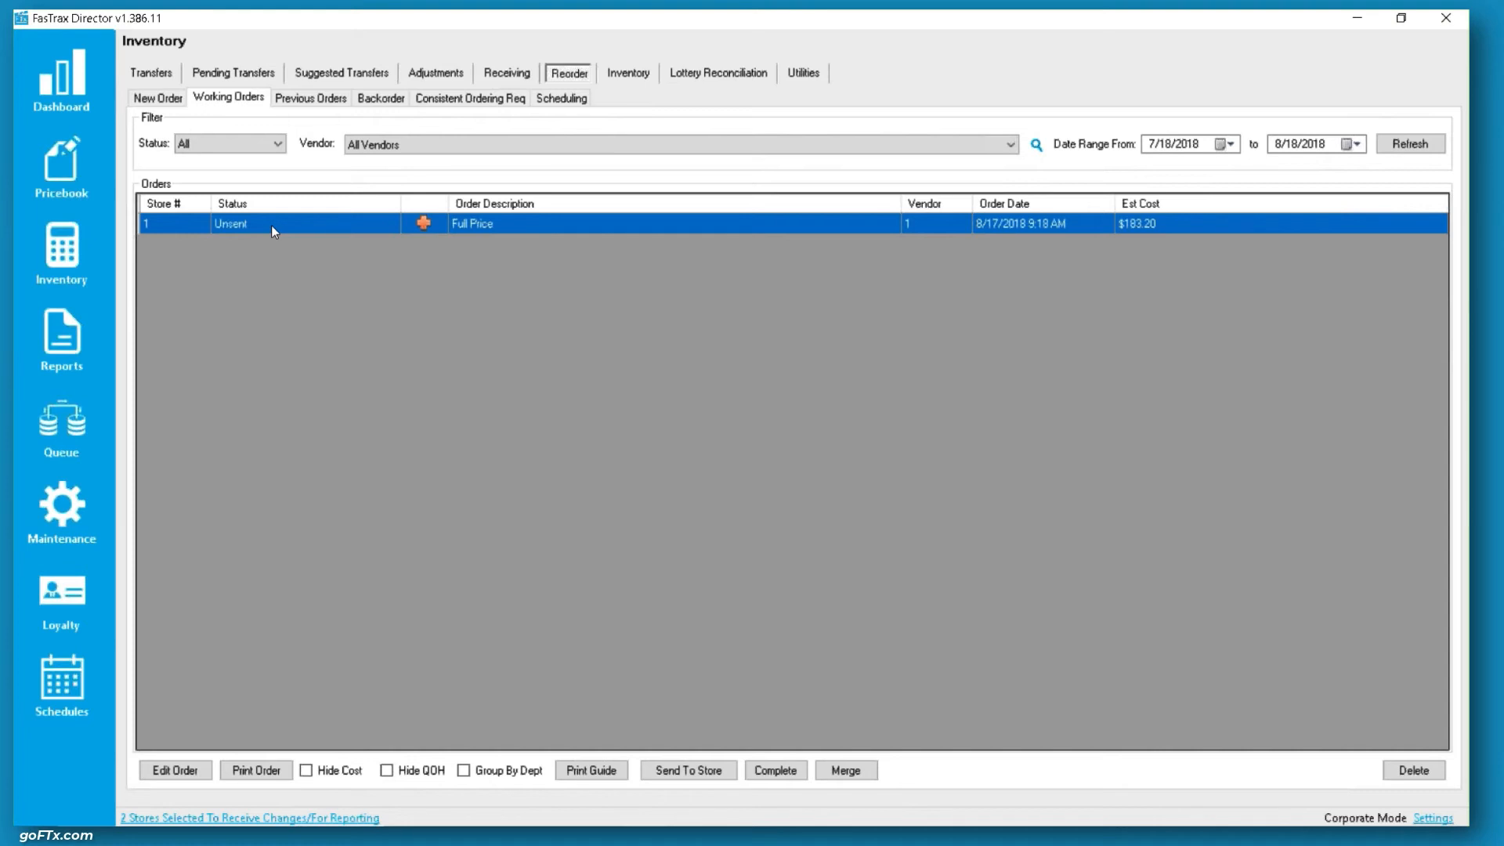
double_click(271, 224)
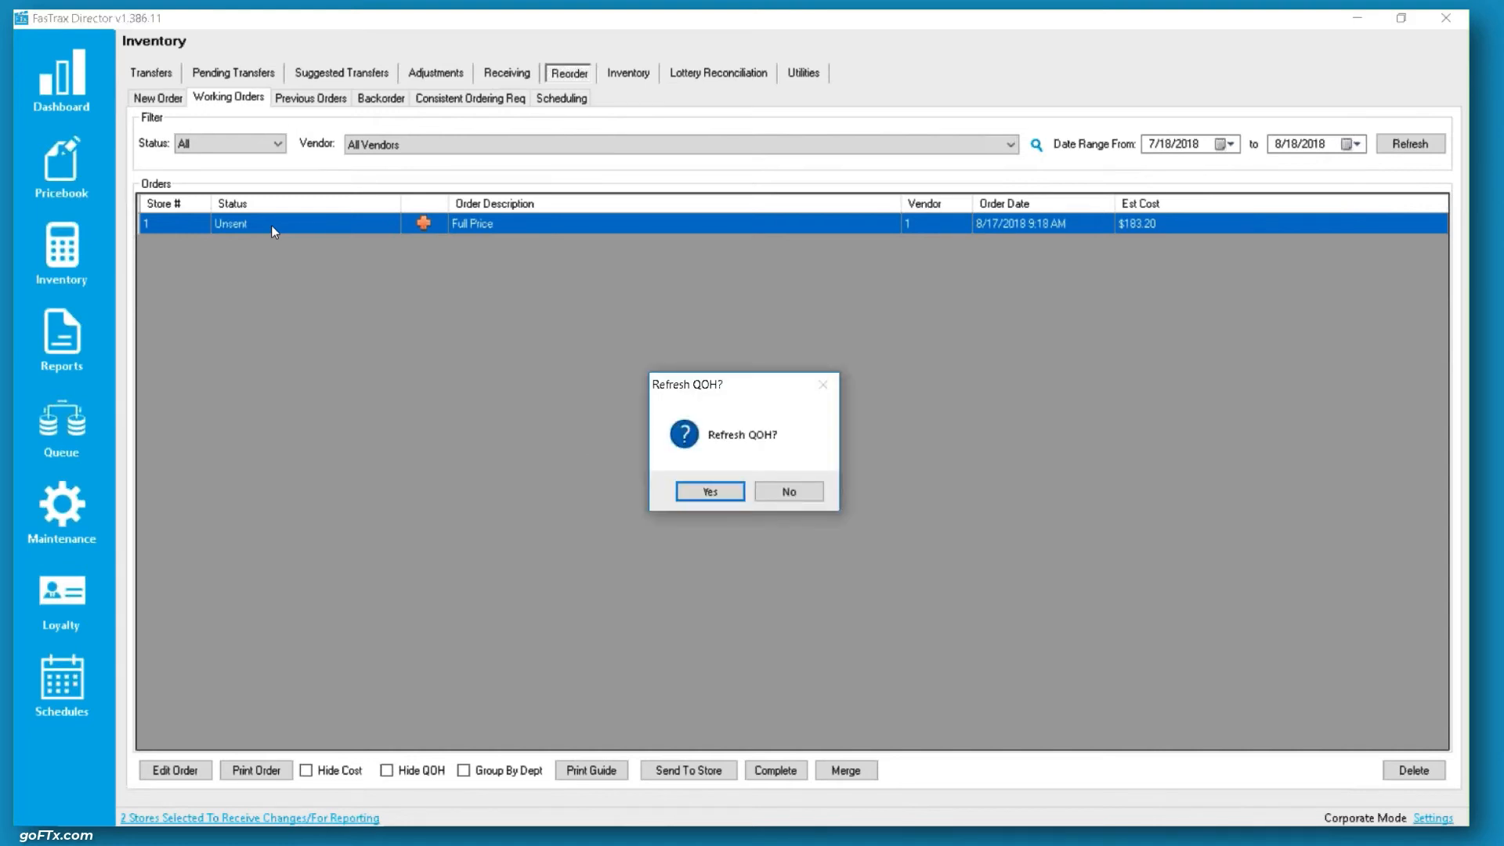
left_click(774, 486)
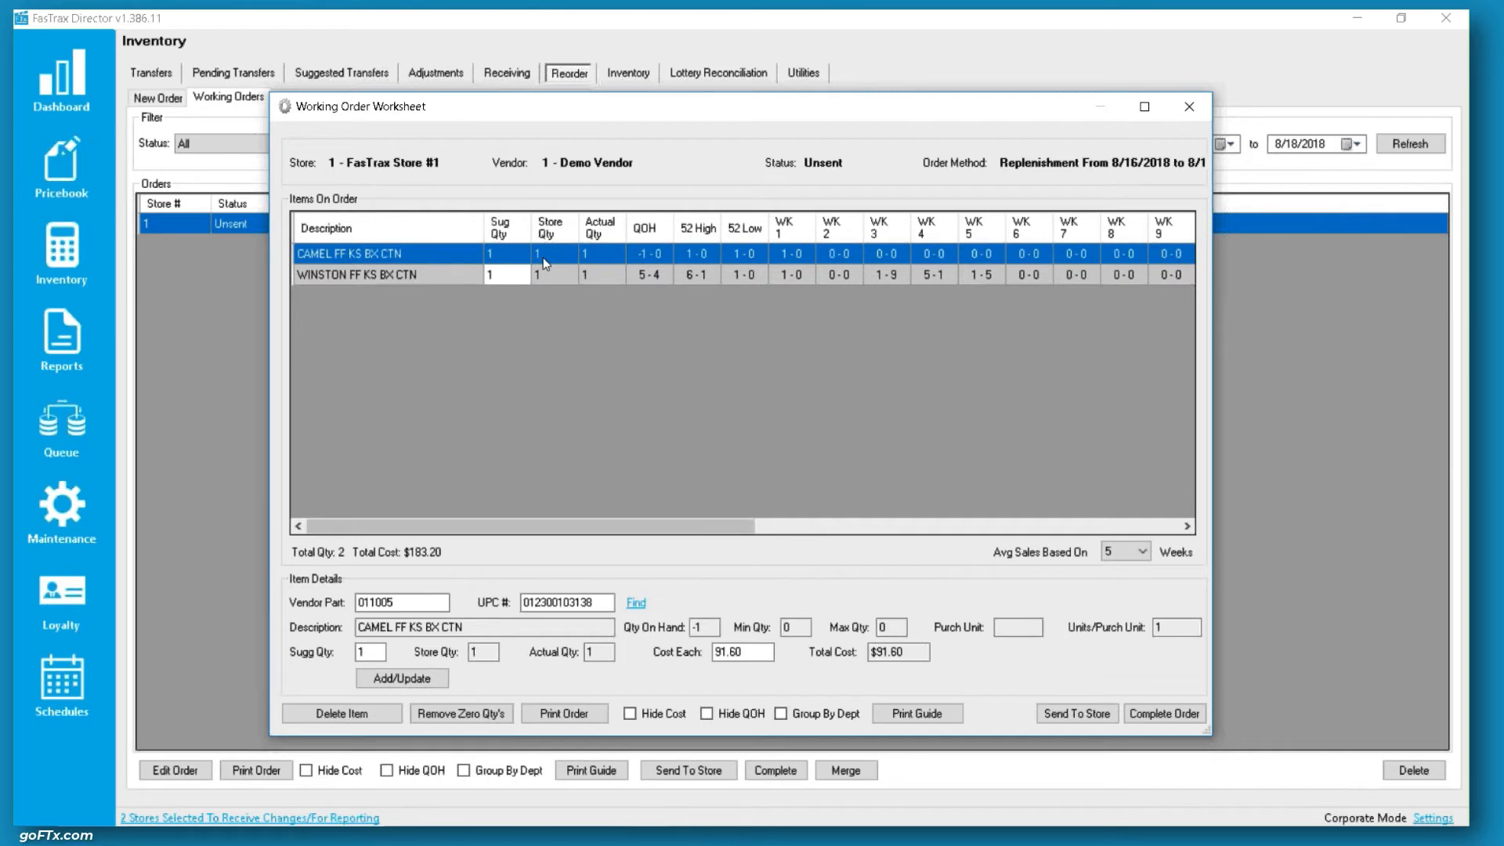
left_click(1189, 107)
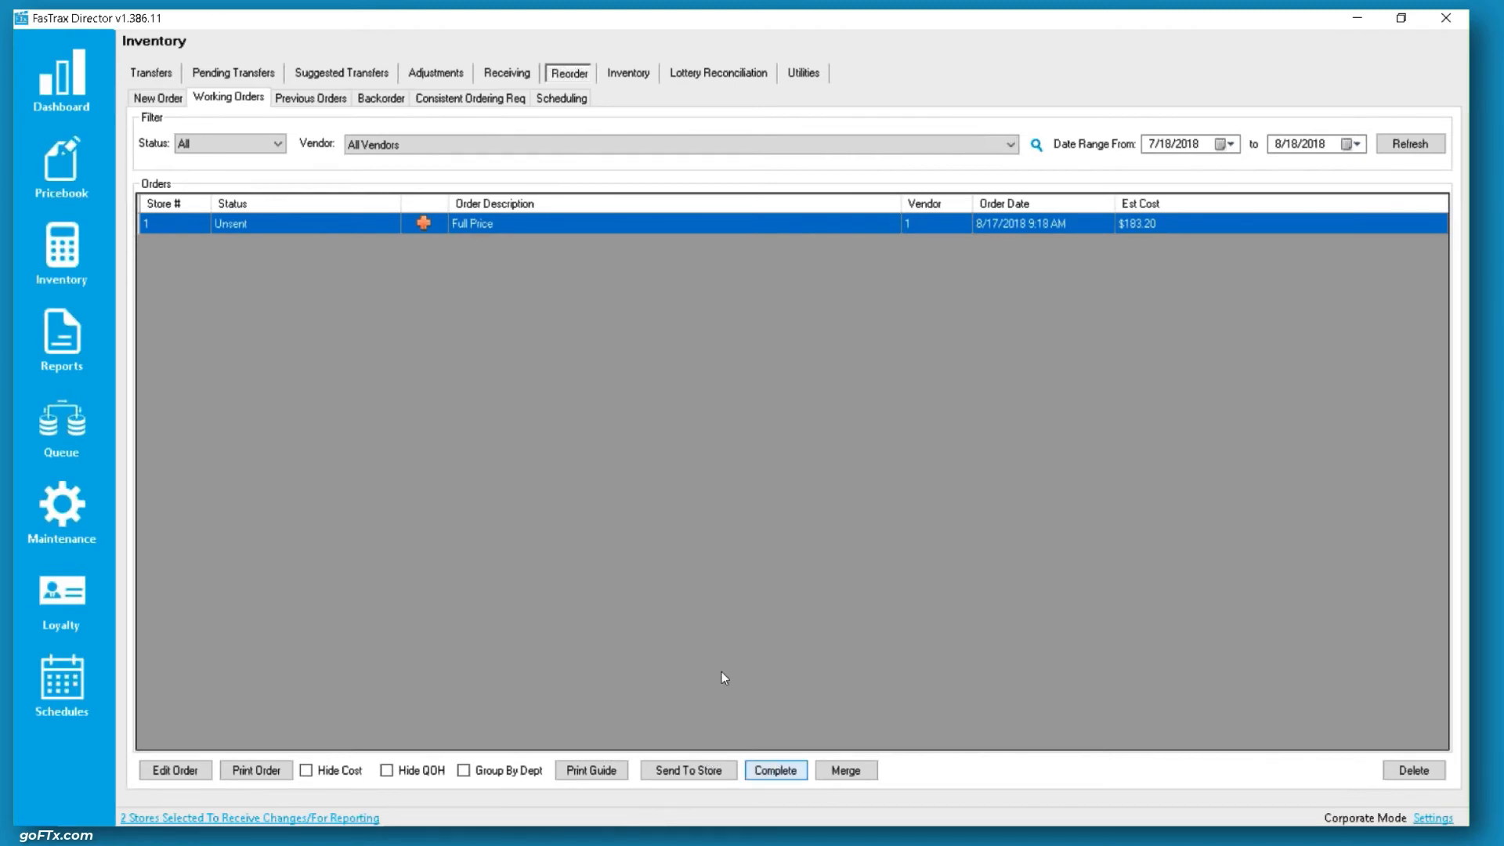
double_click(275, 224)
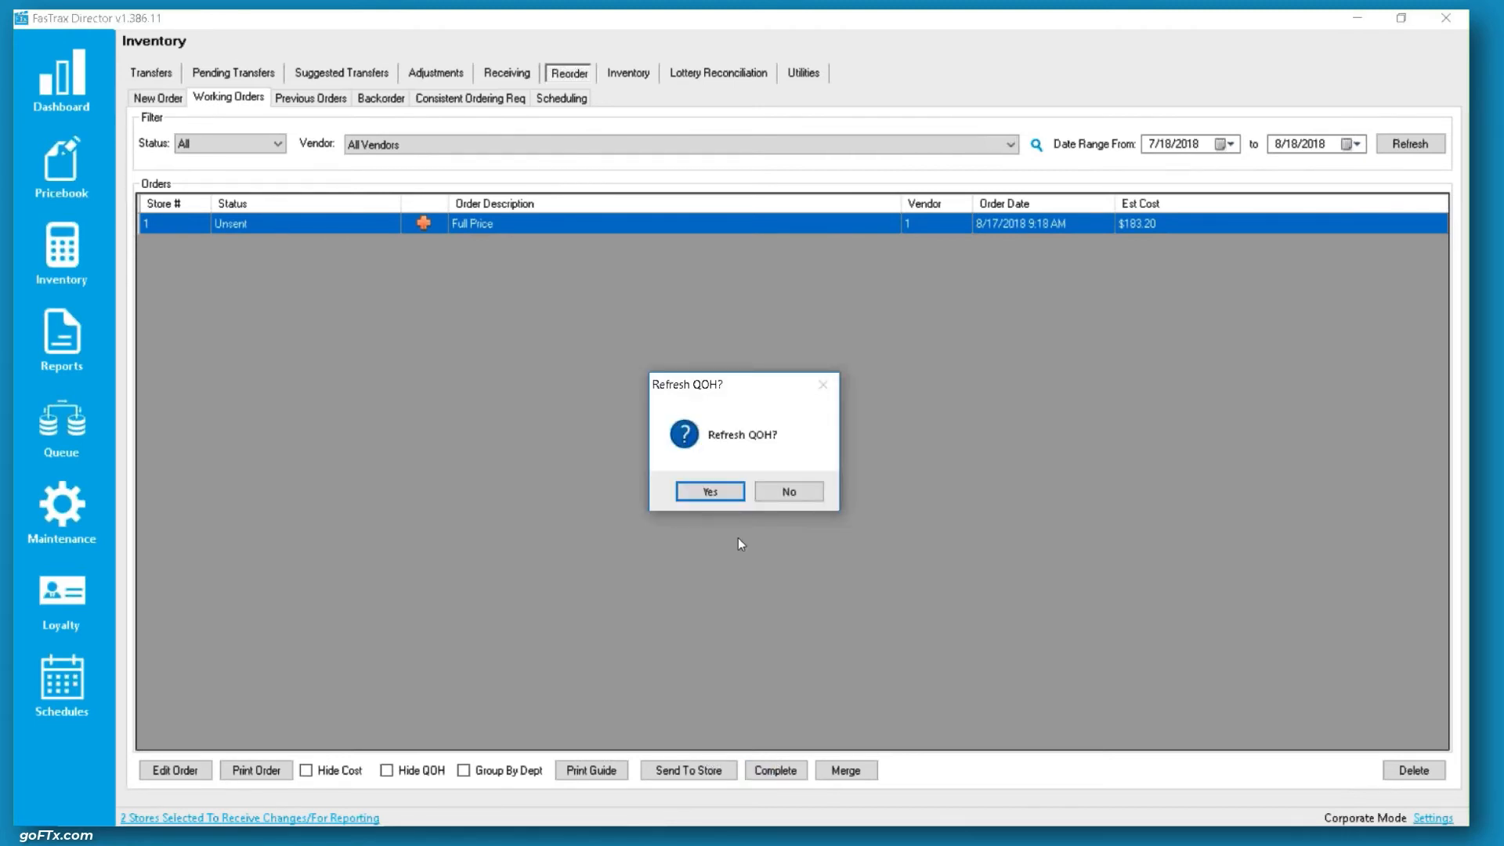
left_click(785, 492)
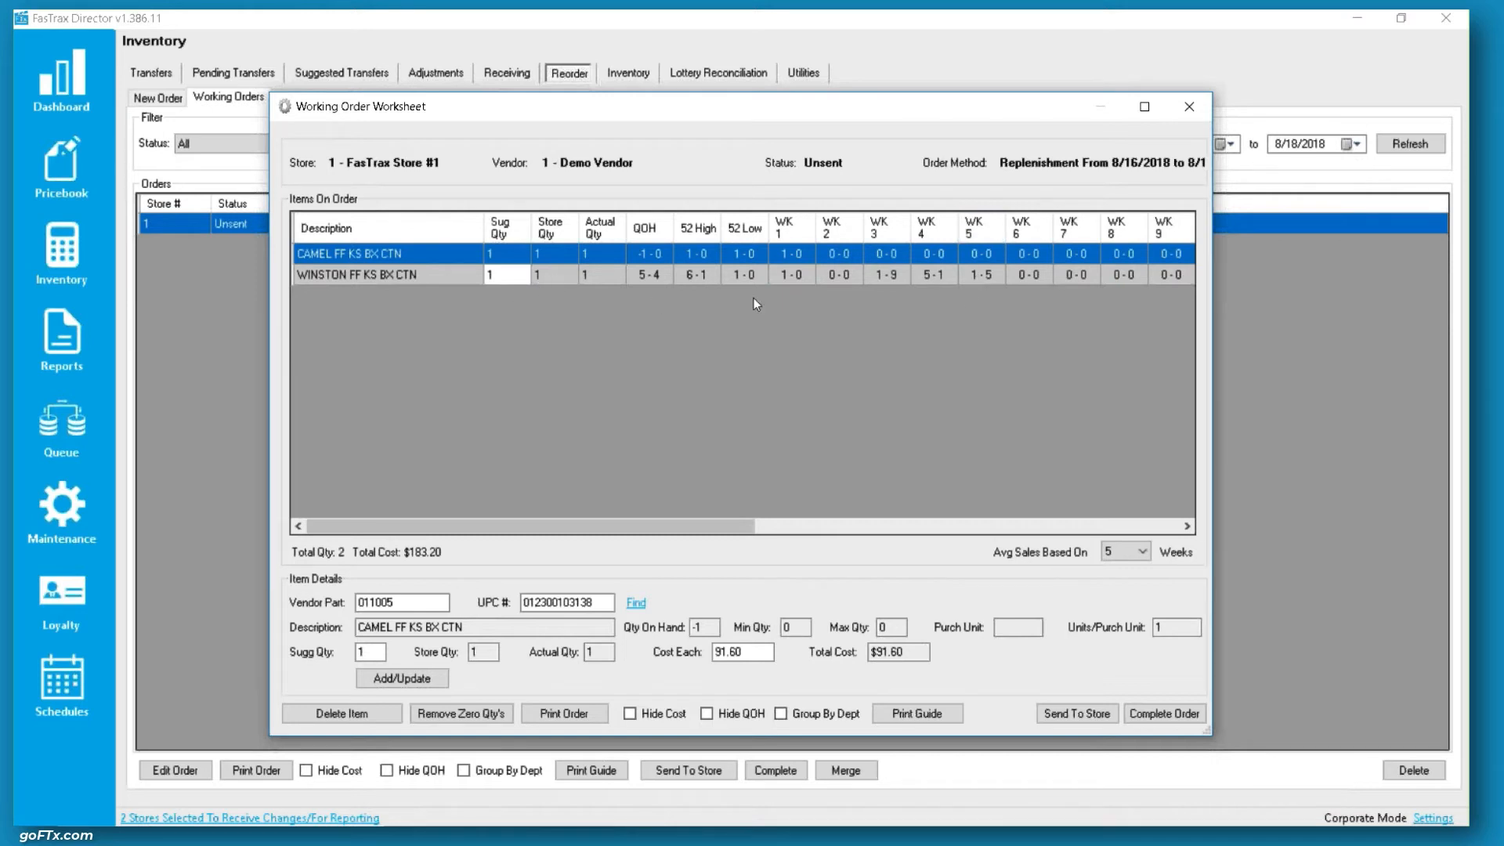
left_click(1201, 113)
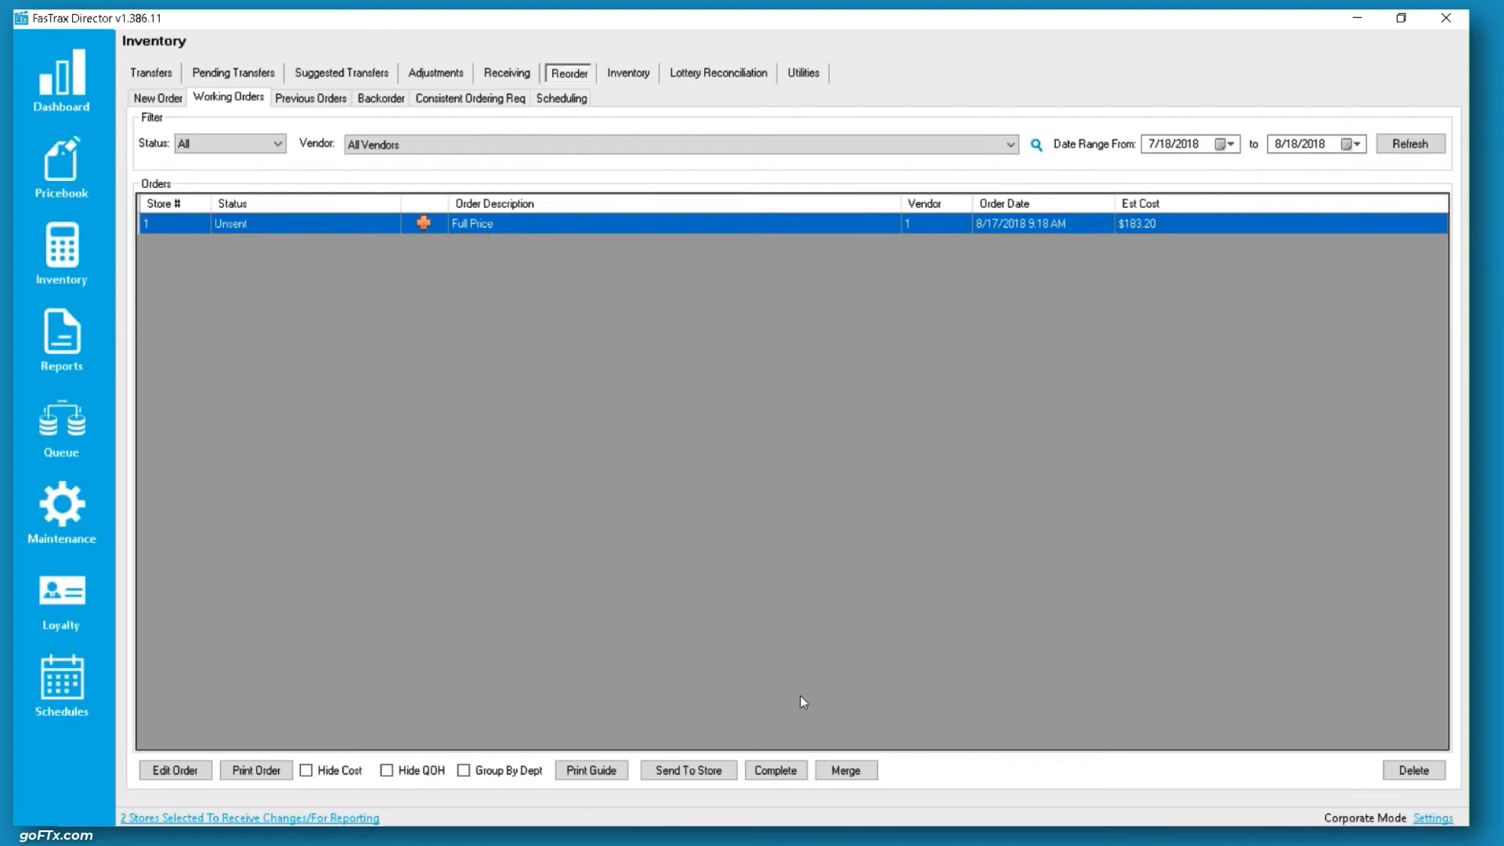
Step: Return to the new order and view the available filters, keeping Filter By Department
left_click(164, 98)
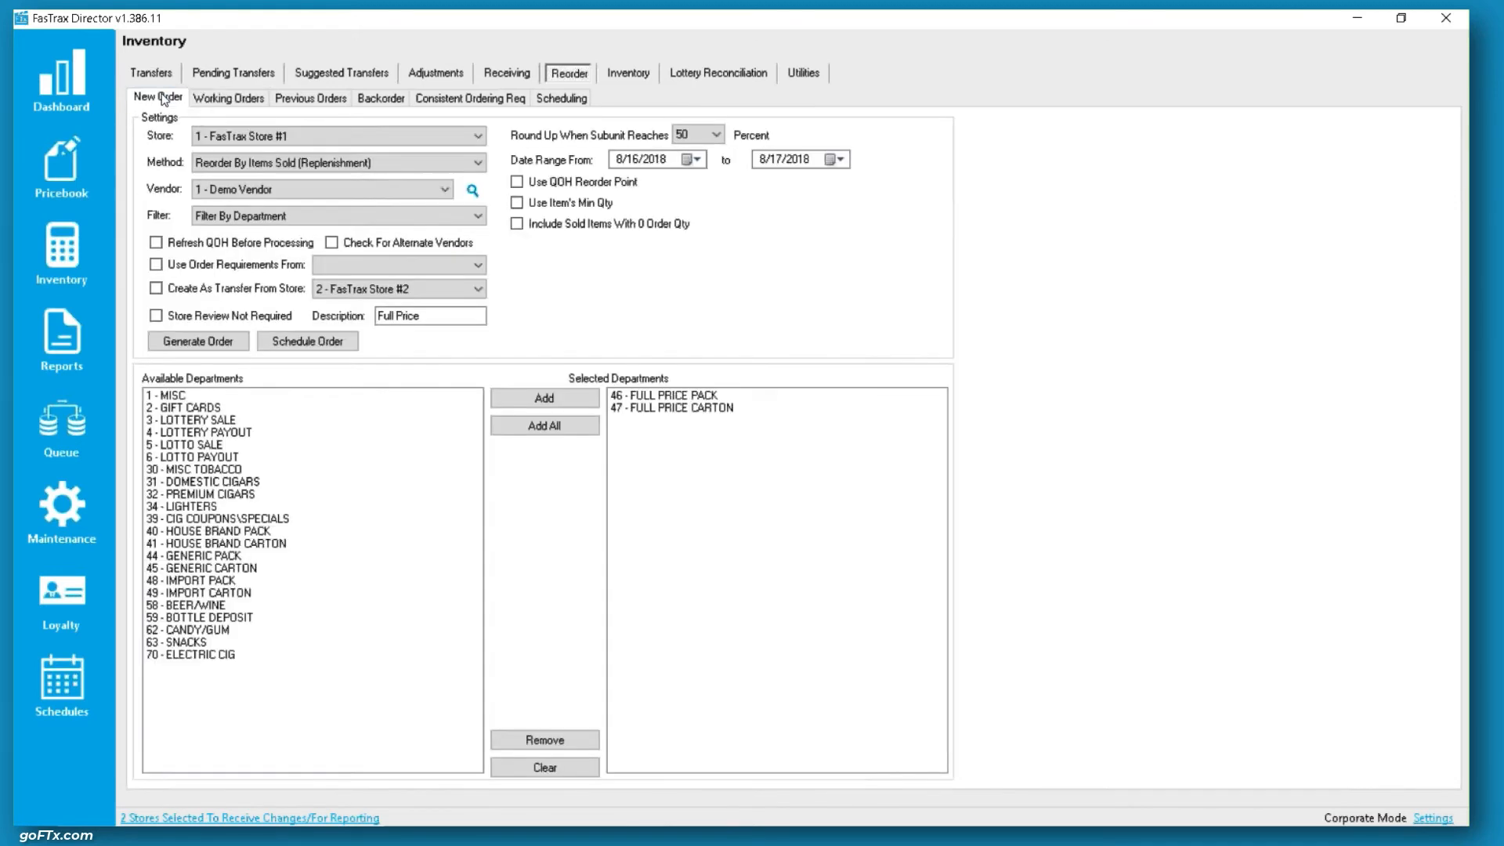
left_click(258, 220)
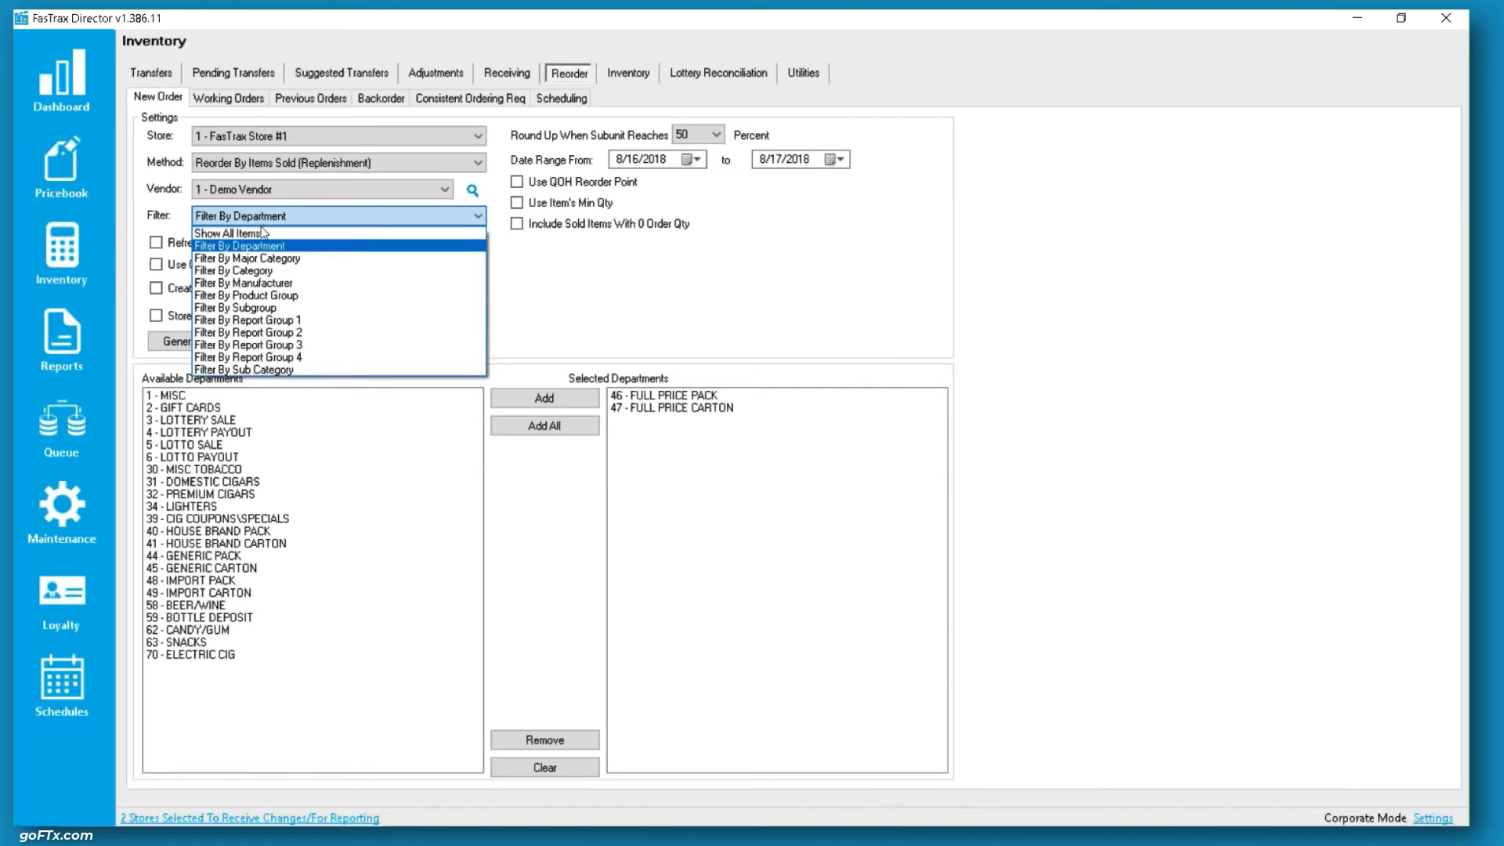
left_click(802, 327)
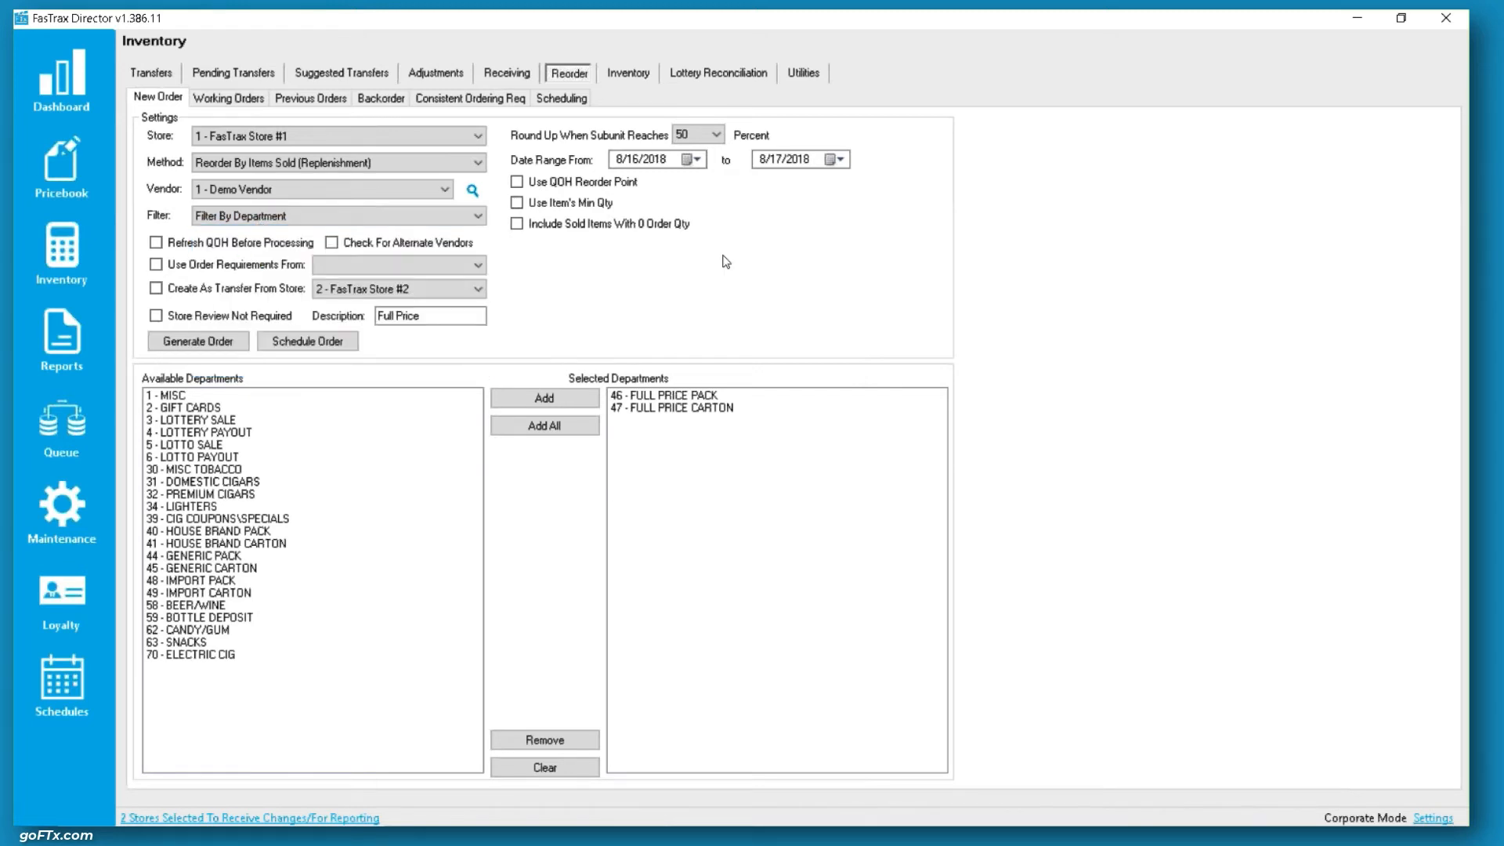
Step: Switch the method to Reorder By Days Of Inventory and filter the items by manufacturer
left_click(352, 164)
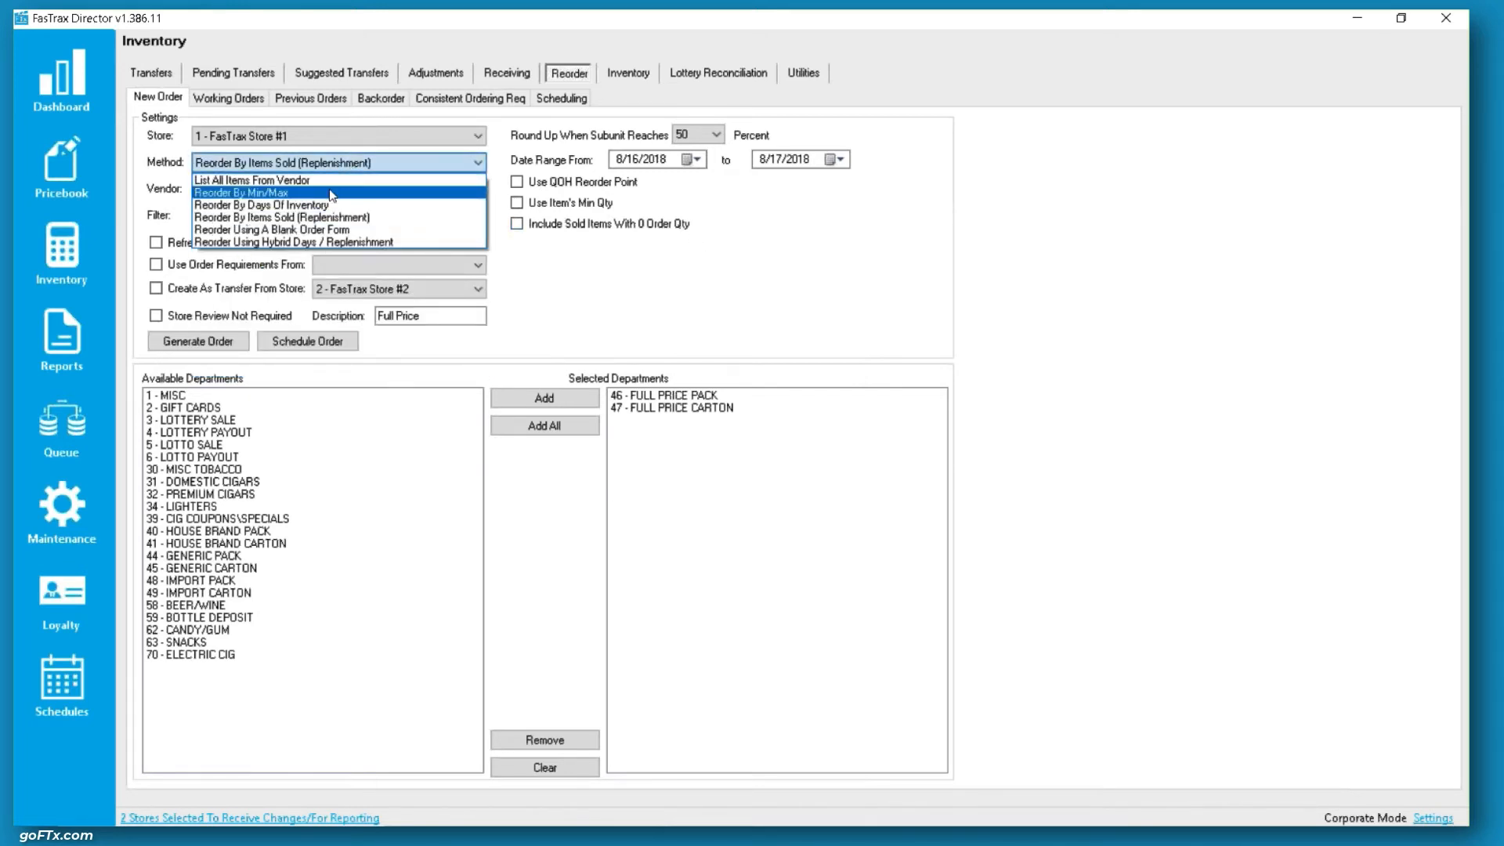
left_click(294, 206)
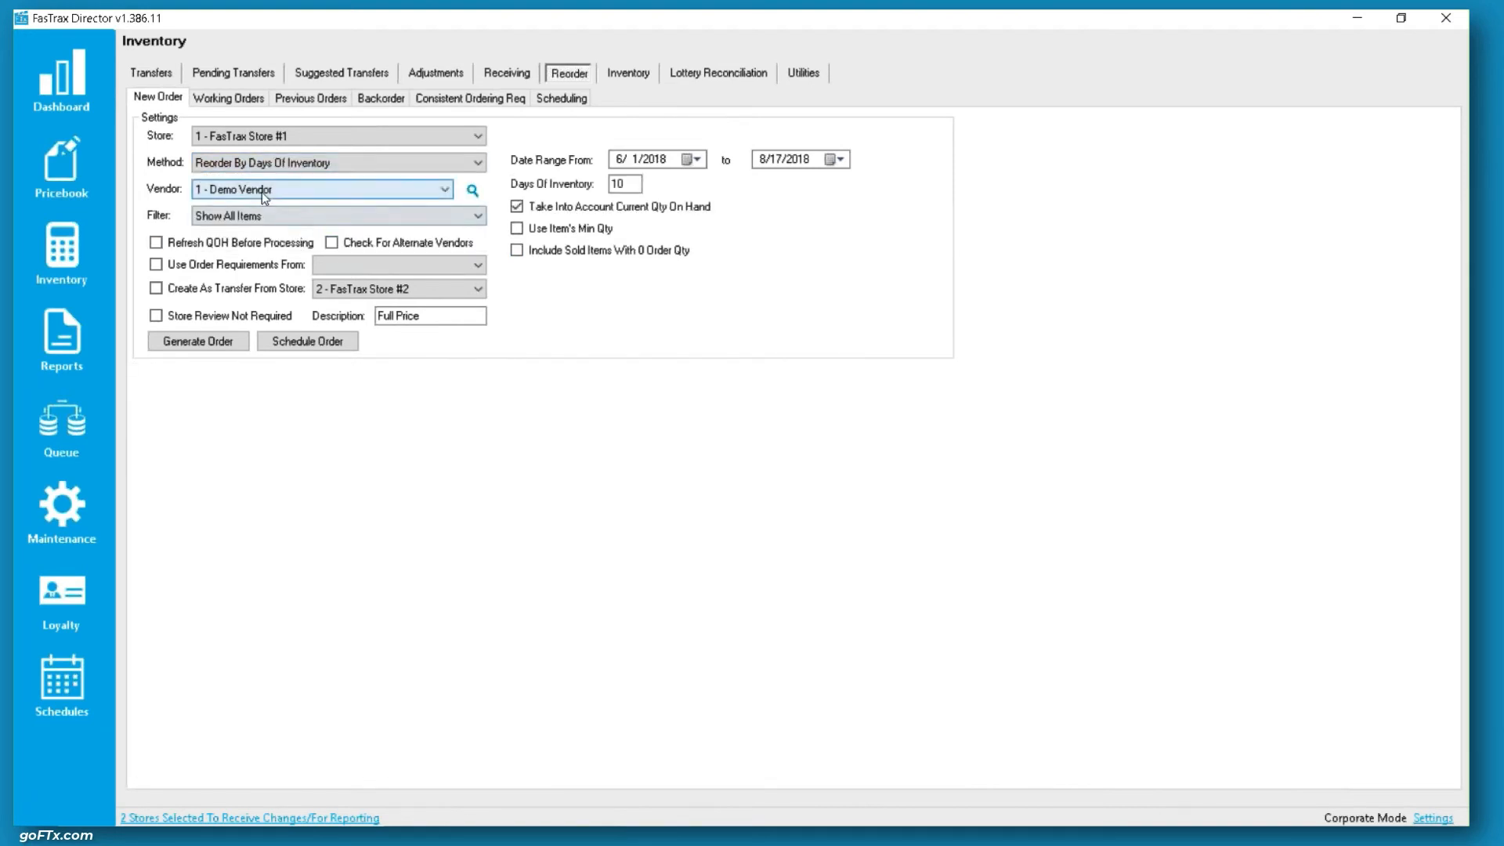
left_click(252, 213)
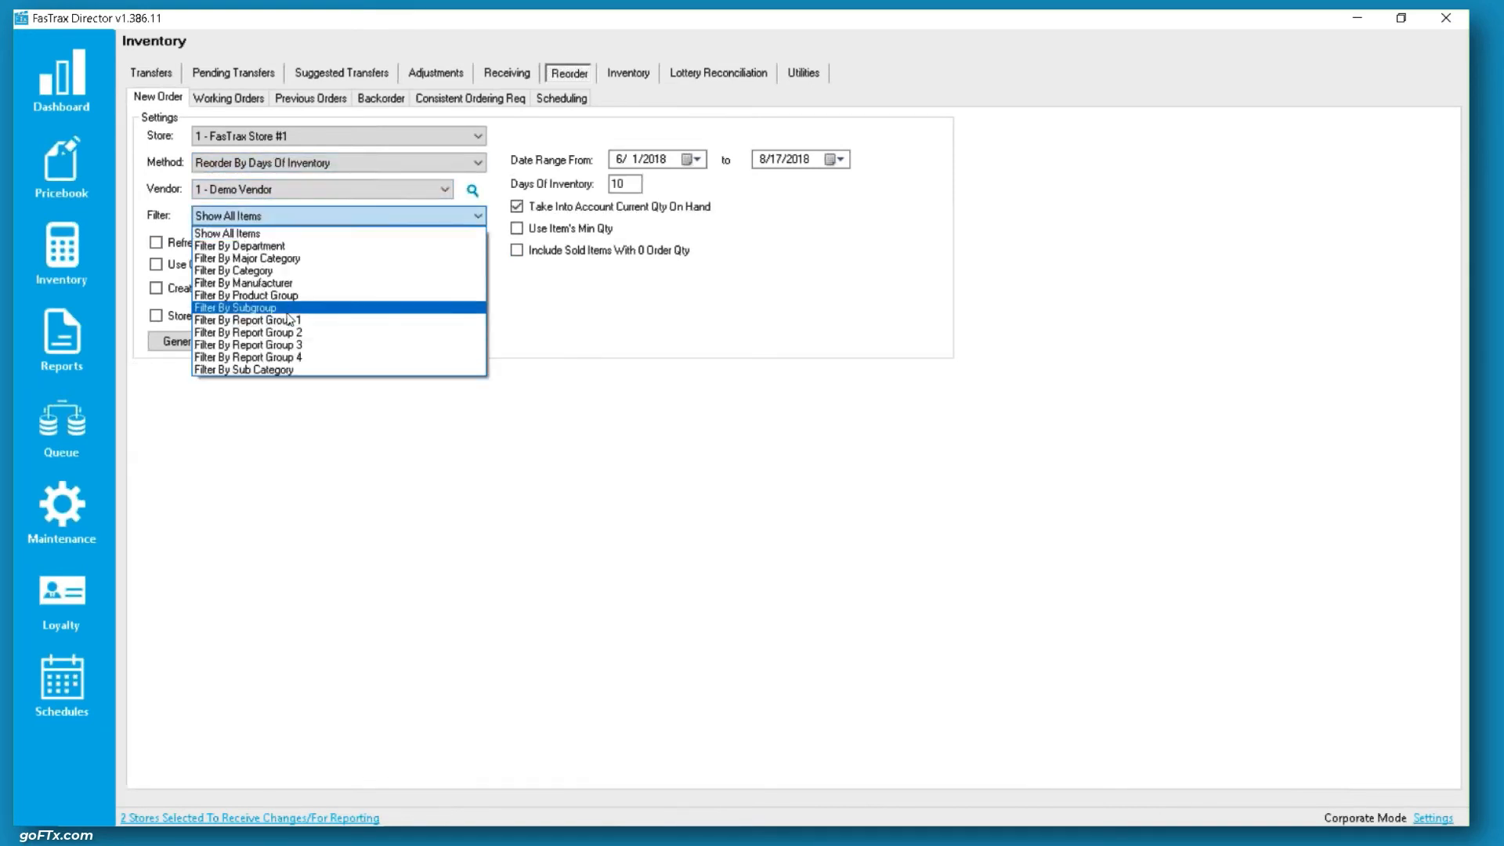
left_click(274, 284)
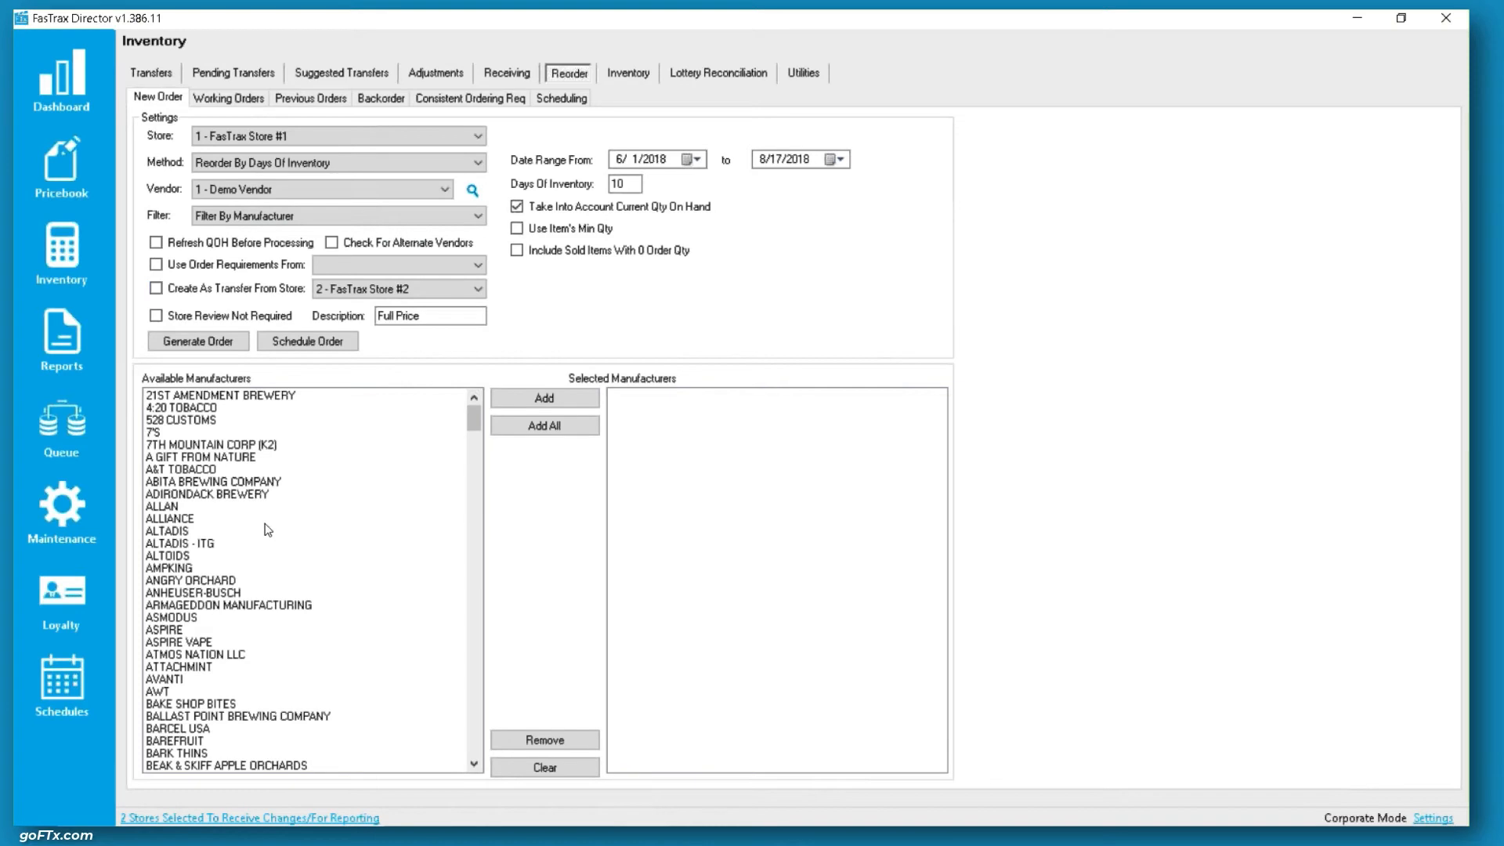
Step: Set the method to Reorder Using Hybrid Days / Replenishment and check its available filter options
left_click(308, 164)
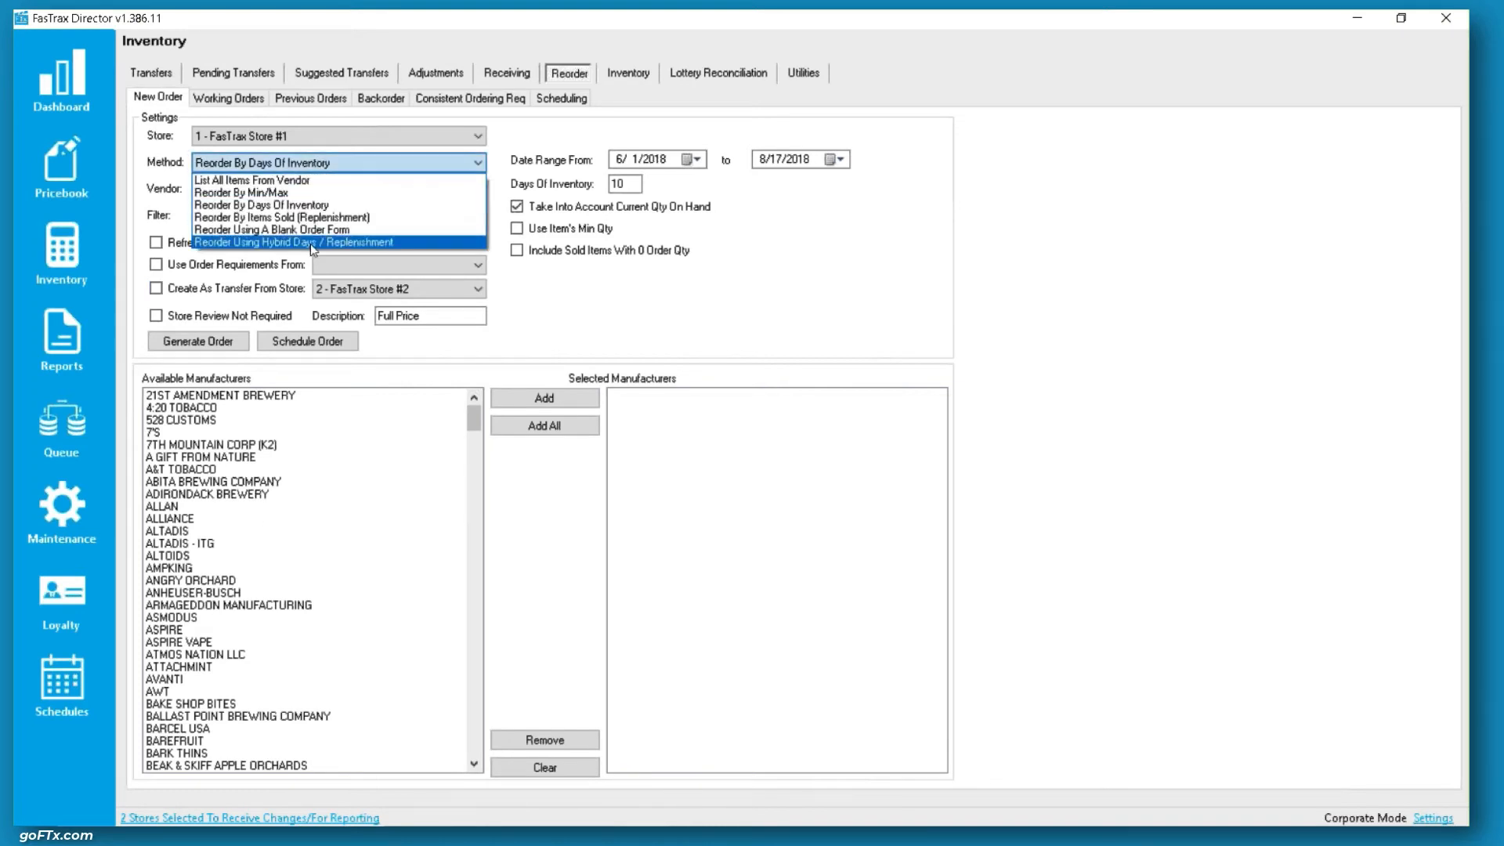
left_click(312, 242)
left_click(287, 219)
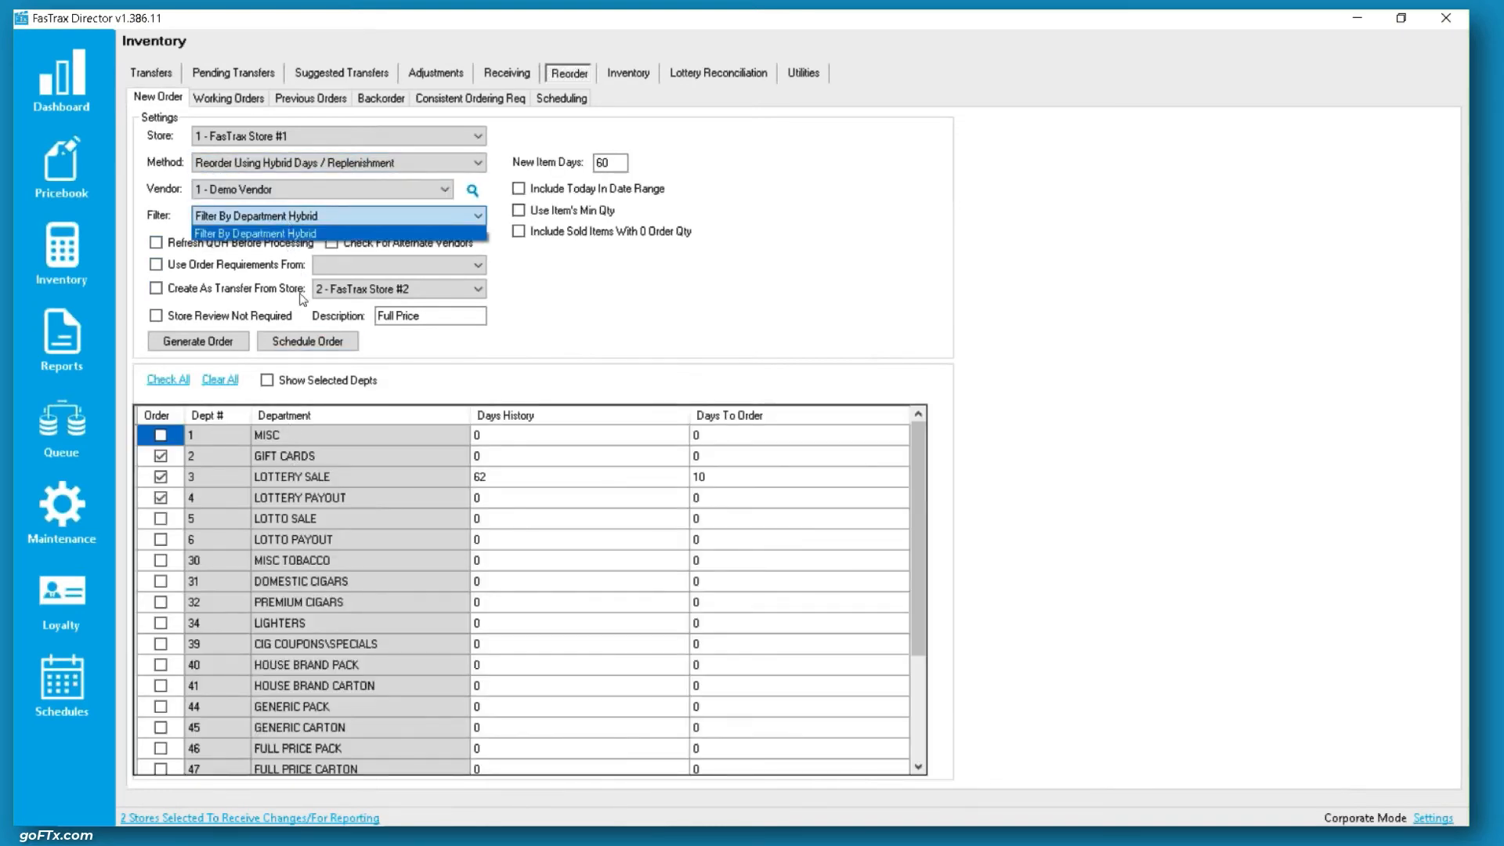
left_click(322, 219)
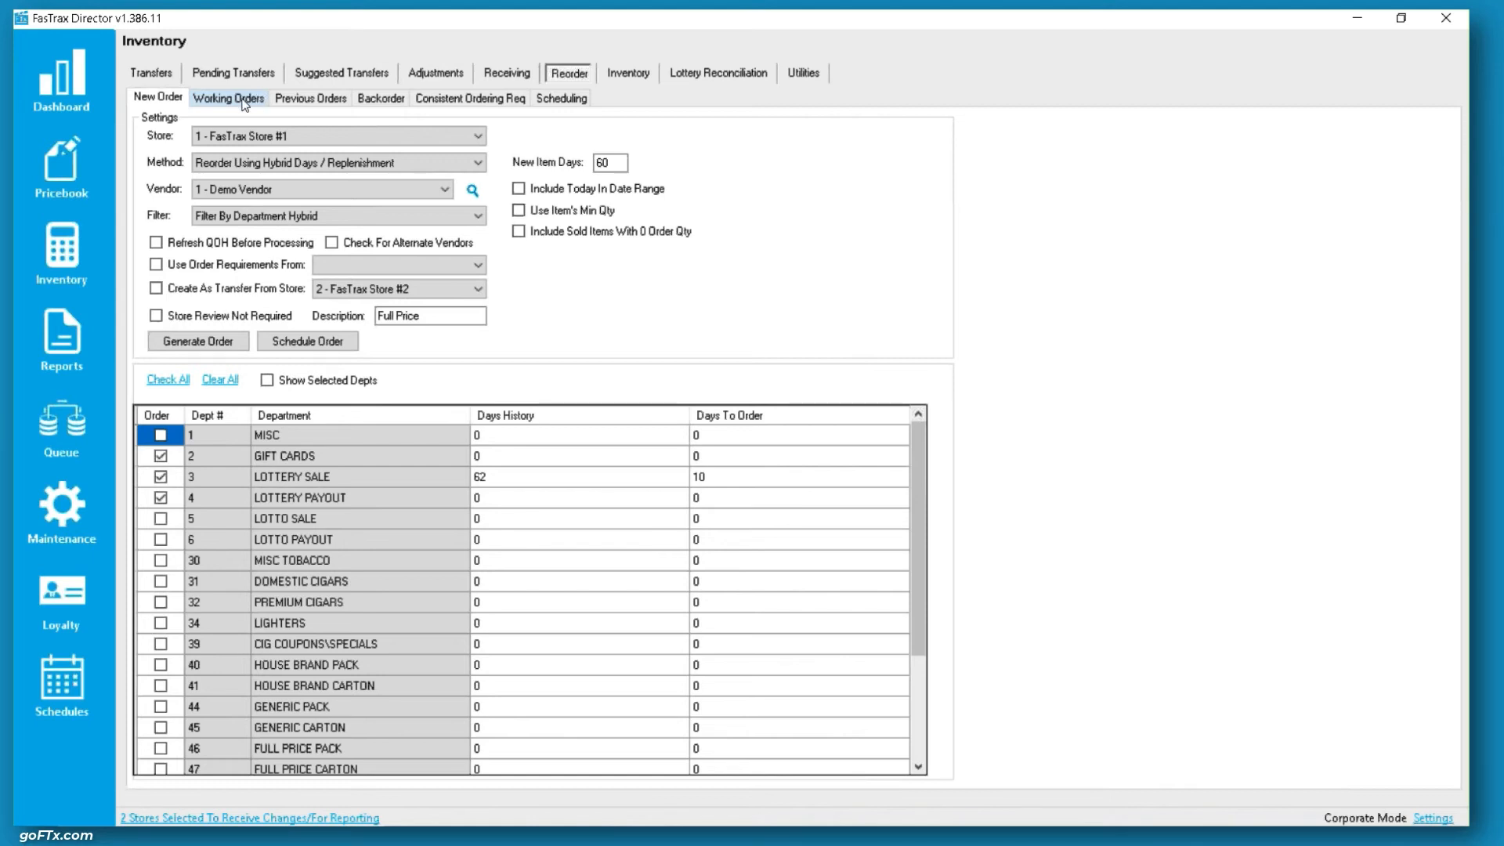
Step: Open the previous orders list, examine the reorder worksheet of the fourth listed Demo Vendor order, and close the worksheet
left_click(297, 105)
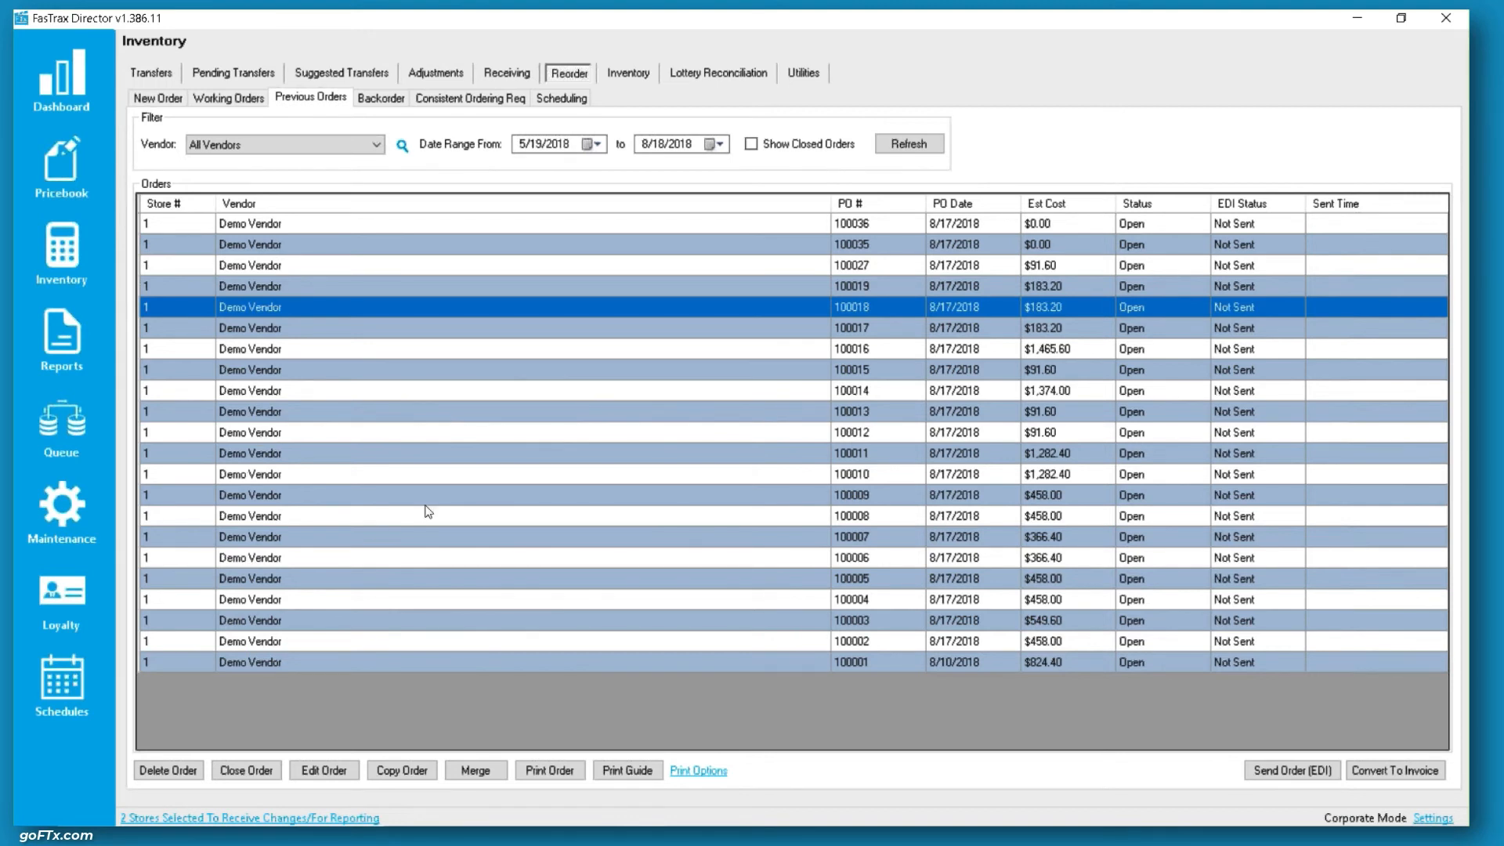
double_click(364, 284)
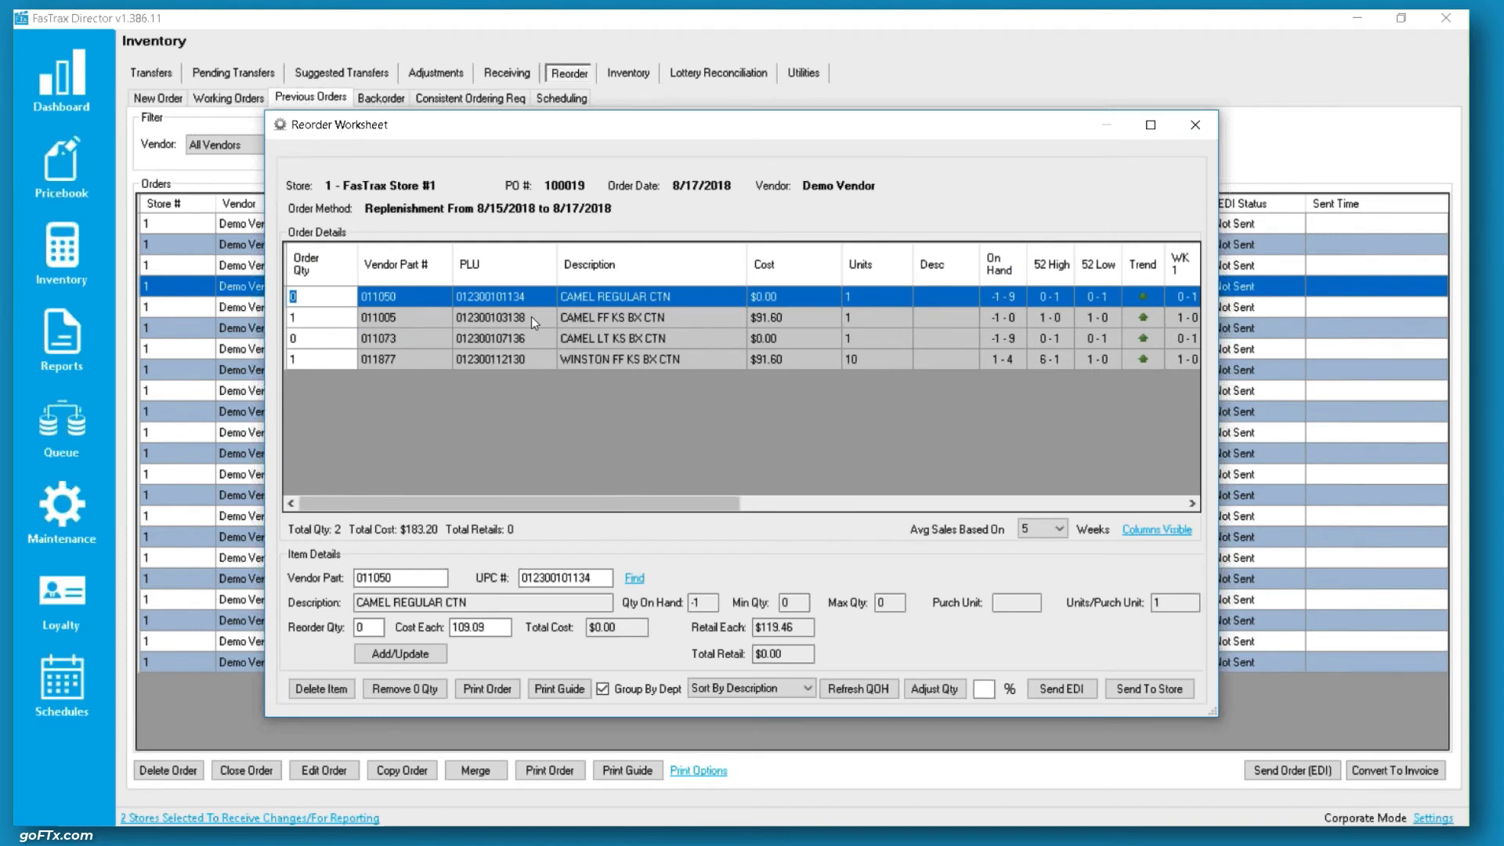
mouse_move(314, 504)
left_mouse_down()
mouse_move(692, 517)
mouse_move(314, 509)
left_mouse_up()
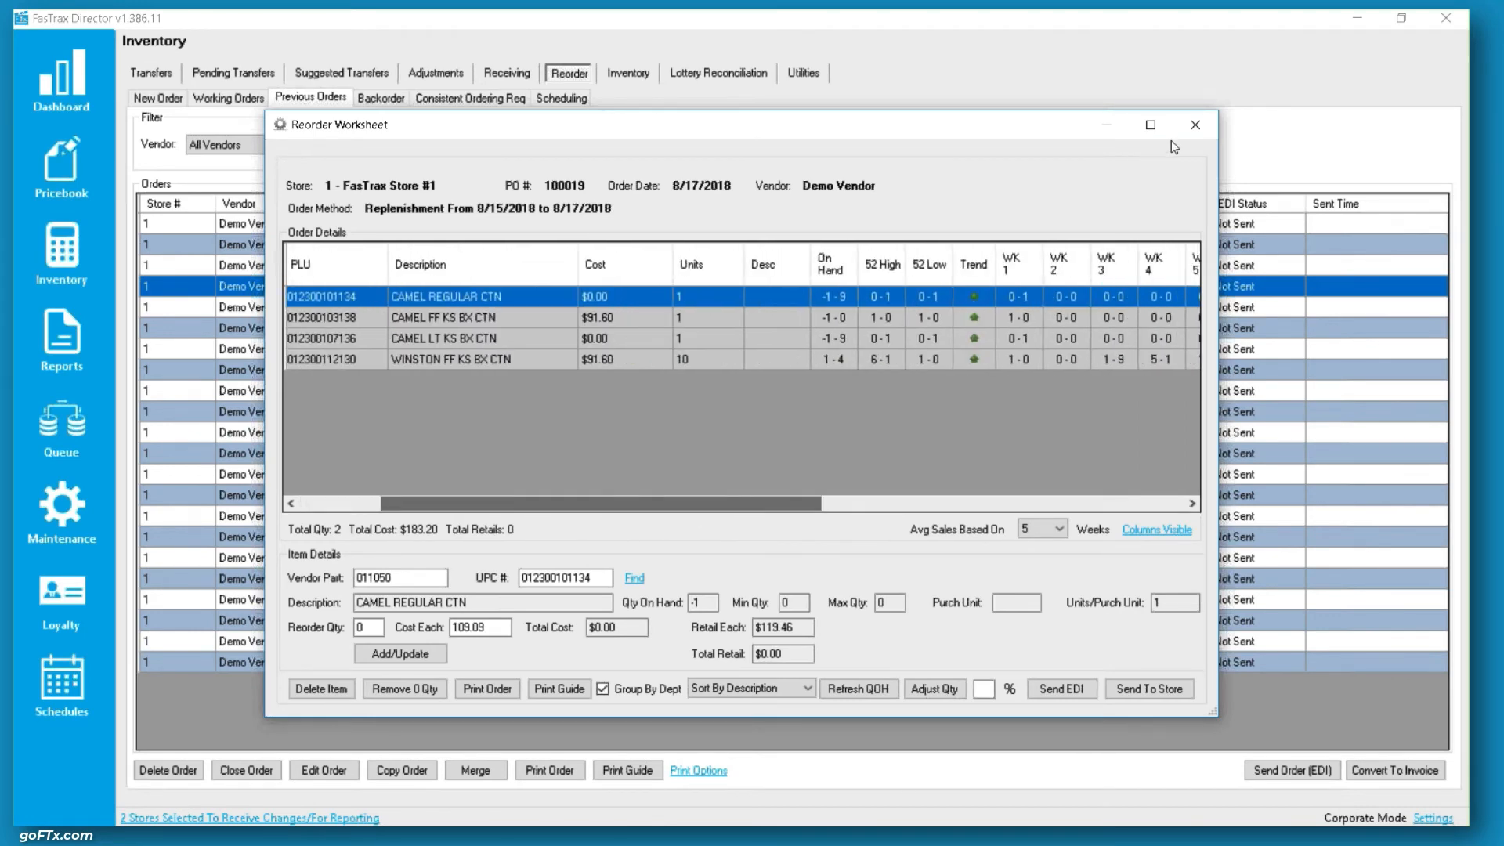
left_click(1195, 124)
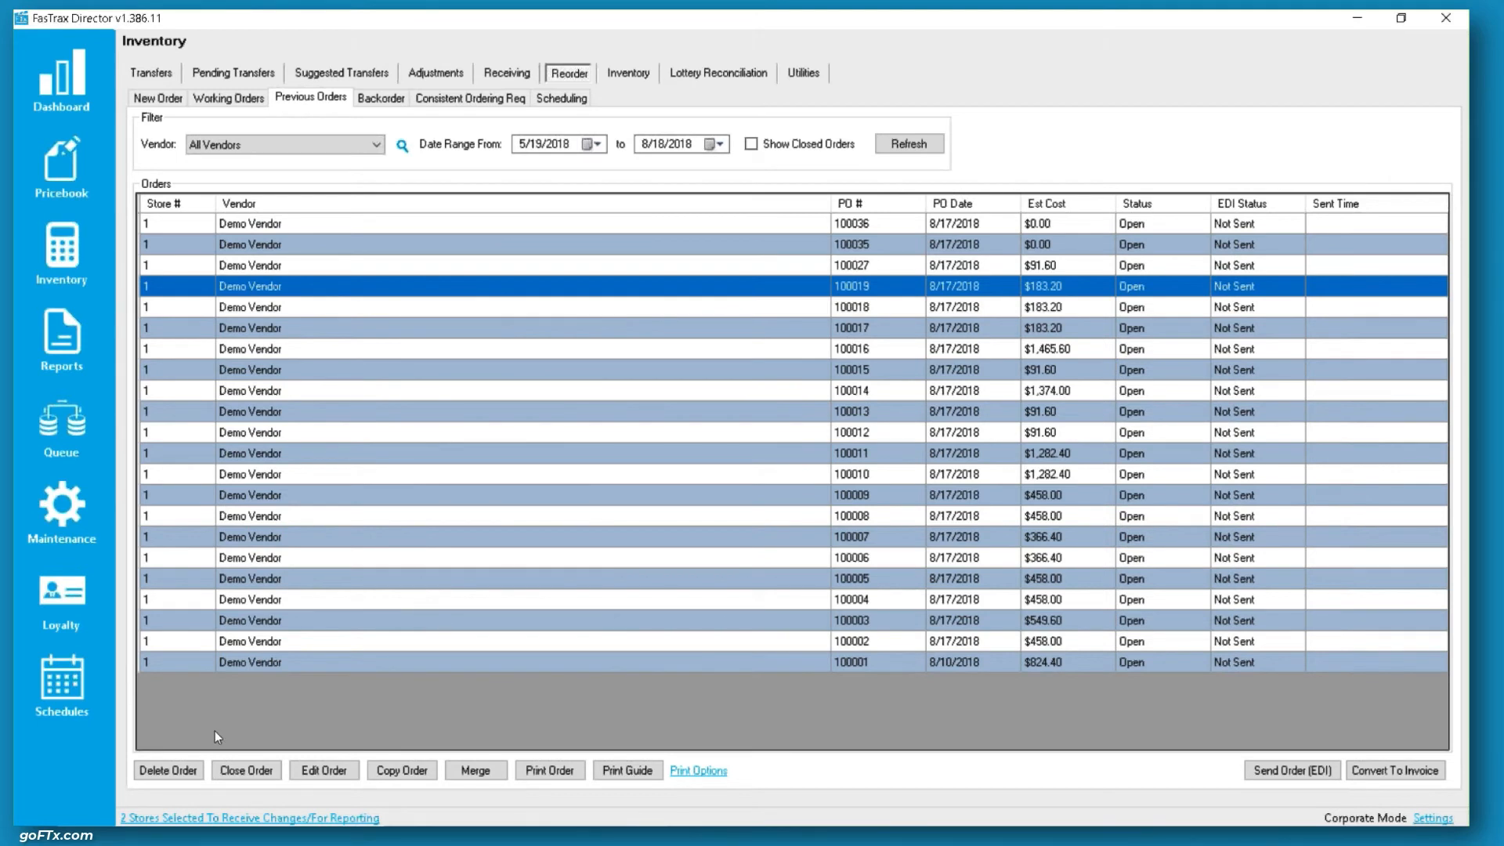
Step: Delete the second listed Demo Vendor order, with an estimated cost of $0.00, from the previous orders
left_click(278, 263)
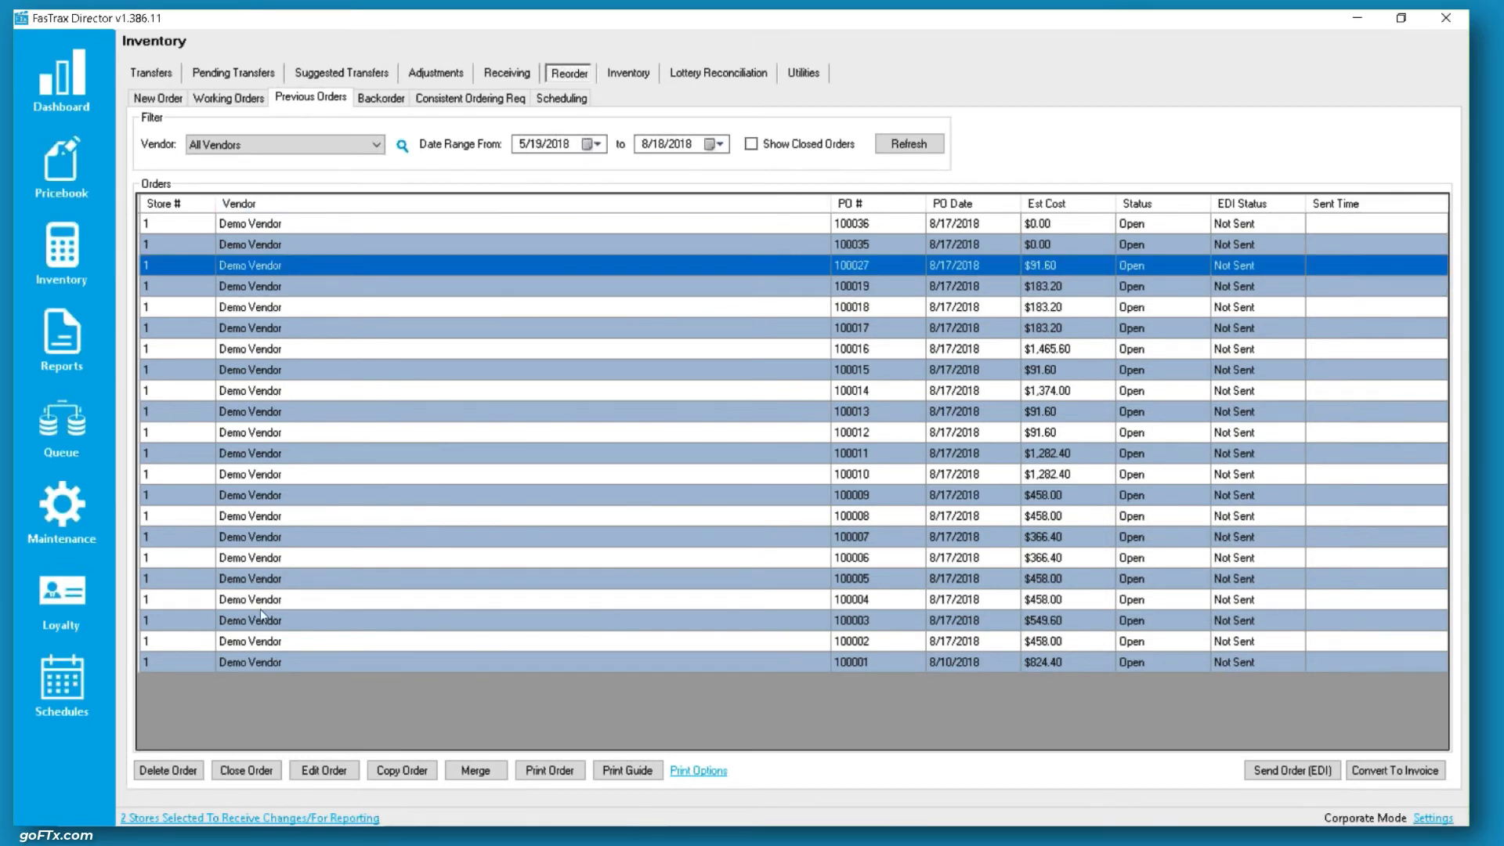
left_click(168, 770)
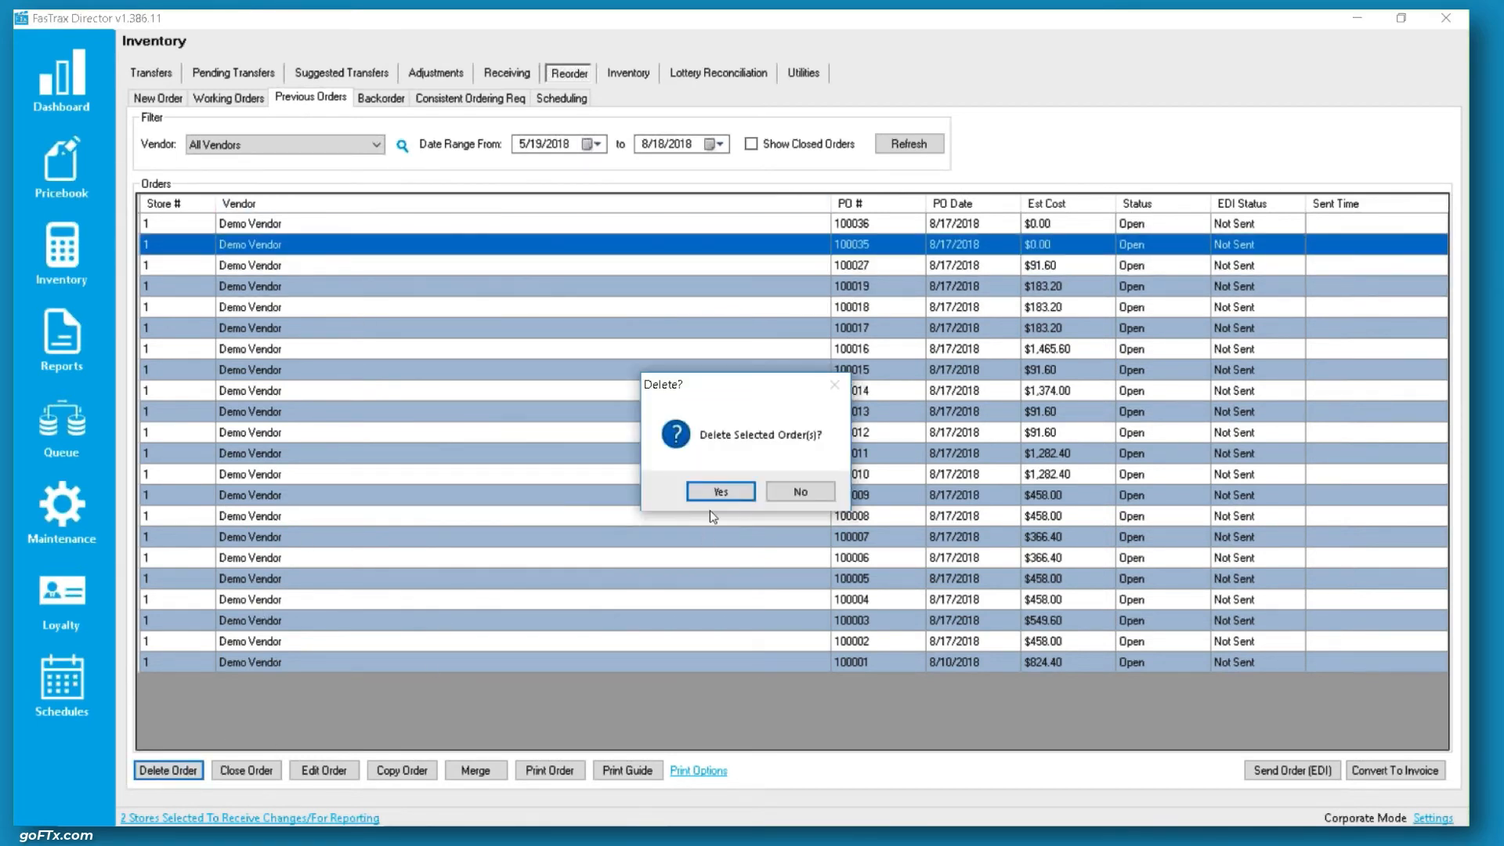
left_click(715, 490)
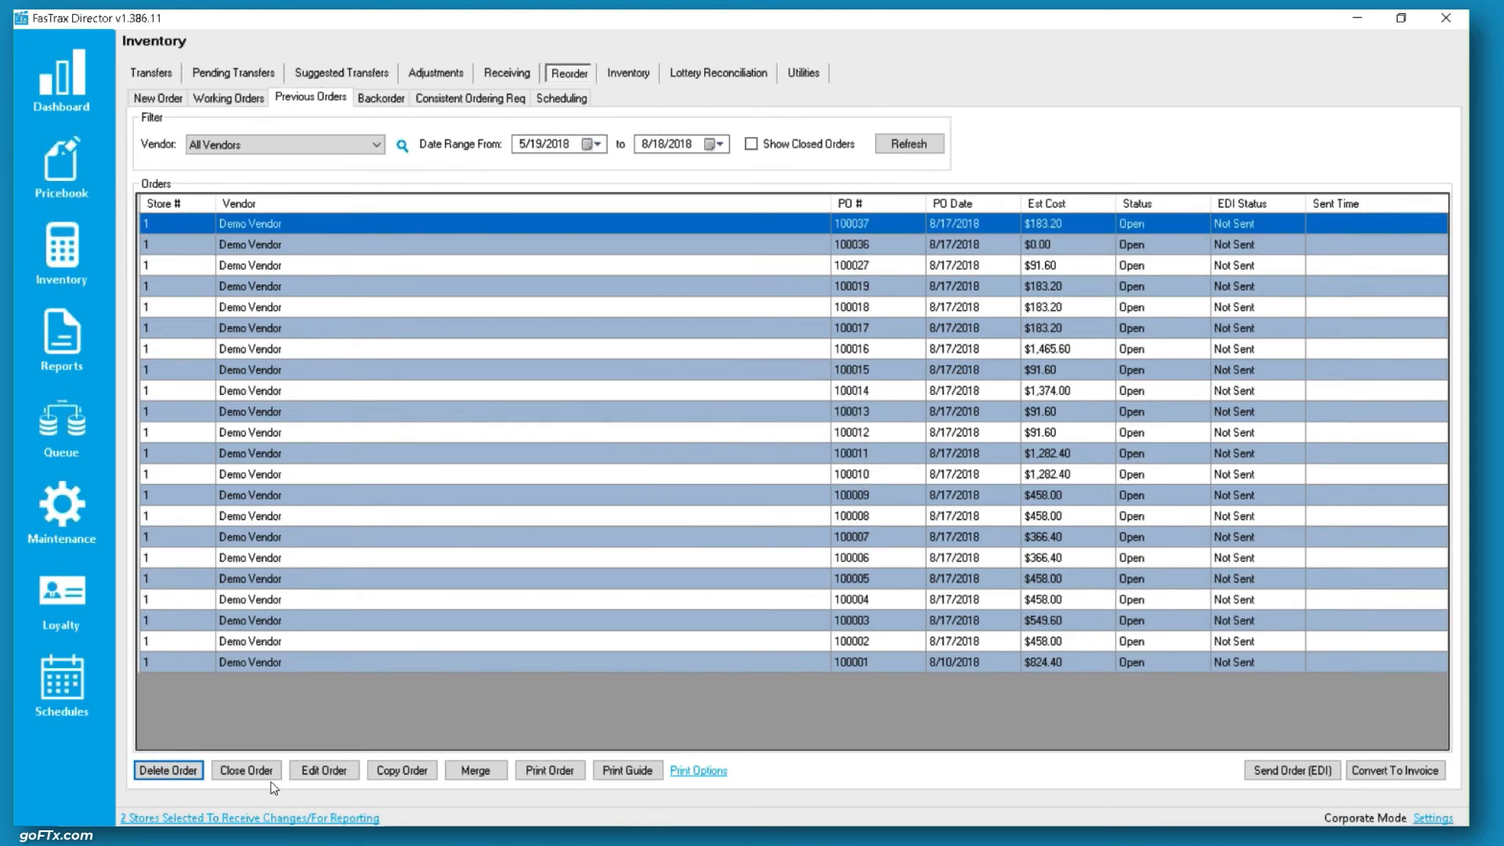
left_click(356, 283)
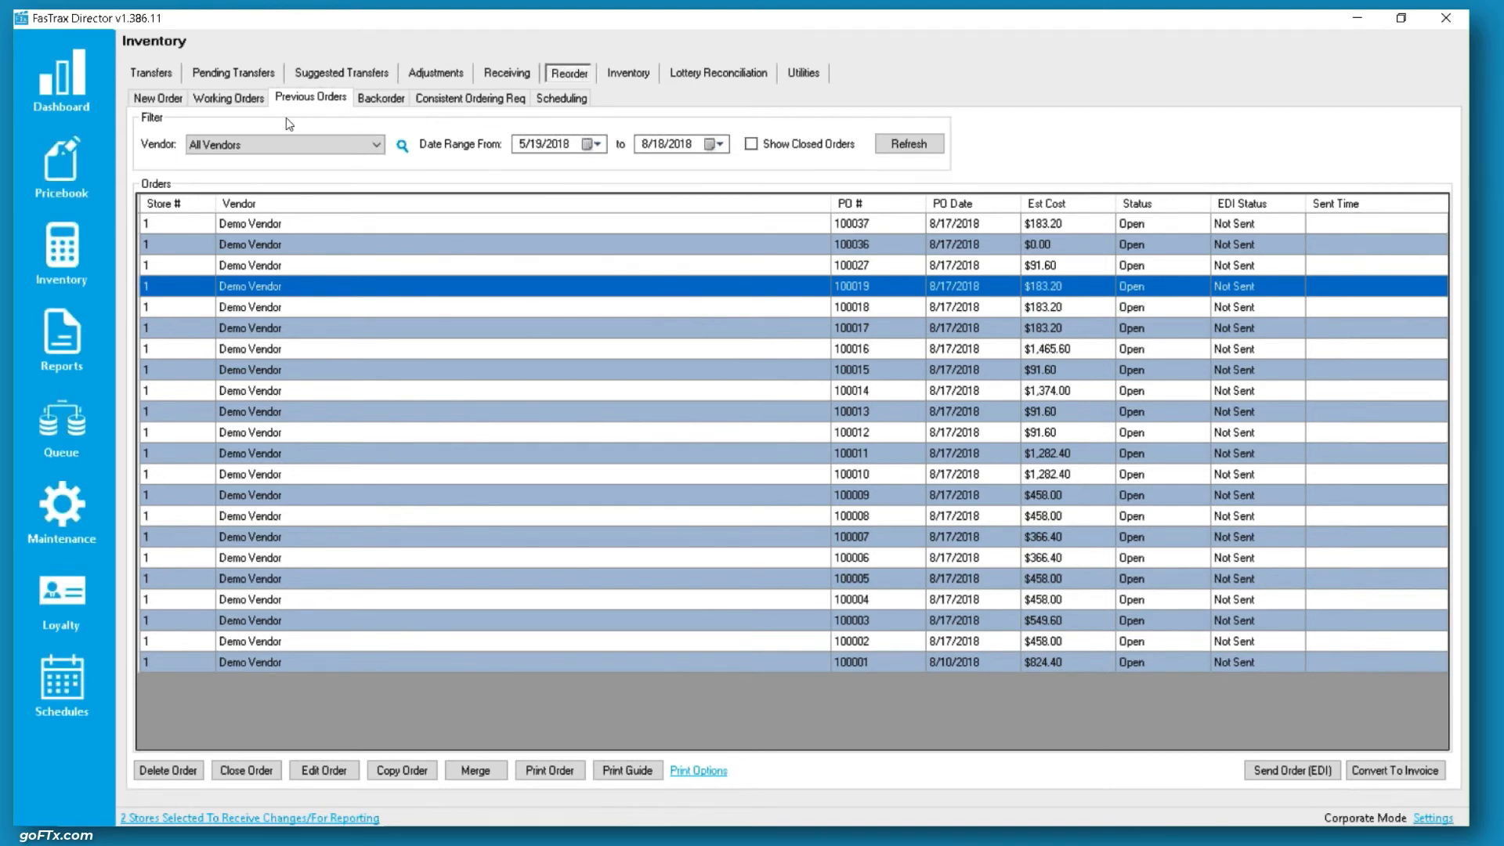
left_click(73, 149)
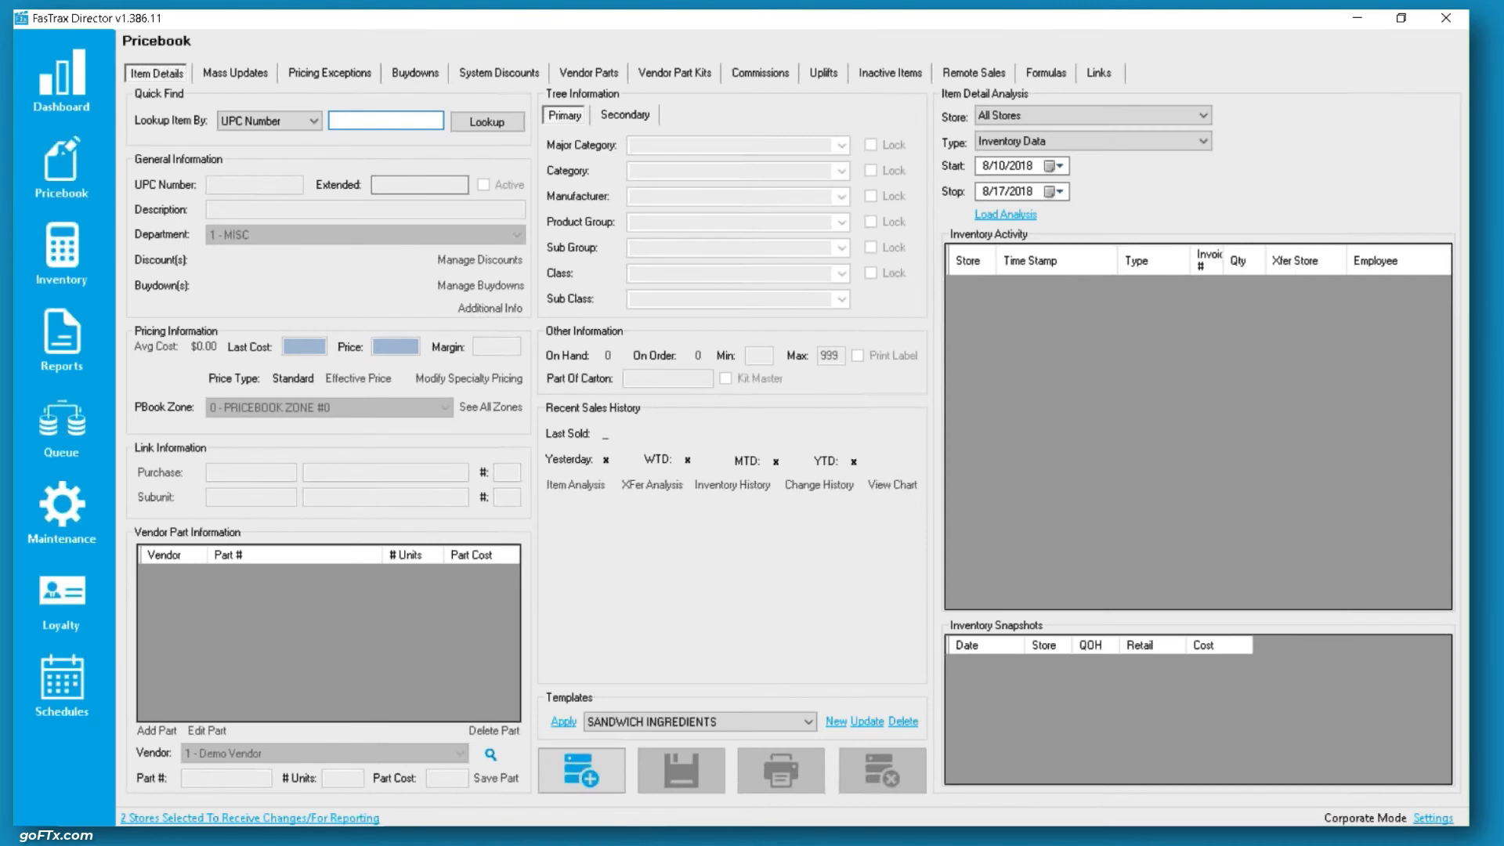
type("012300000123")
key("Return")
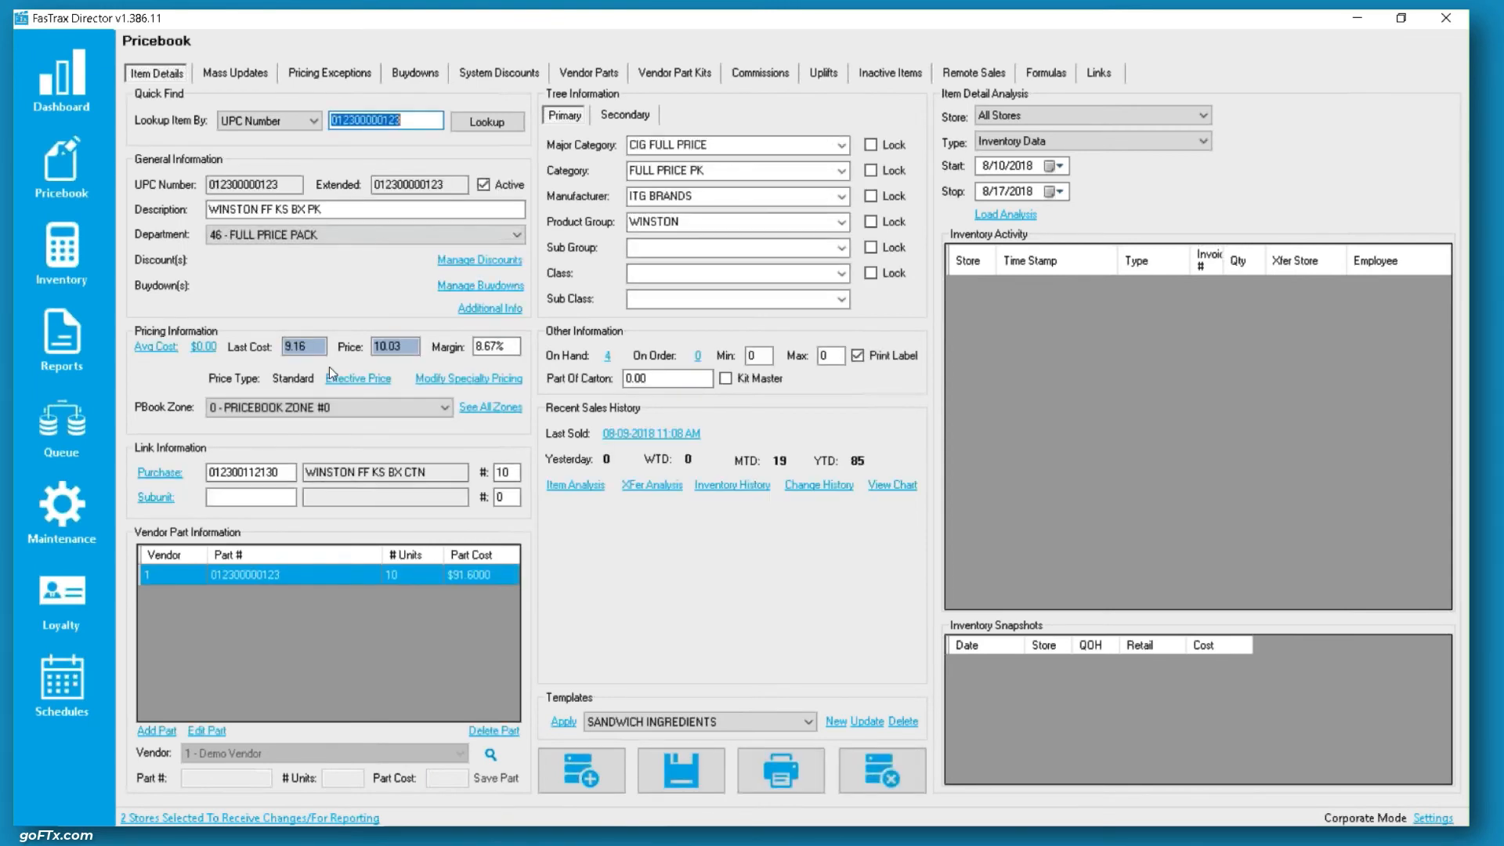
left_click(154, 472)
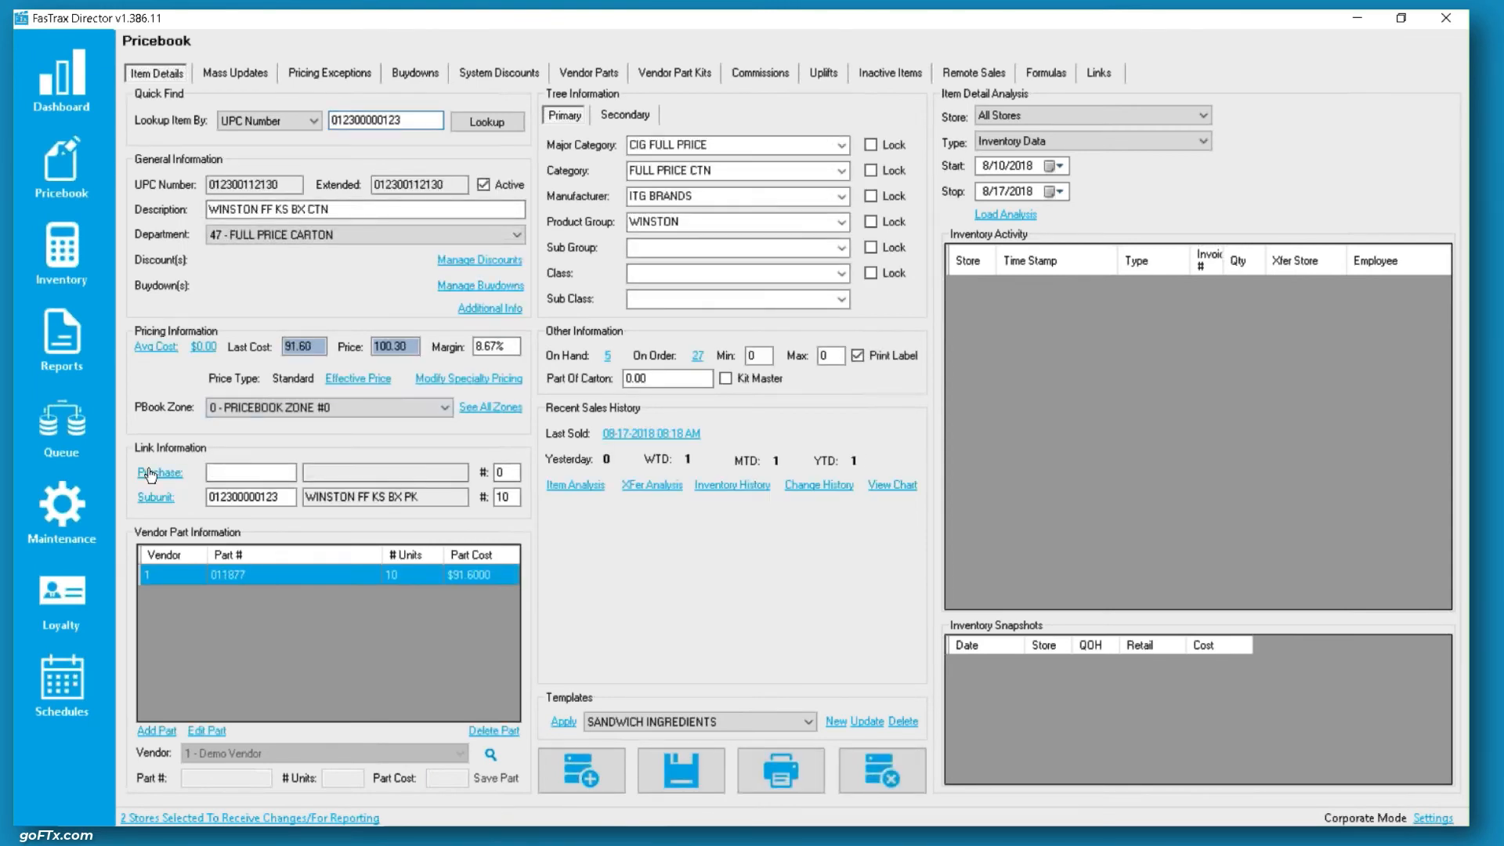
left_click(697, 357)
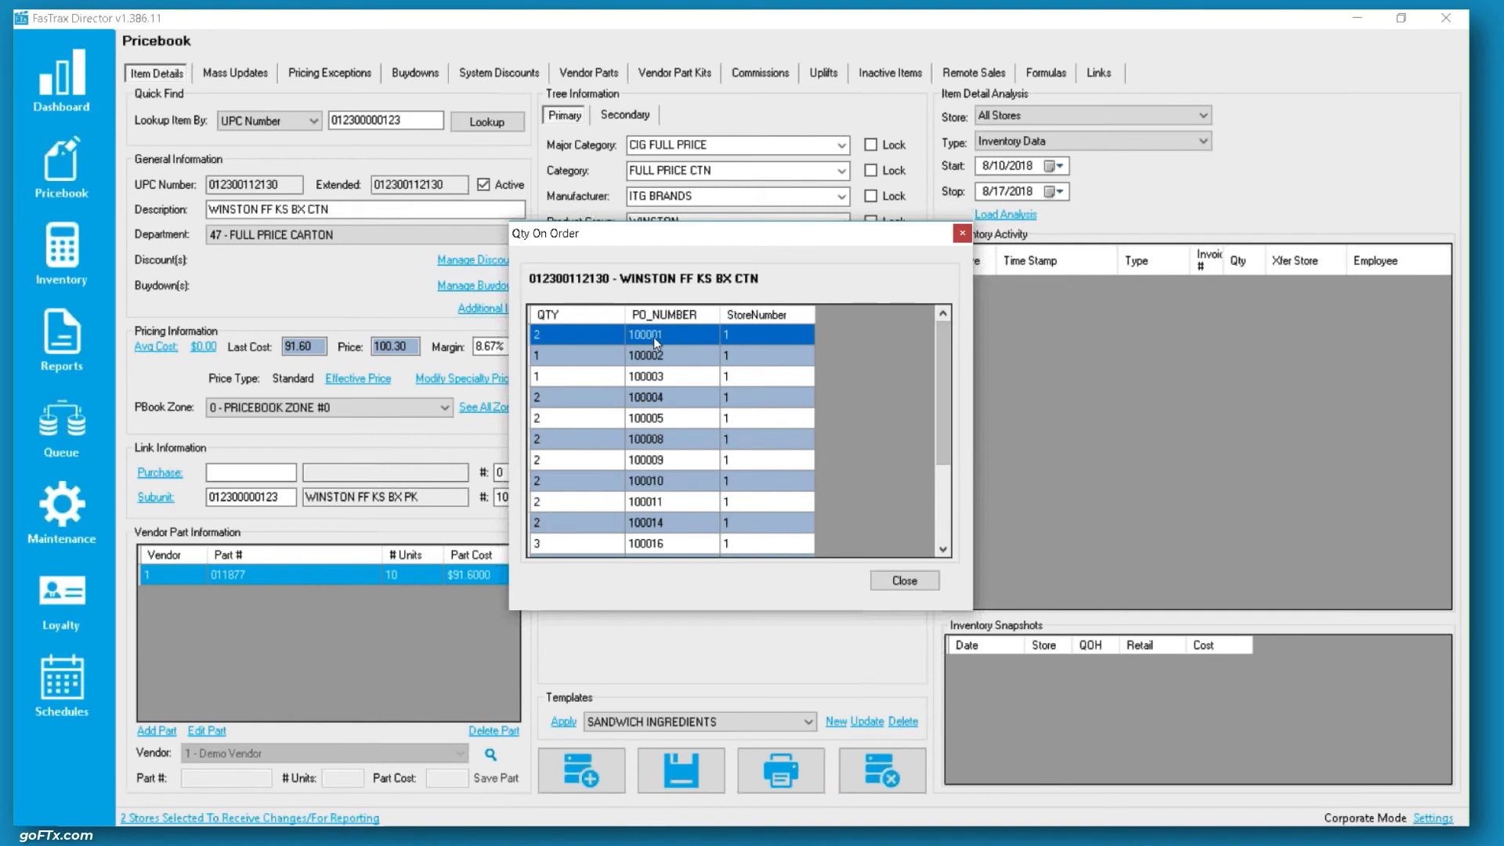
left_click(905, 582)
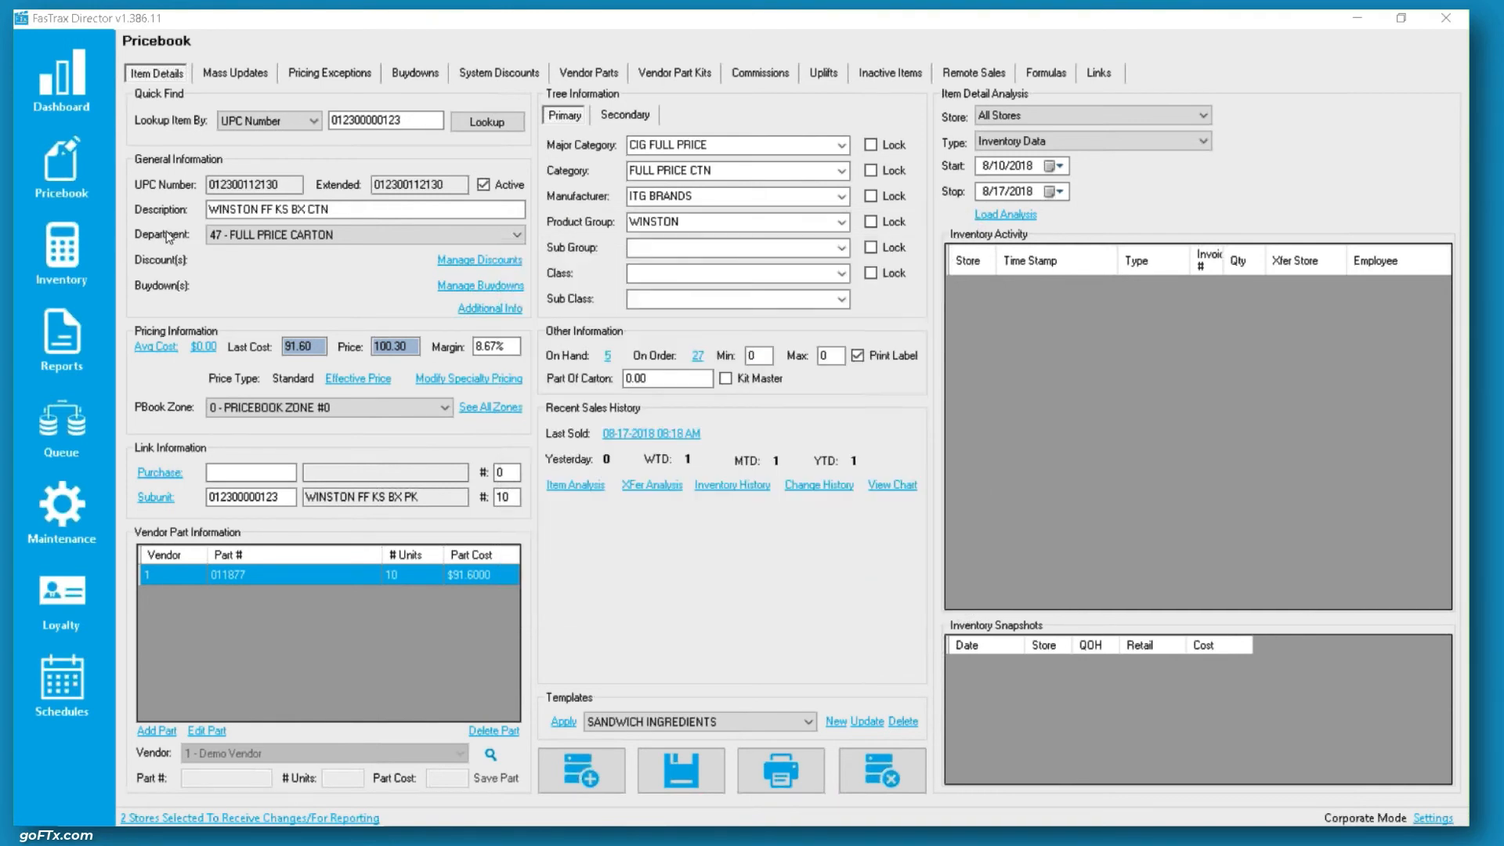
Step: Return to the previous reorders and flag the Demo Vendor order dated 8/10/2018 as closed
left_click(69, 251)
left_click(570, 72)
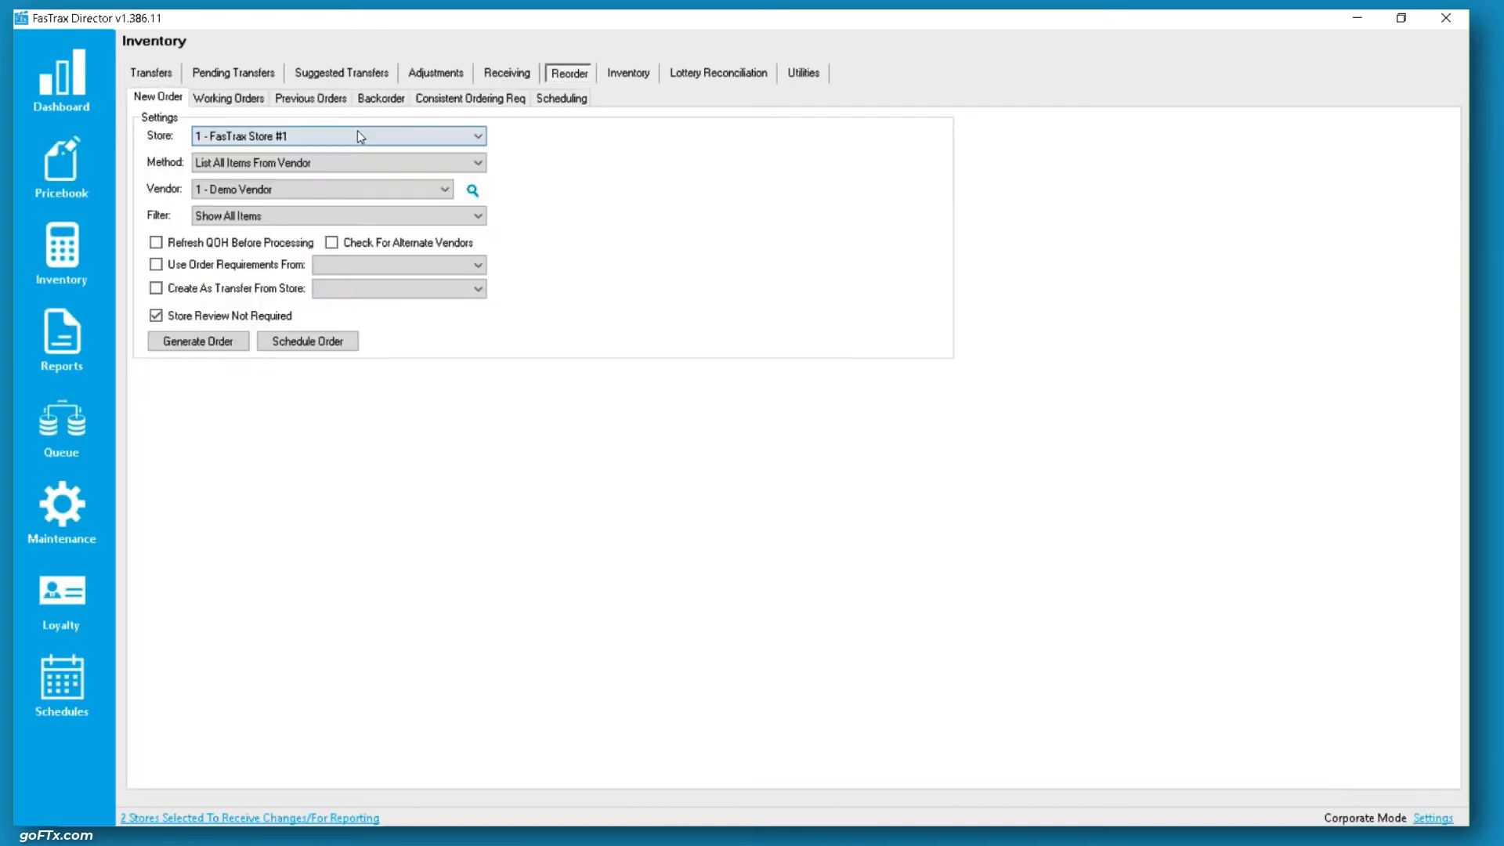
left_click(310, 98)
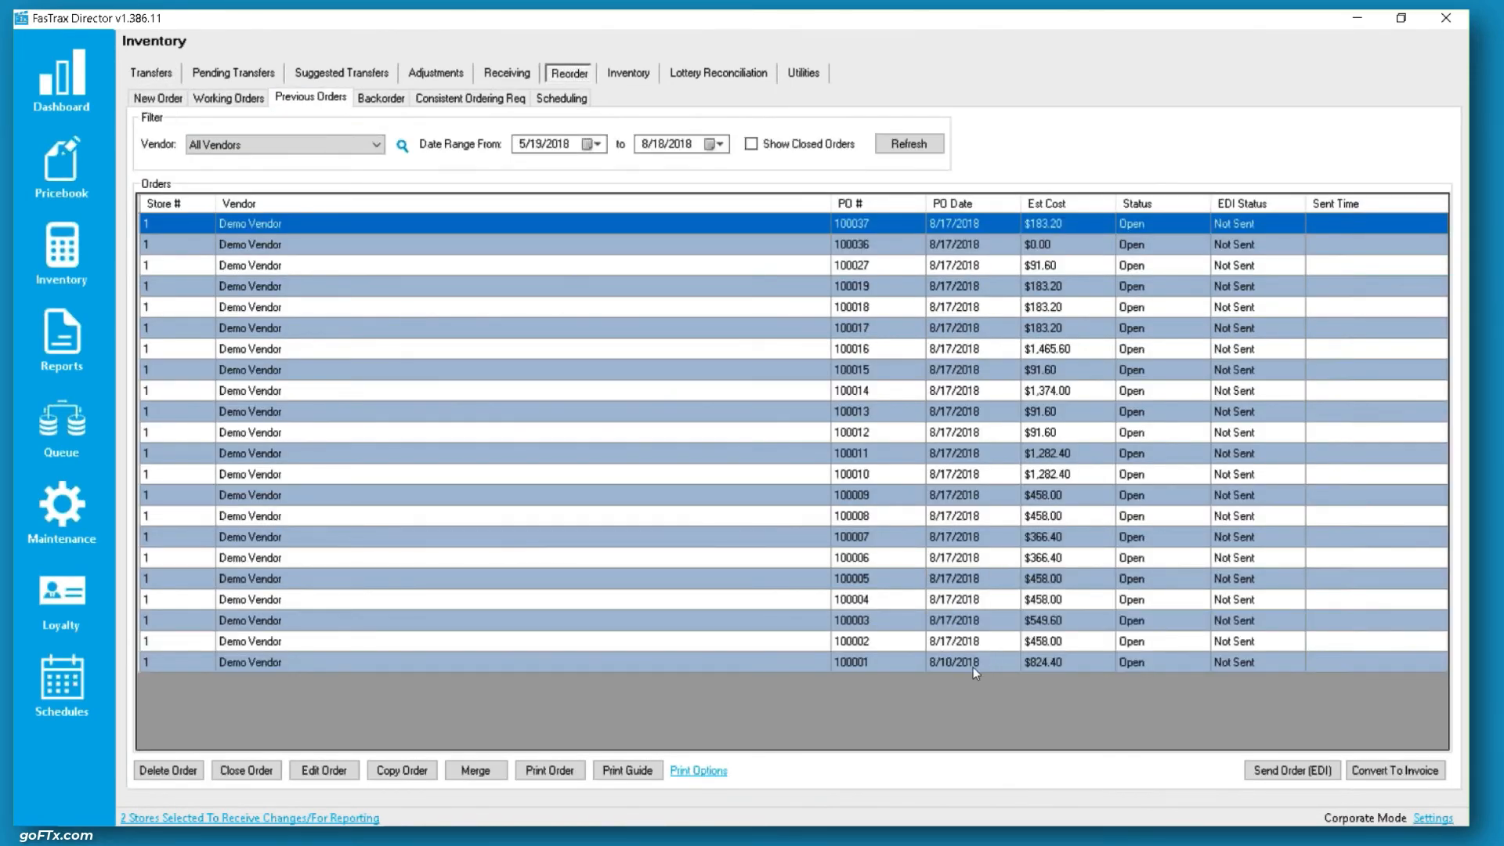
left_click(869, 664)
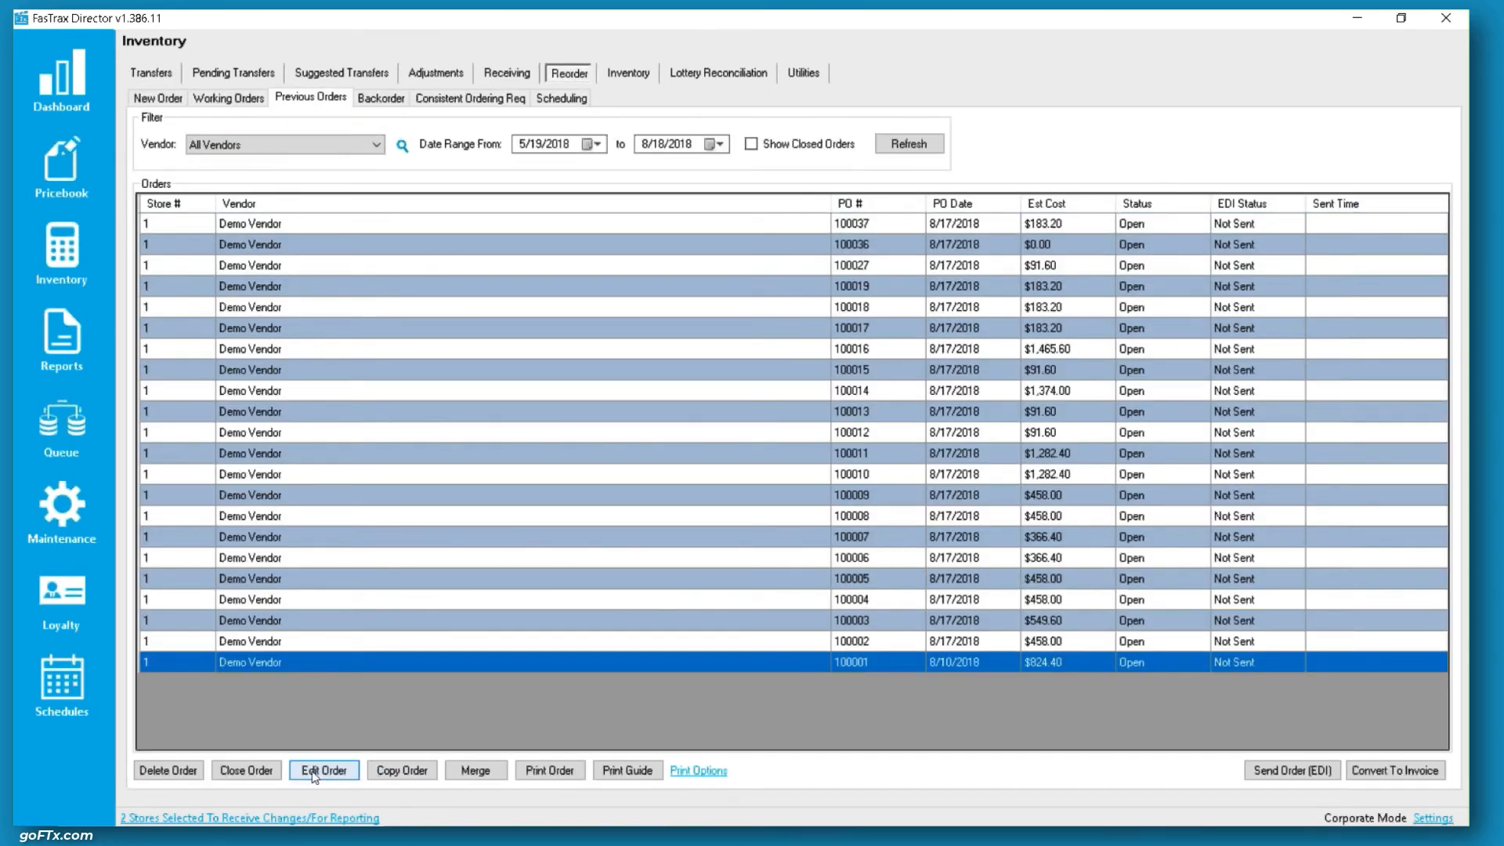
left_click(245, 770)
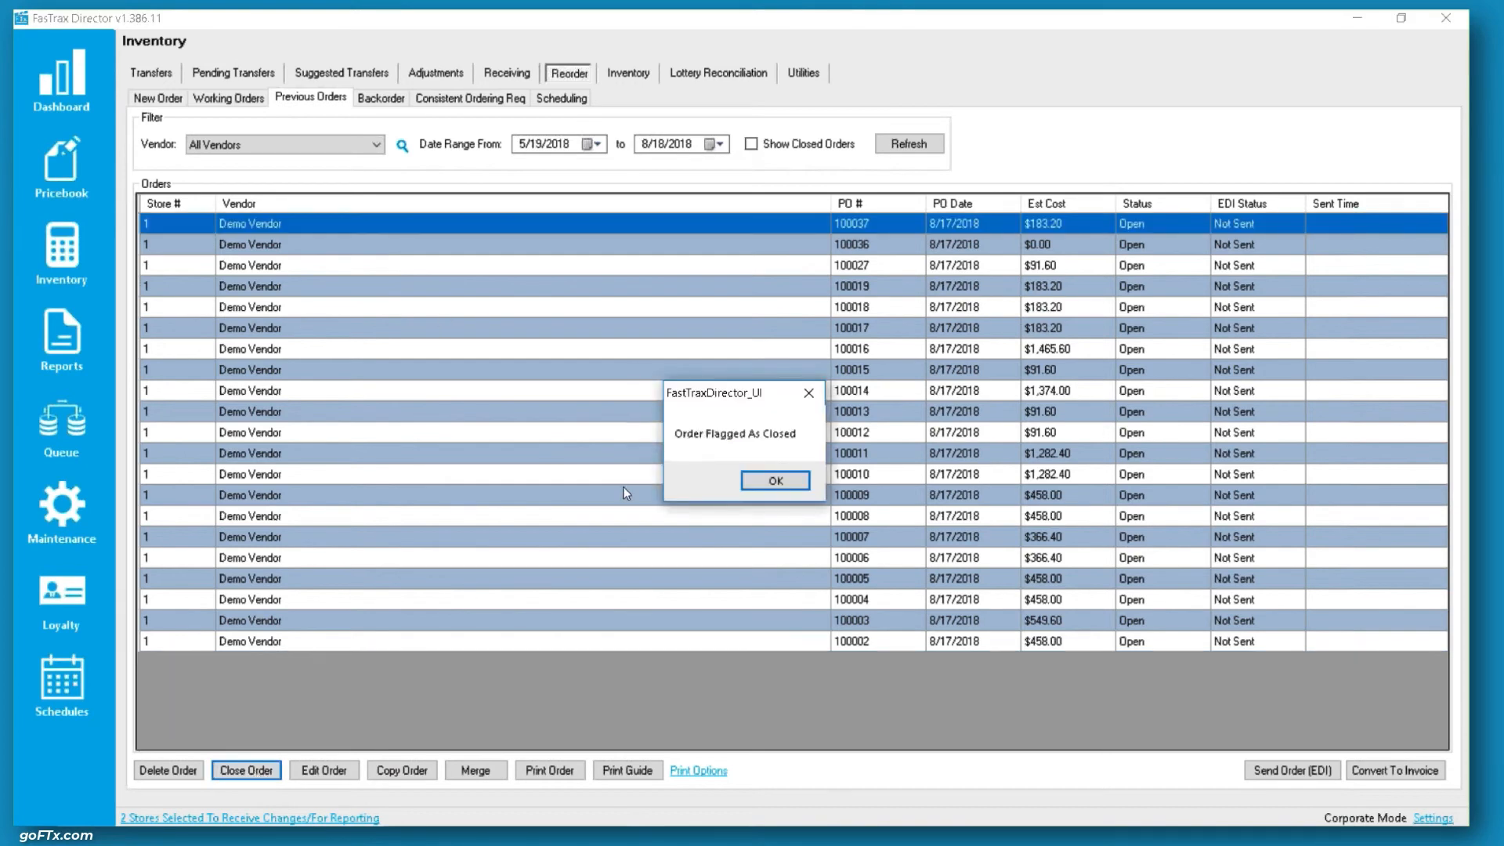
left_click(776, 480)
left_click(61, 164)
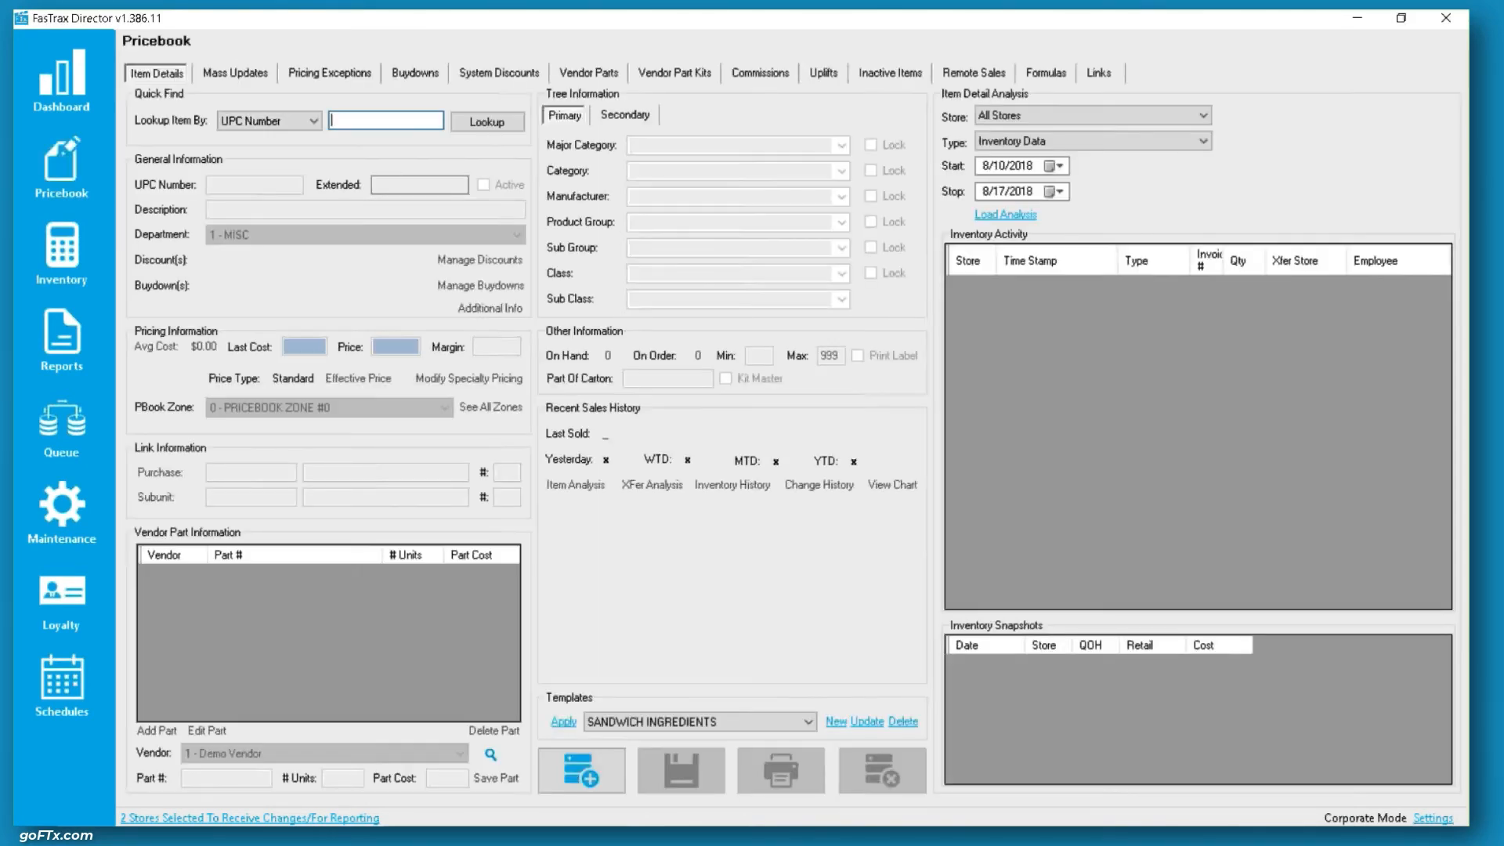
left_click(377, 117)
type("012300000123")
key("Return")
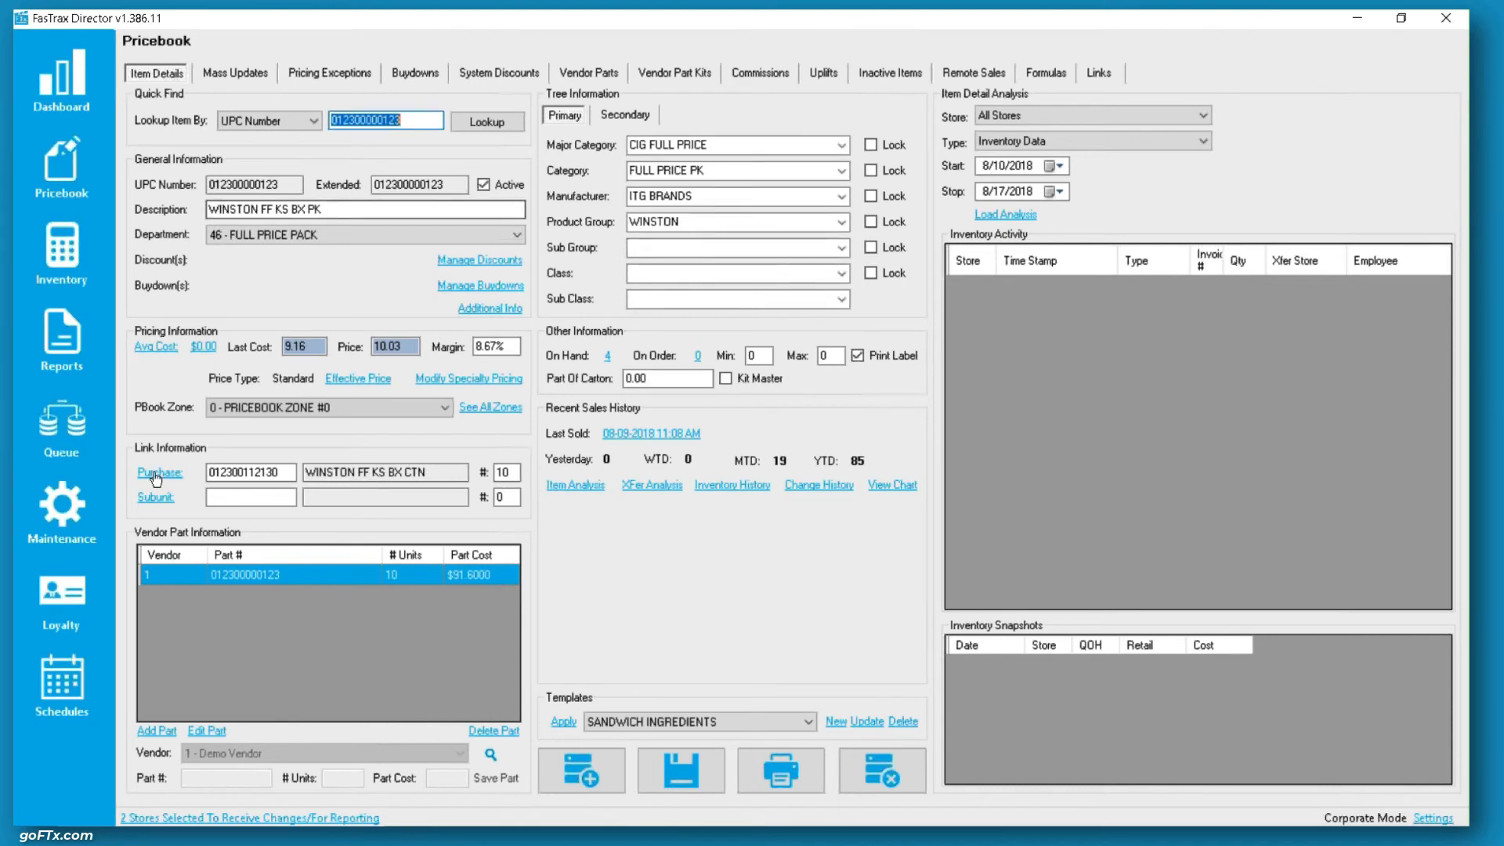
left_click(160, 472)
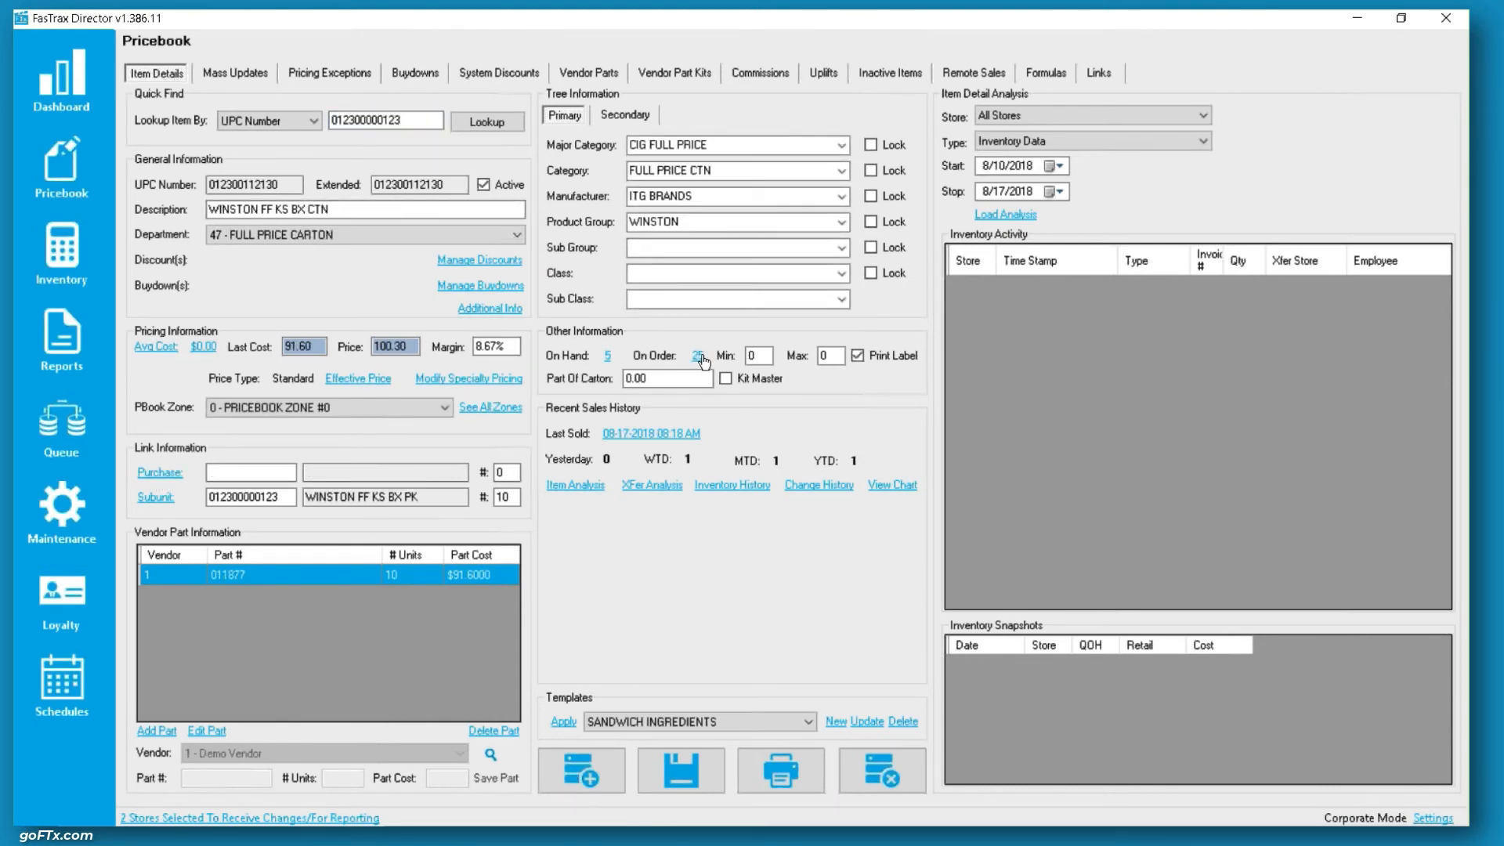
left_click(698, 356)
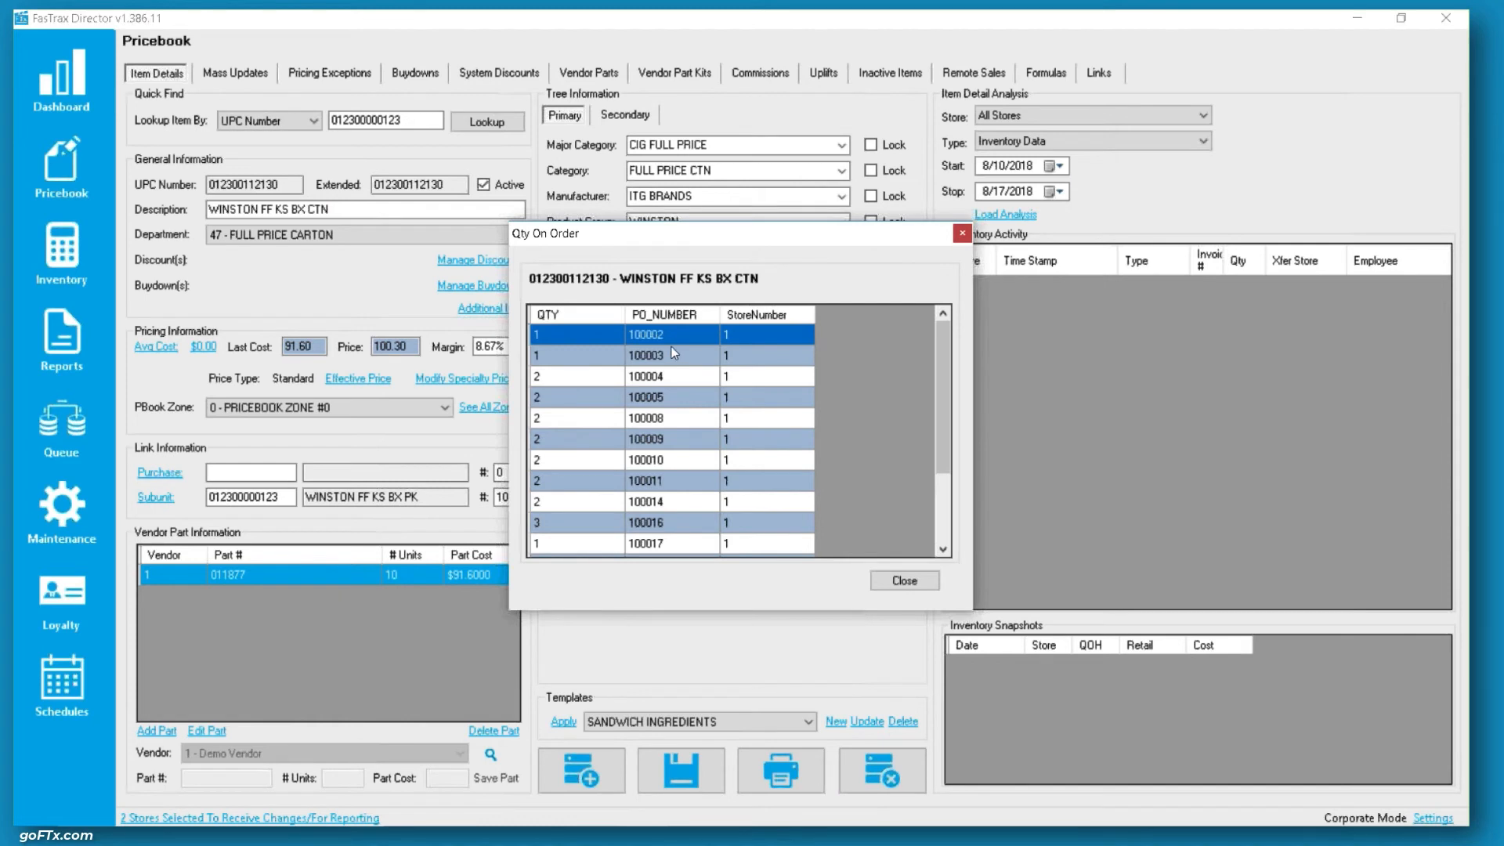
left_click(904, 580)
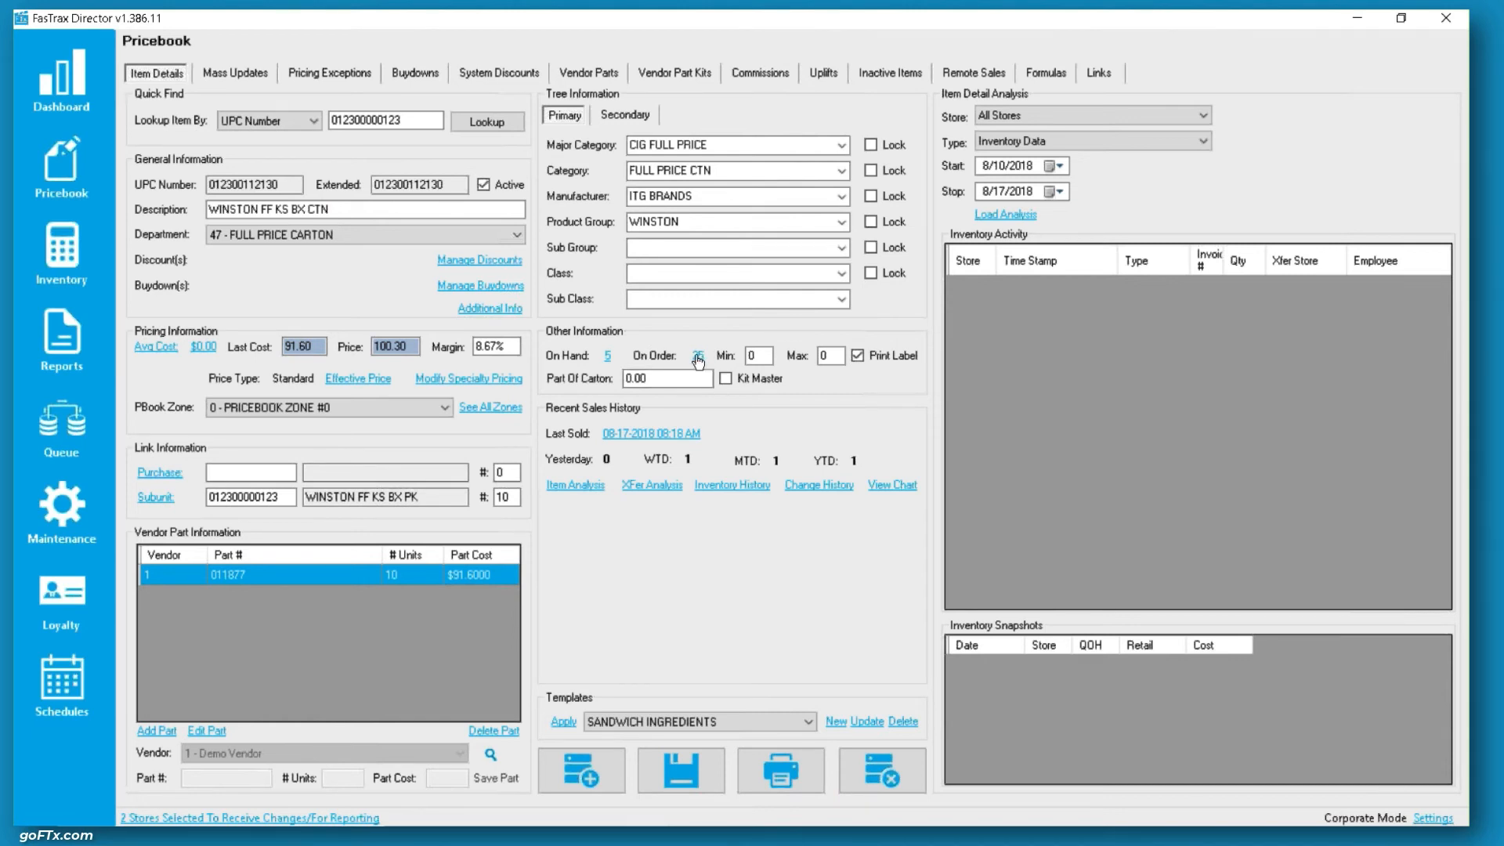
Step: Return to the previous reorders list and select the Demo Vendor order with a $0.00 estimated cost
left_click(47, 252)
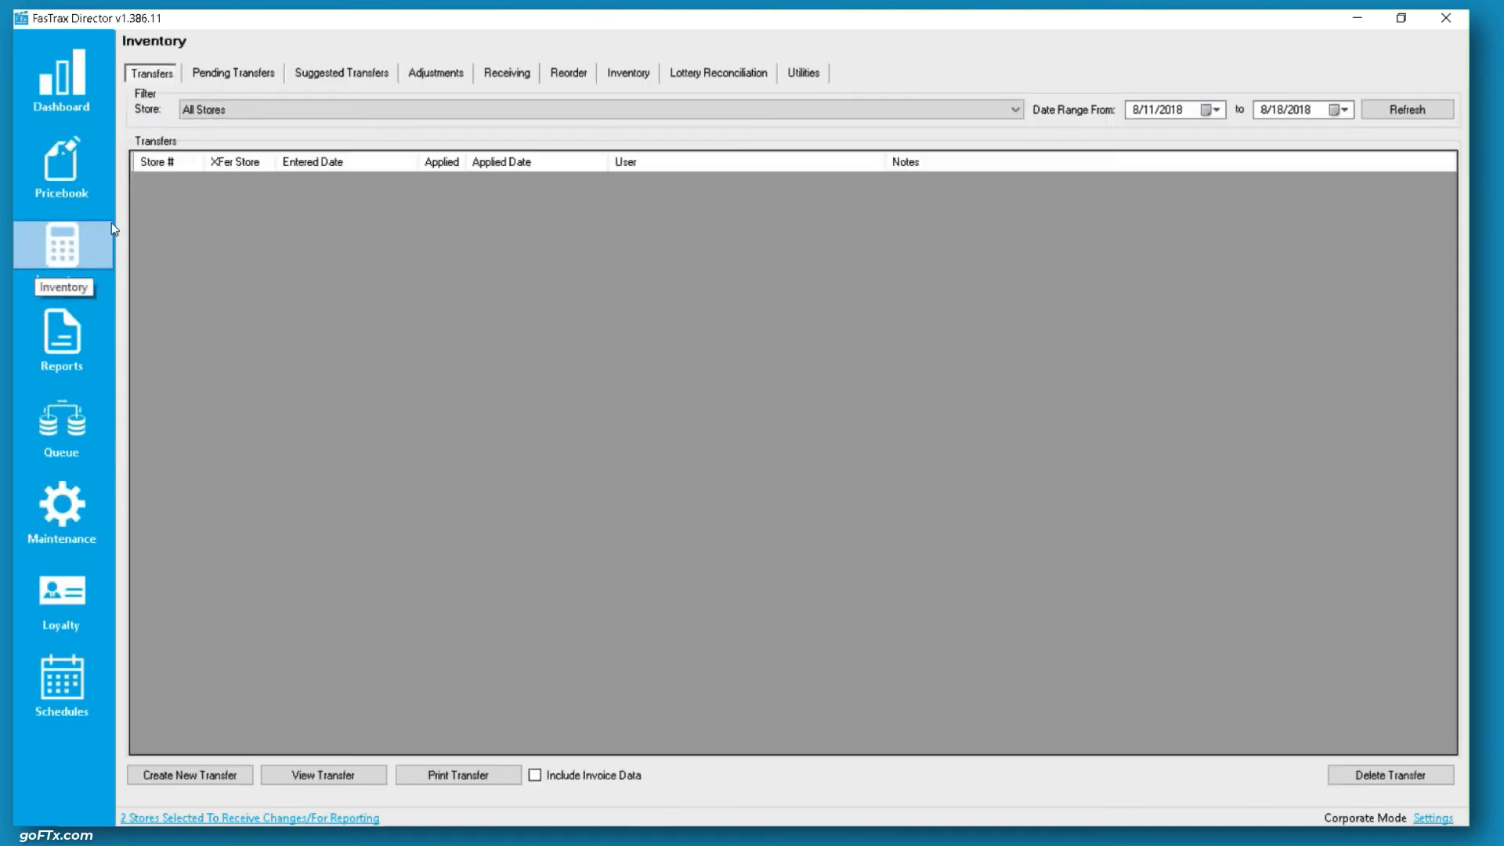
left_click(547, 77)
left_click(309, 97)
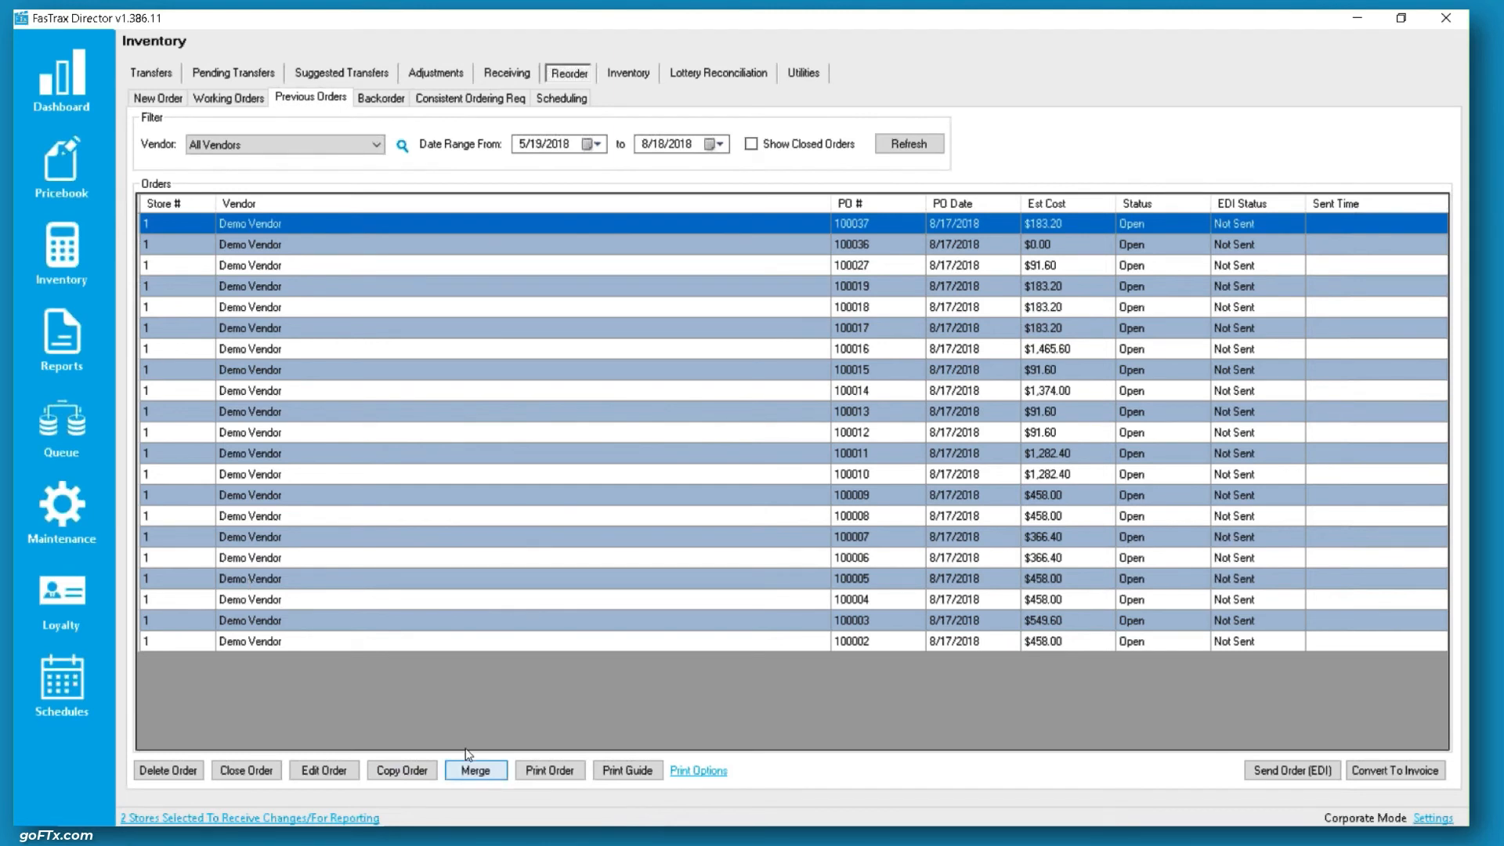
left_click(480, 246)
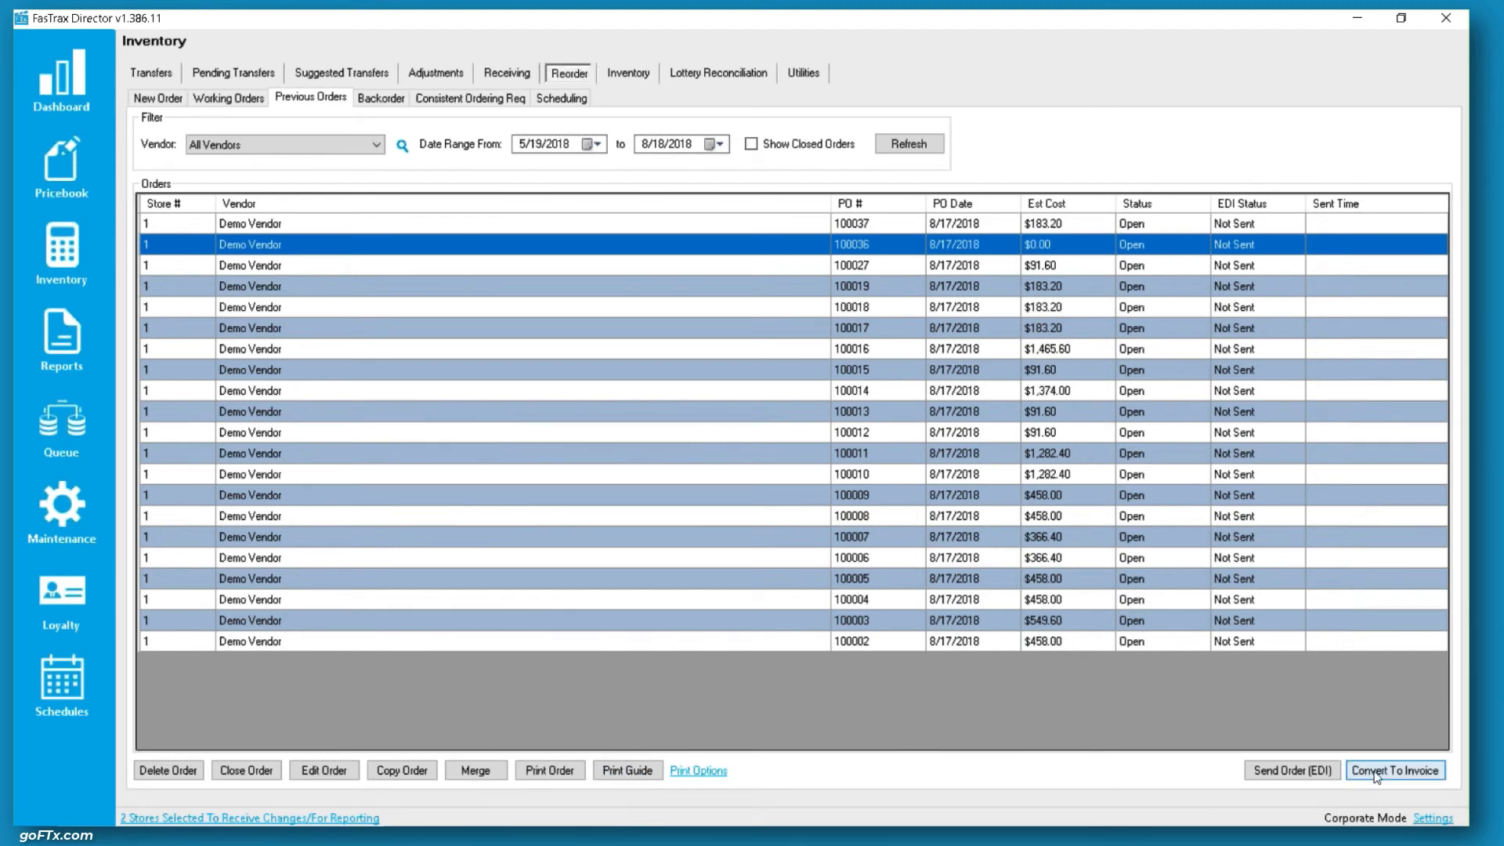
Step: Convert the first listed Demo Vendor order to an invoice, entering an invoice number, and close the resulting receiving worksheet
left_click(514, 226)
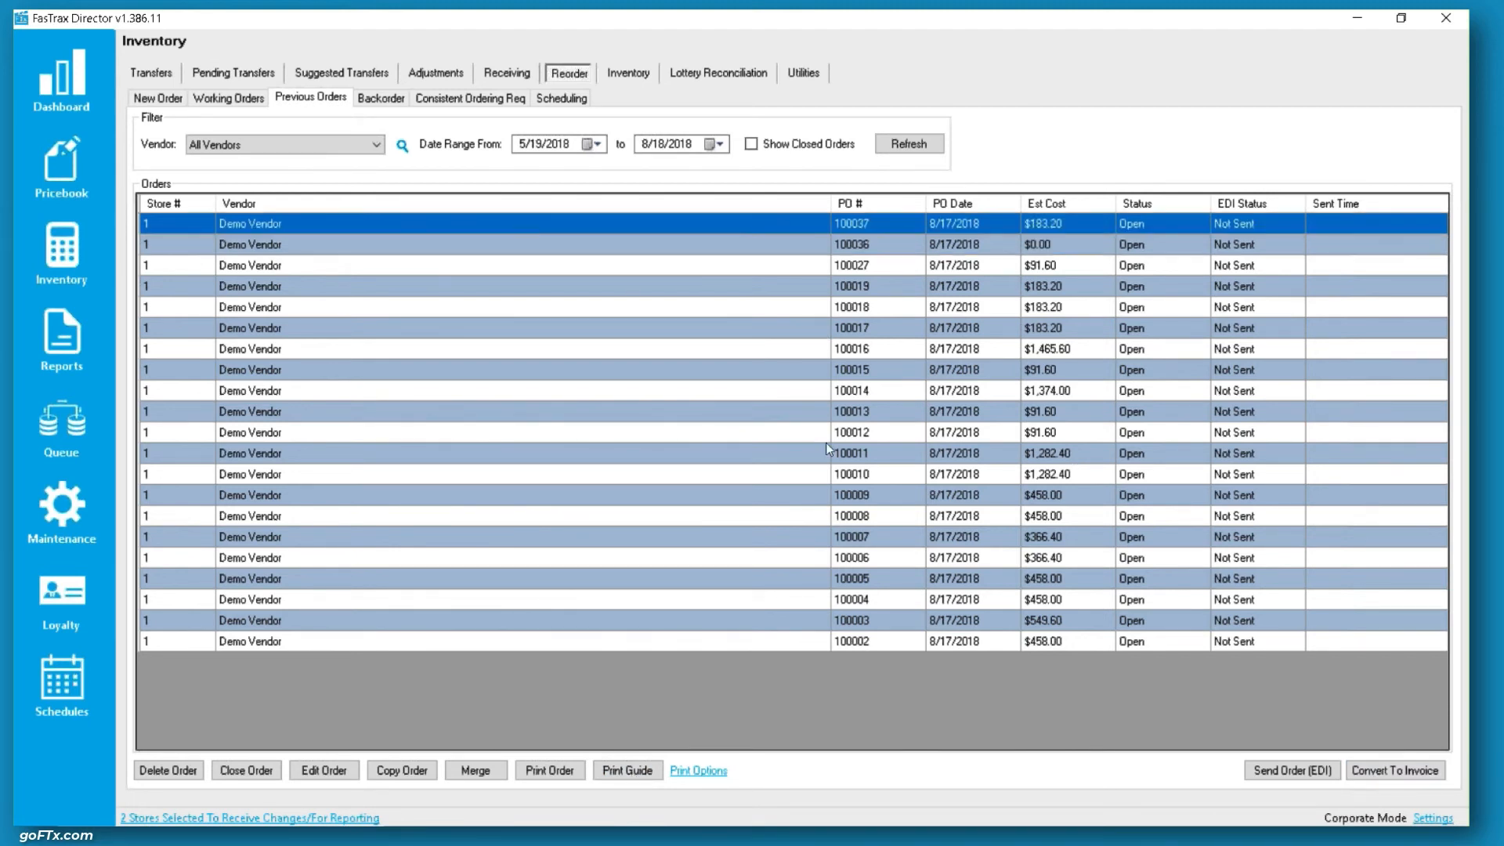
left_click(1374, 778)
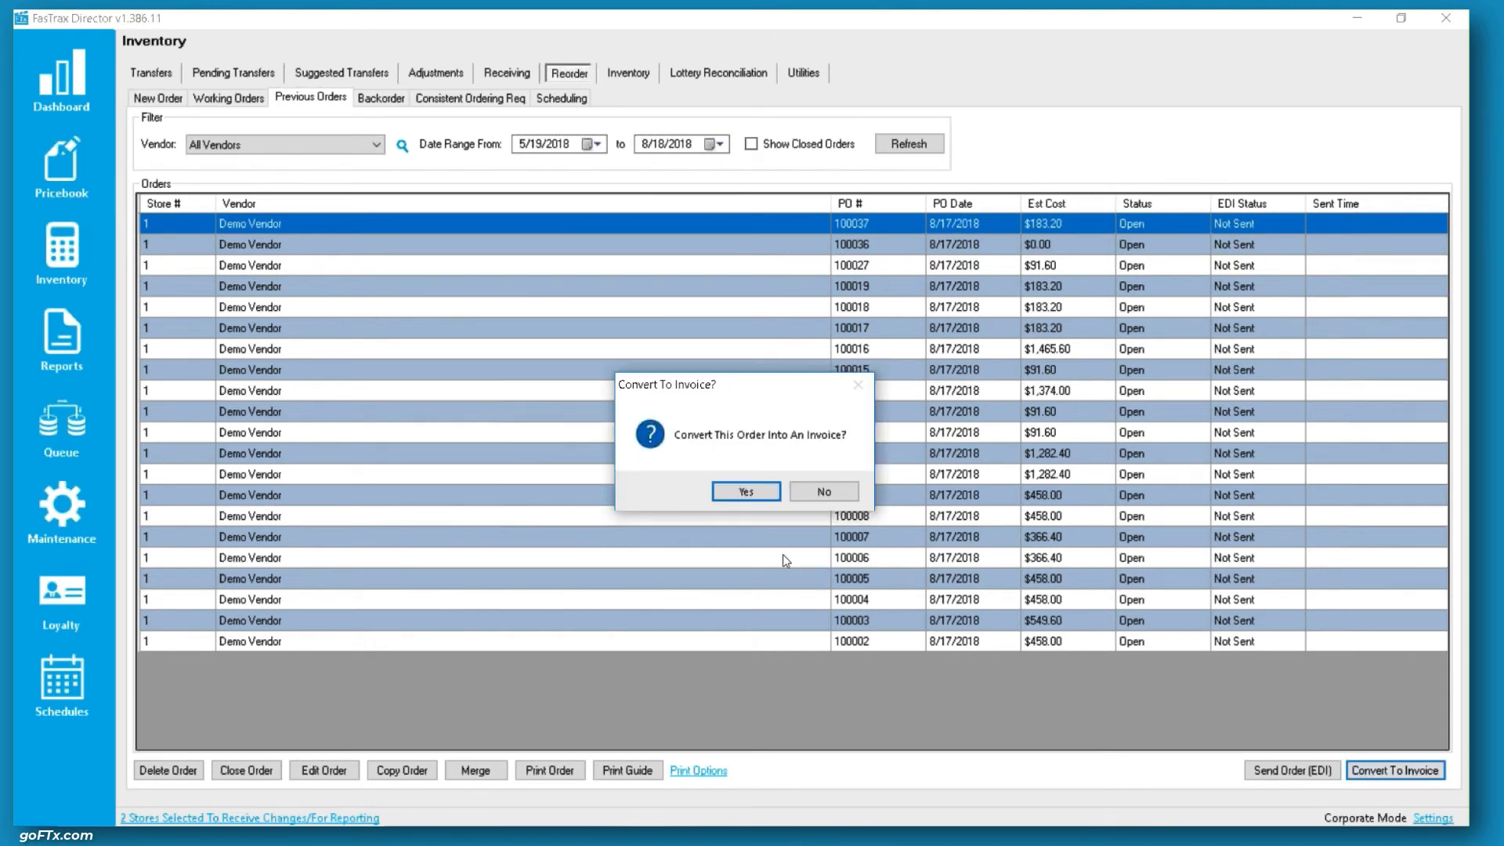
left_click(746, 492)
type("123")
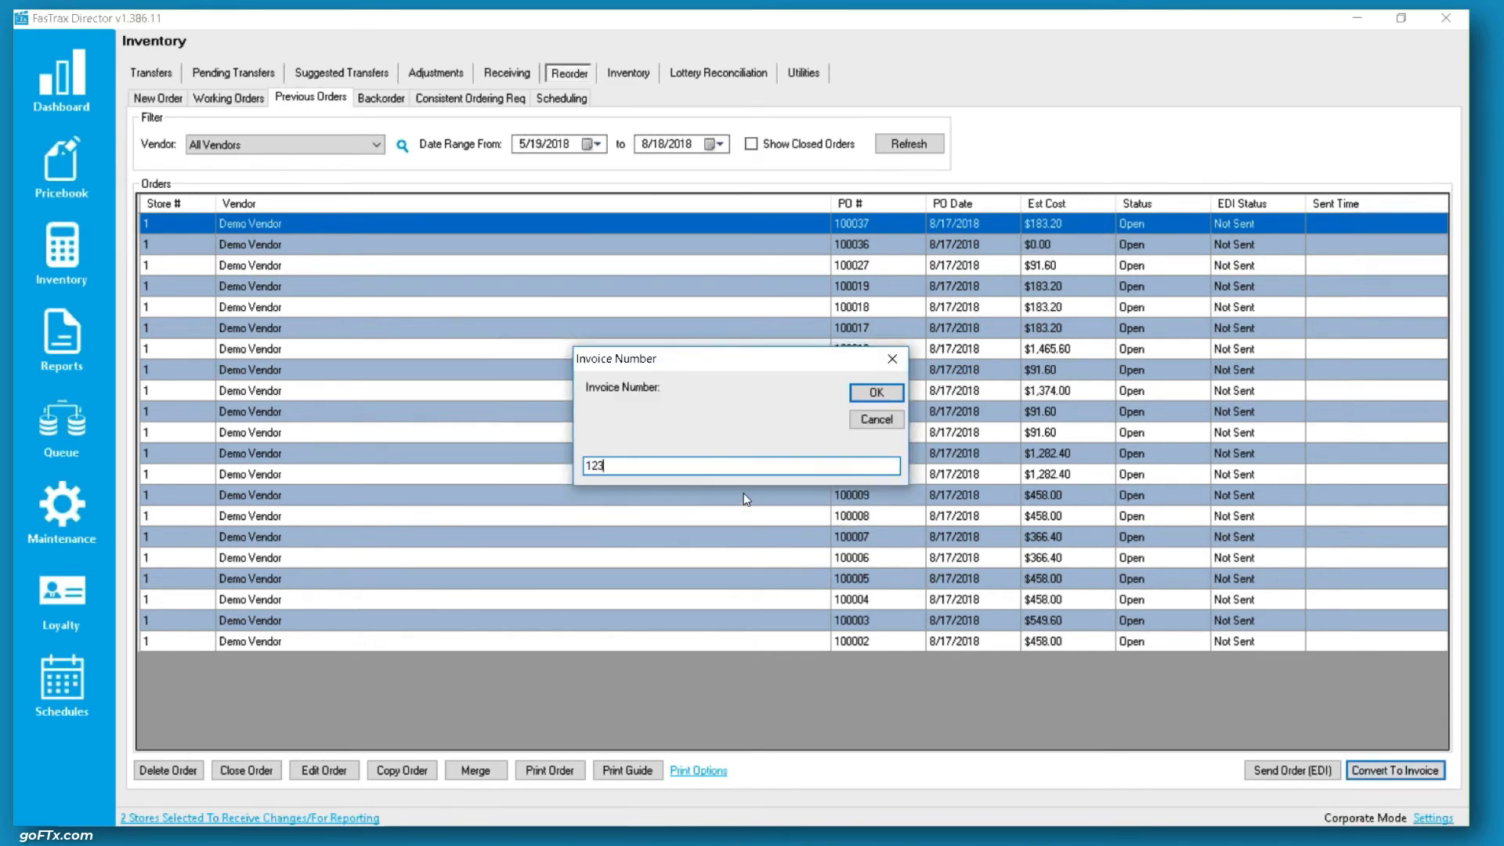
type("4569874569874")
key("Return")
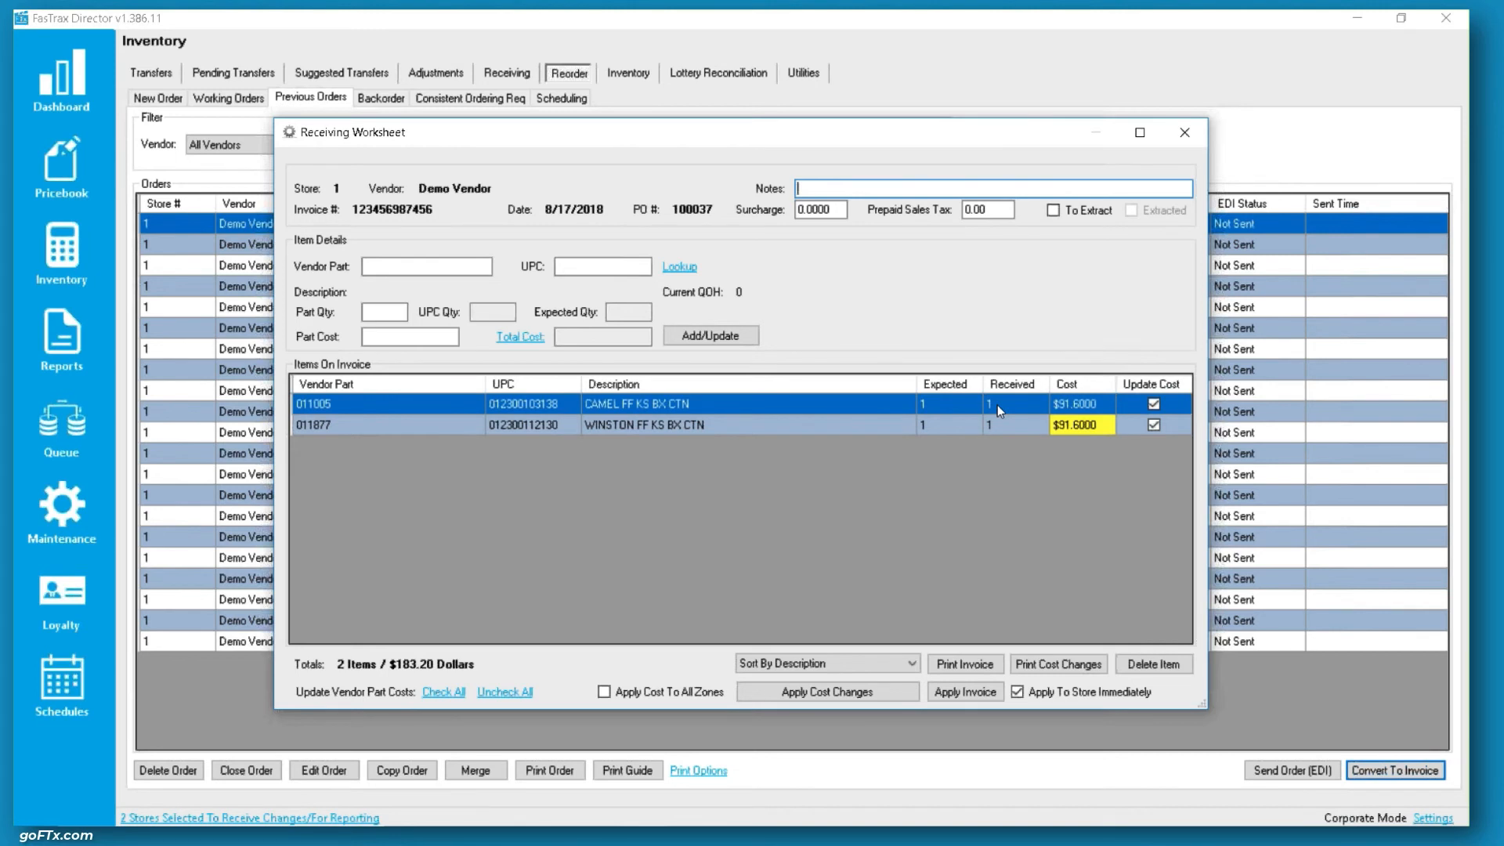
left_click(1180, 139)
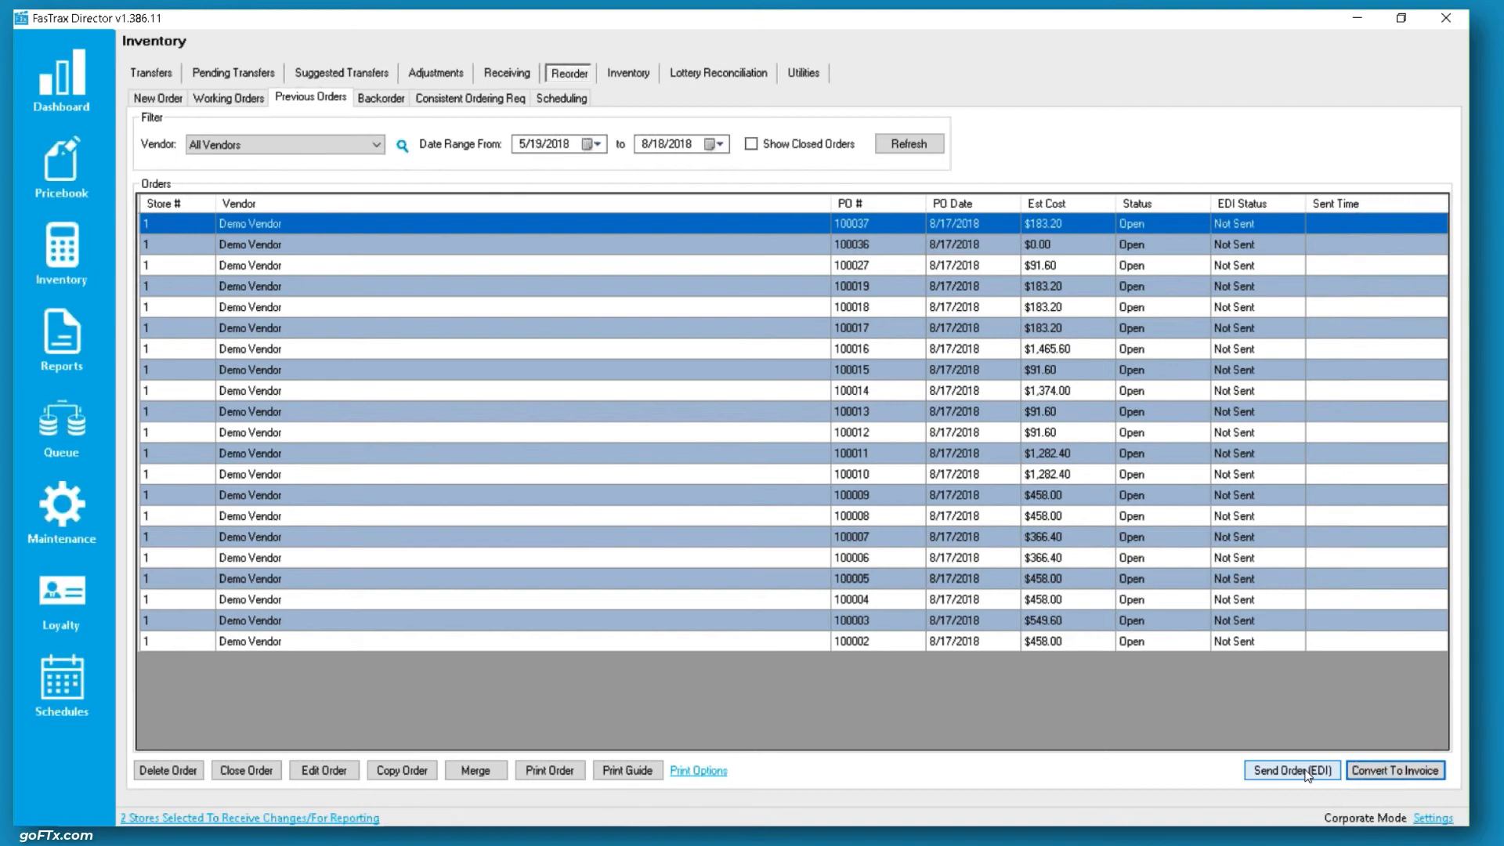
left_click(283, 224)
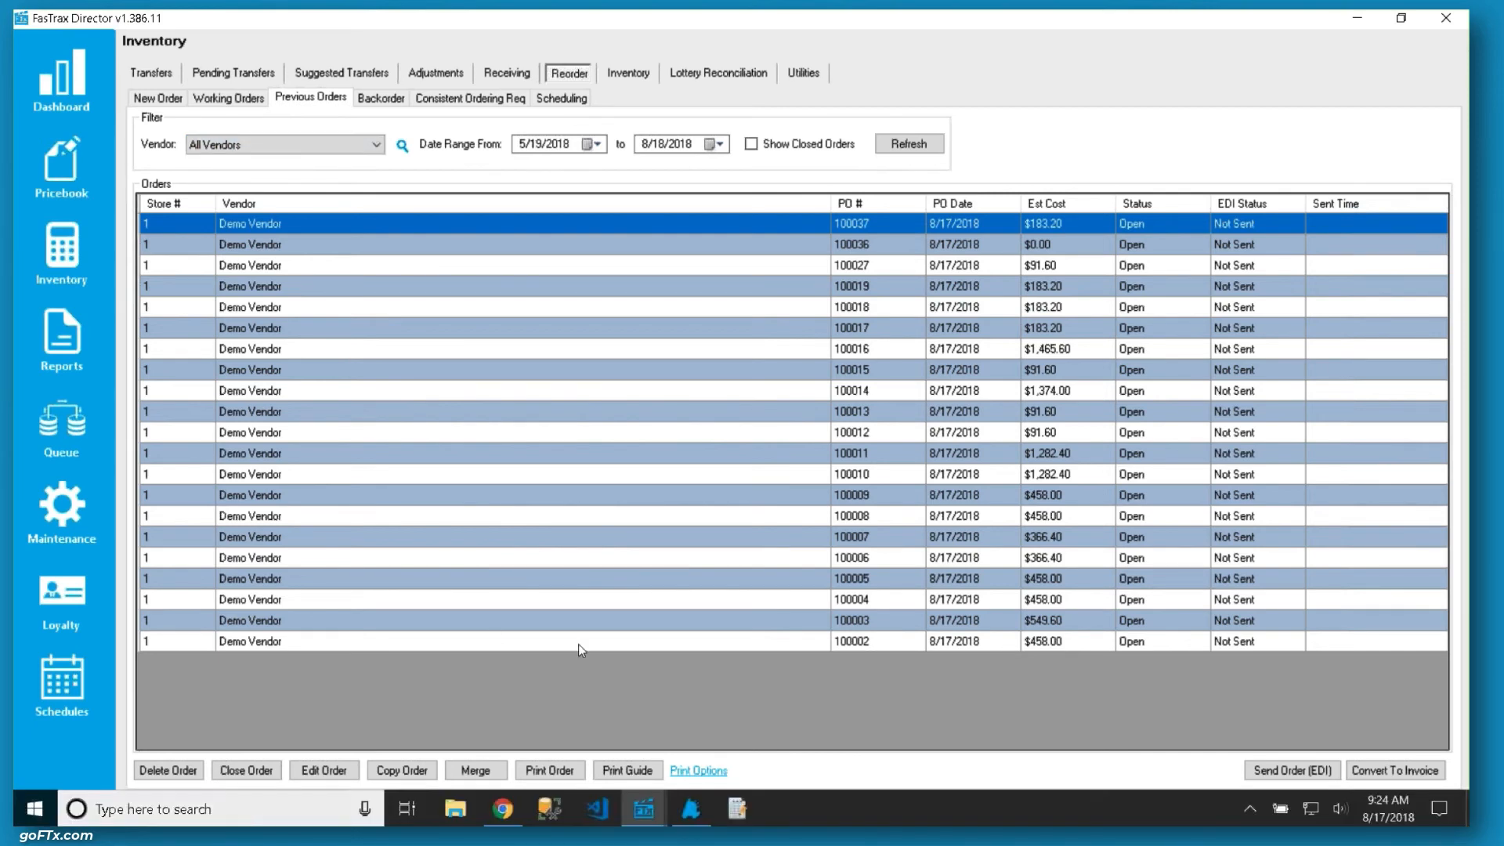
left_click(691, 810)
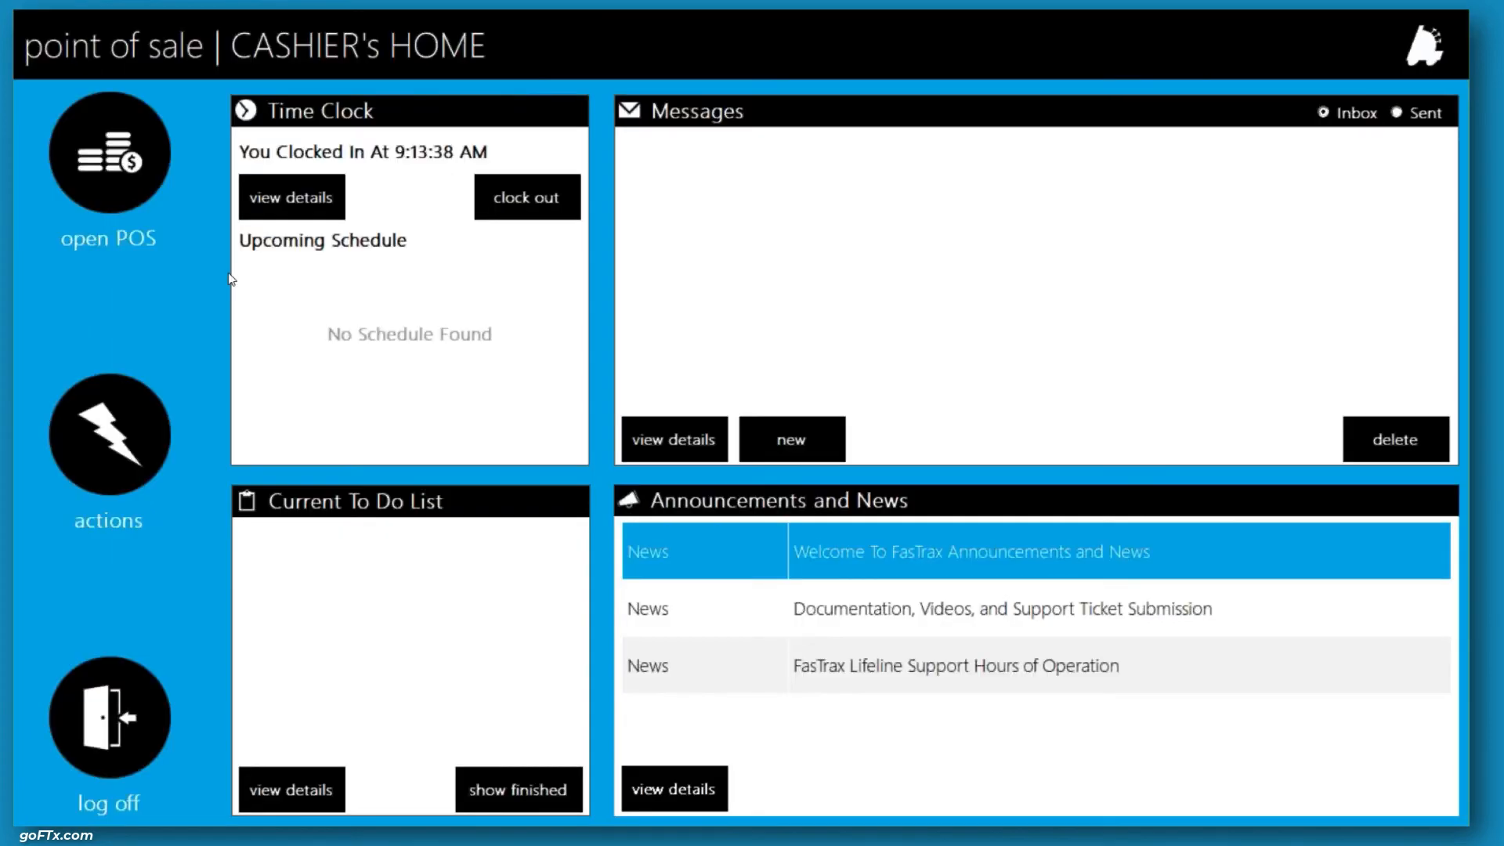
left_click(138, 159)
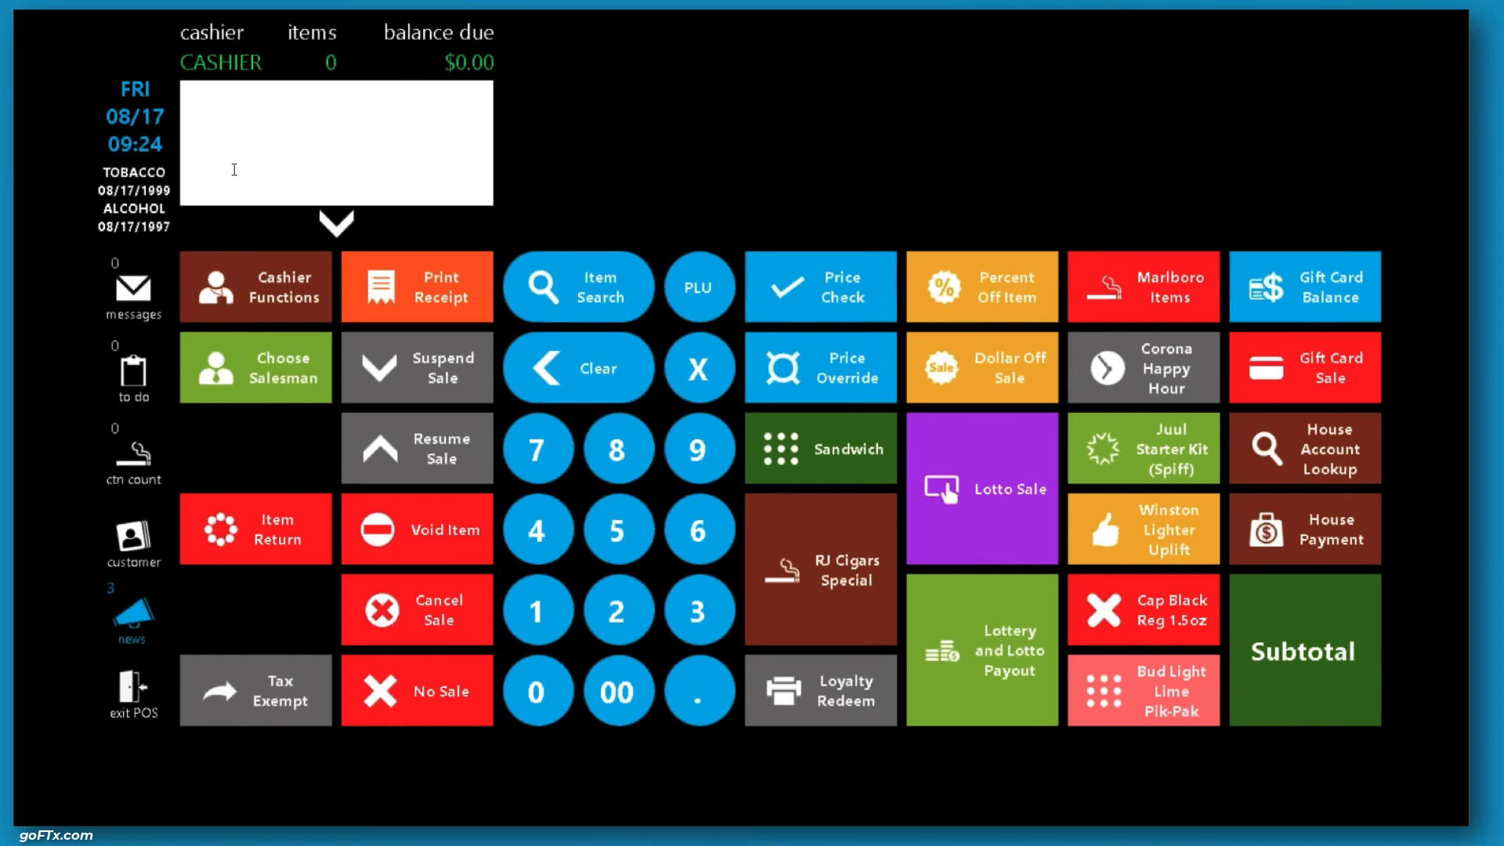
key("alt+Tab")
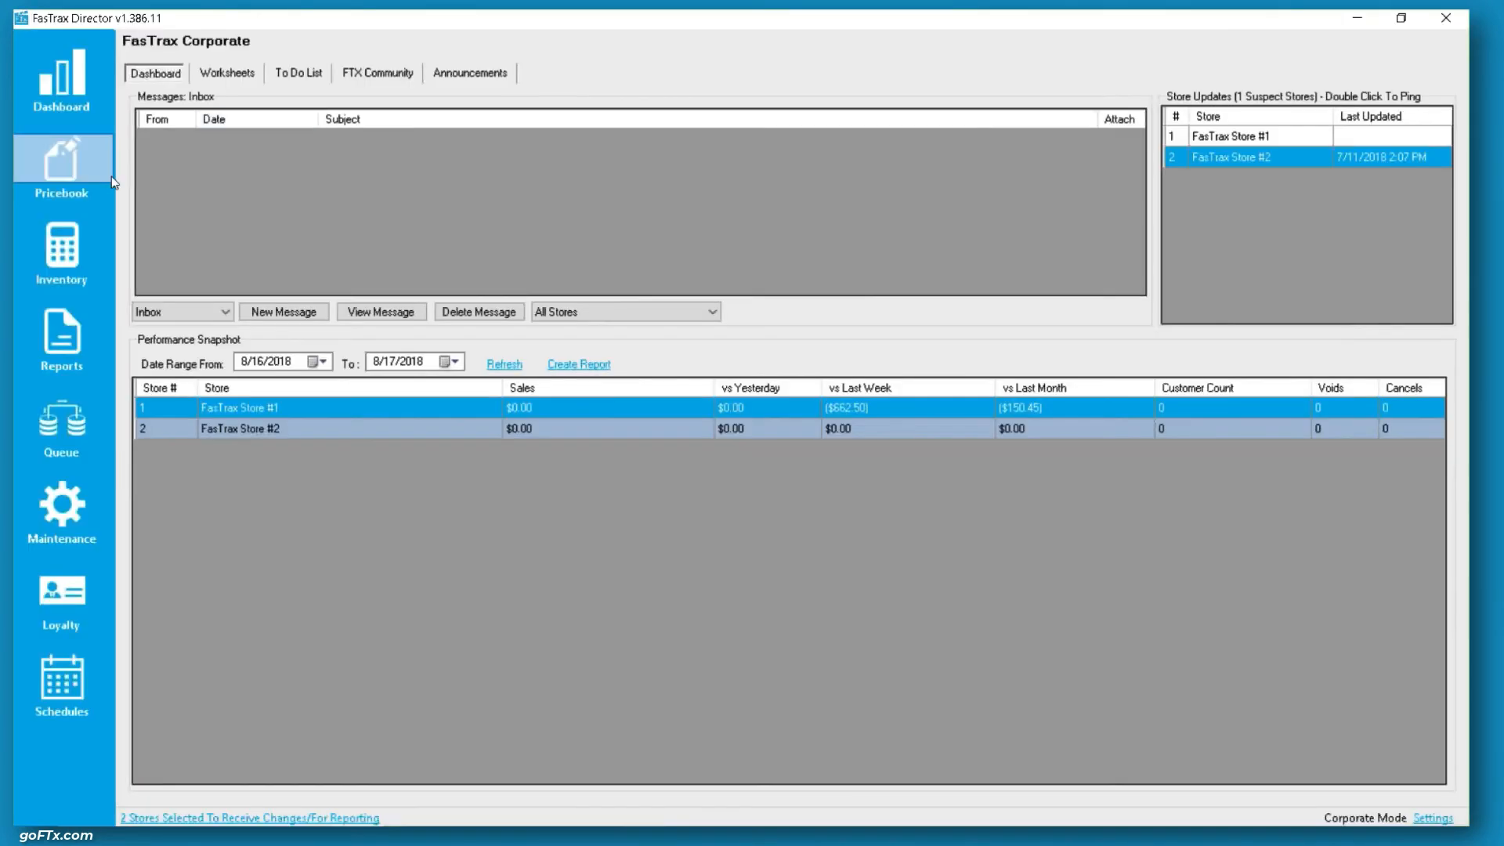
left_click(108, 174)
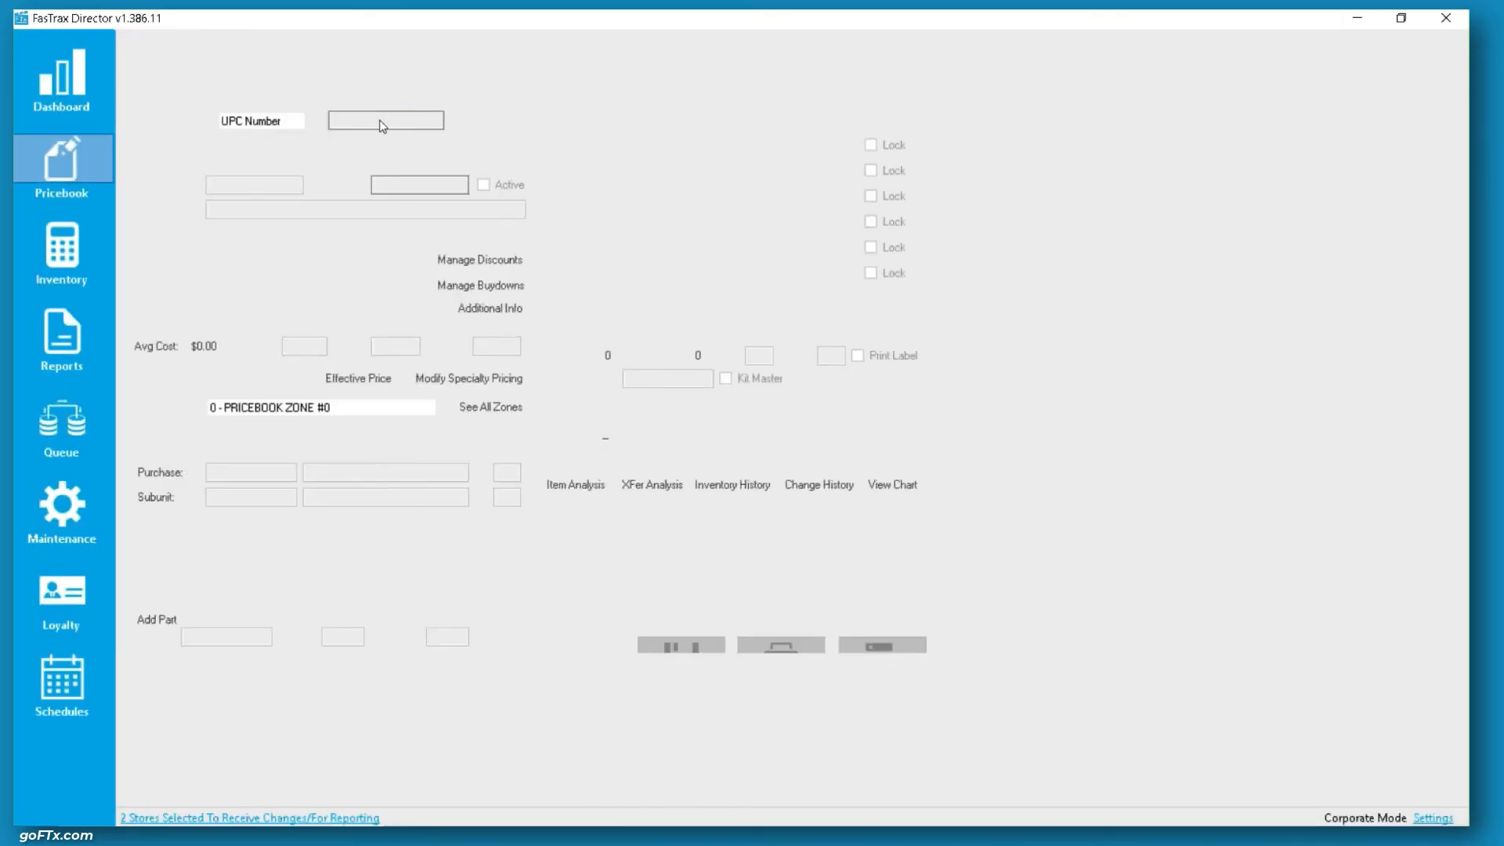
type("012300000123")
key("Return")
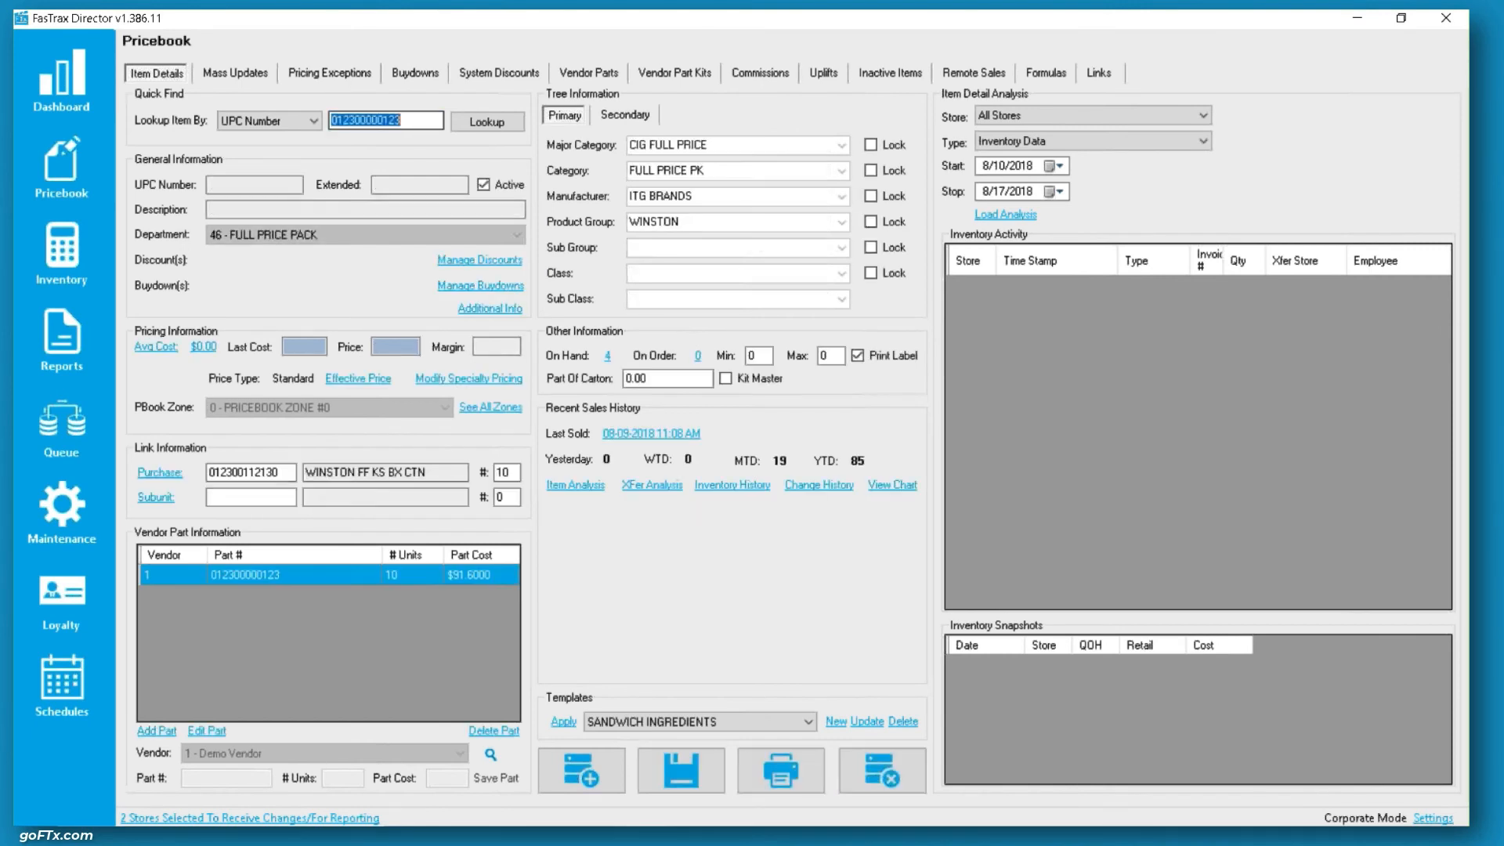
left_click(160, 473)
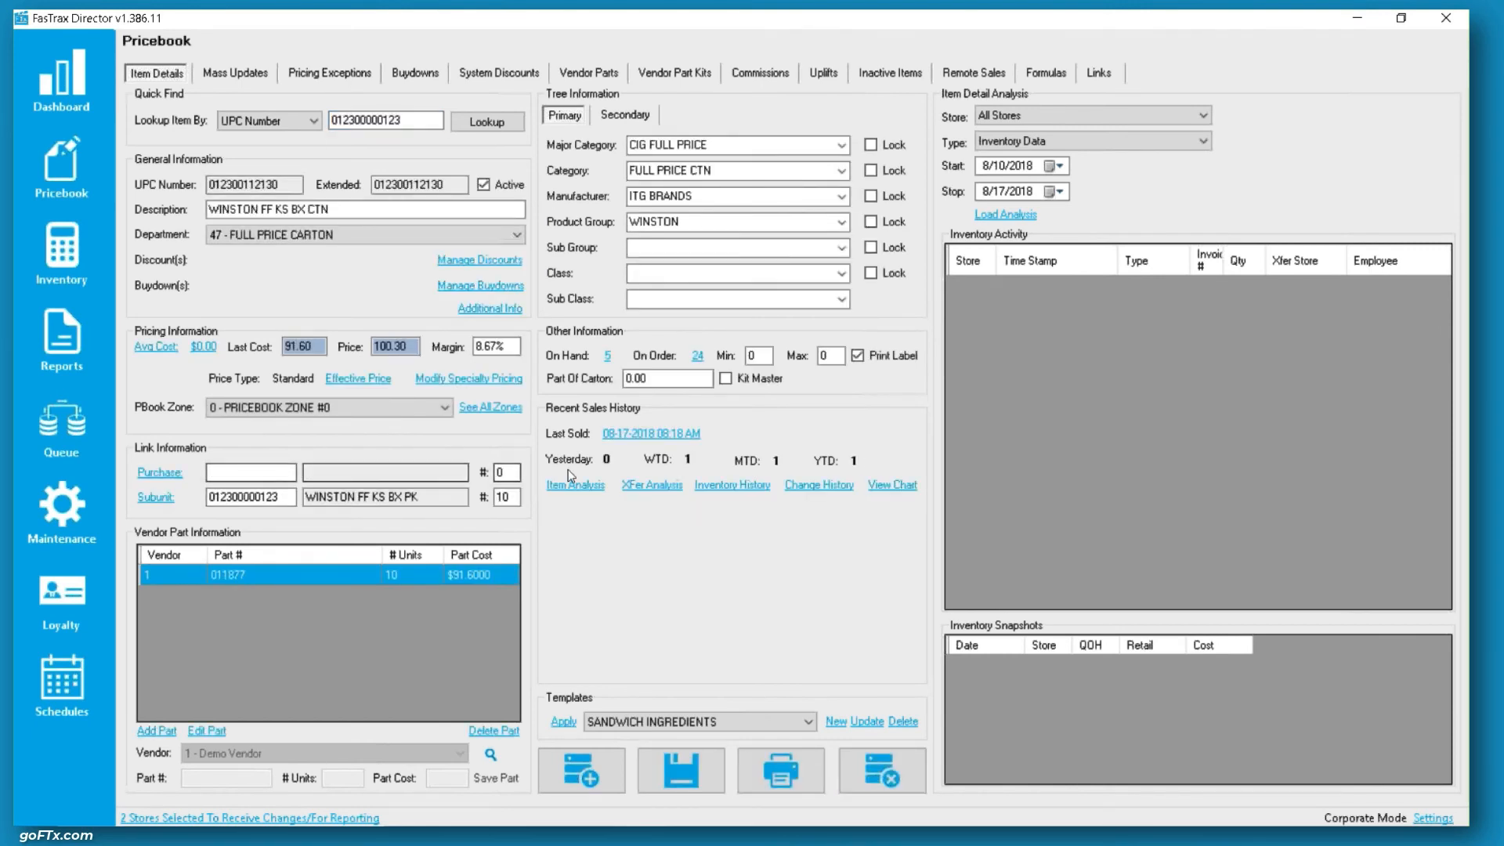
key("alt+Tab")
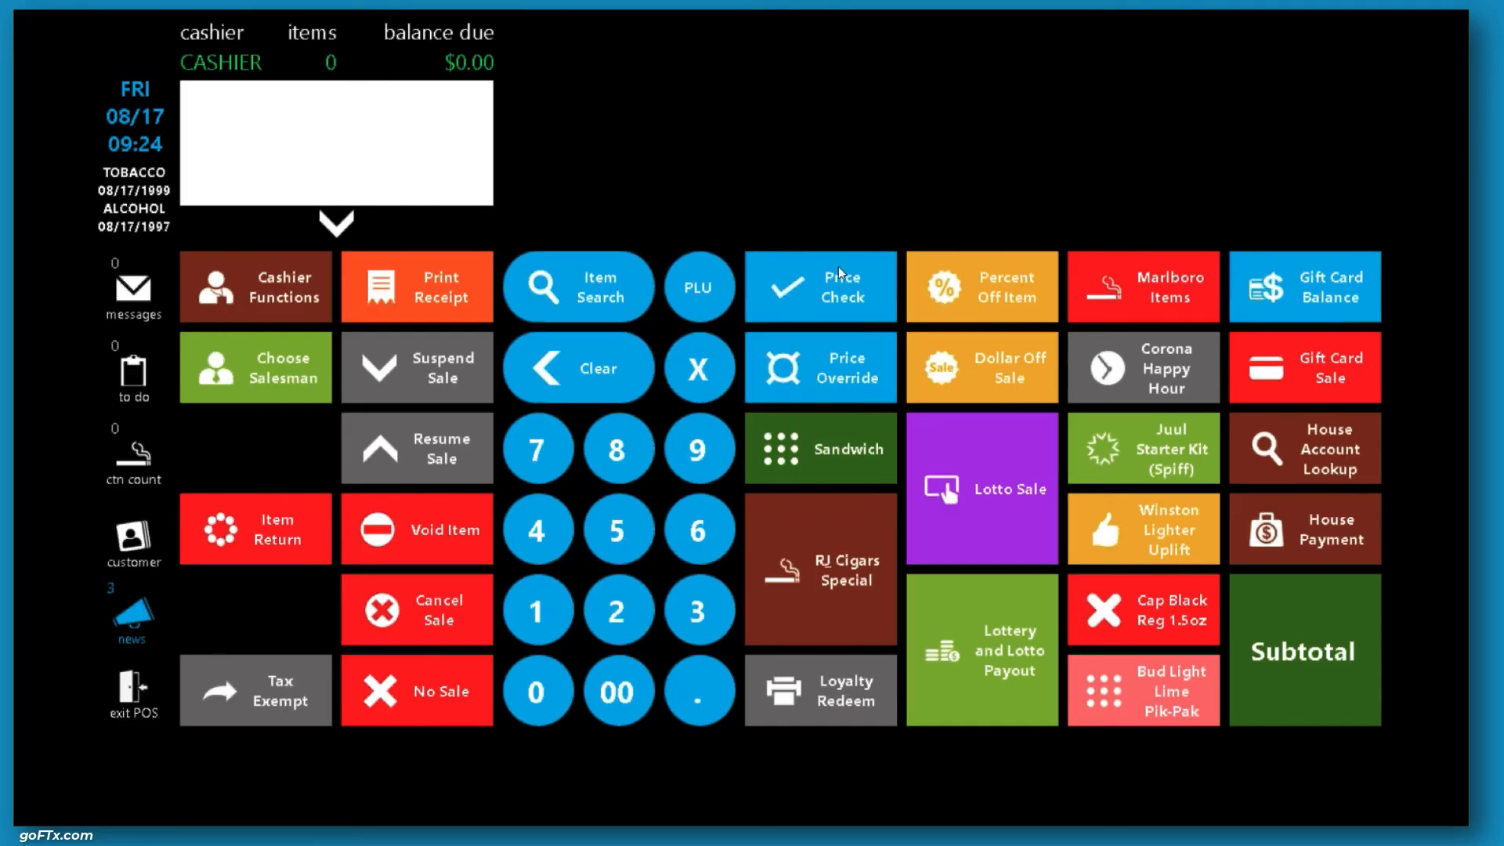
left_click(852, 292)
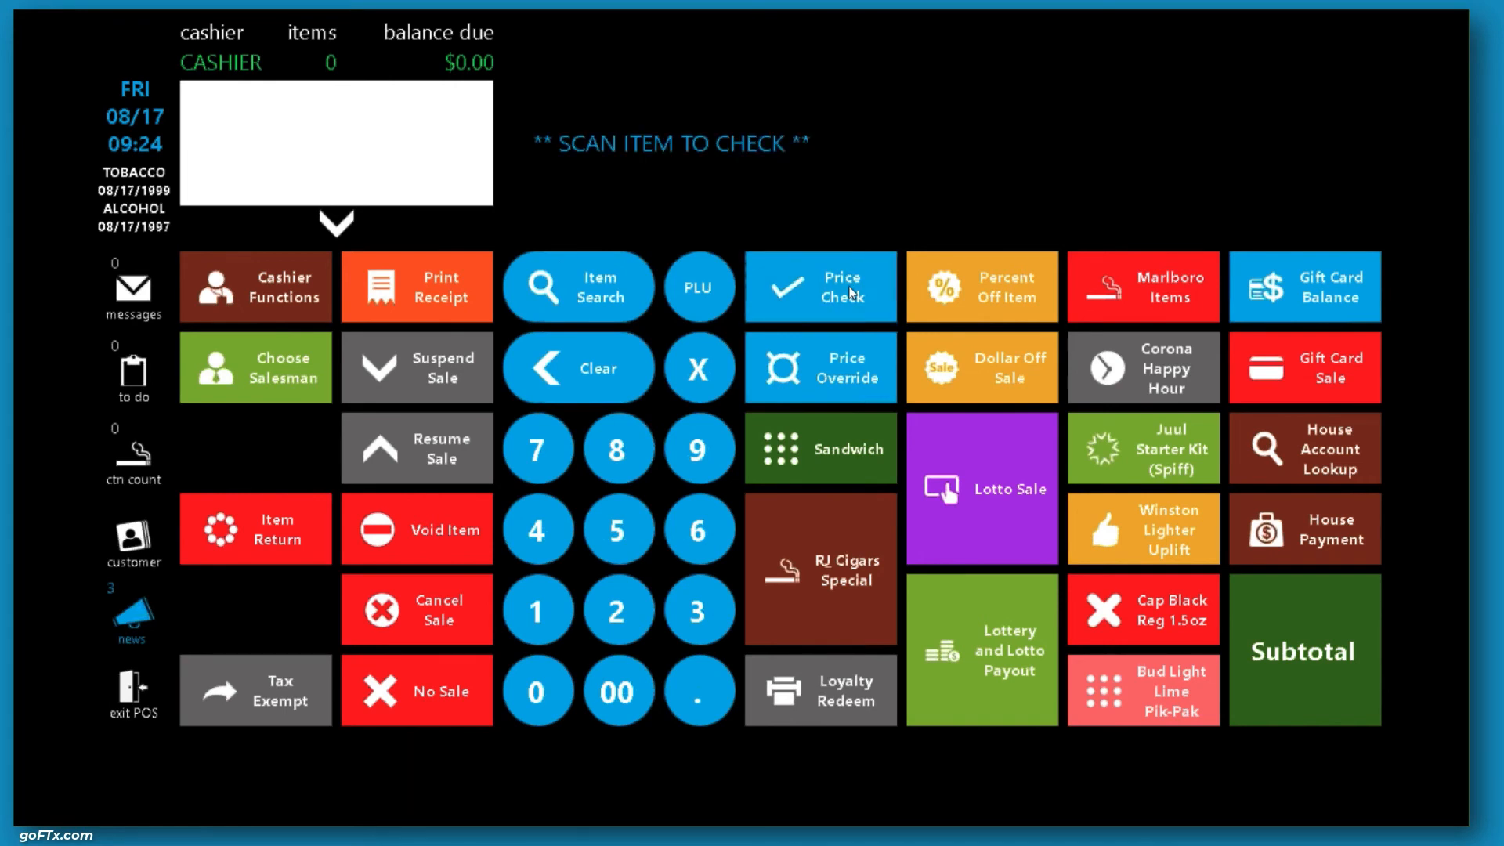
key("alt+Tab")
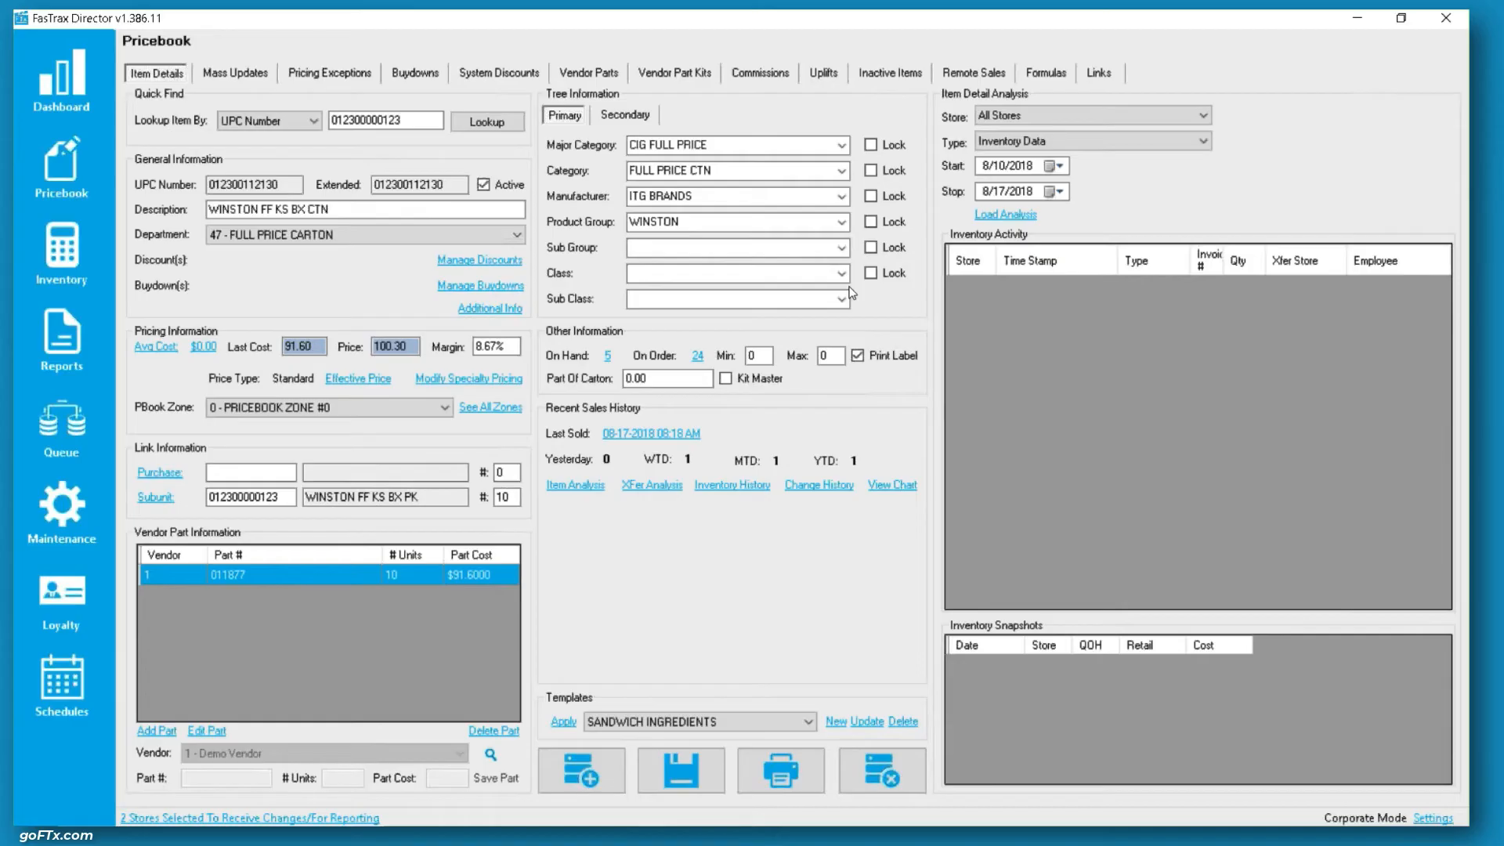
key("alt+Tab")
type("012300121")
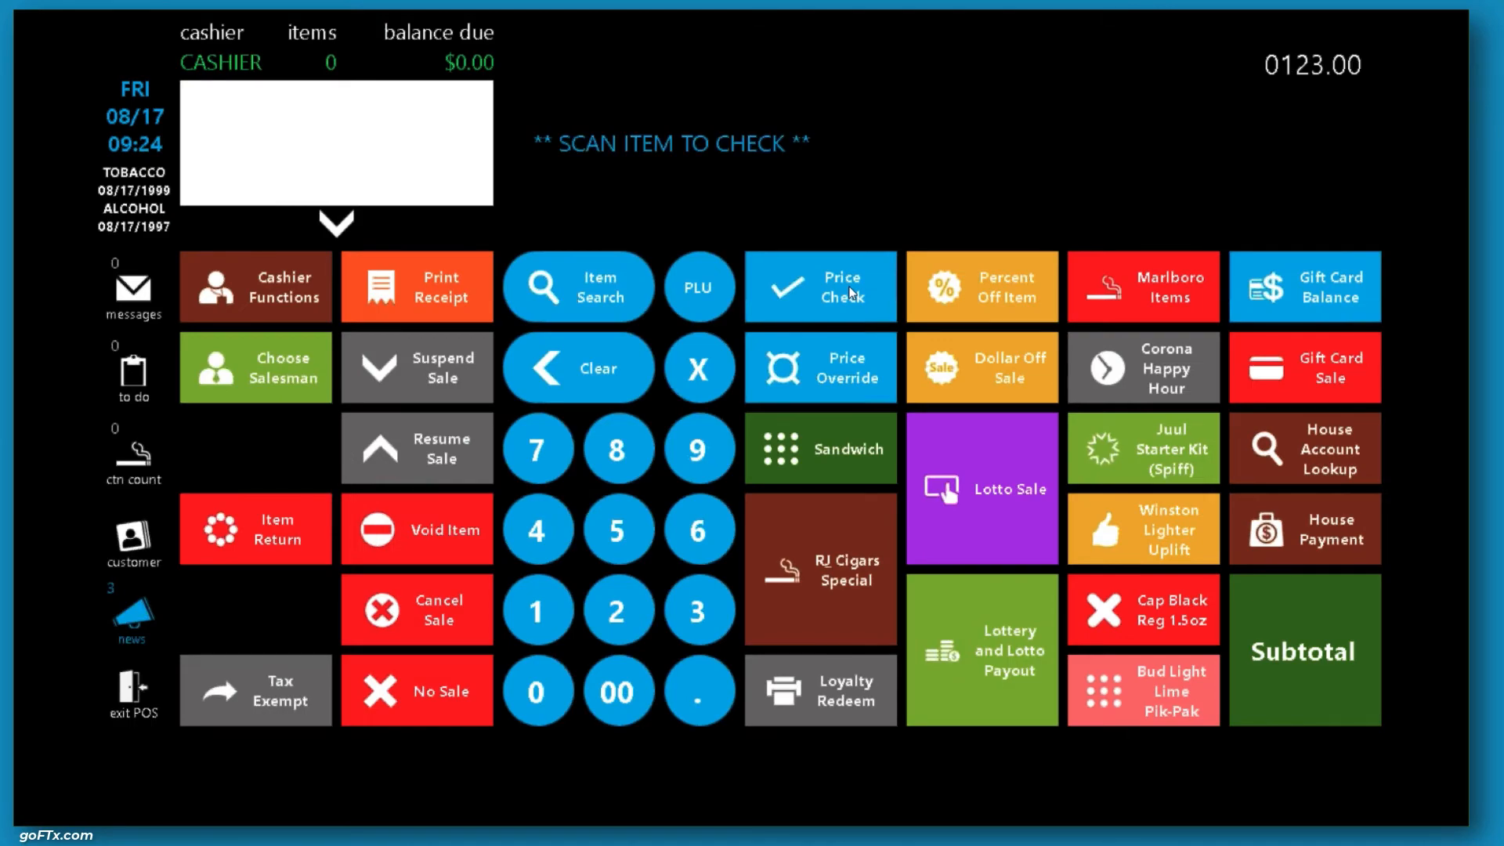
key("alt+Tab")
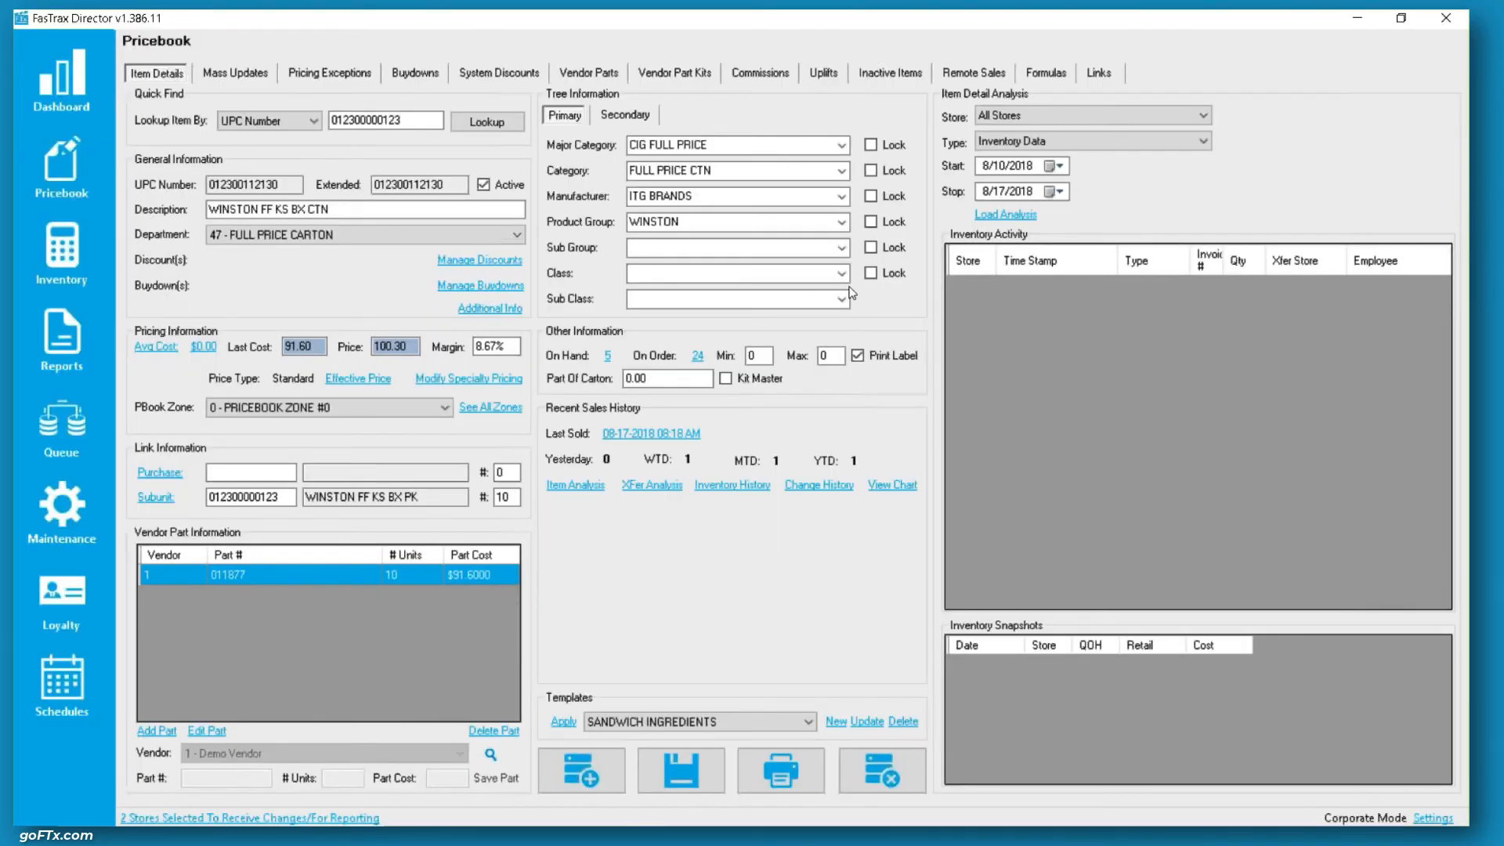
key("alt+Tab")
type("130")
left_click(852, 293)
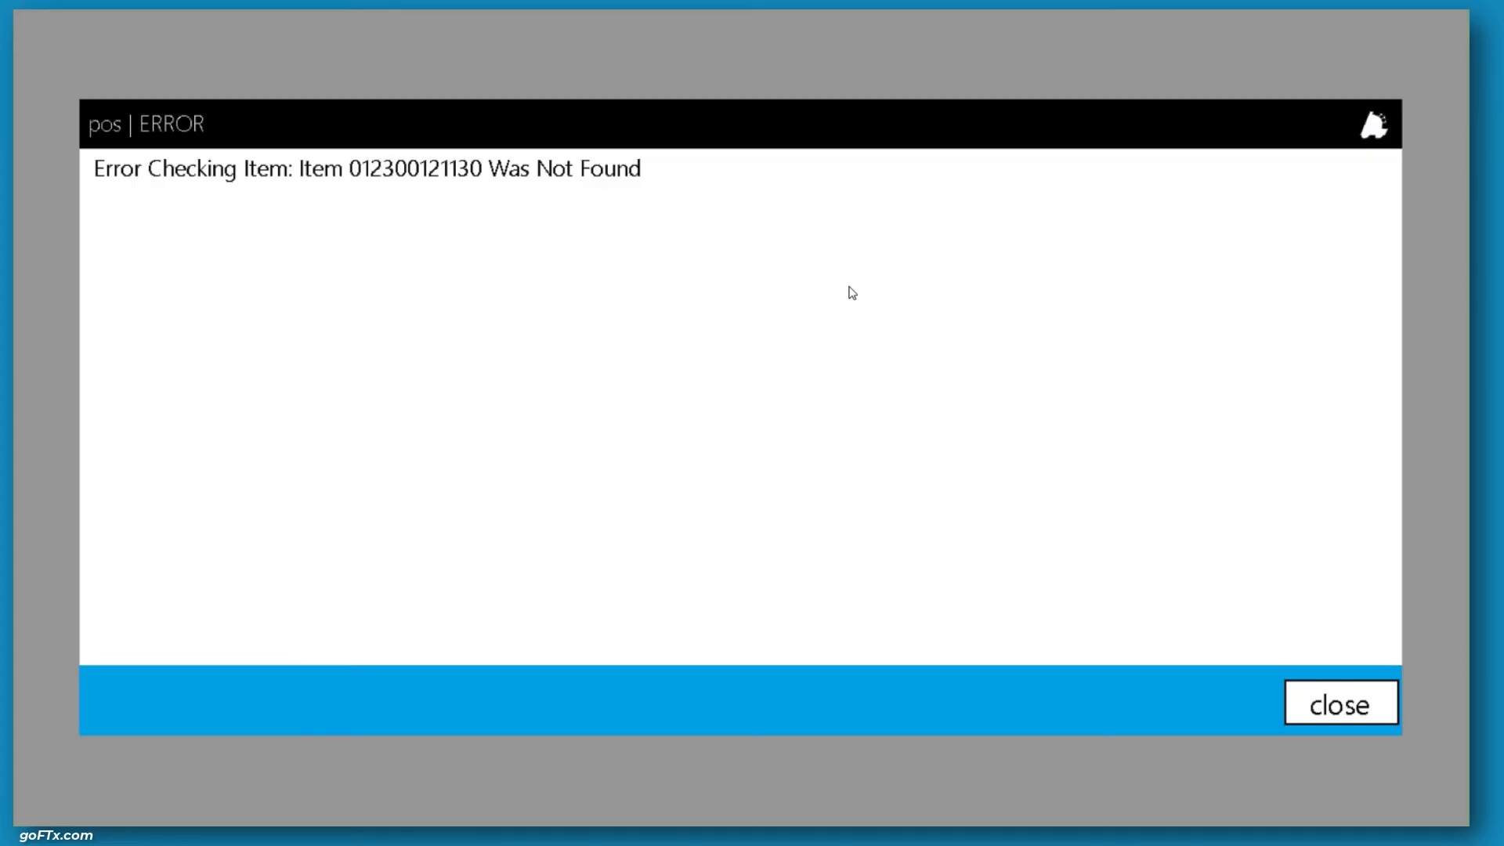
left_click(1334, 703)
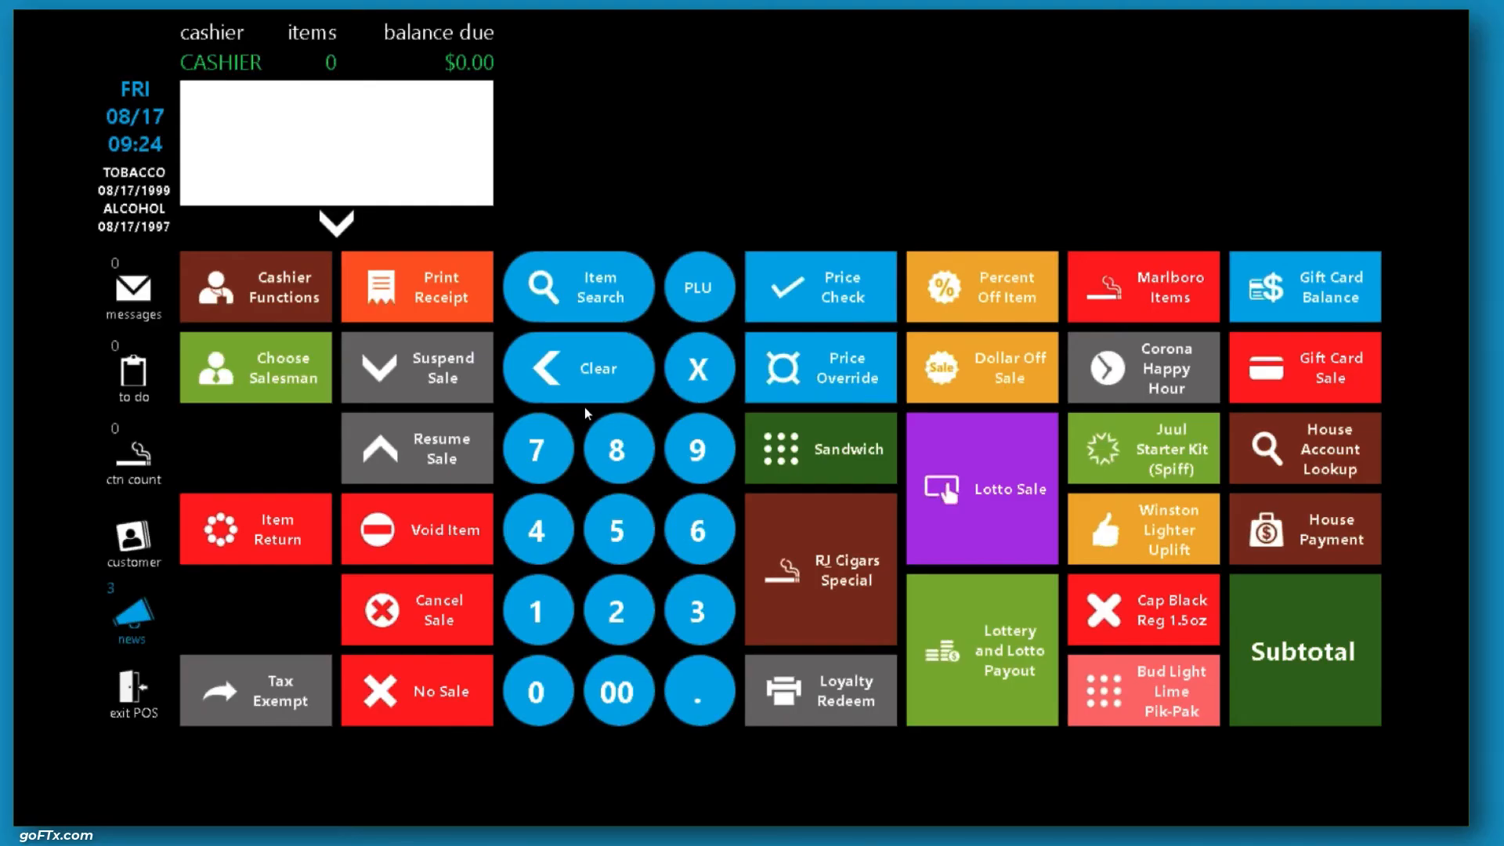
left_click(832, 297)
key("alt+Tab")
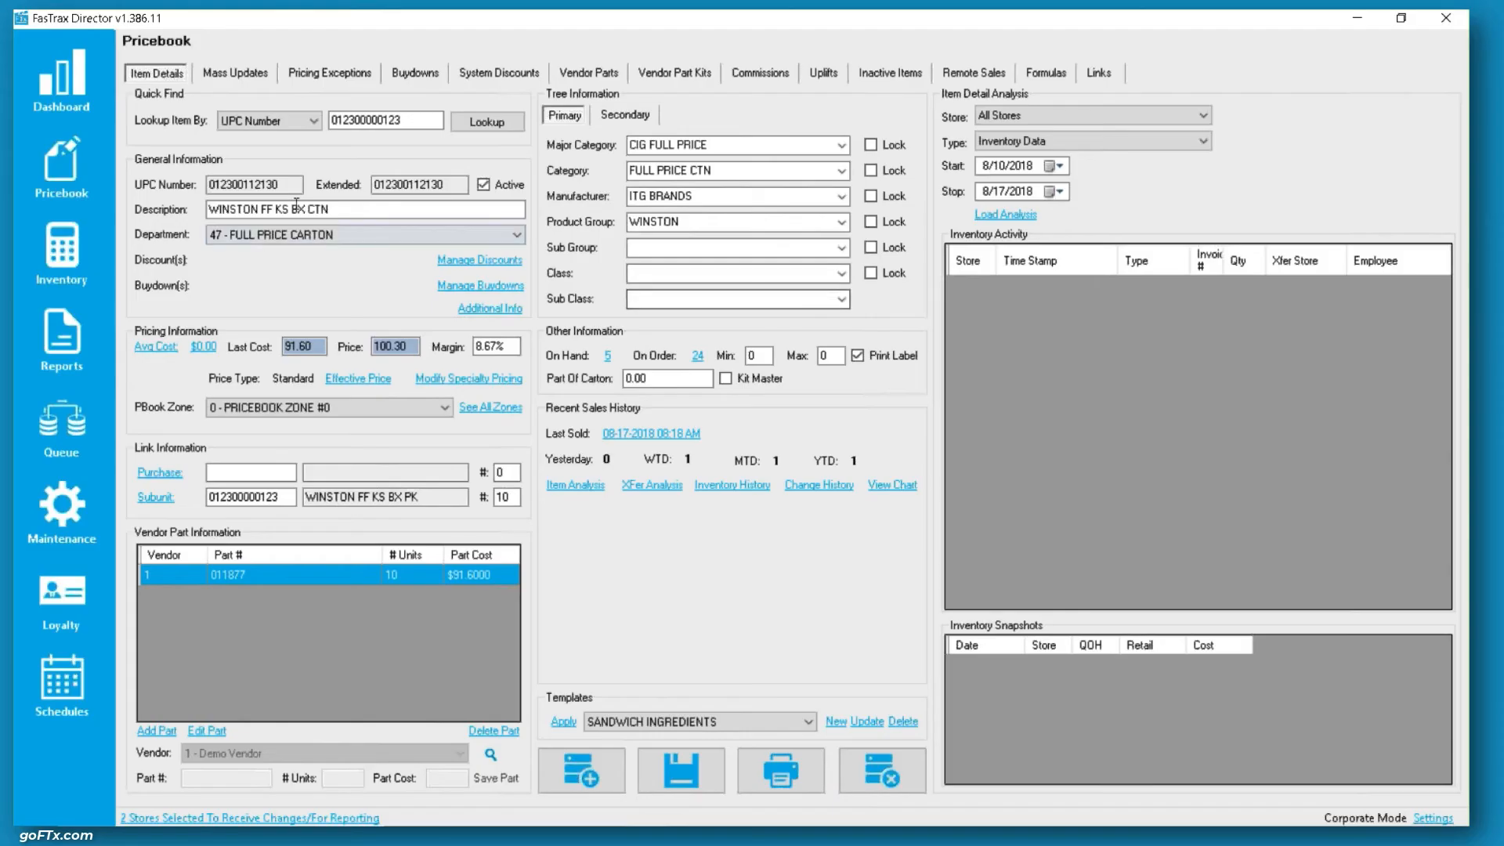
key("alt+Tab")
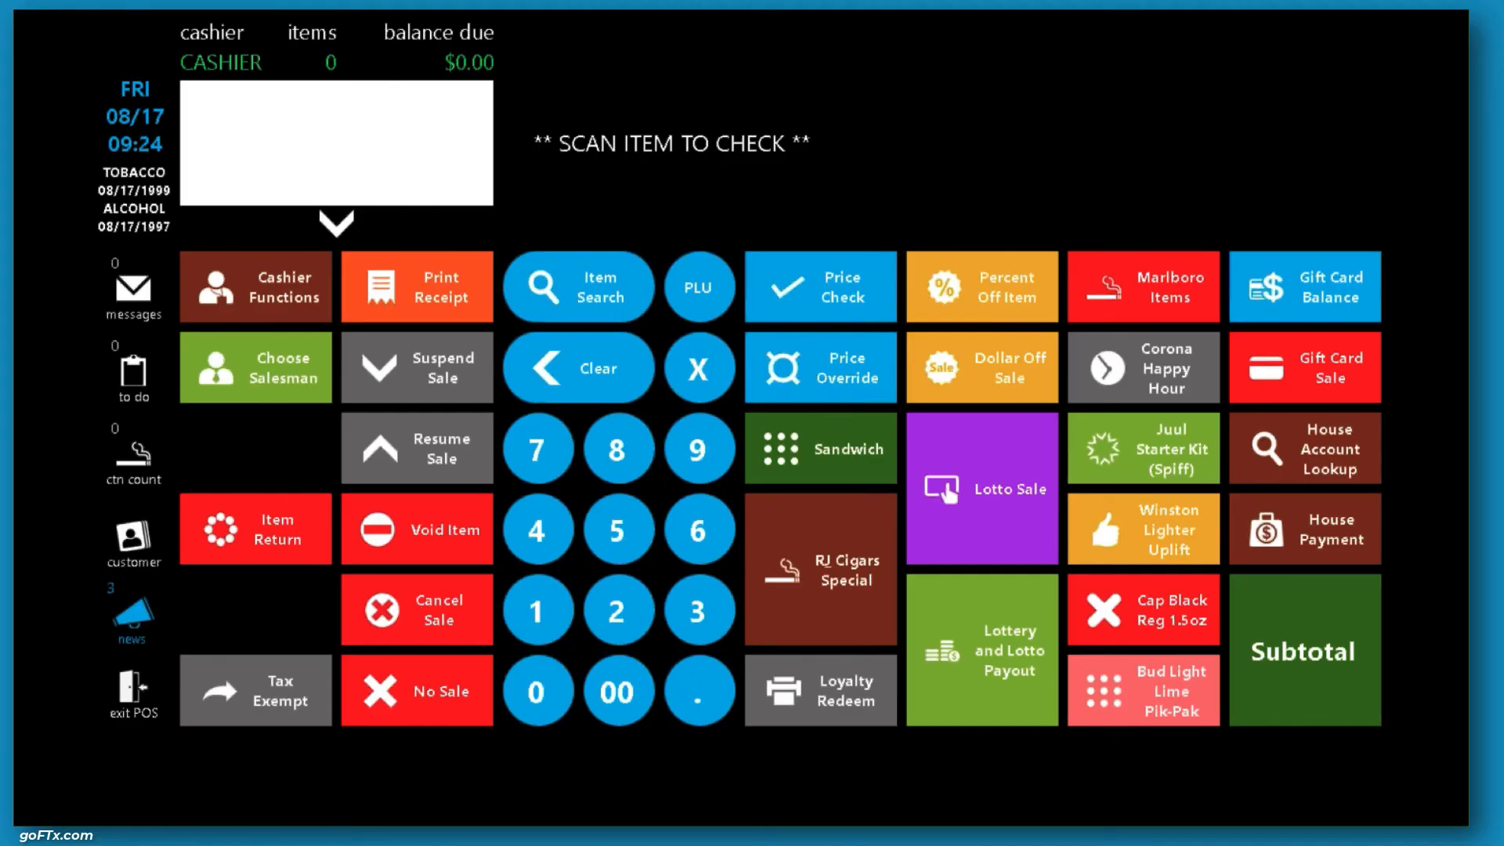
key("alt+Tab")
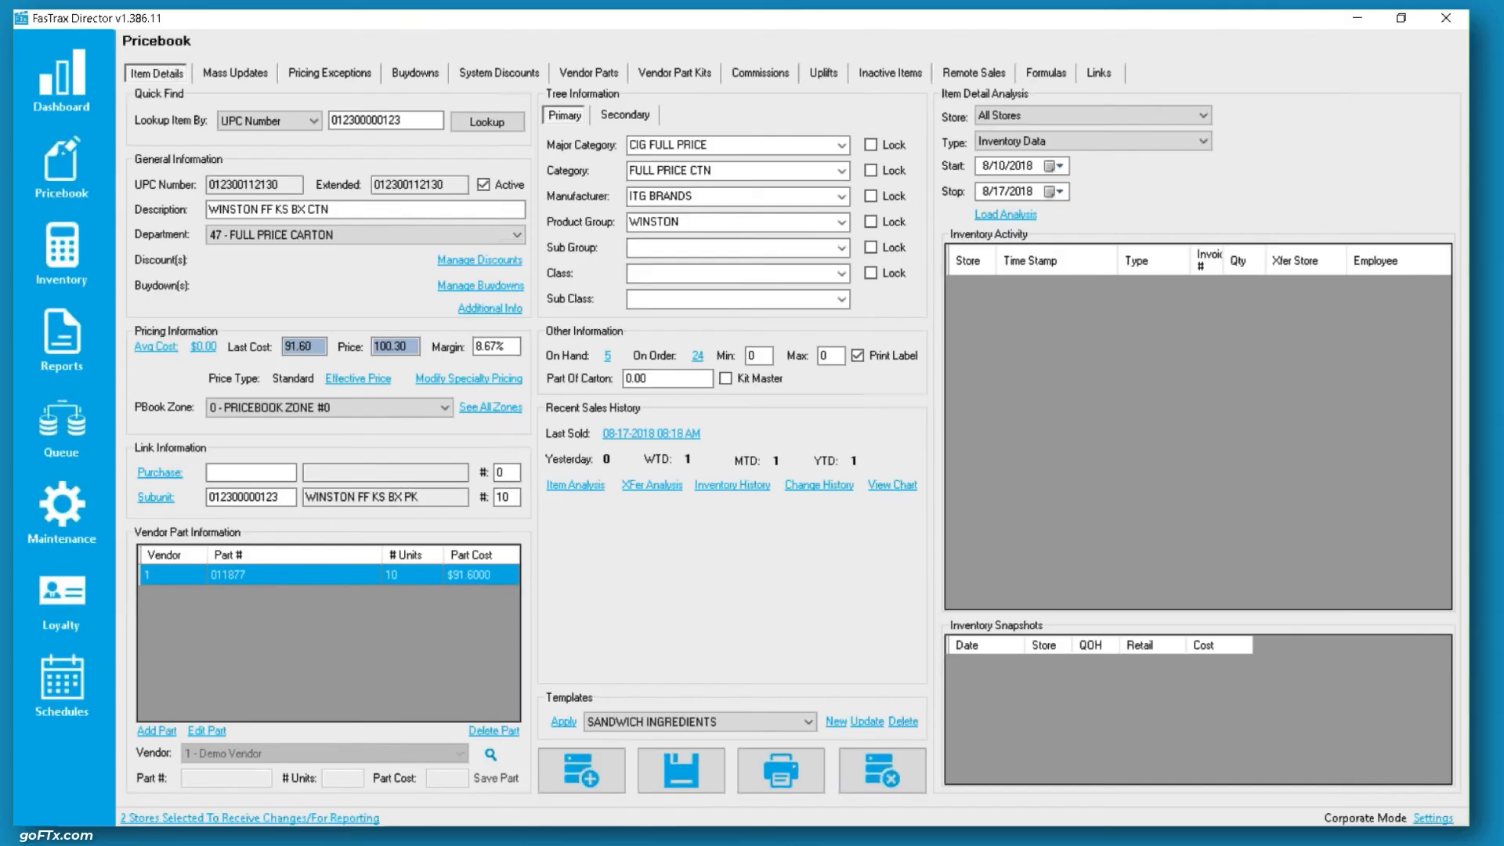
key("alt+Tab")
type("00112")
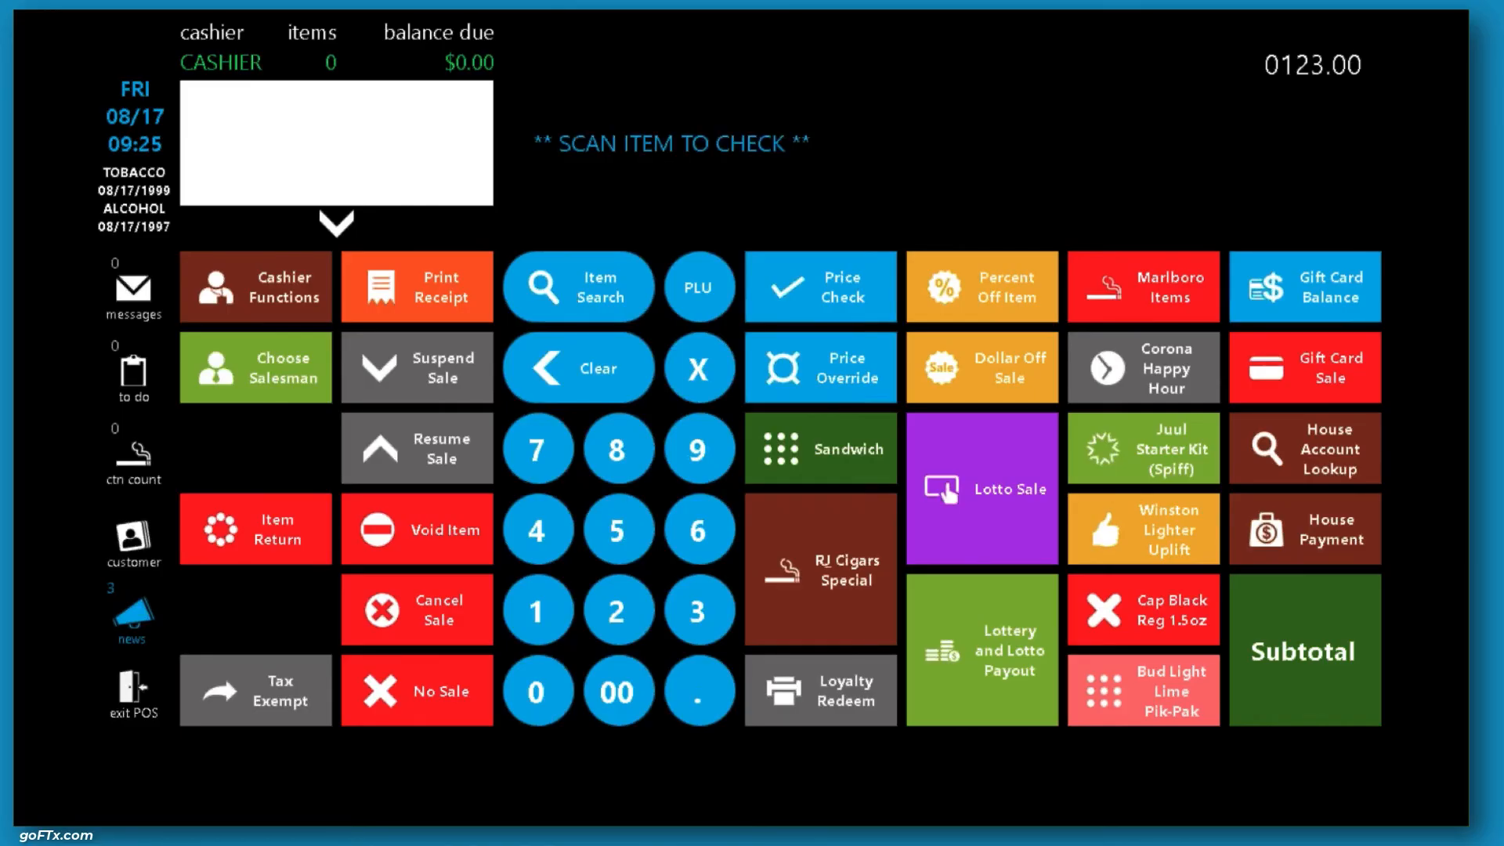
key("alt+Tab")
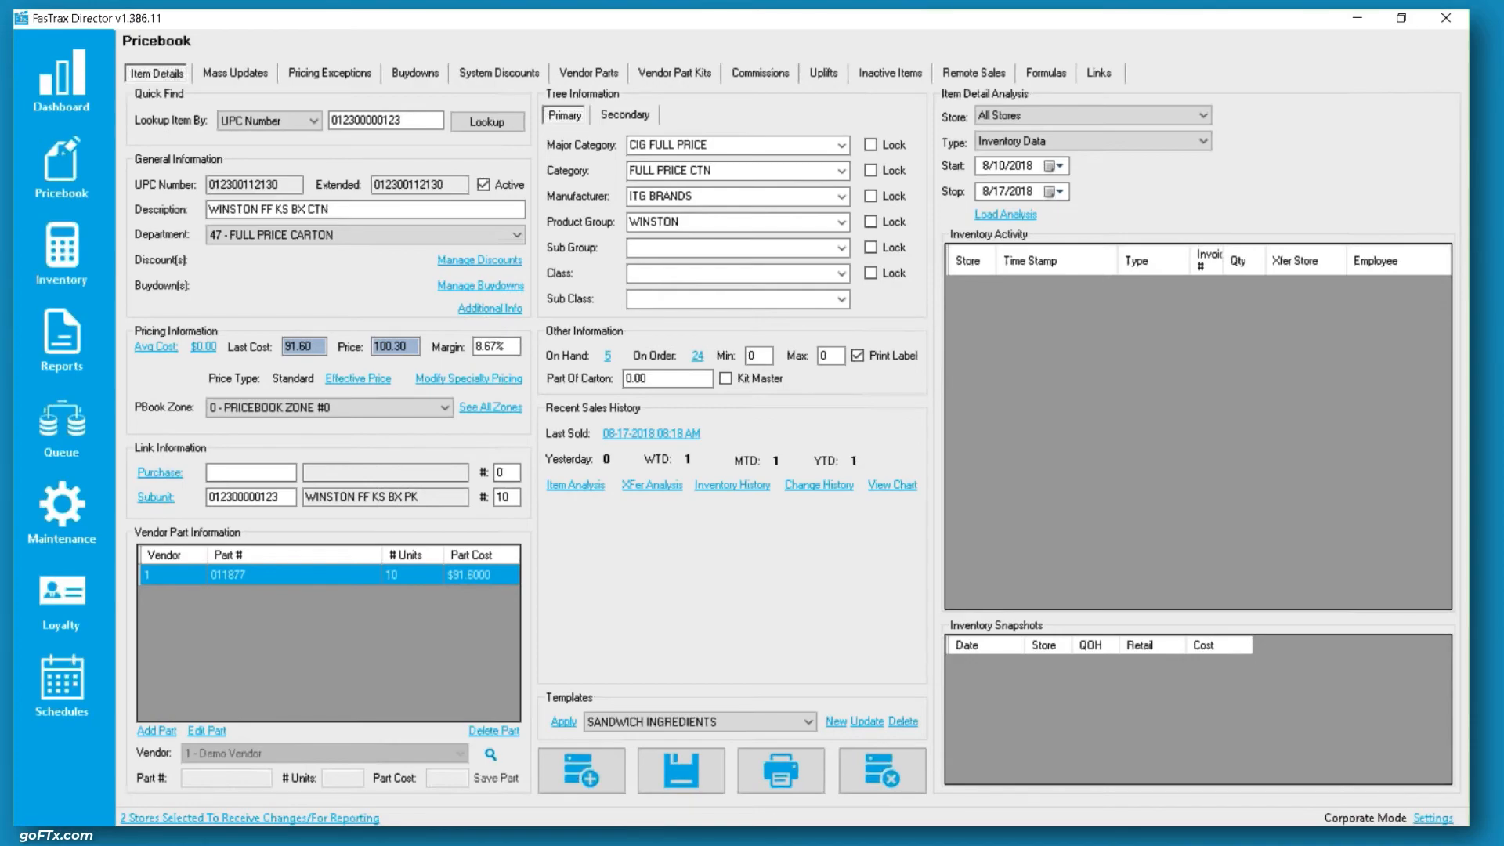
key("alt+Tab")
type("130")
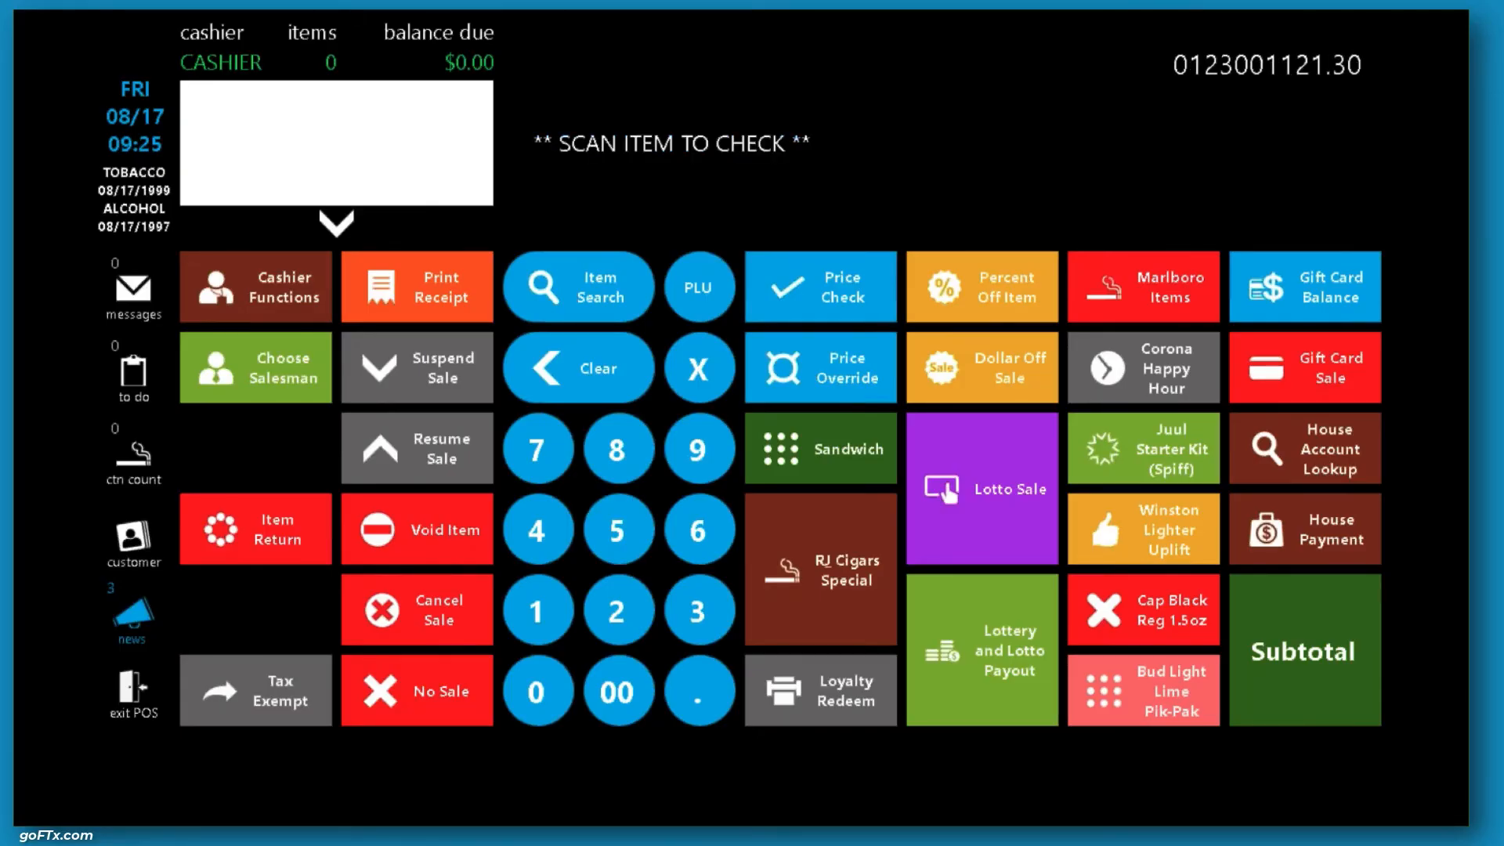
key("Return")
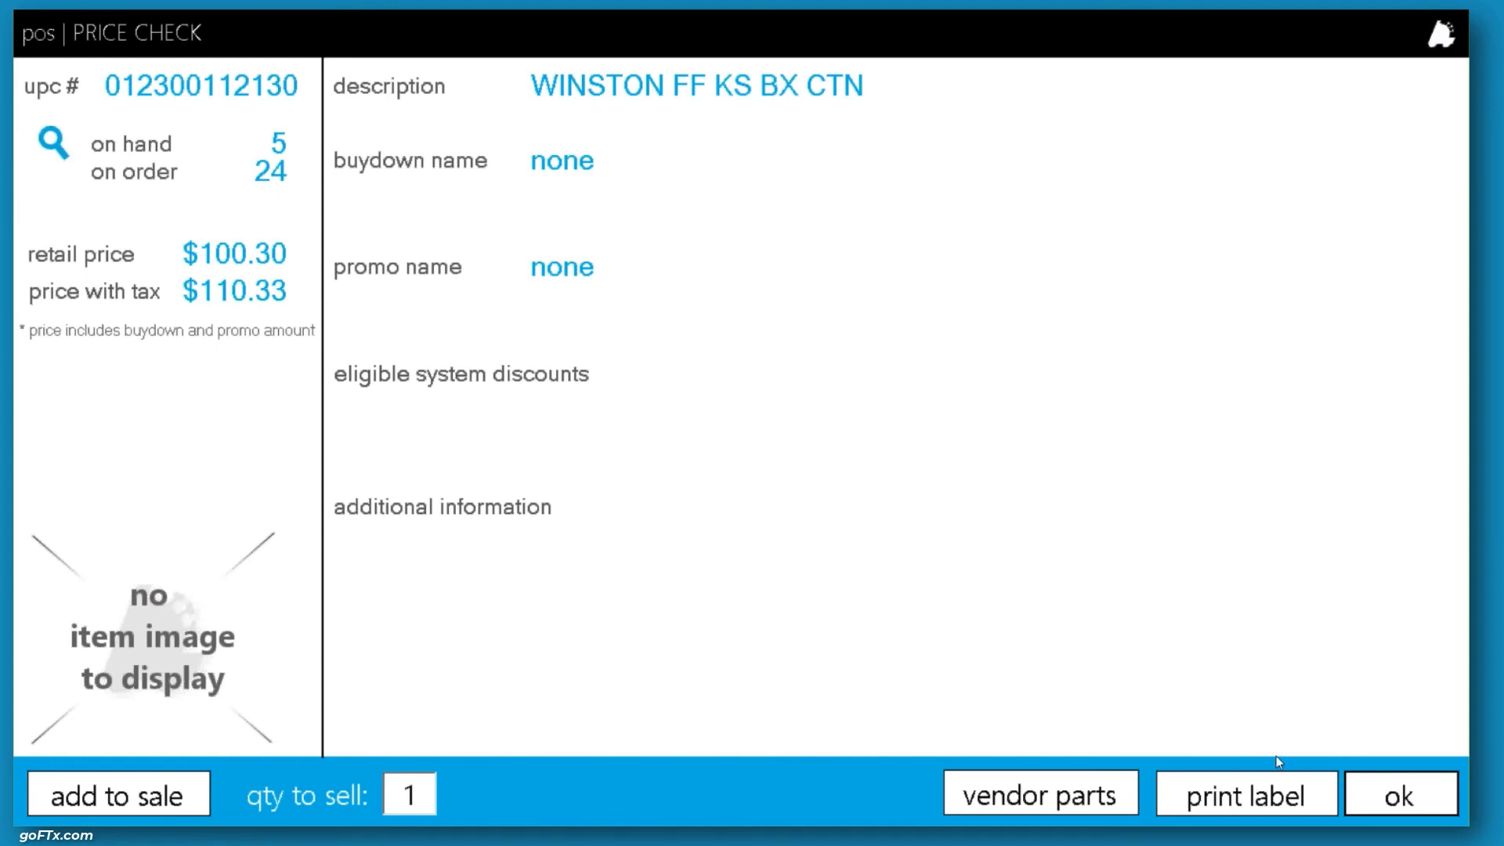
left_click(1375, 806)
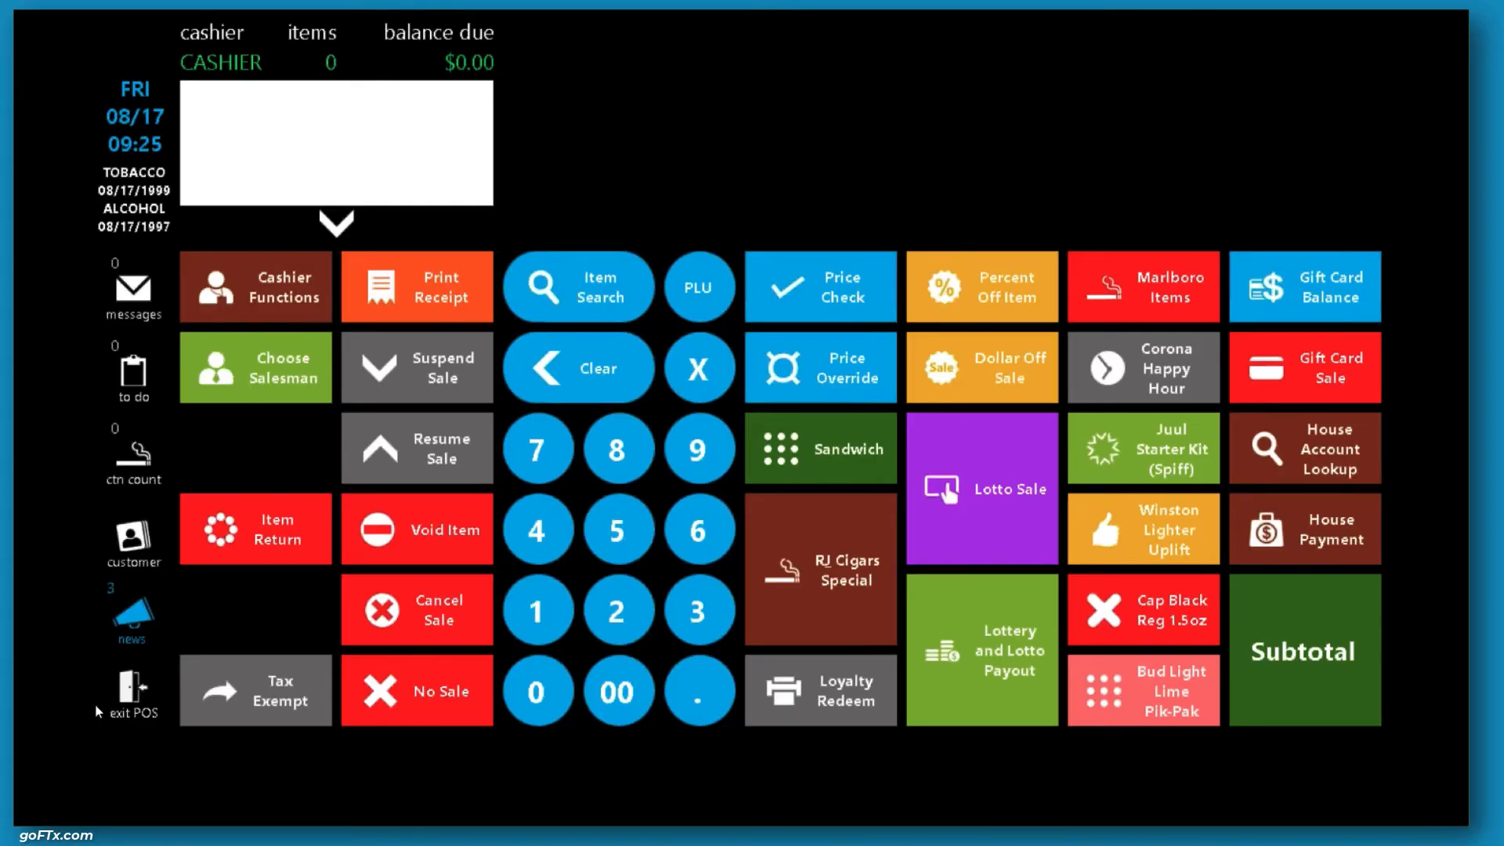
left_click(132, 689)
left_click(125, 725)
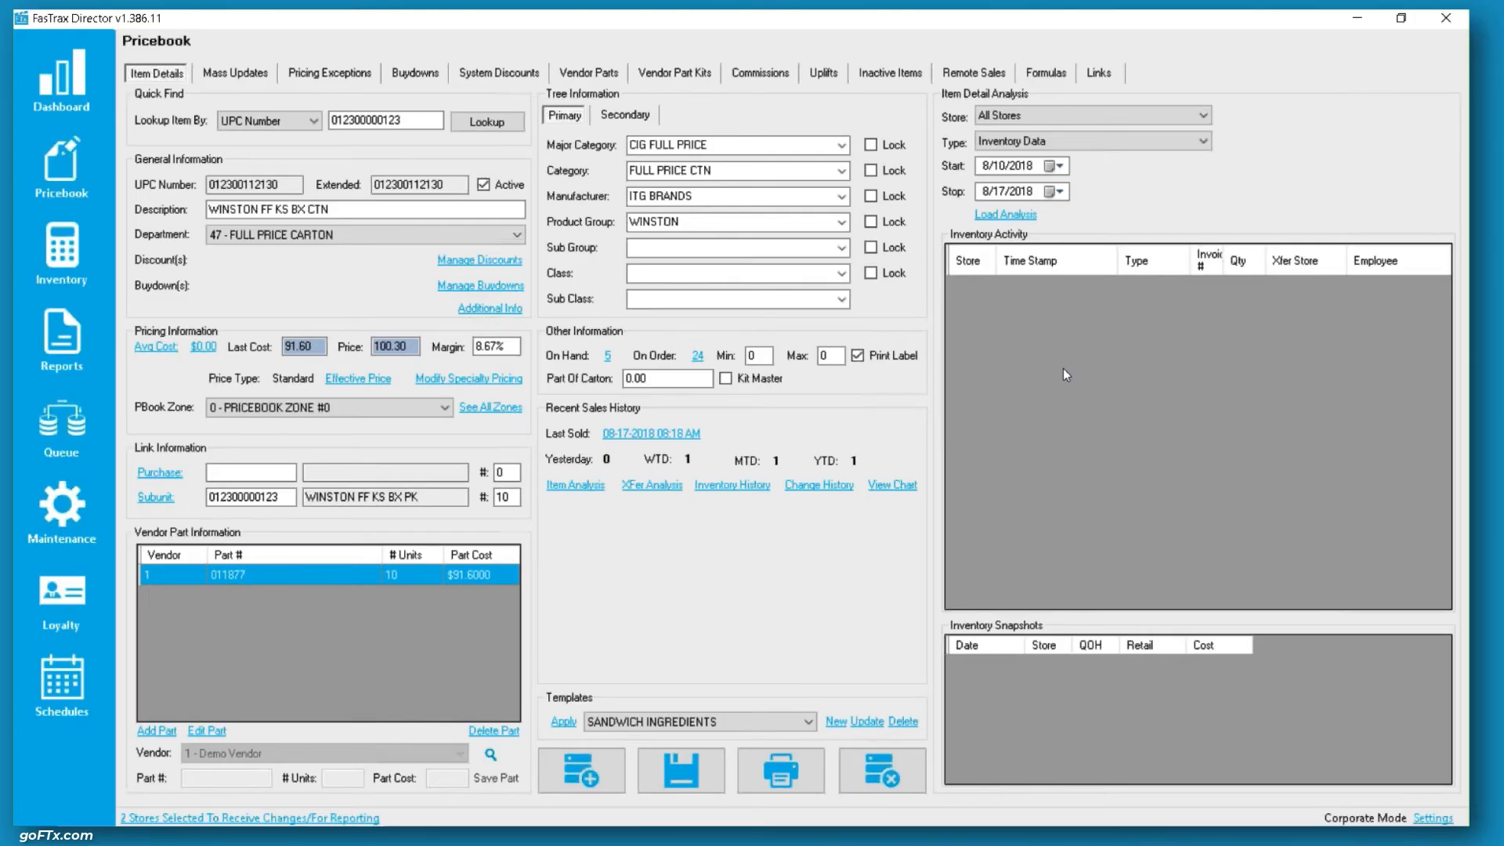
Step: Set up a new inventory reorder by items sold (replenishment) from 8/10/2018, including sold items with 0 order quantity
left_click(92, 251)
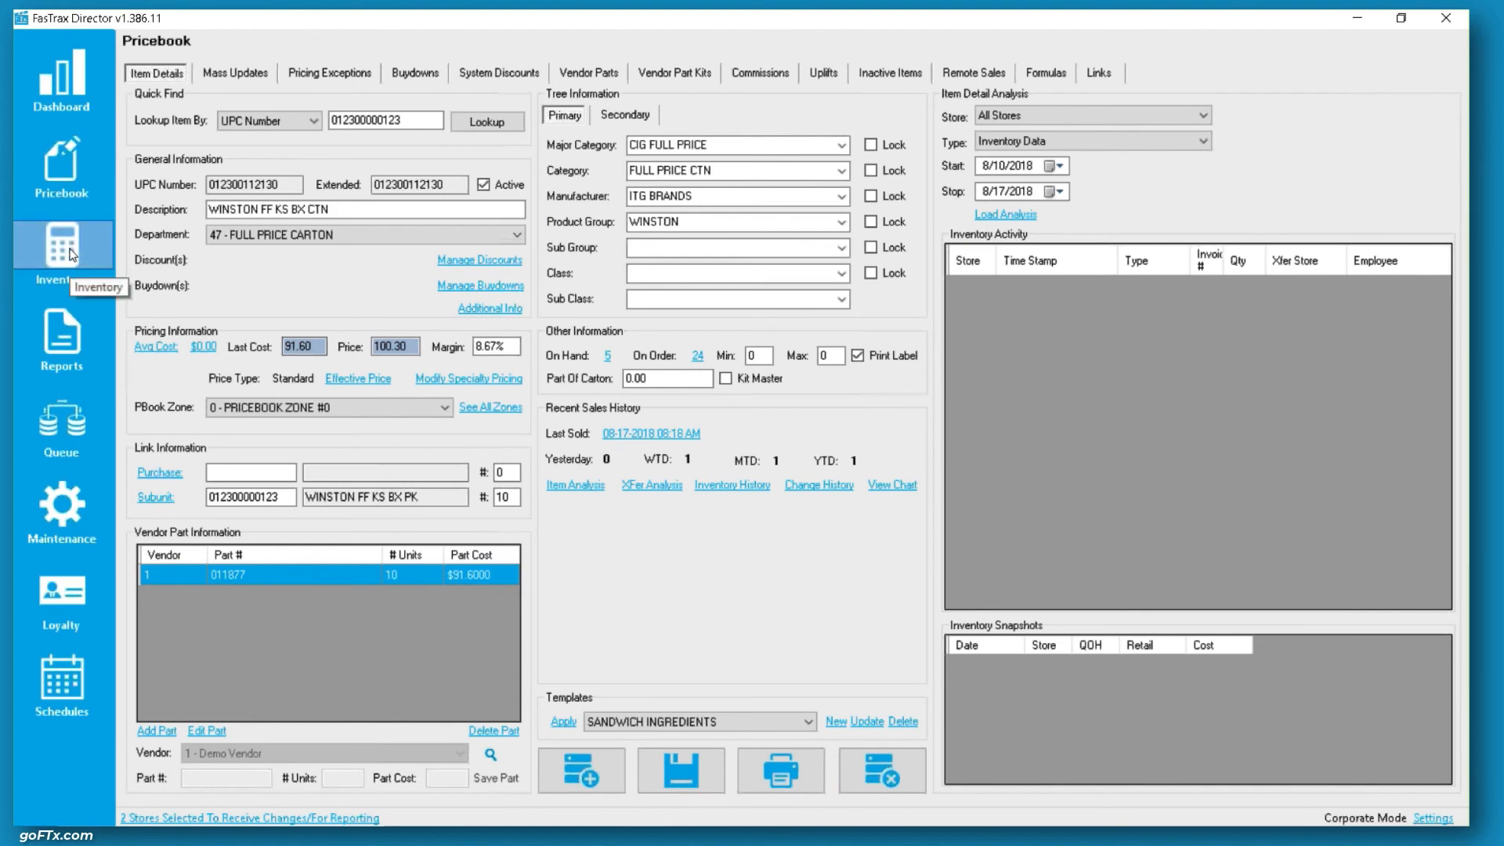
left_click(568, 74)
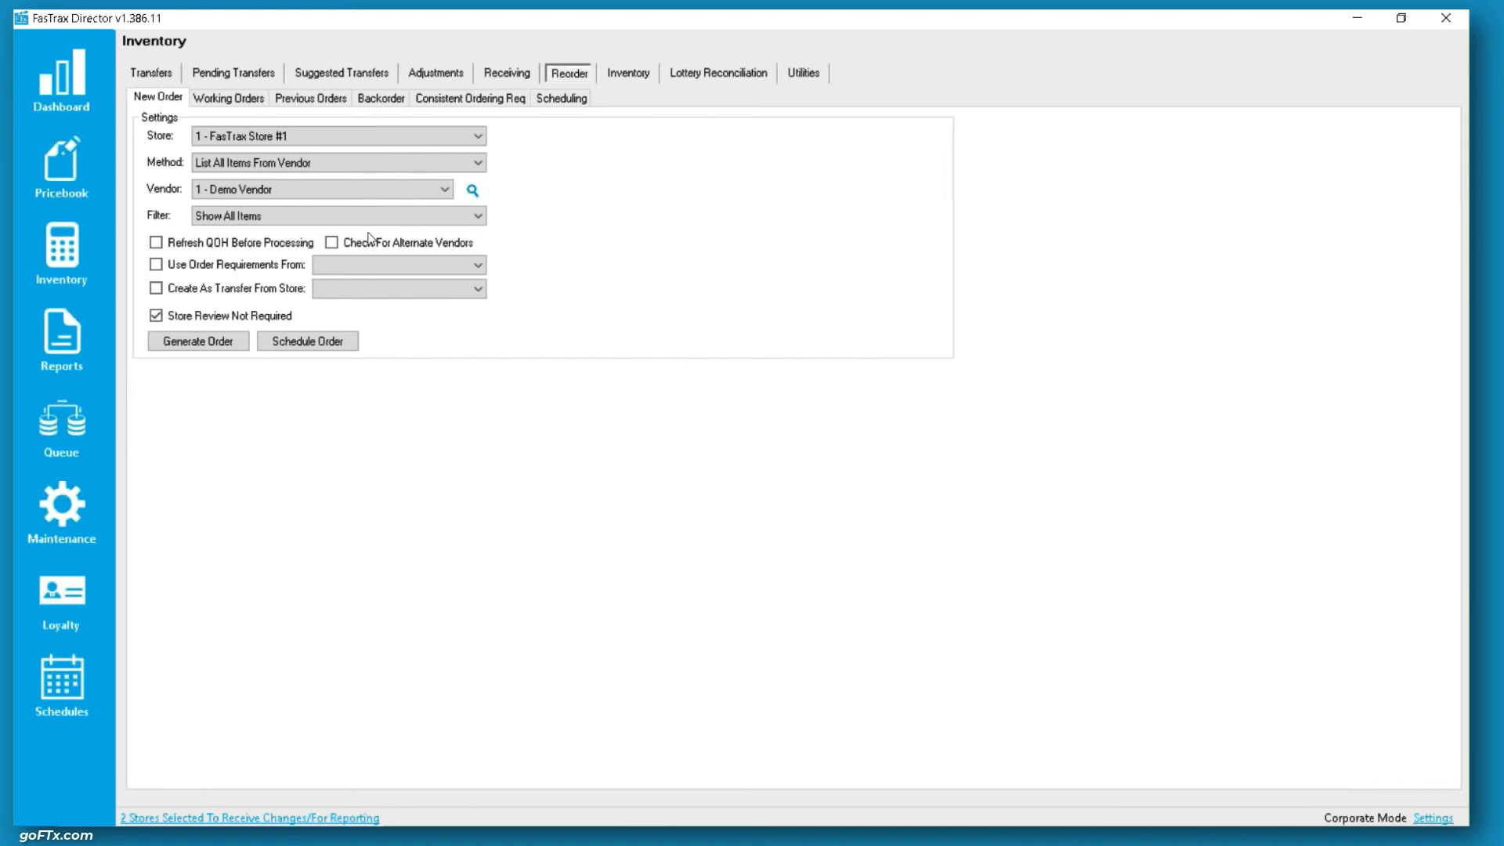
left_click(322, 160)
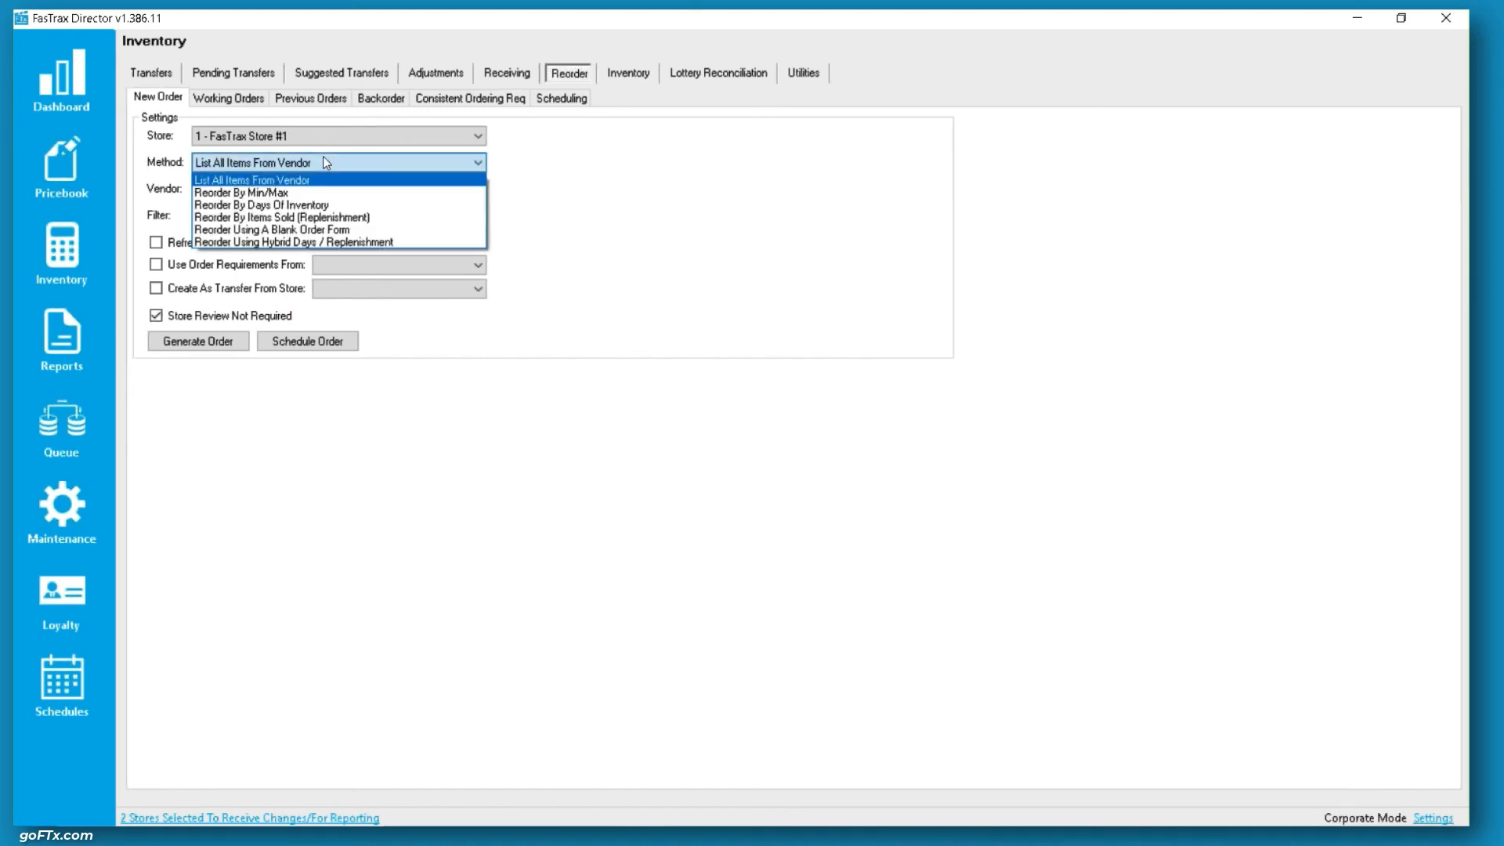
left_click(359, 218)
left_click(691, 159)
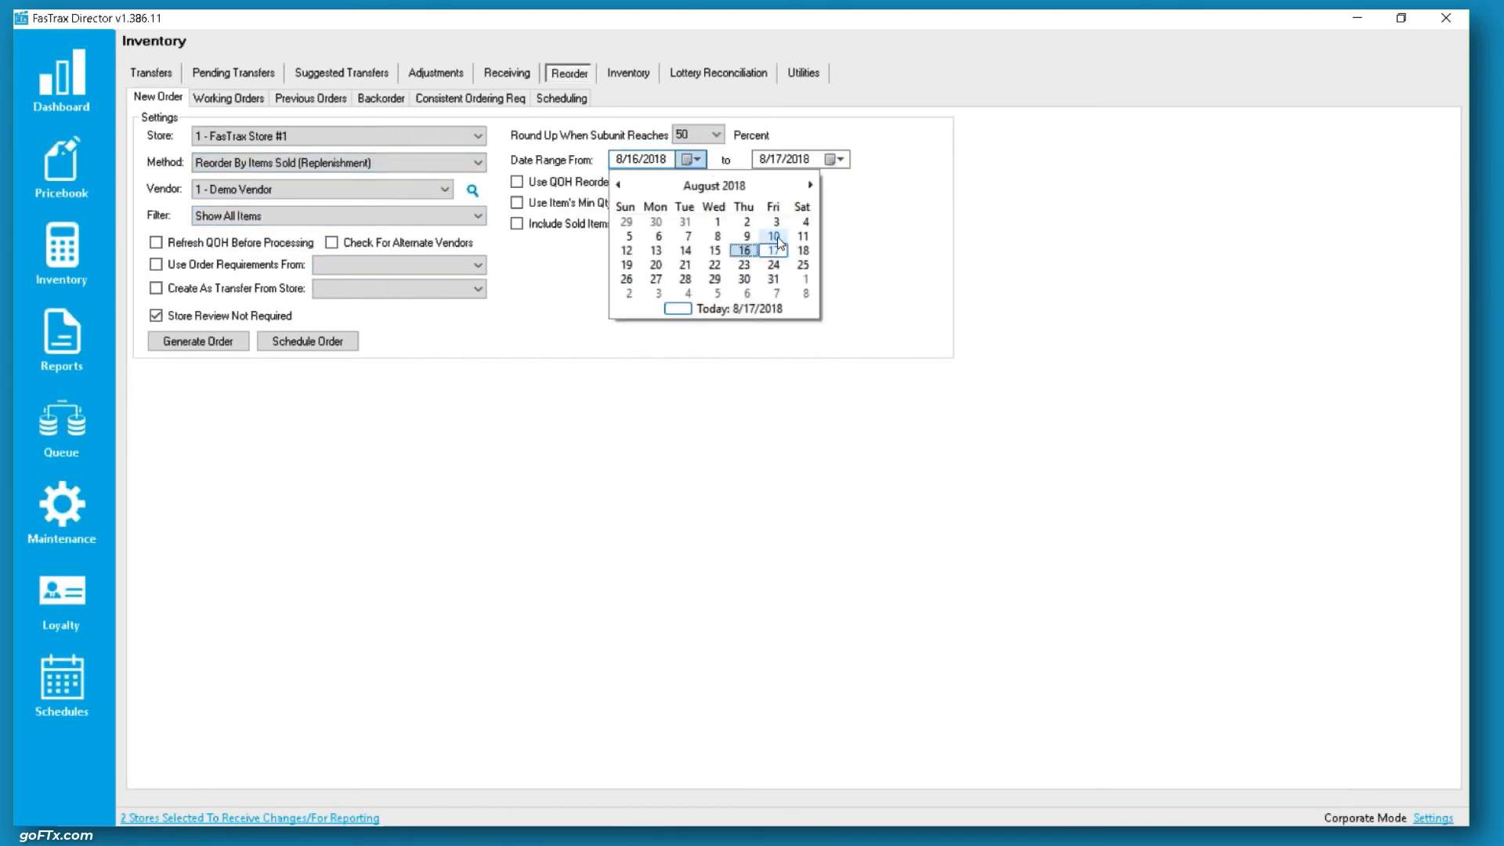
left_click(774, 237)
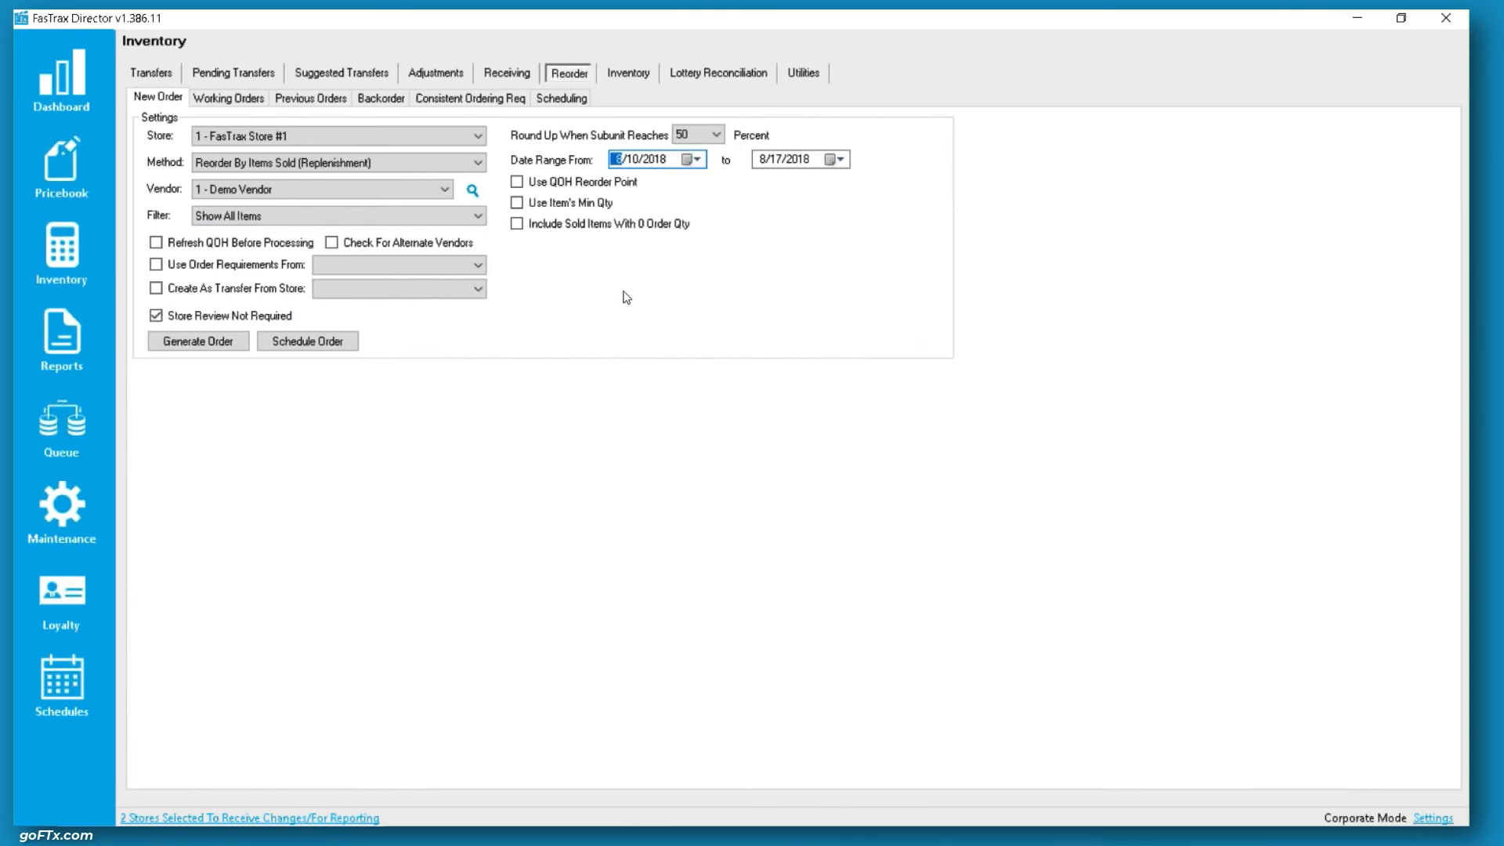
left_click(597, 226)
Step: Filter the new order by department and add departments 46 - FULL PRICE PACK and 47 - FULL PRICE CARTON
left_click(298, 217)
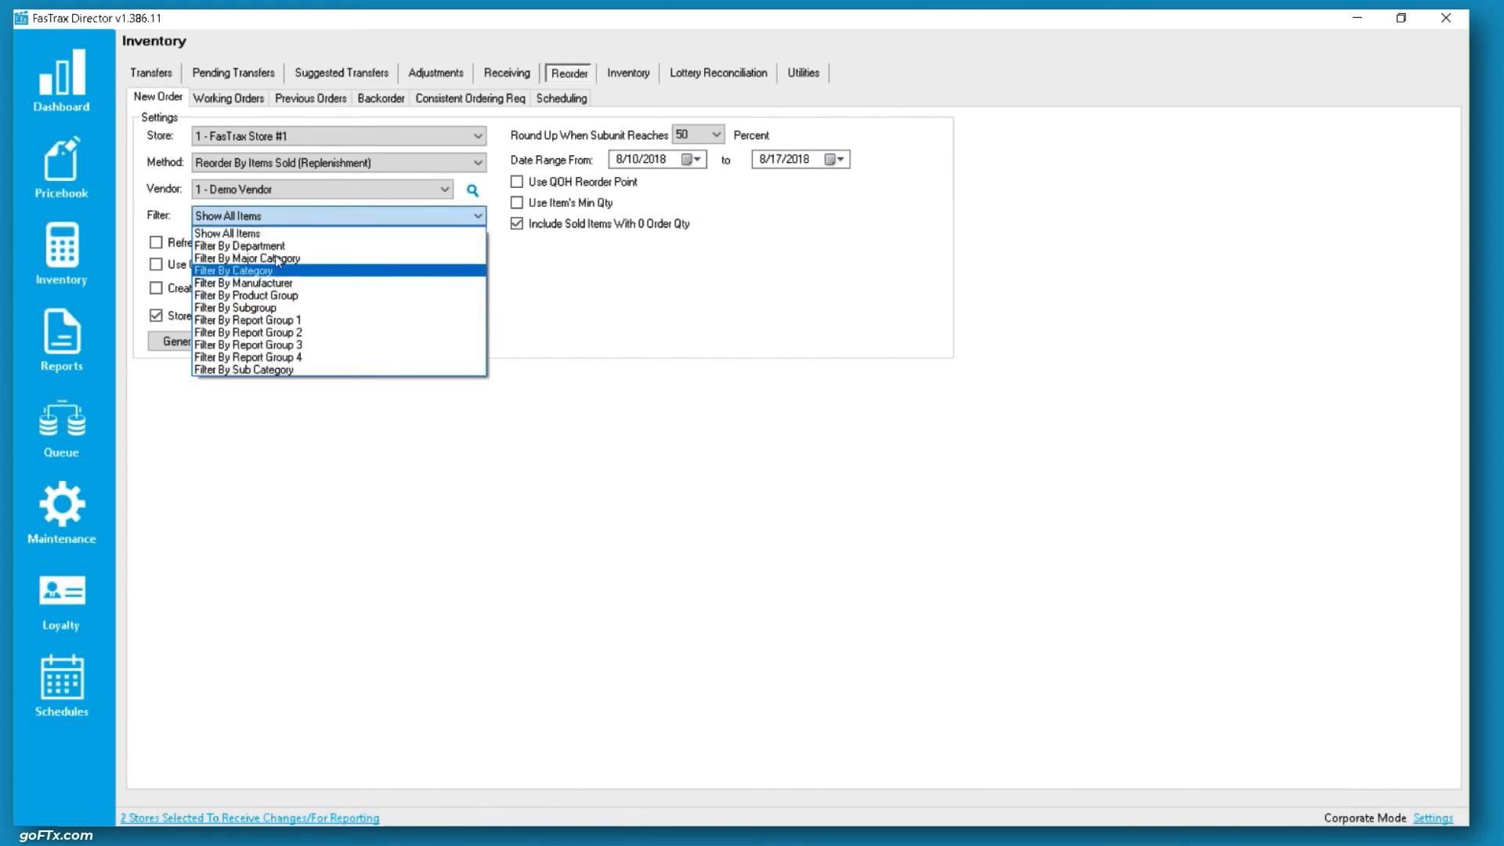
left_click(272, 247)
left_click_drag(255, 583, 243, 595)
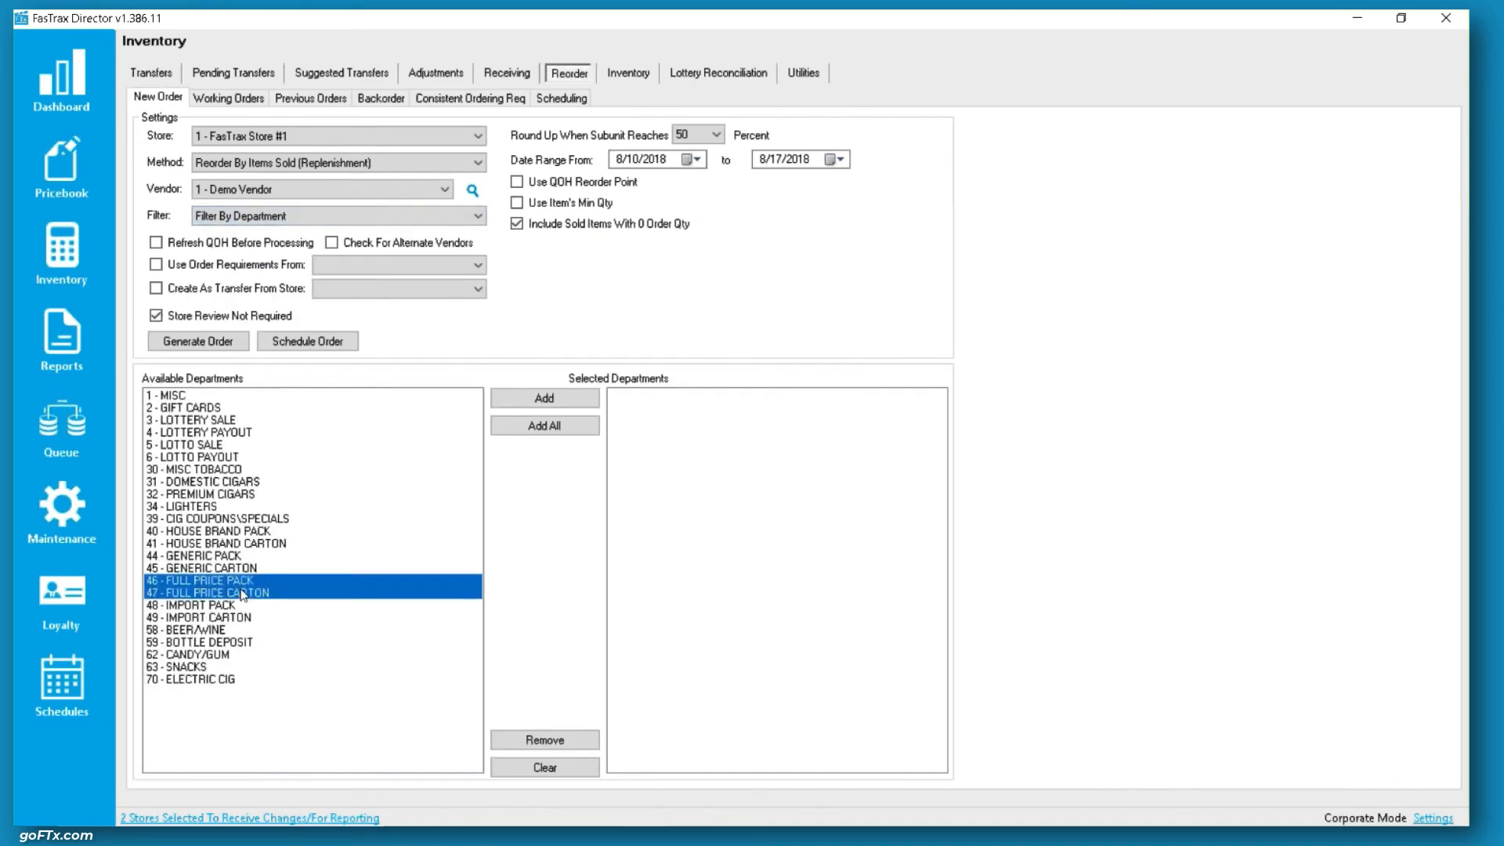
left_click(581, 402)
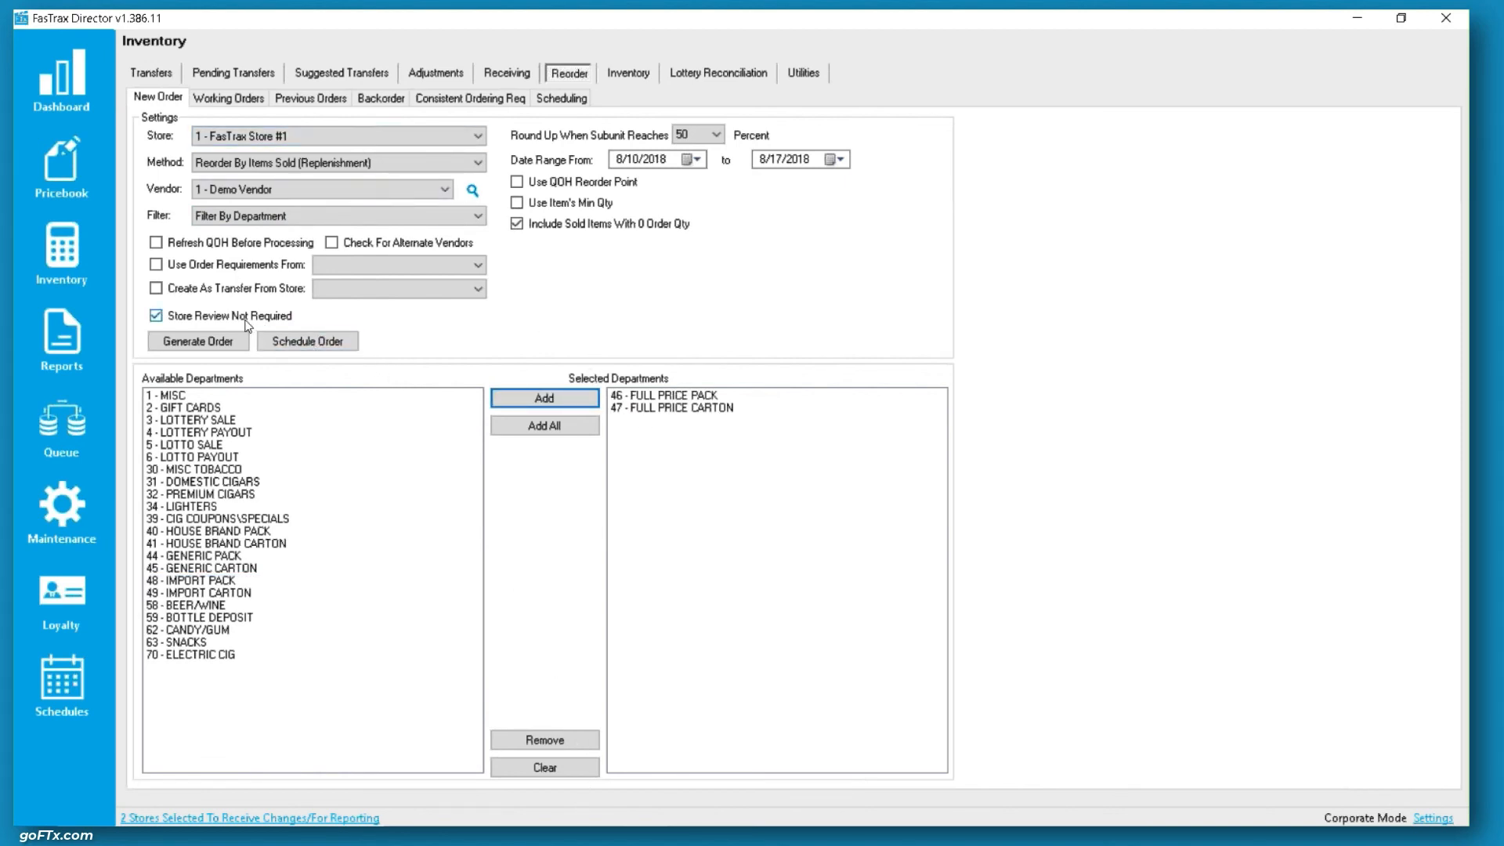
Step: Create a reorder schedule named Full Price Store 1 that runs on Sunday at 2:00 AM
left_click(309, 345)
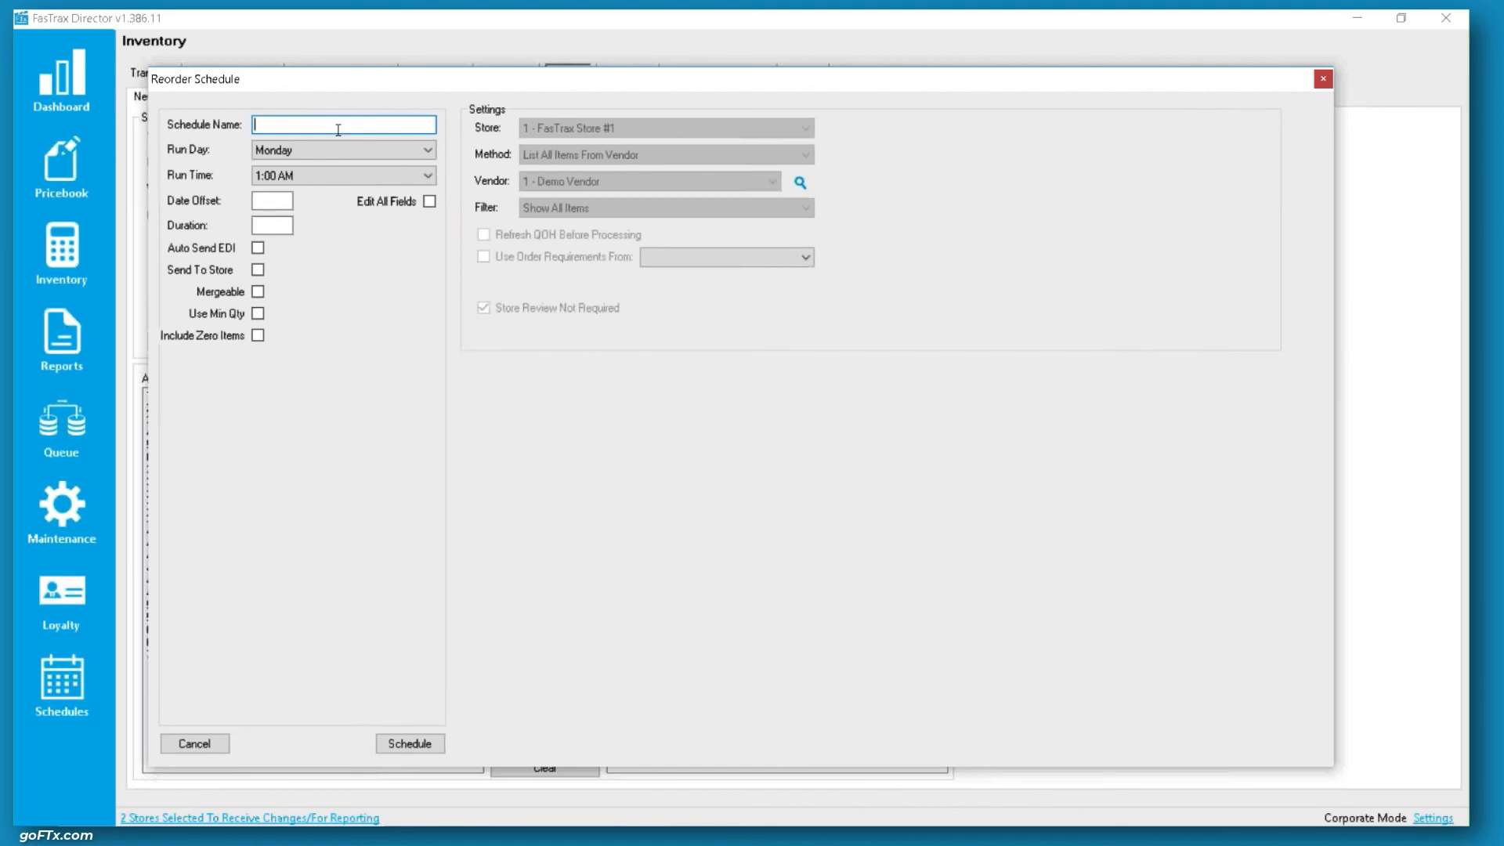
type("Full Price Store 1")
left_click(287, 159)
left_click(289, 166)
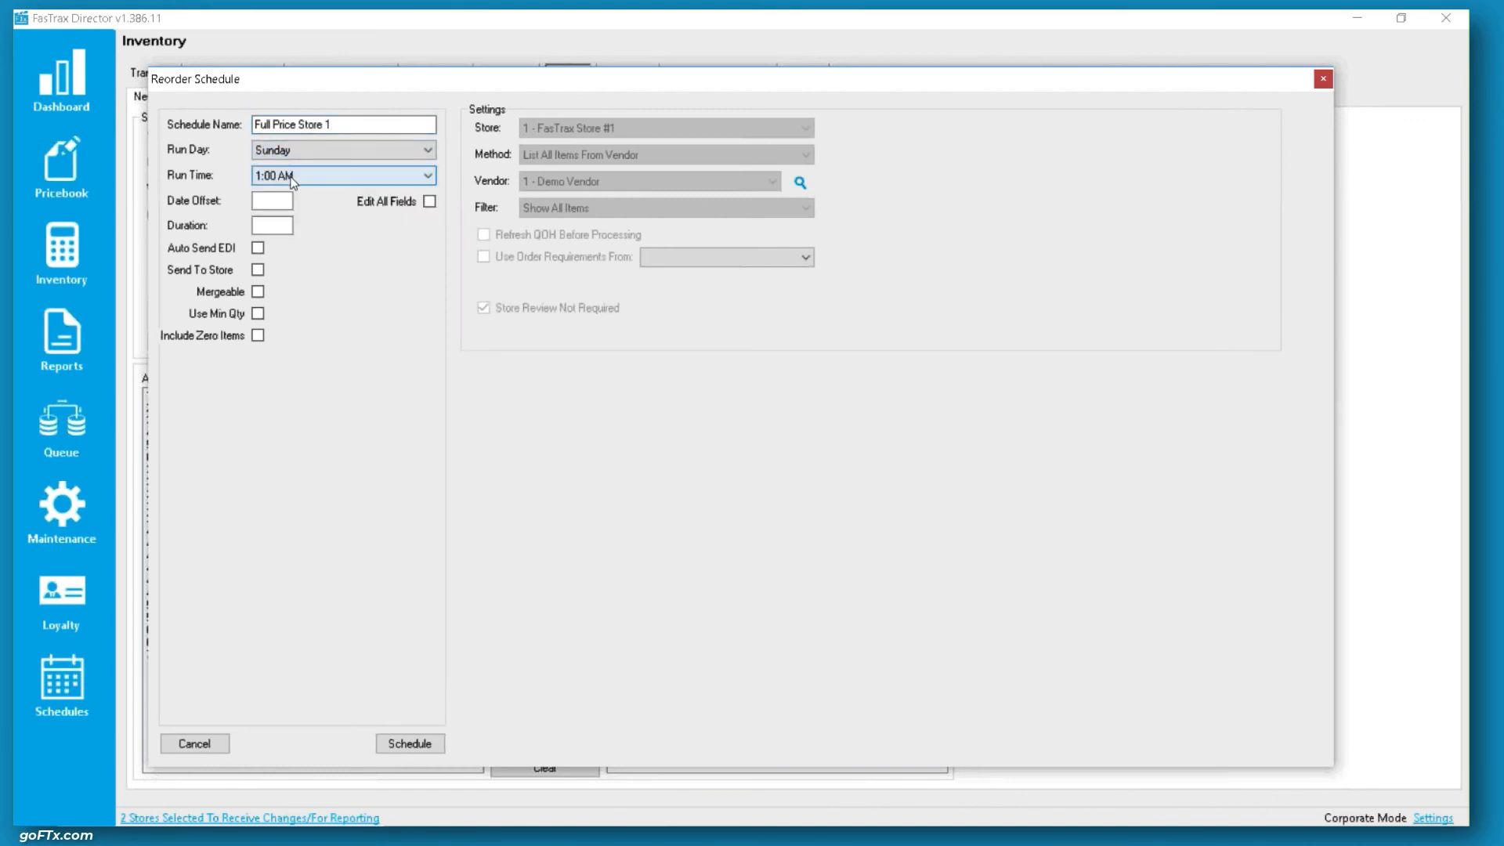
left_click(293, 176)
left_click(296, 205)
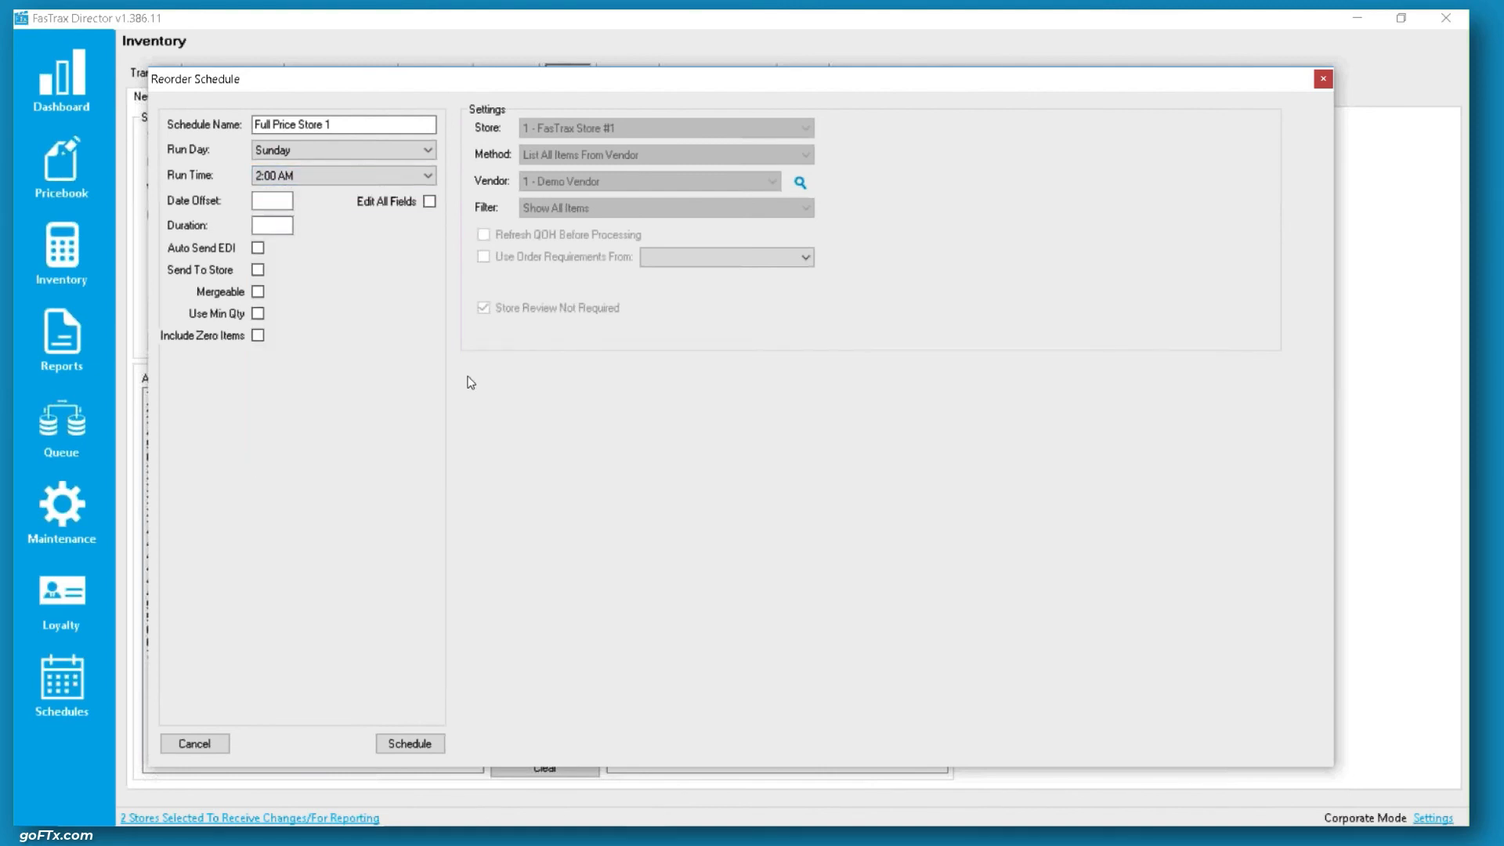
Step: Set the reorder schedule's date offset to 7
left_click(271, 225)
left_click(269, 201)
left_click(265, 224)
left_click(265, 203)
type("7")
left_click(265, 225)
double_click(266, 201)
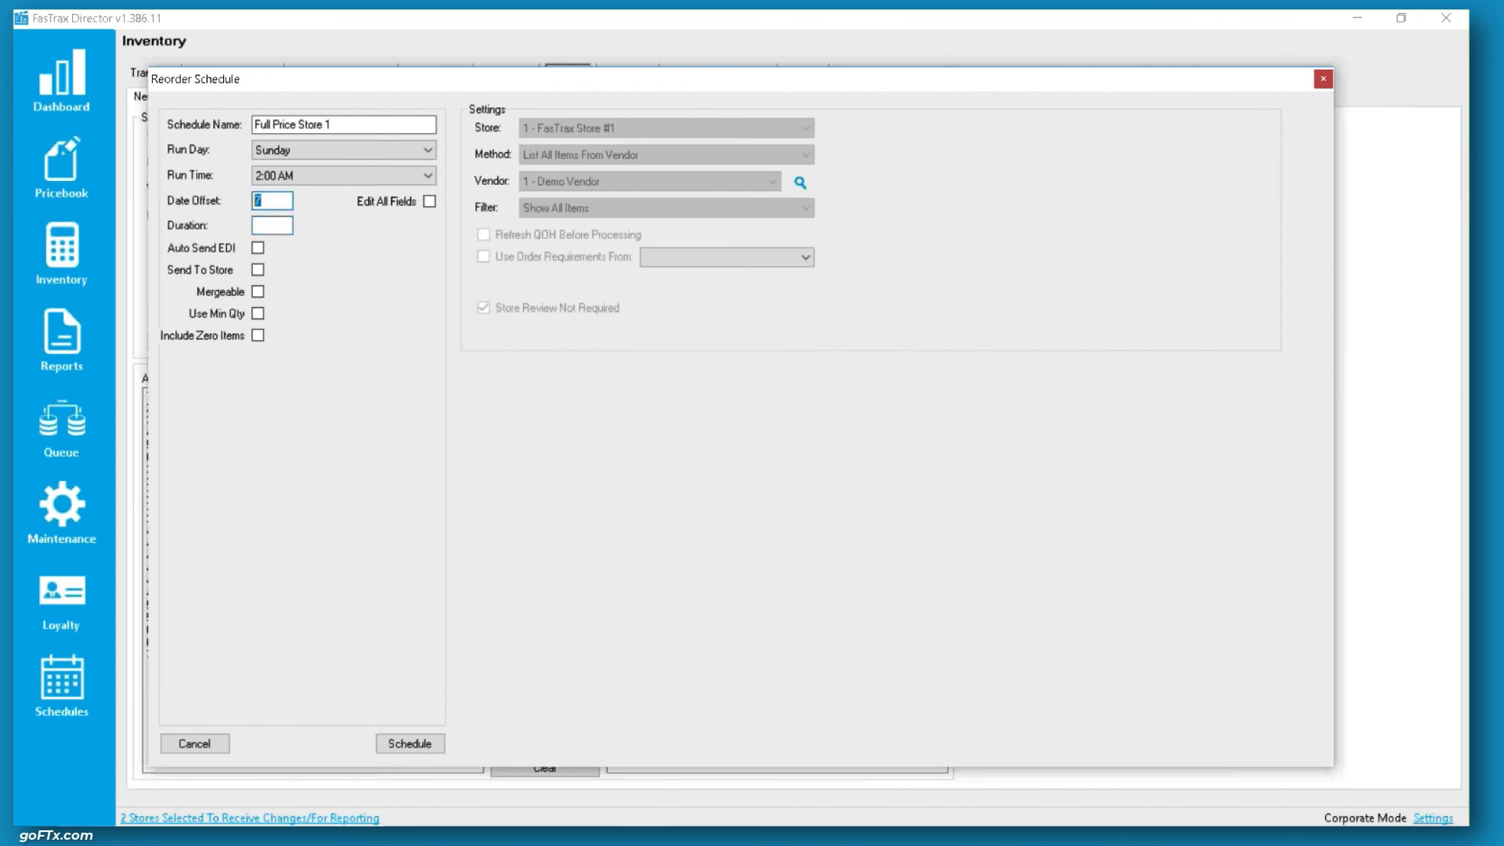
Step: Try a duration of 3 for the reorder schedule, then set the duration to 7
left_click(265, 222)
type("7")
key("BackSpace")
type("3")
left_click(267, 204)
left_click(268, 226)
key("BackSpace")
type("7")
Step: Enable editing of all schedule fields and add departments 46 - FULL PRICE PACK and 47 - FULL PRICE CARTON to the selection
left_click(257, 249)
left_click(429, 202)
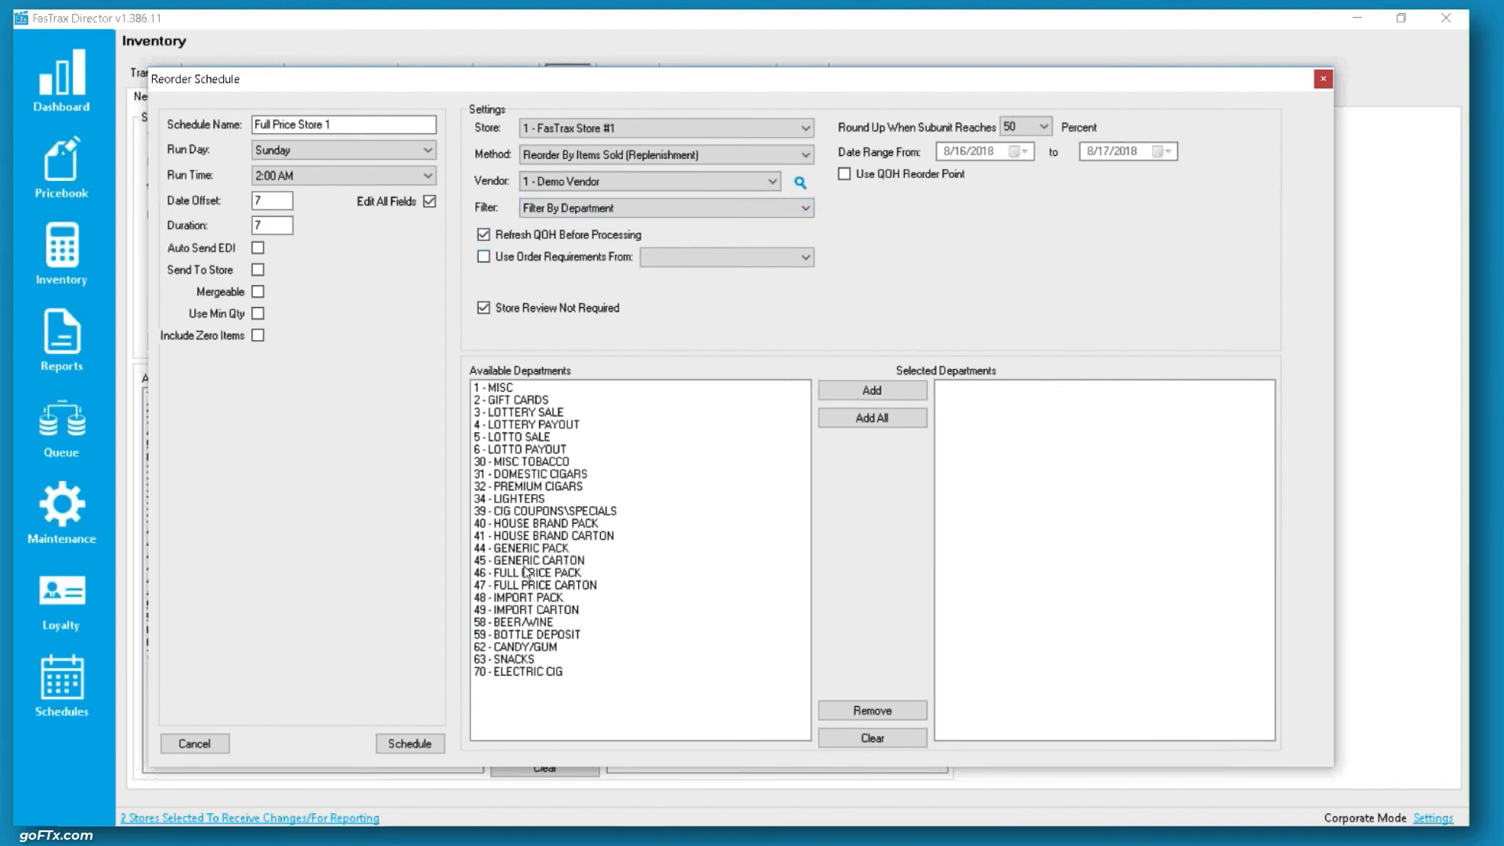
left_click_drag(533, 573, 529, 585)
left_click(878, 391)
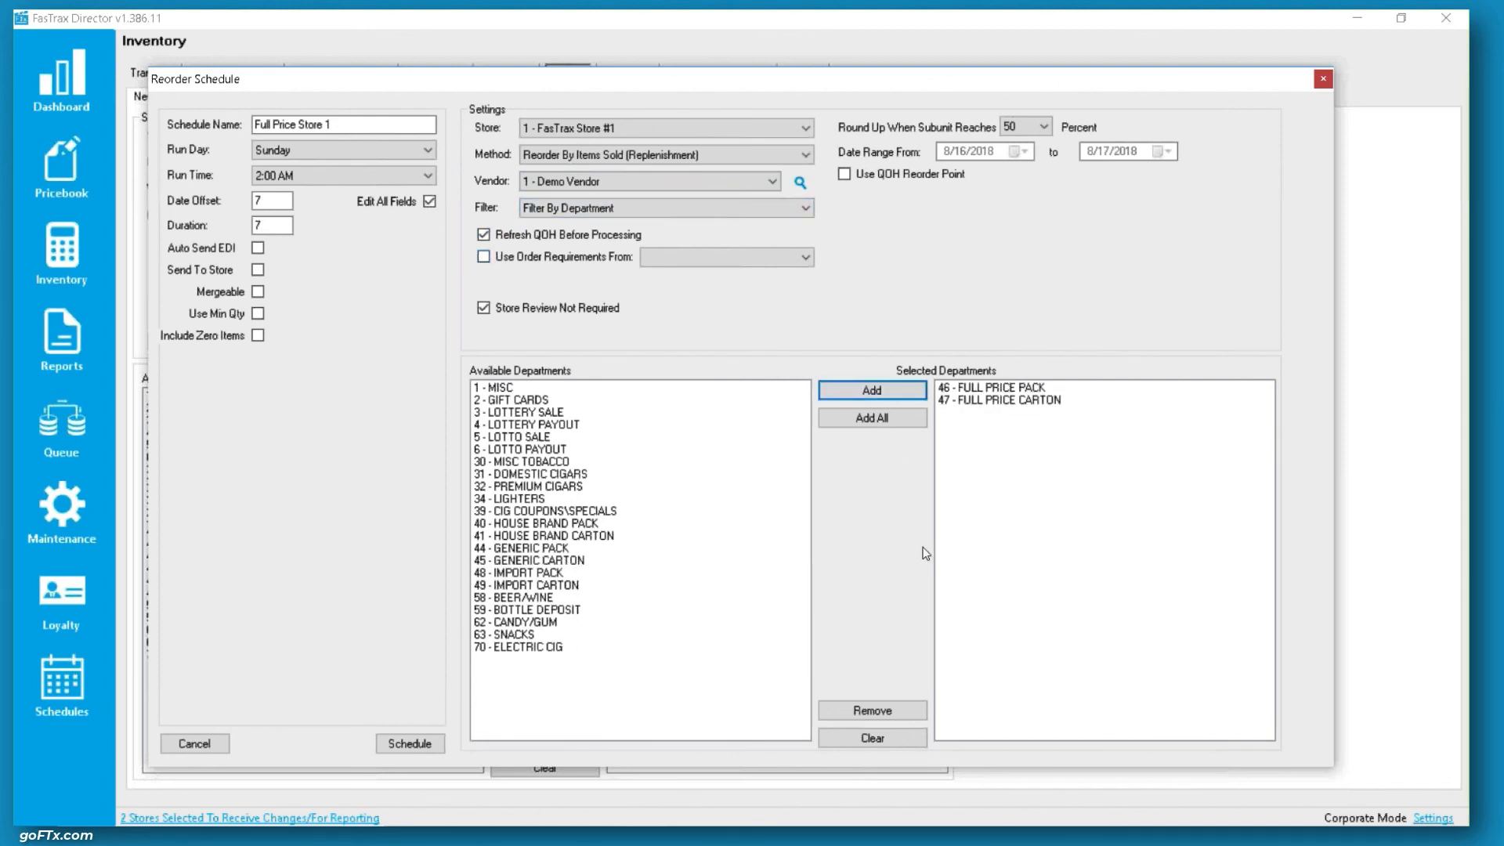
Step: Turn off Refresh QOH Before Processing and save the Full Price Store 1 reorder schedule
left_click(520, 238)
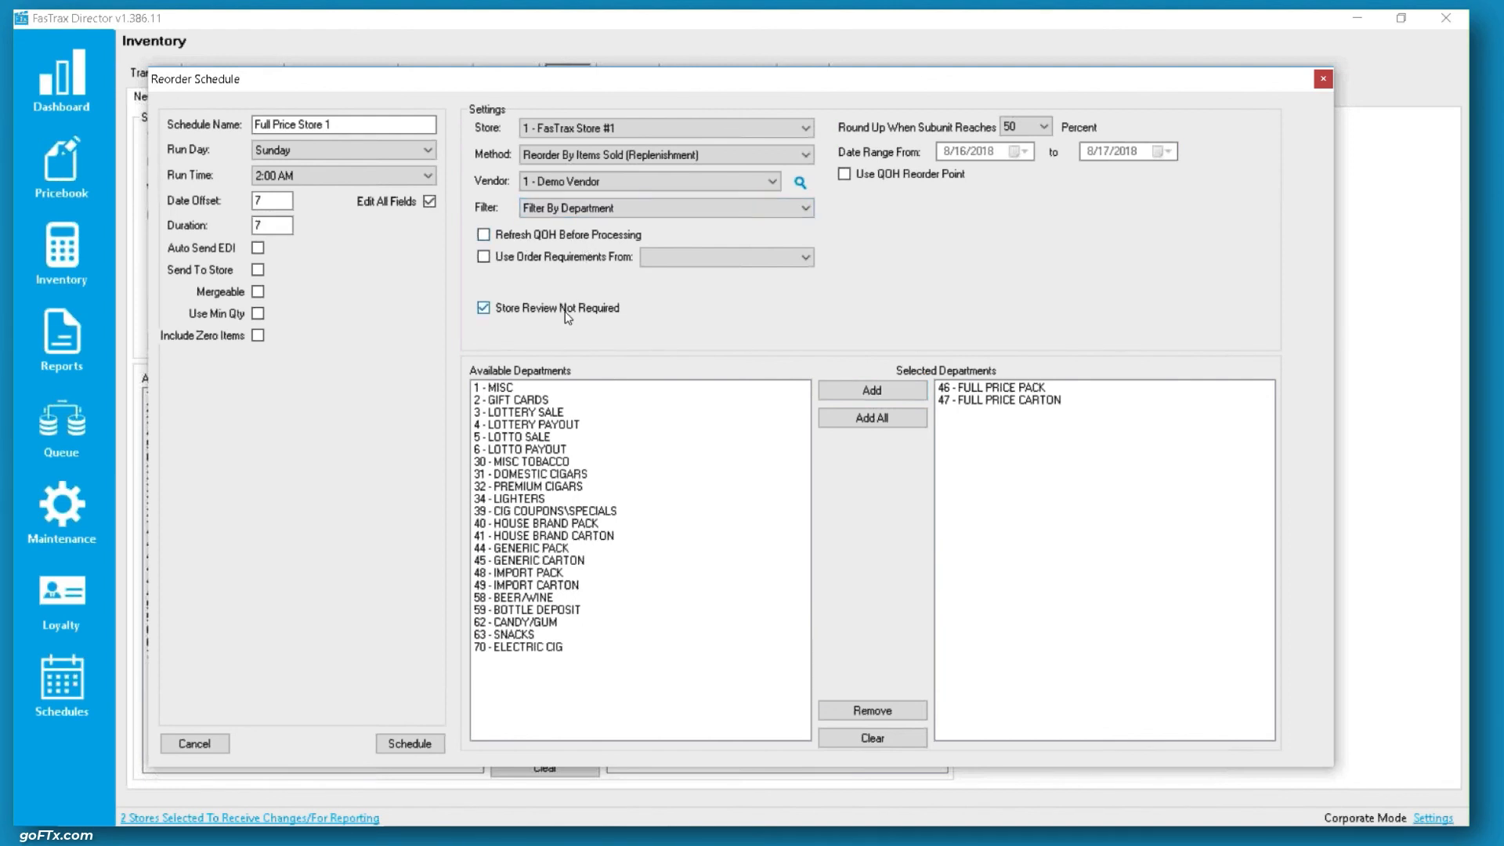
left_click(409, 743)
left_click(778, 481)
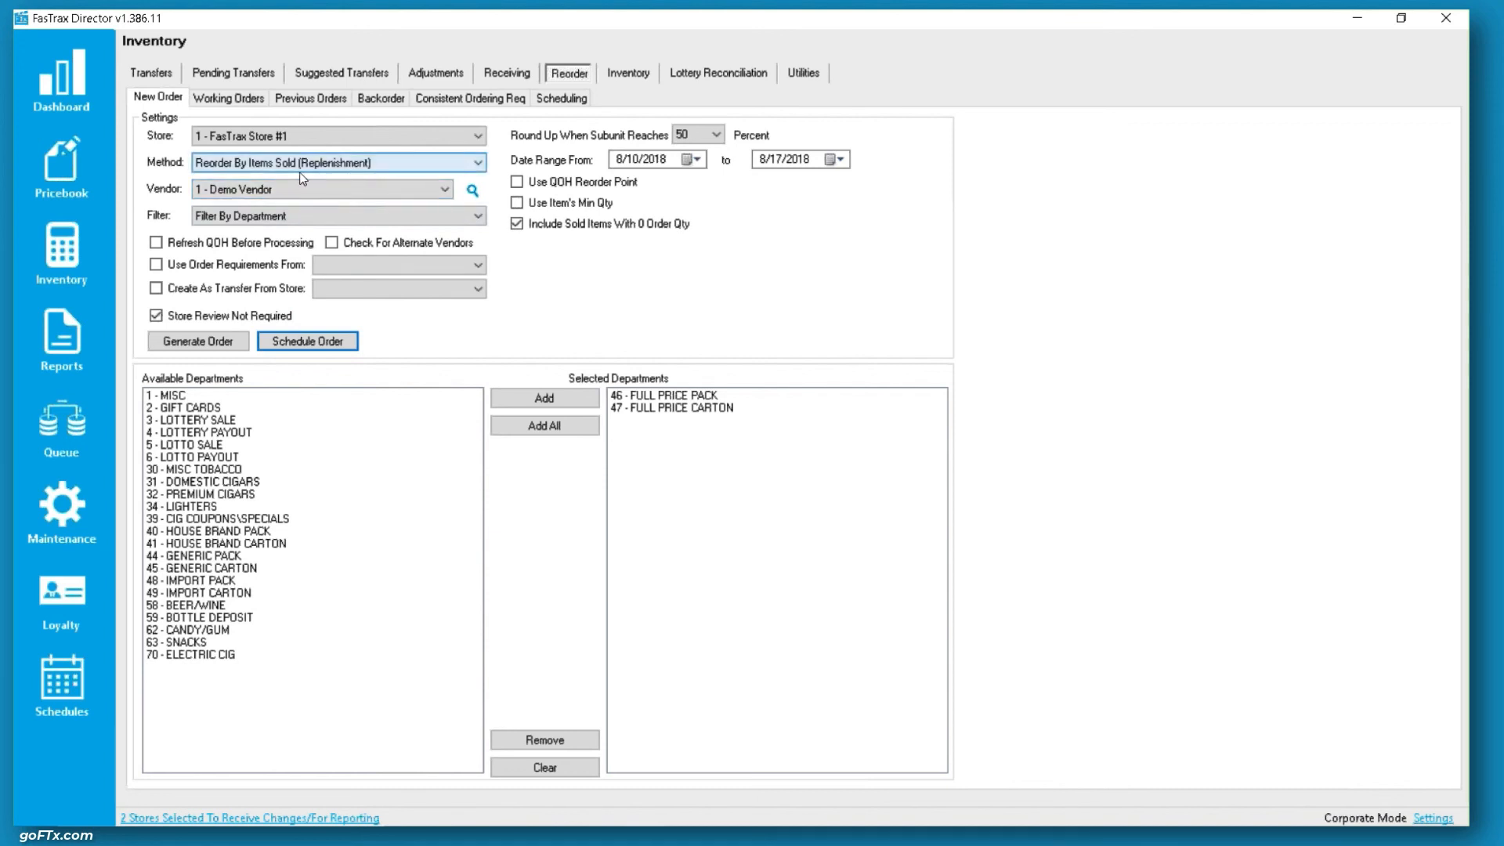
Step: Show the existing reorder schedules and view the settings of Full Price Store 1 without changing them
left_click(577, 104)
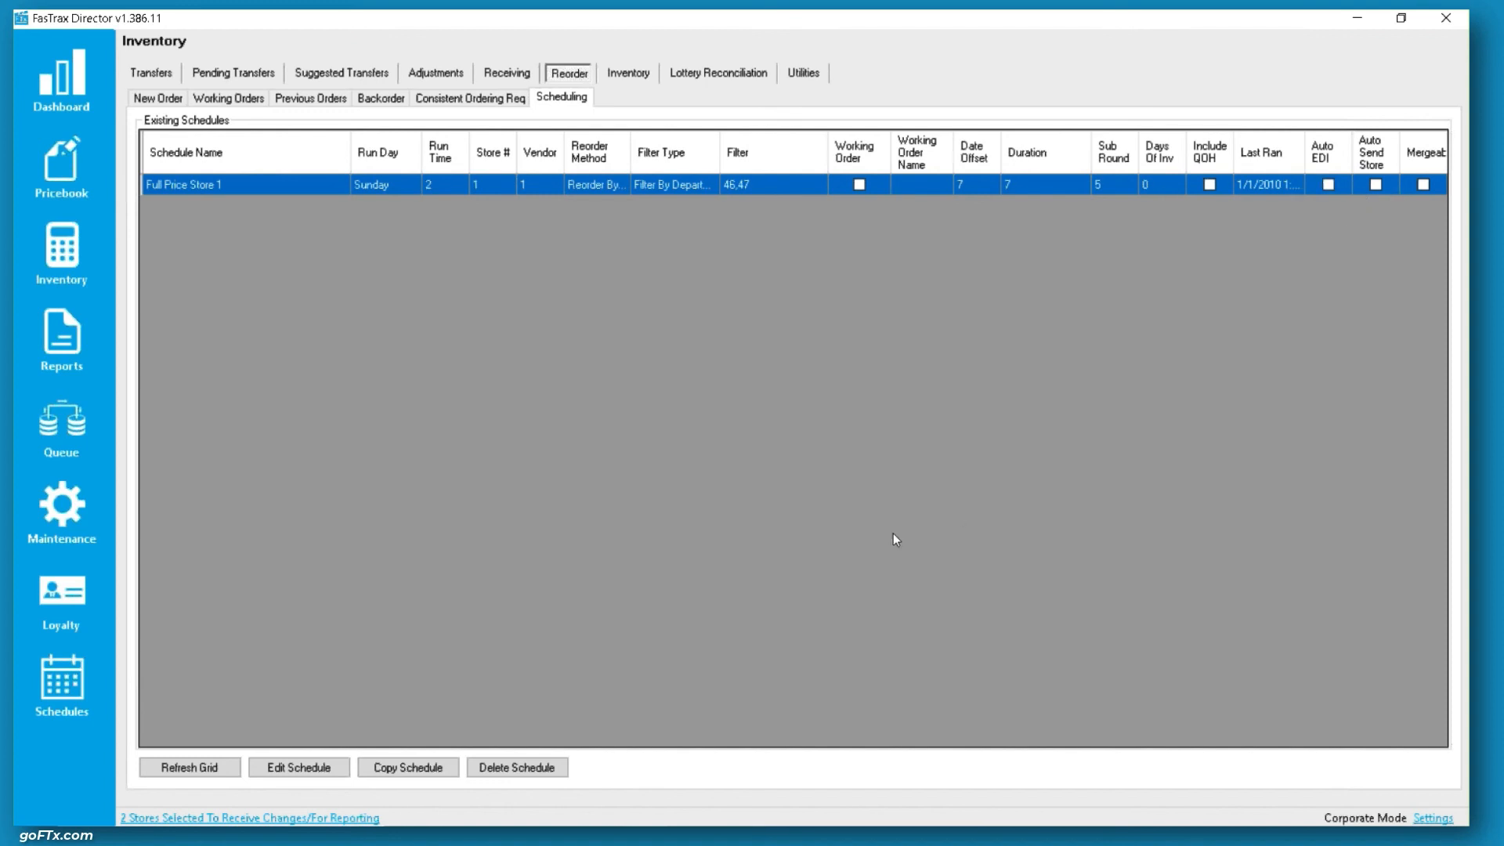
left_click(312, 763)
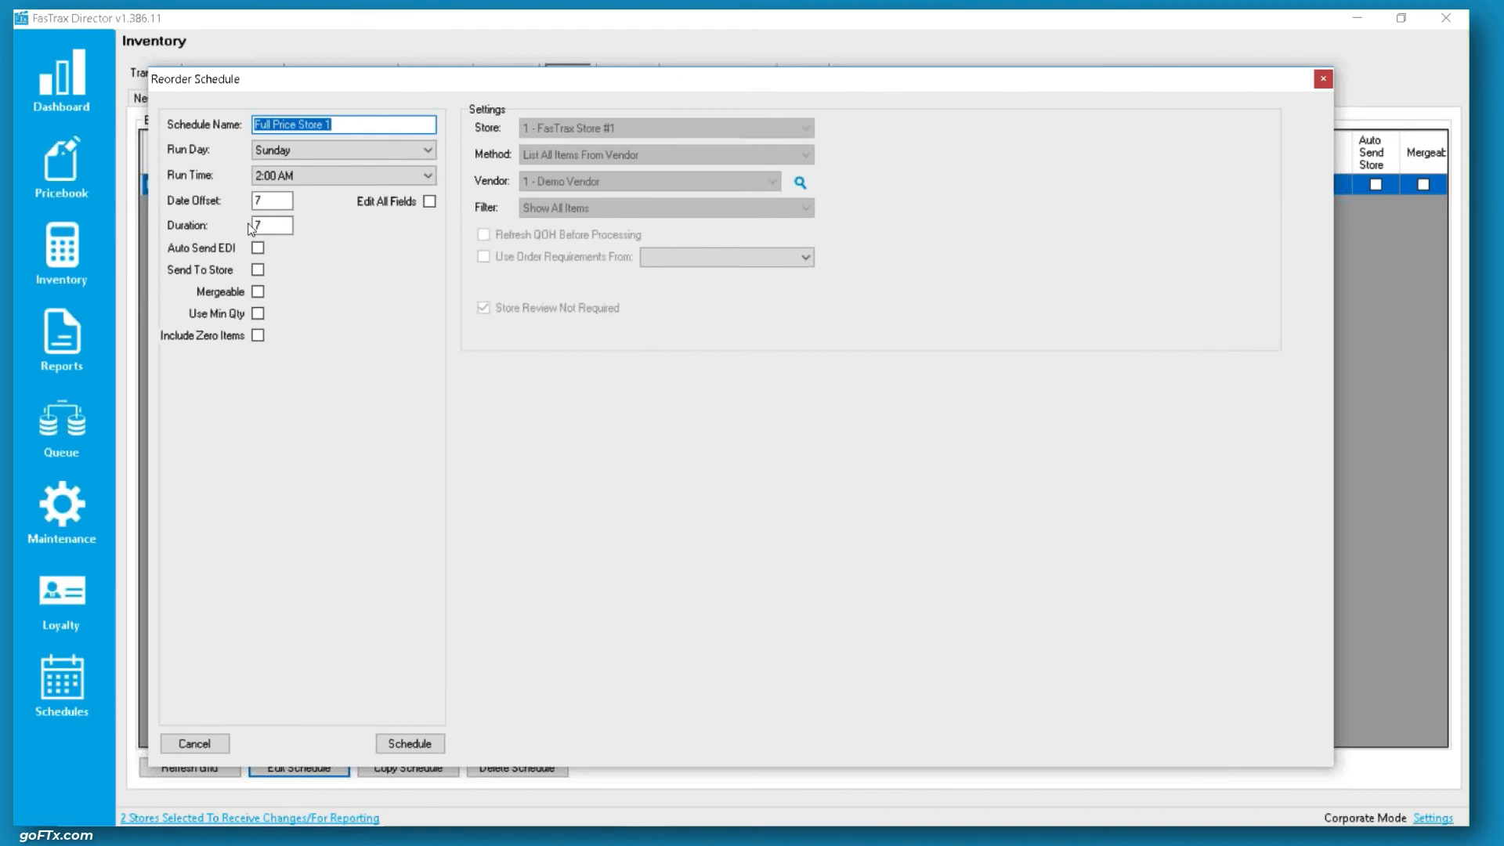
left_click(1324, 79)
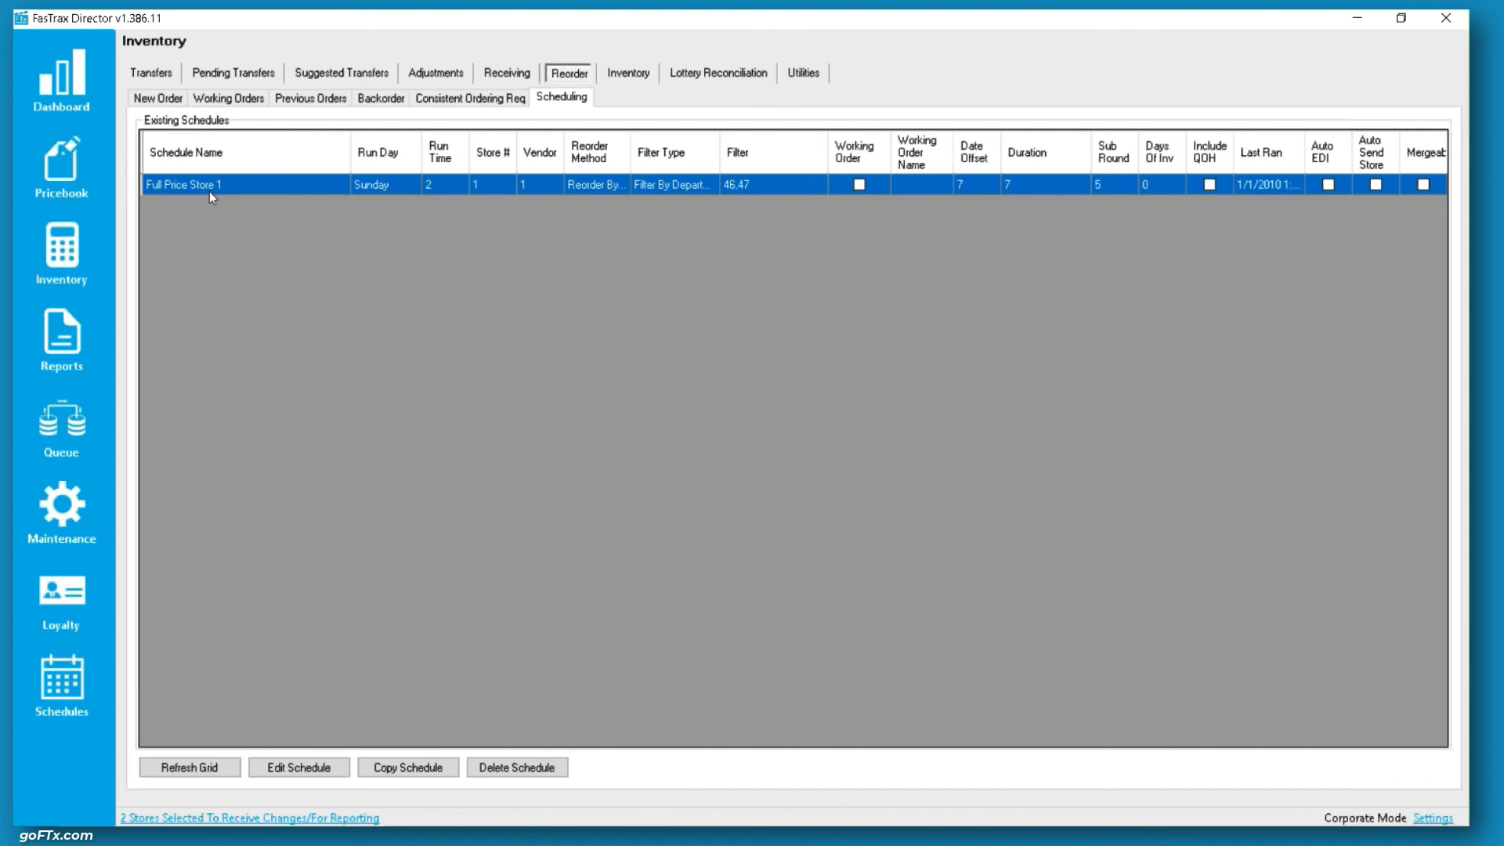
Step: Copy the Full Price Store 1 schedule as a new schedule named Full Price Store 2
left_click(387, 769)
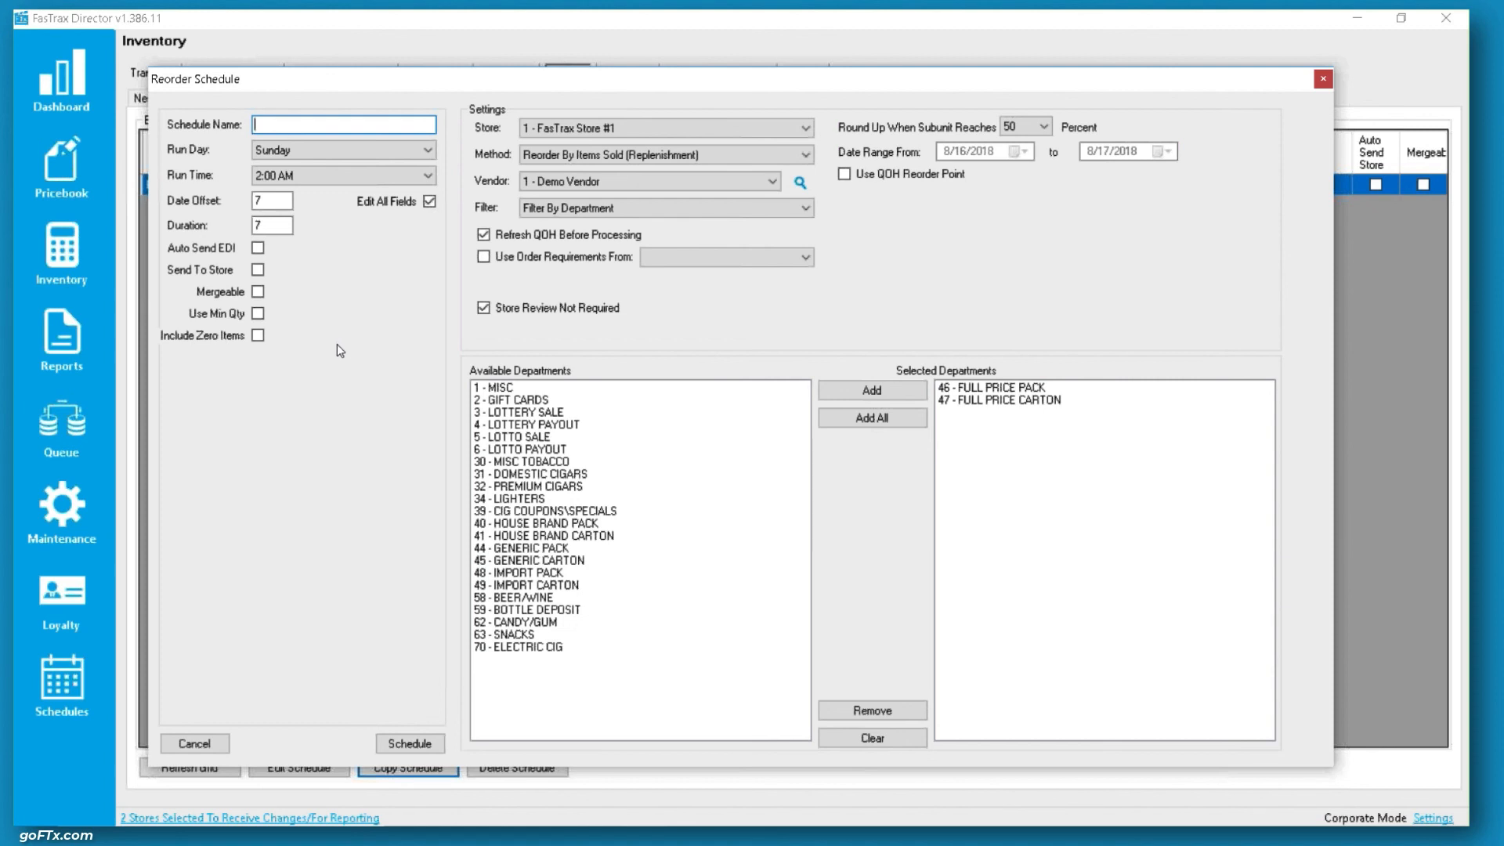
type("Full Price Store 2")
left_click(407, 742)
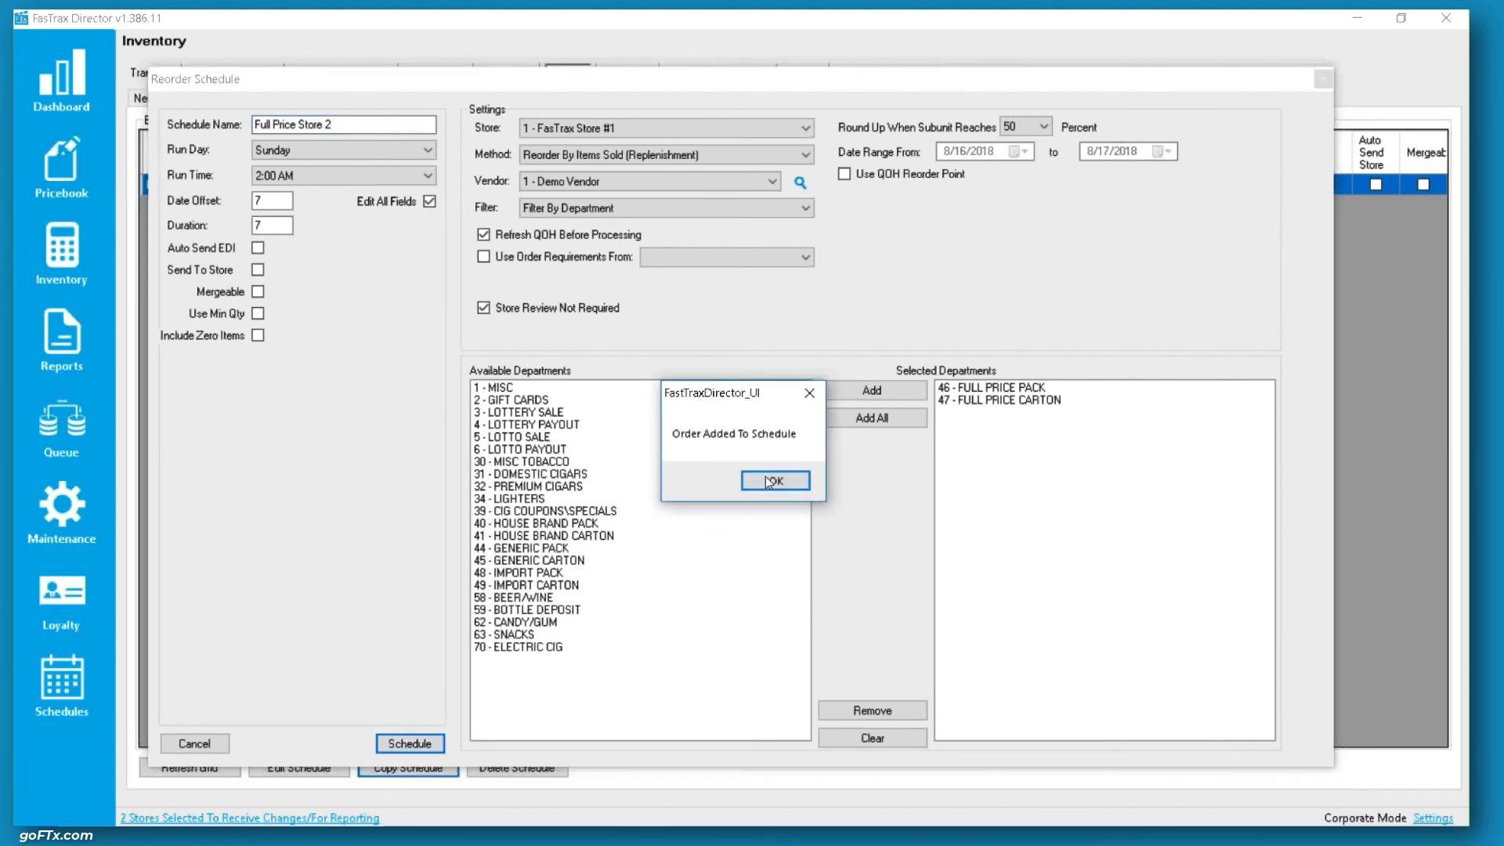
left_click(764, 478)
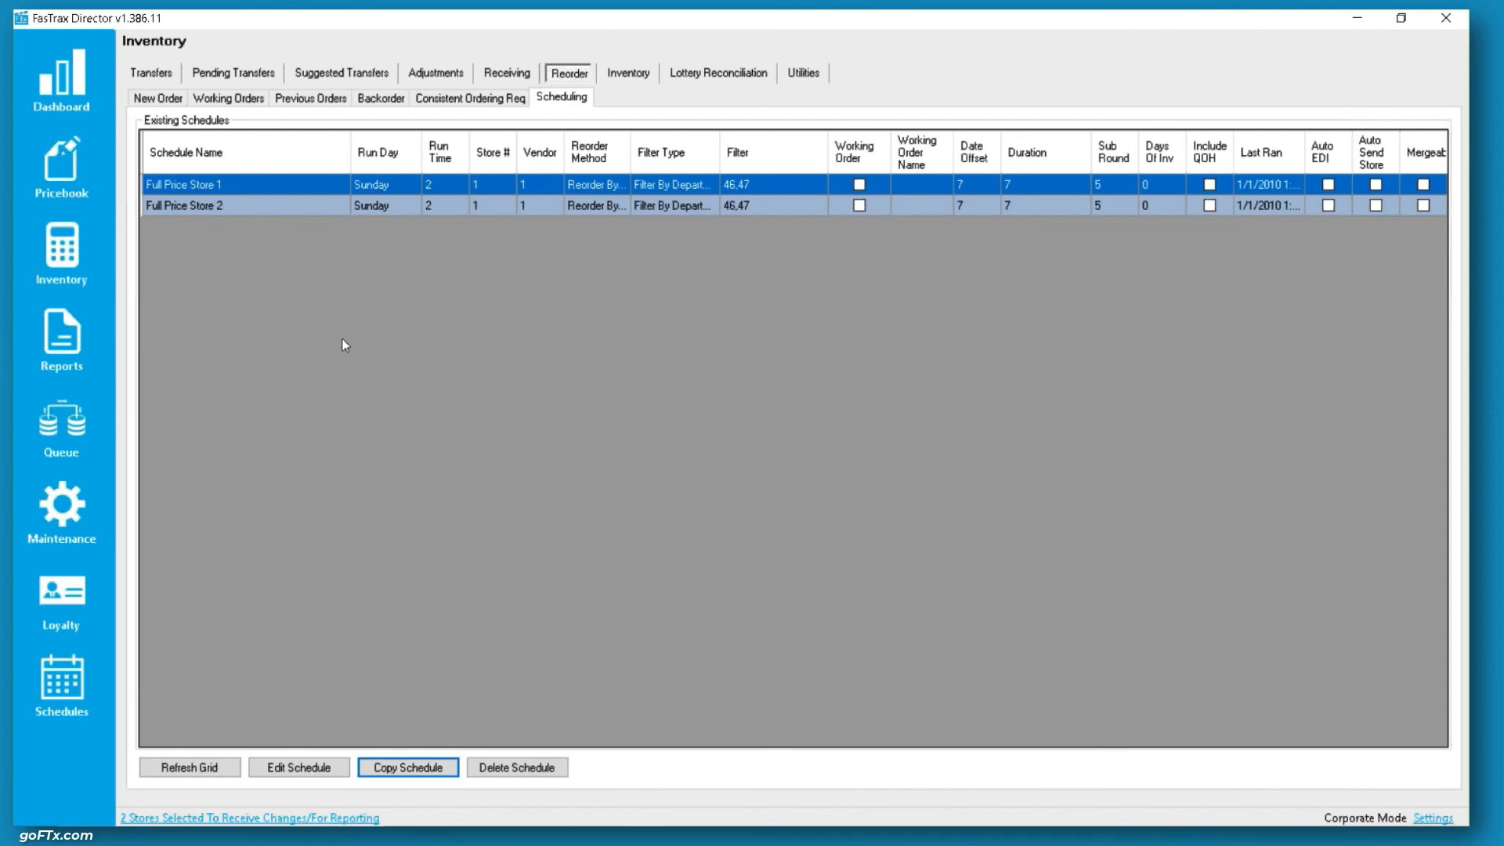
Step: Set the Full Price Store 2 schedule's store to 2 - FasTrax Store #2, save it, and return to the dashboard
left_click(495, 210)
left_click(280, 767)
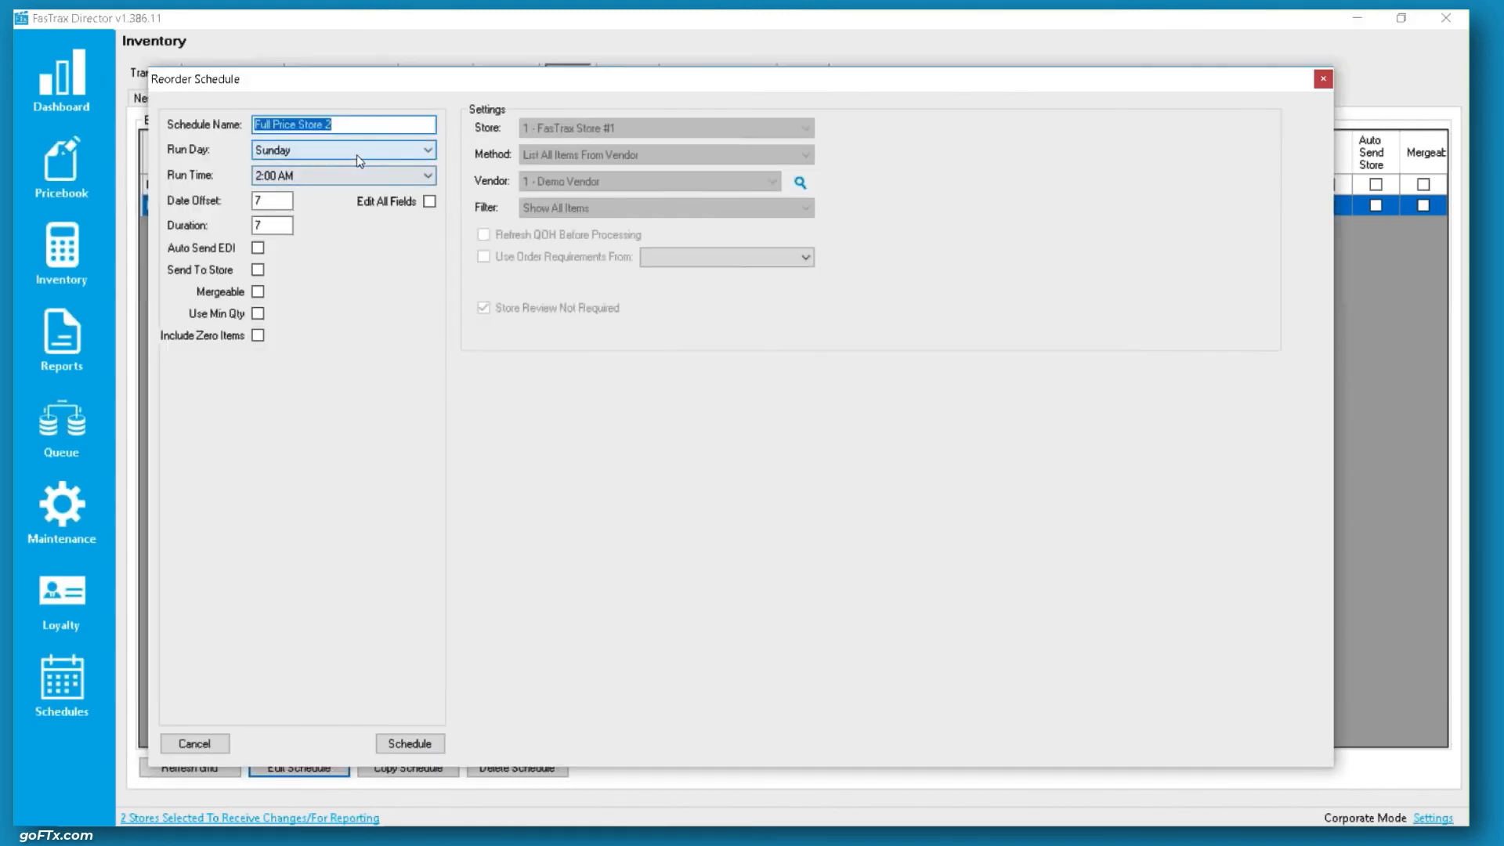
left_click(429, 202)
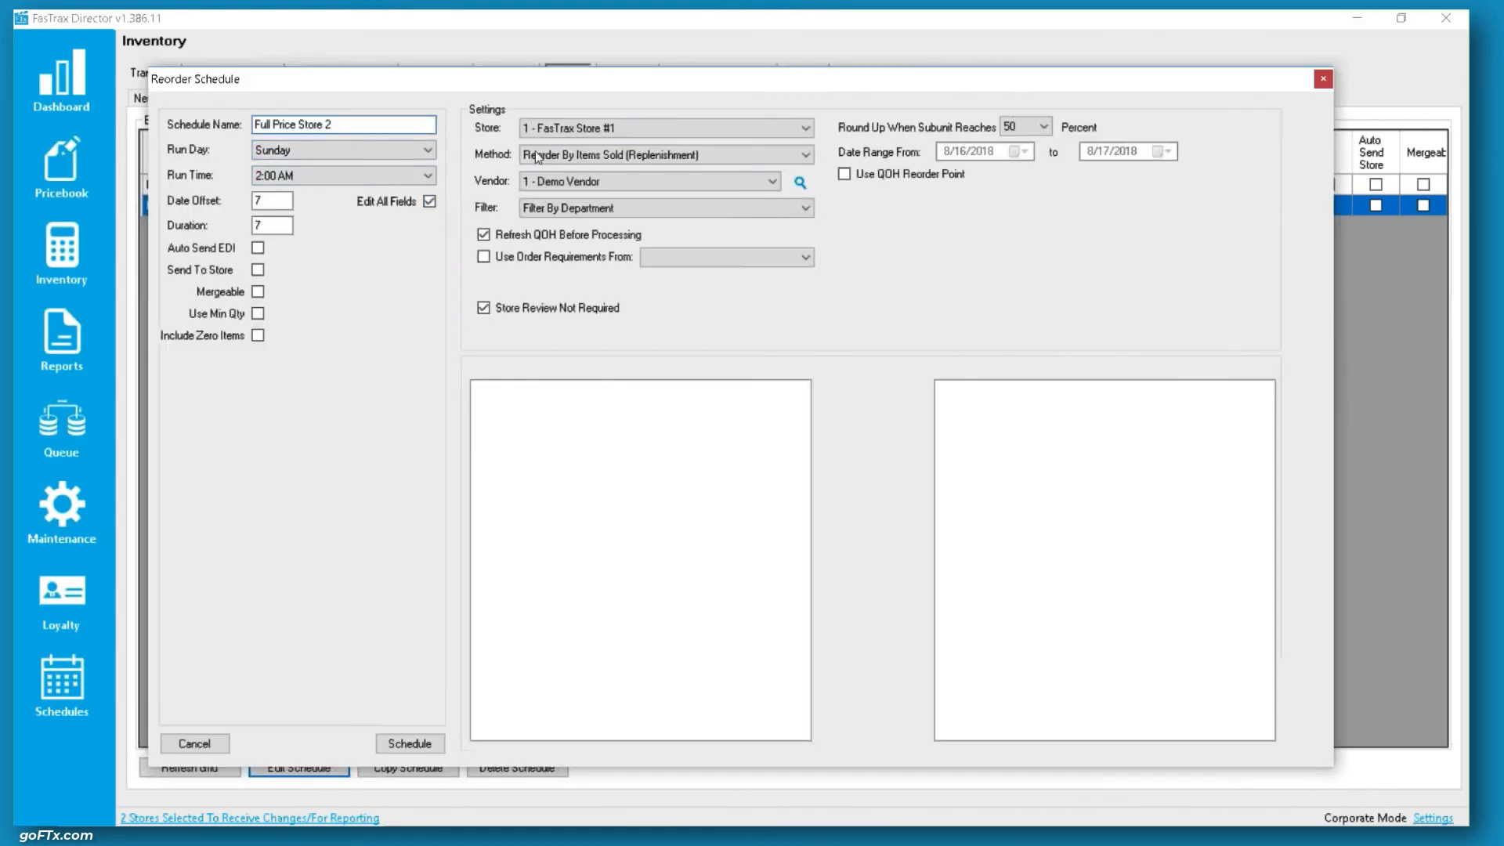
left_click(595, 127)
left_click(586, 157)
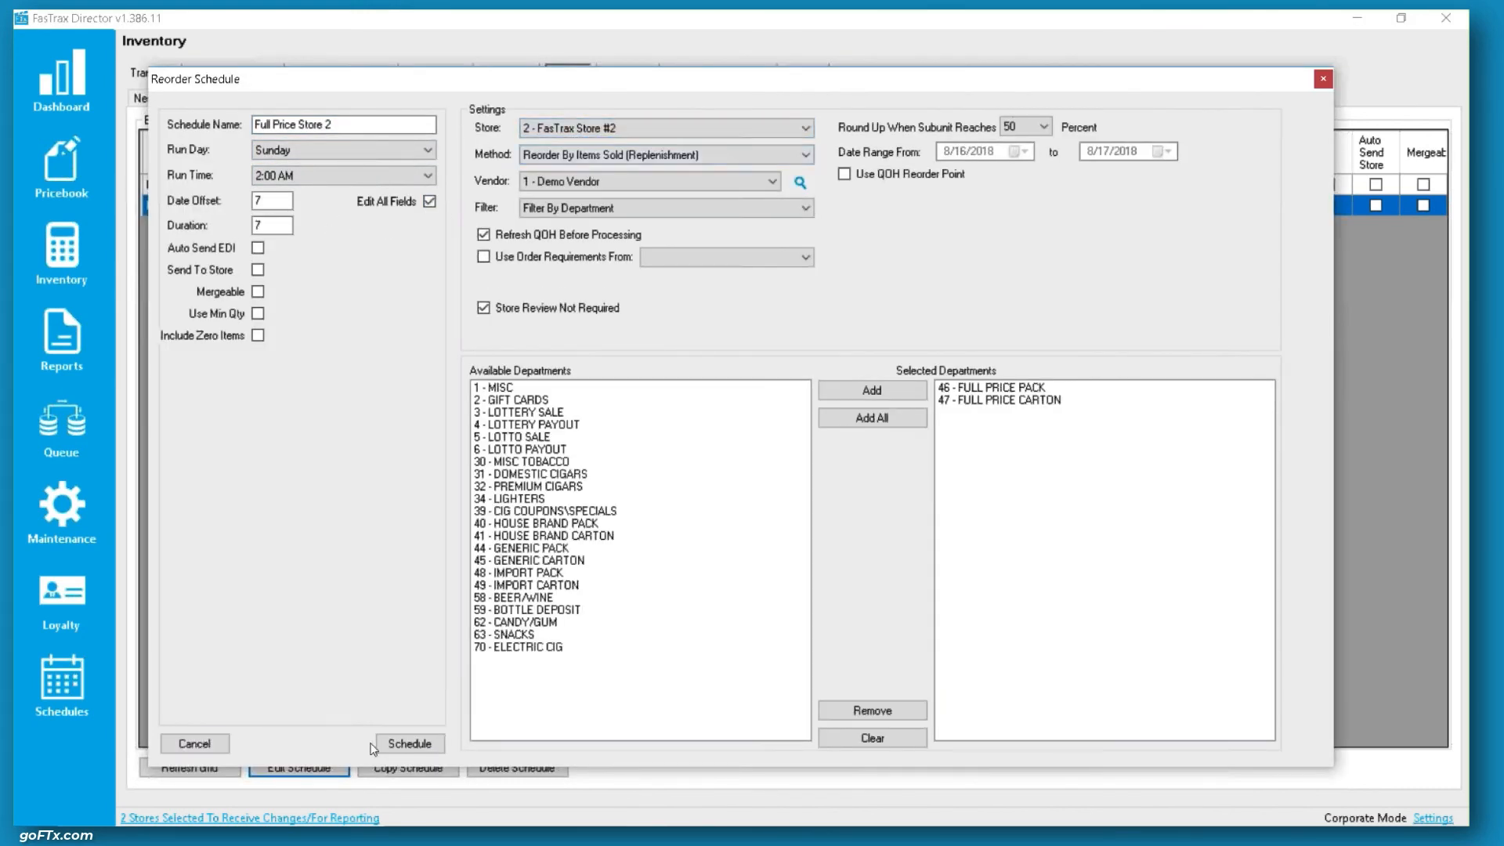
left_click(409, 743)
left_click(761, 481)
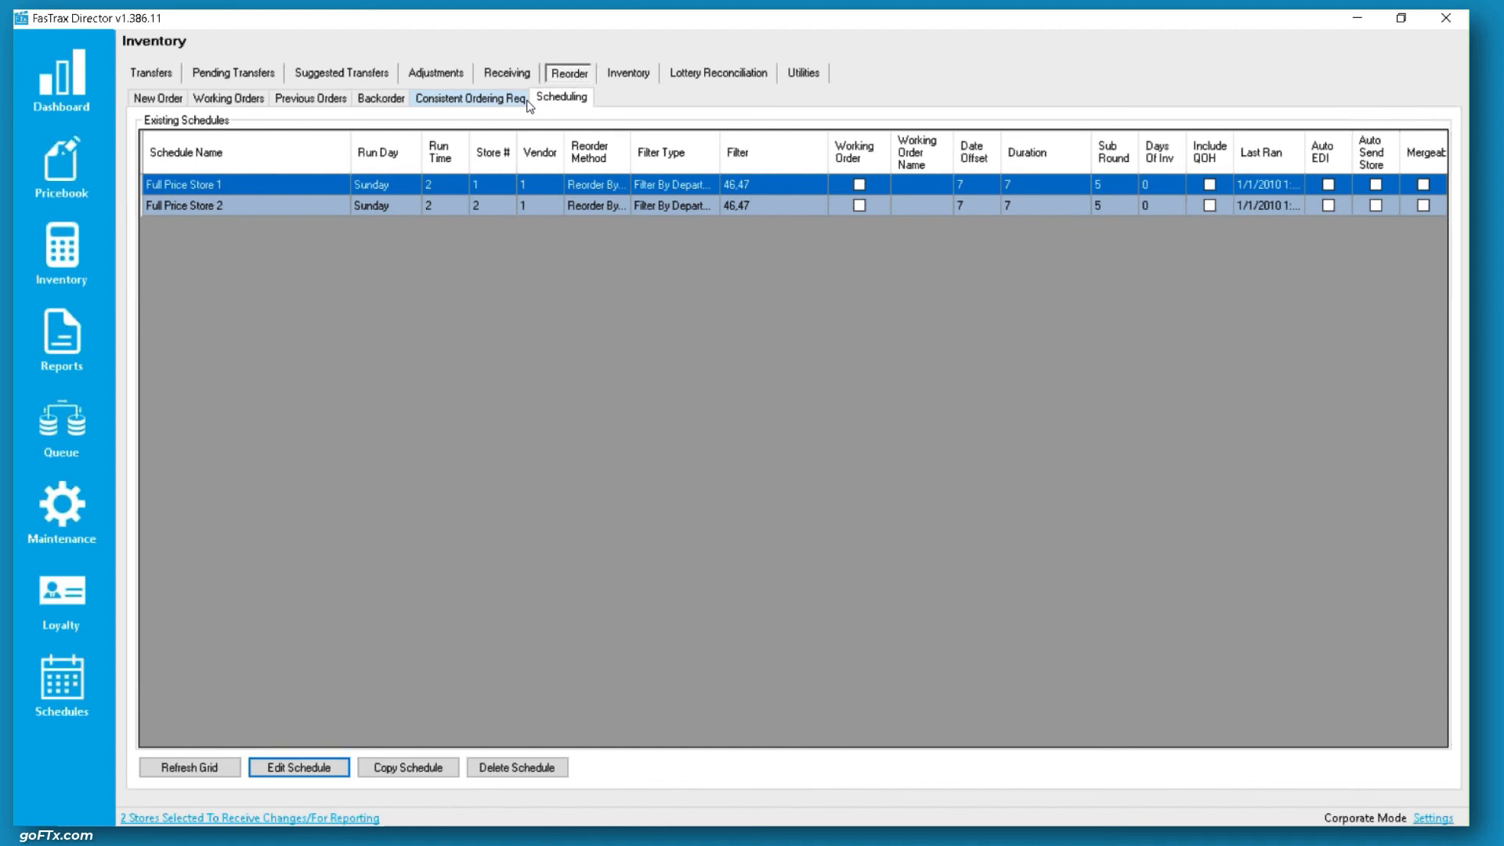
left_click(96, 78)
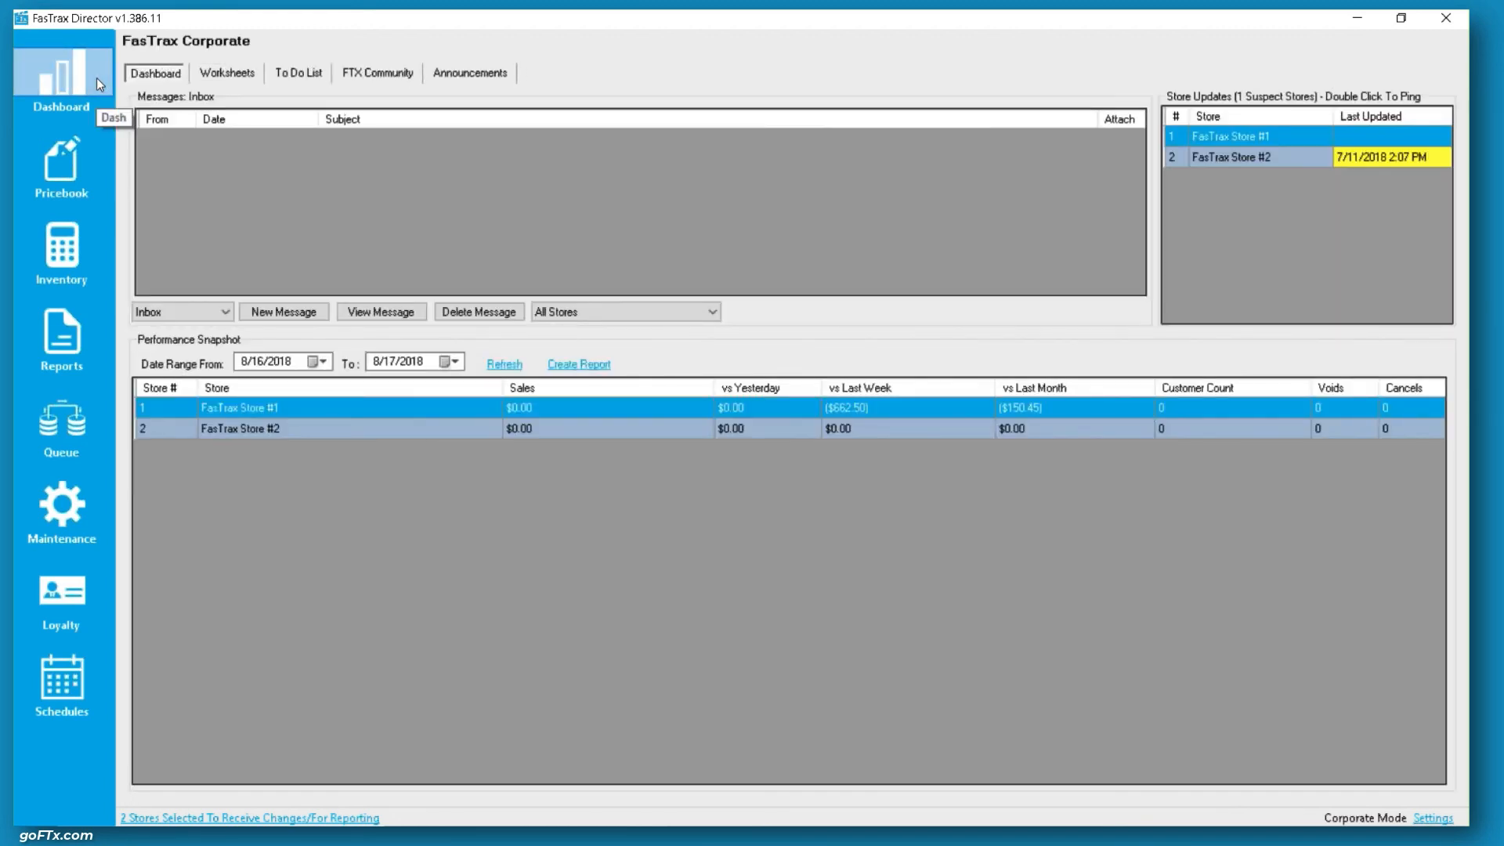